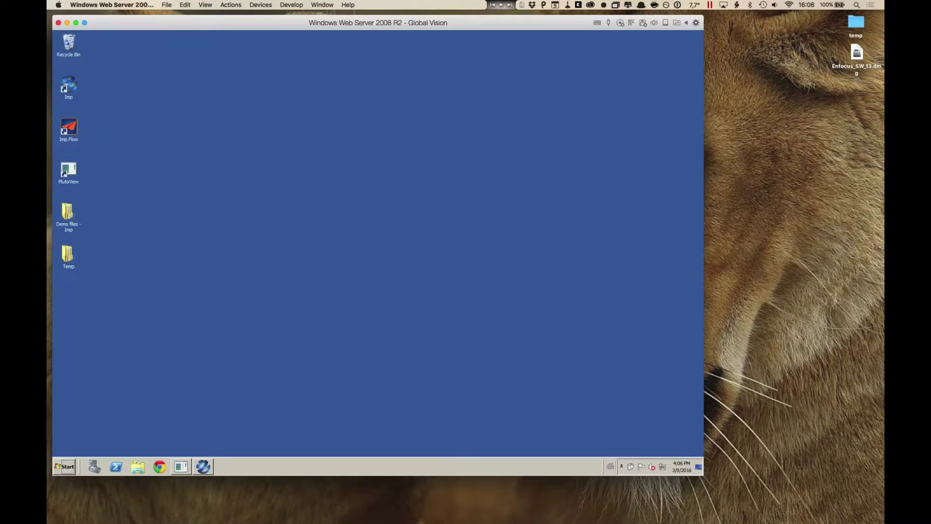
- Open the Demo files - Imp folder from the desktop and go into its 08 - DXF job subfolder
double_click(69, 212)
drag(428, 150, 465, 39)
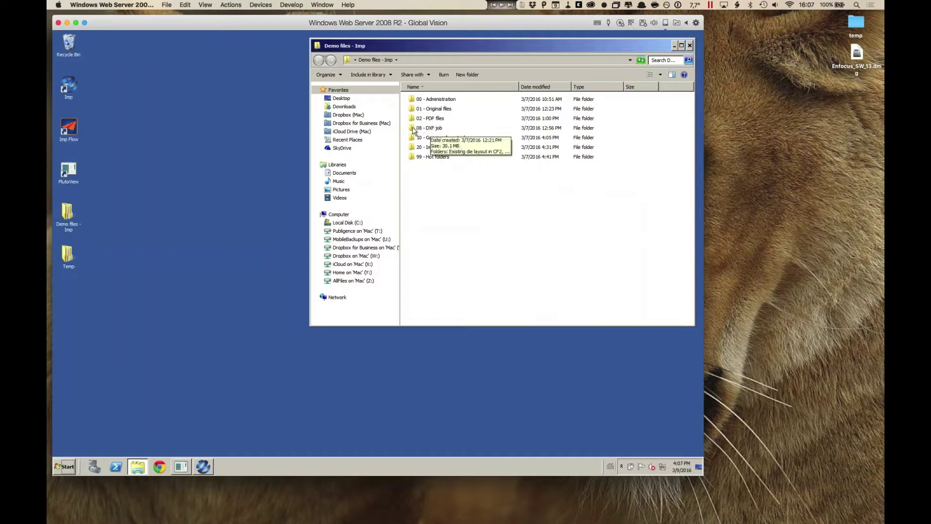
click(433, 128)
double_click(413, 129)
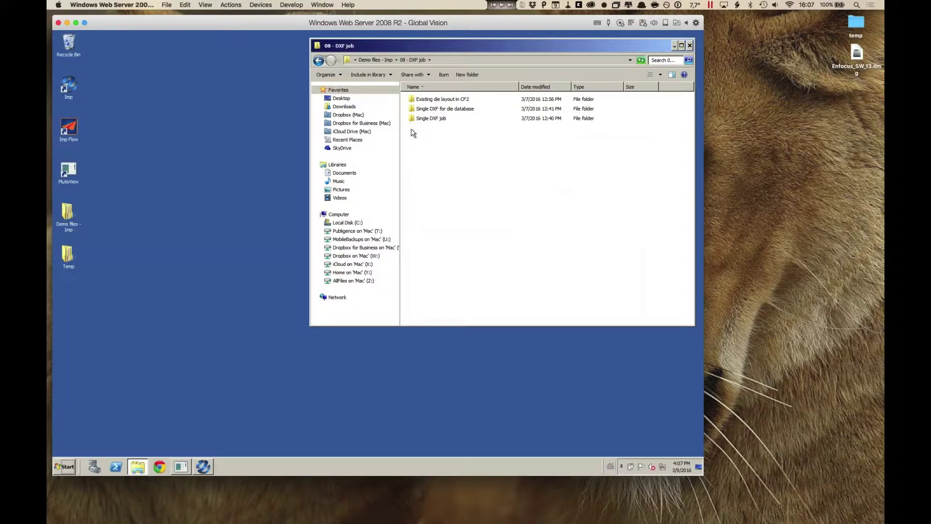
- Switch to Imp and place its window beside the file browser, and open the Single DXF job folder
click(195, 466)
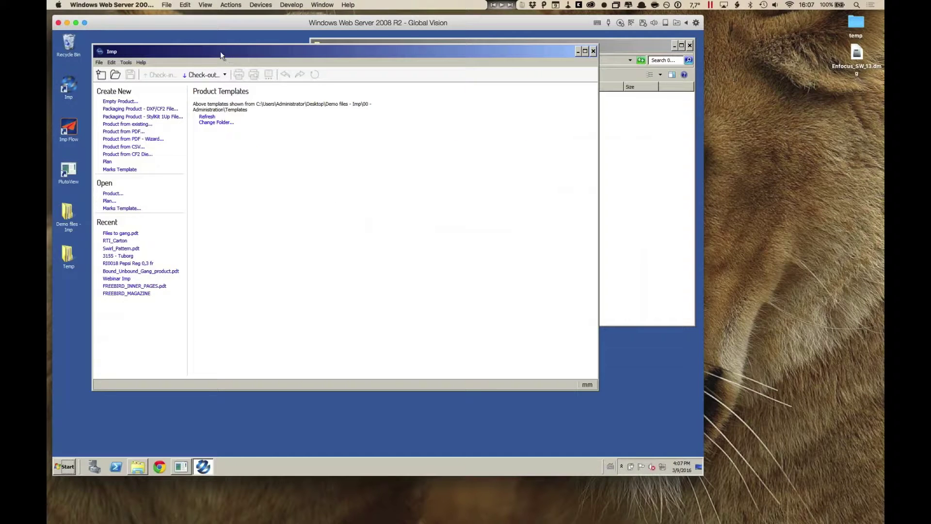
drag(220, 51, 185, 44)
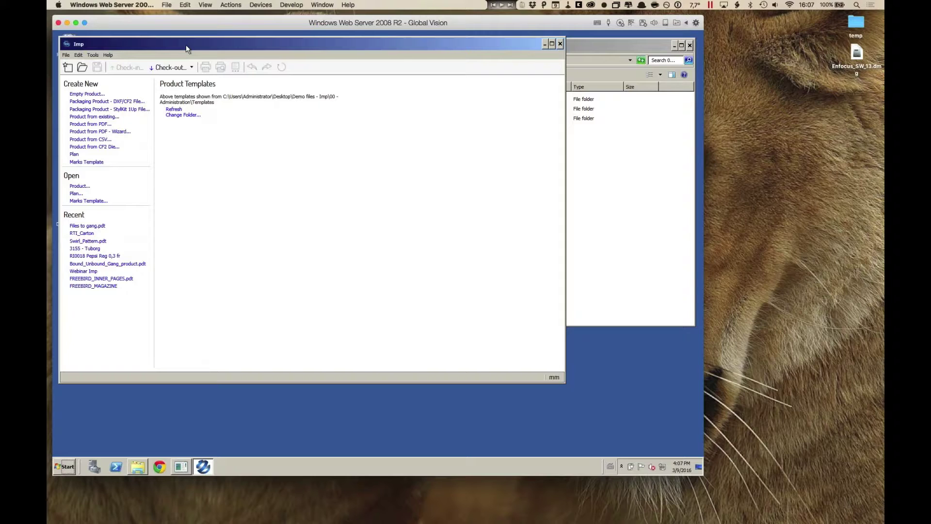
click(614, 46)
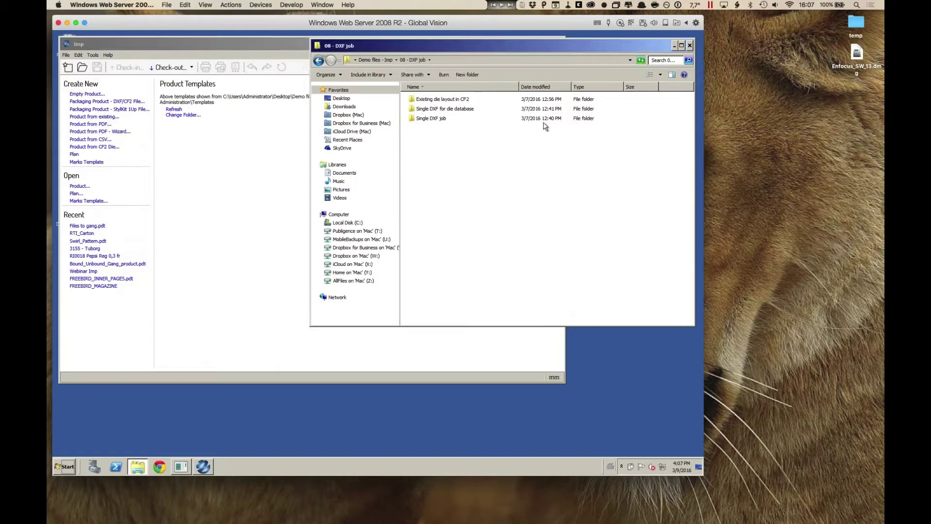
click(438, 120)
double_click(438, 120)
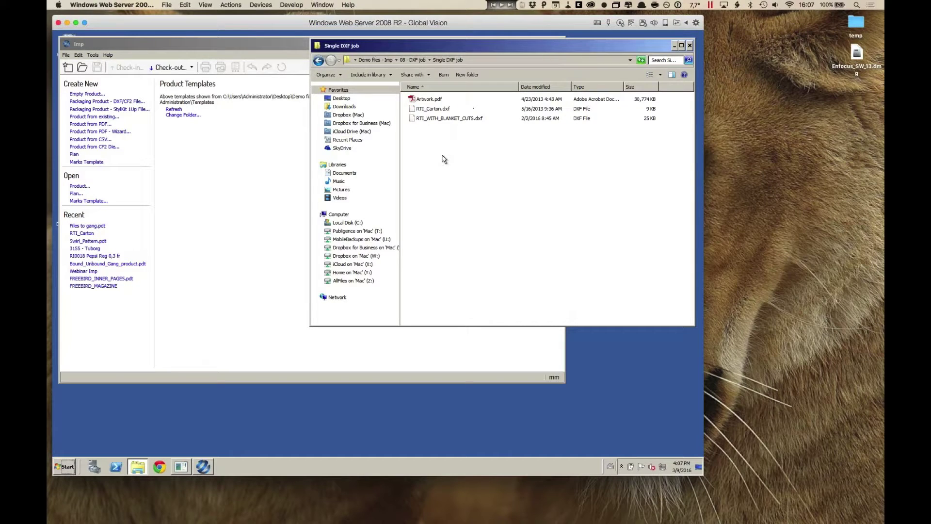
- Import RTI_Carton.dxf into Imp in mm, with CUTLINES for cuts, CREASELINES for creases and GLUEPERFORATIONS for perforations
click(414, 113)
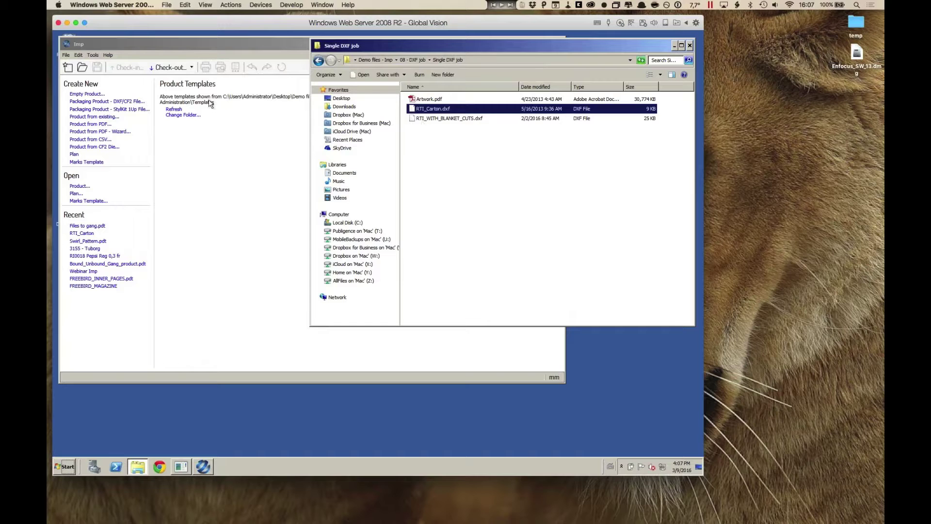
click(174, 50)
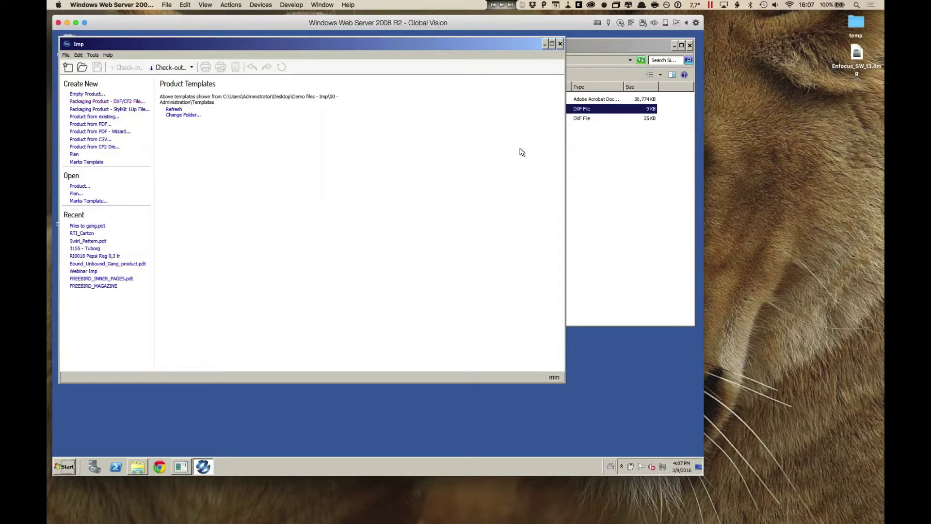
click(572, 156)
drag(412, 109, 284, 175)
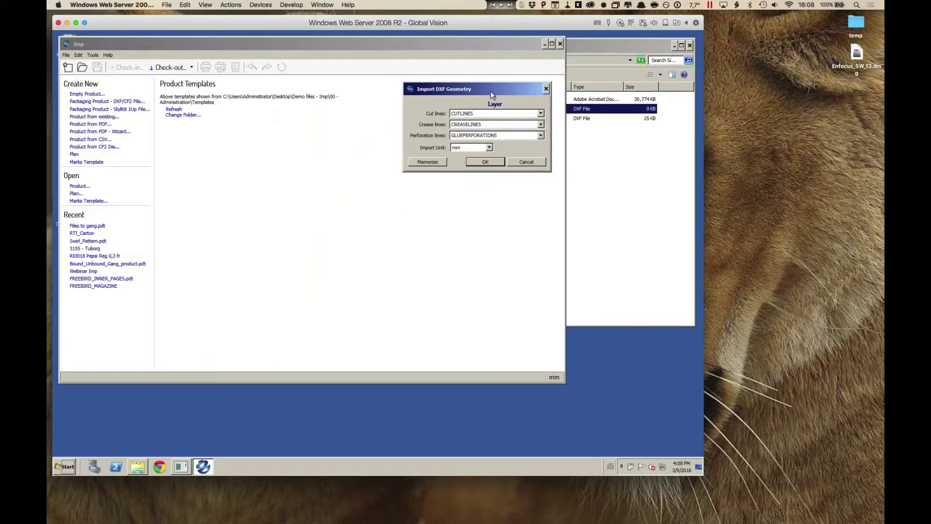
click(485, 162)
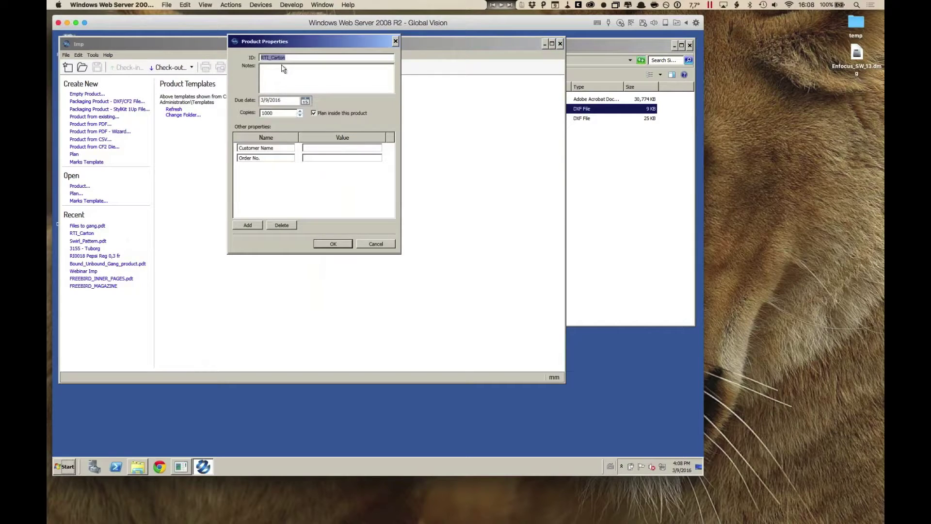
- Set the RTI_Carton product's number of copies to 75000 and create the product
click(261, 112)
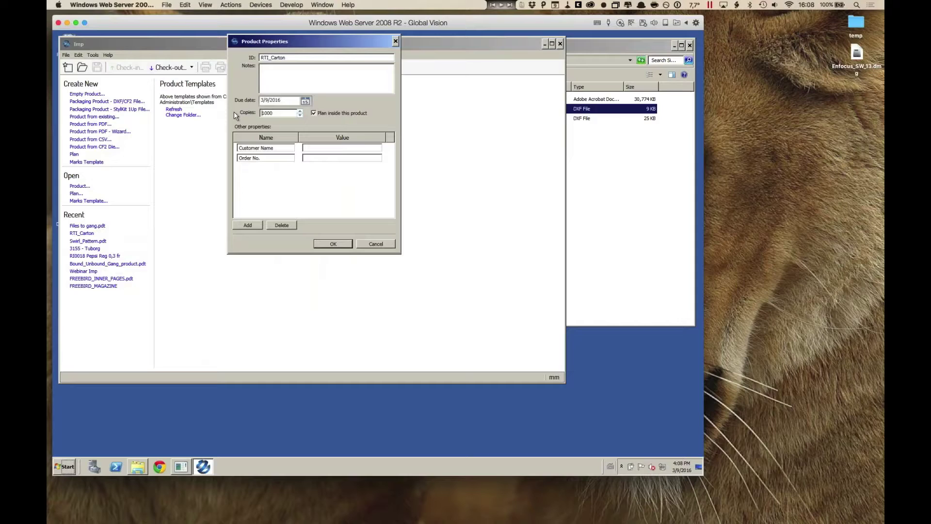
double_click(276, 113)
text(75000)
click(333, 243)
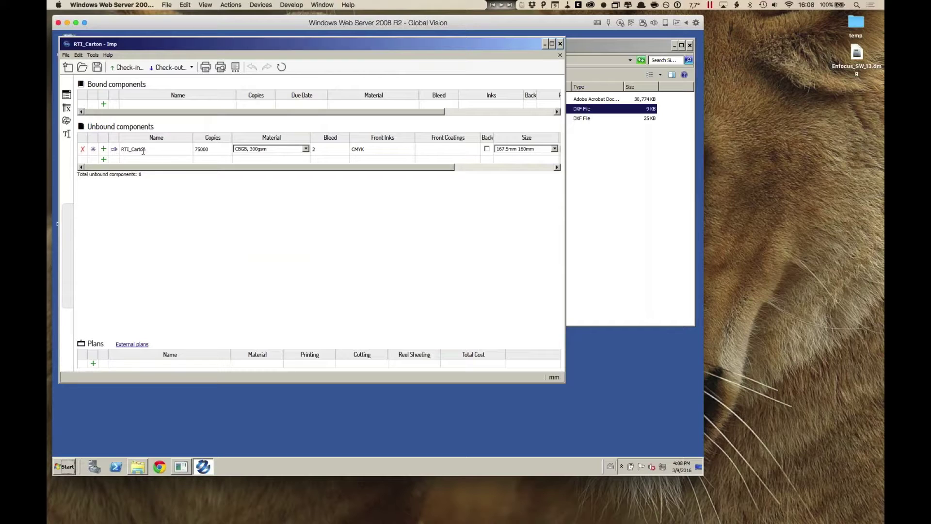
- Open the RTI_Carton unbound component in its graphical layout view
click(610, 162)
click(202, 188)
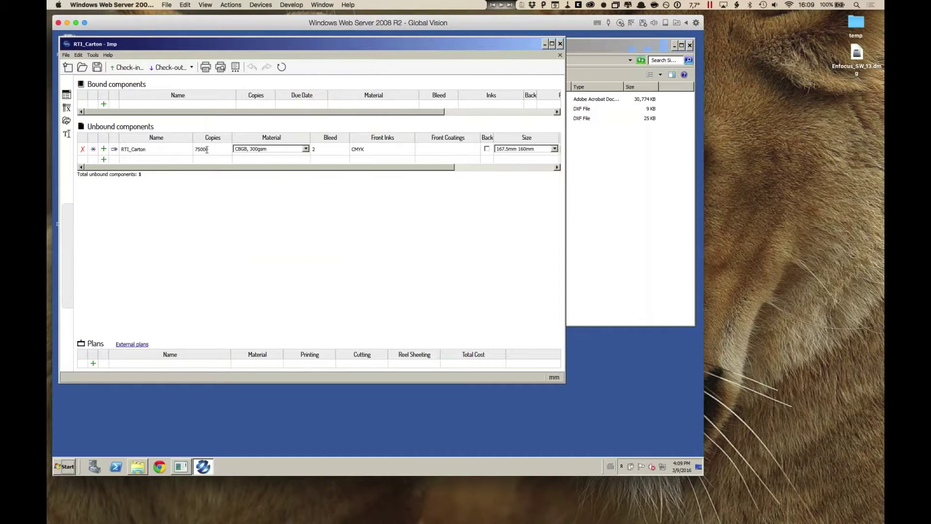
double_click(211, 149)
click(114, 149)
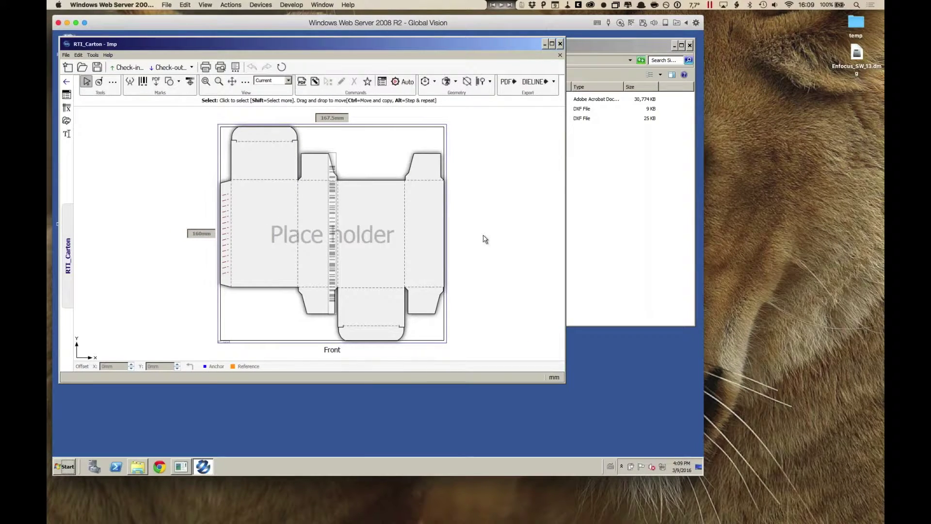
- Examine the carton component's basic details, its job settings and the materials available for it
click(382, 82)
drag(350, 71, 350, 55)
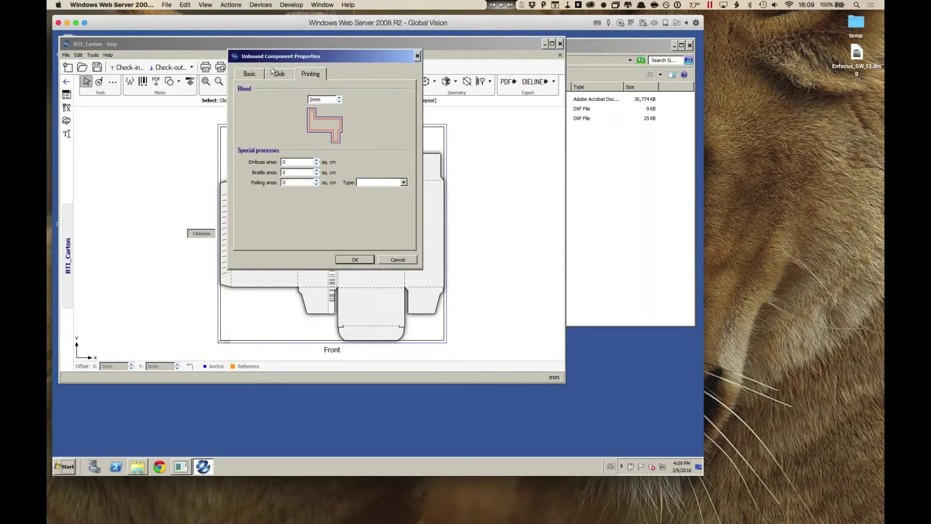
click(251, 74)
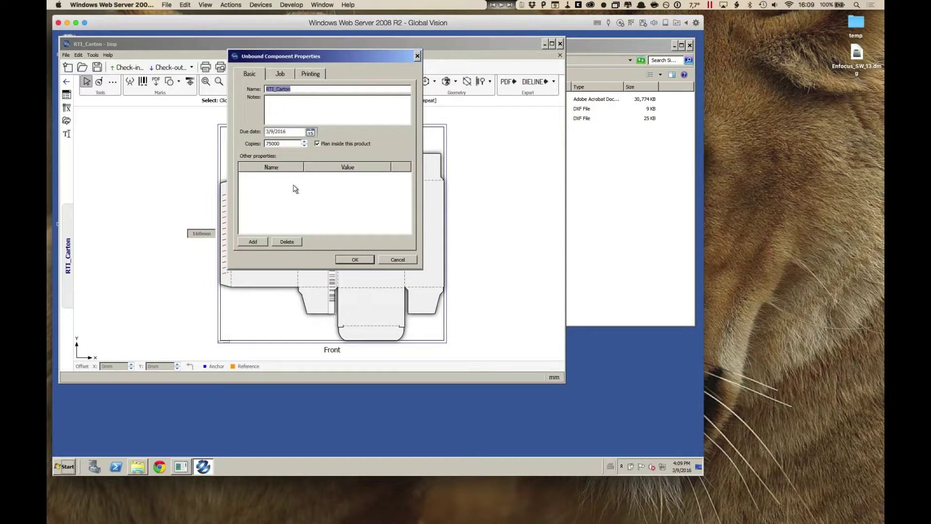
click(284, 76)
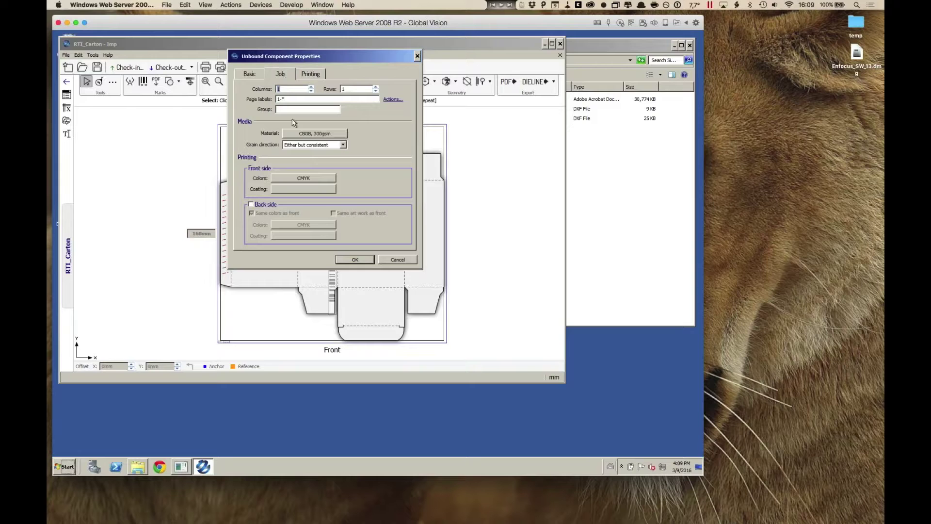
click(341, 138)
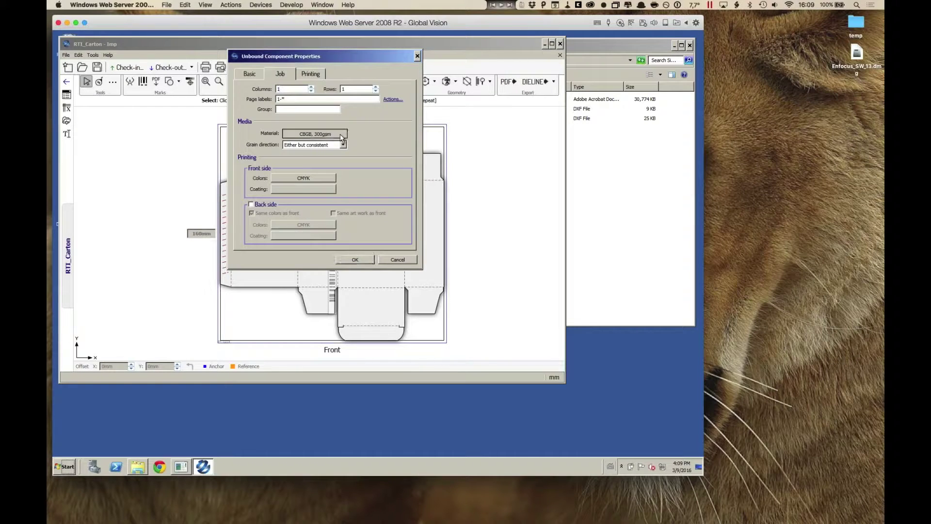
mouse_move(386, 162)
mouse_down()
mouse_move(386, 176)
mouse_move(389, 159)
mouse_up()
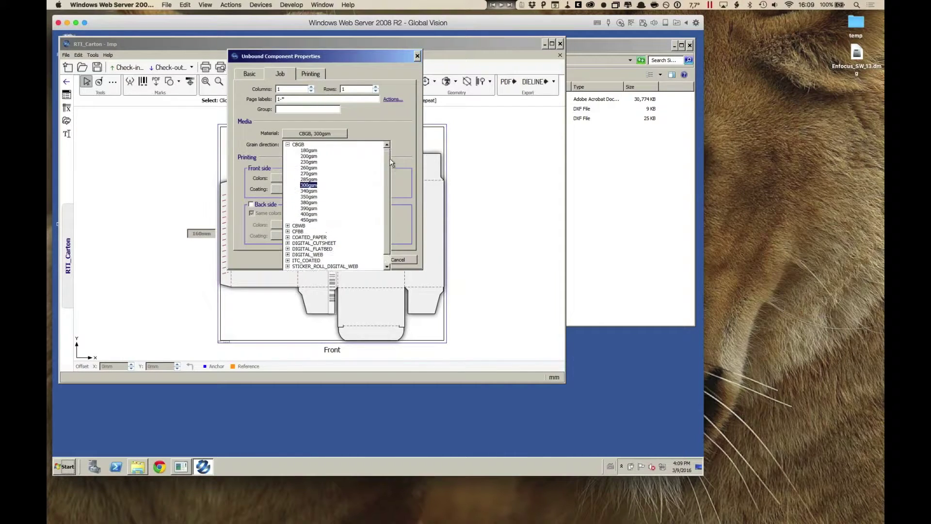
click(392, 129)
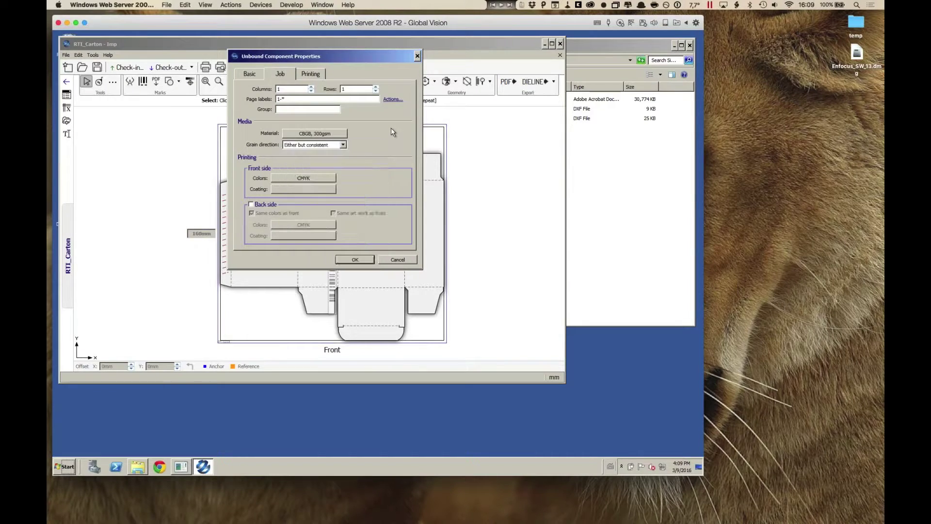
- Review the grain direction options, set the carton's bleed to 3 mm and apply the component properties
click(343, 145)
click(338, 160)
click(316, 76)
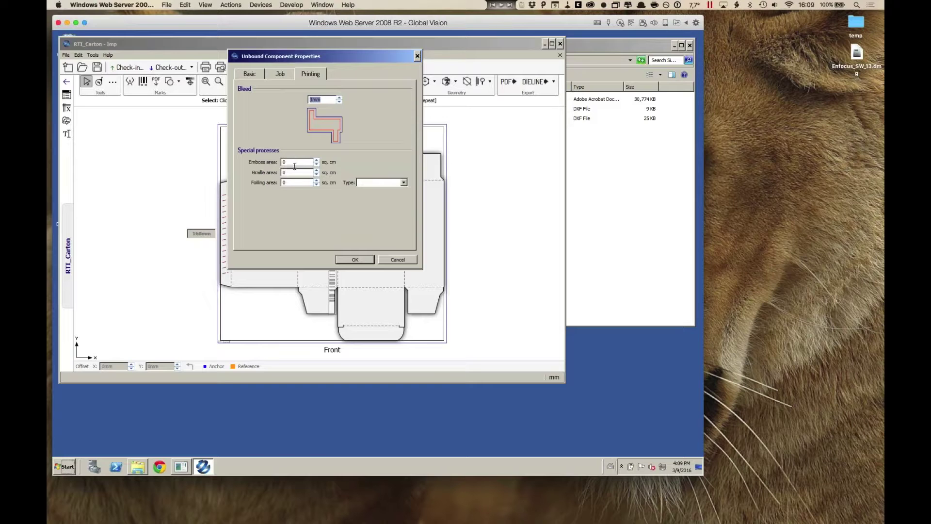
click(355, 260)
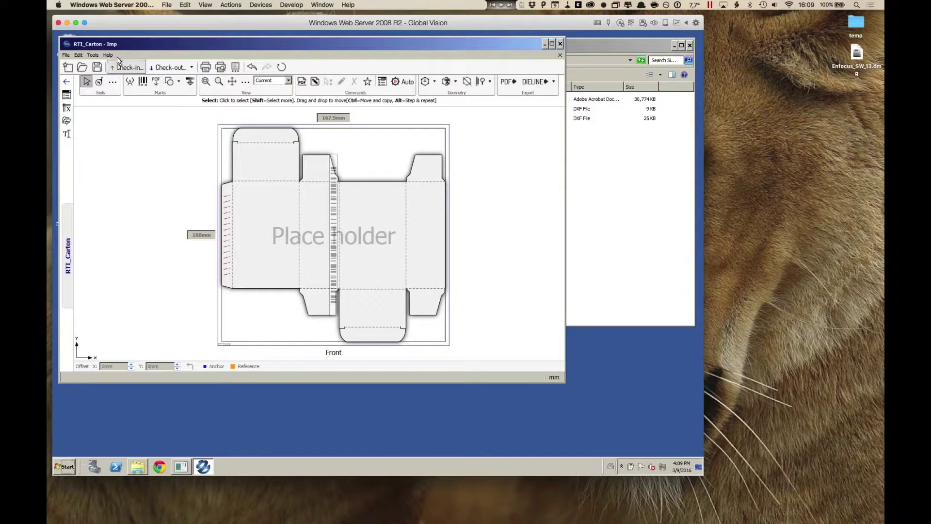
- Examine the configured offset and digital presses in the Configuration Editor, including the basic and costing settings of 001_Offset_20X28
click(94, 56)
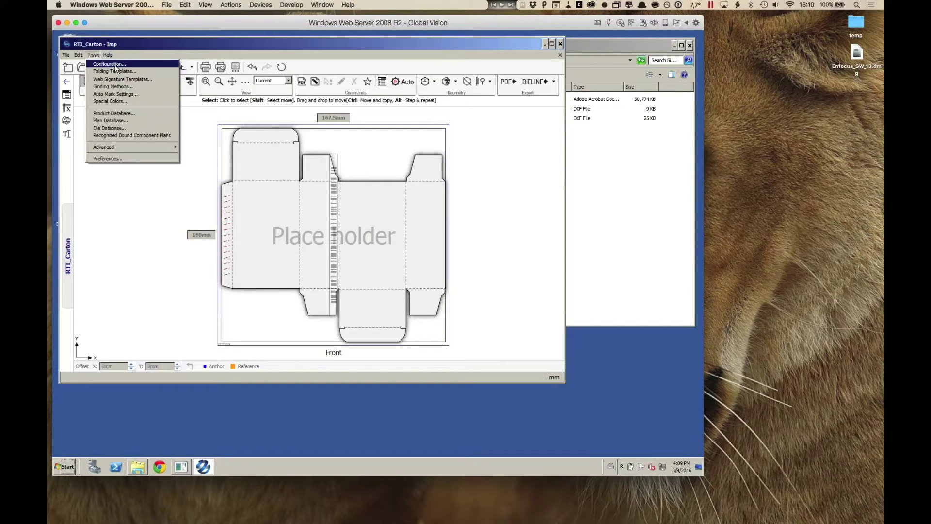
click(98, 65)
drag(324, 142, 321, 62)
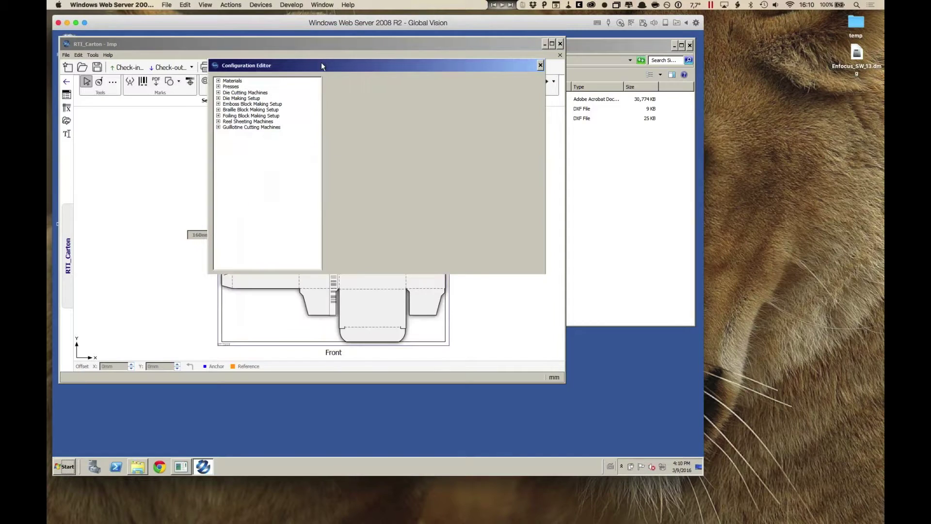
click(218, 82)
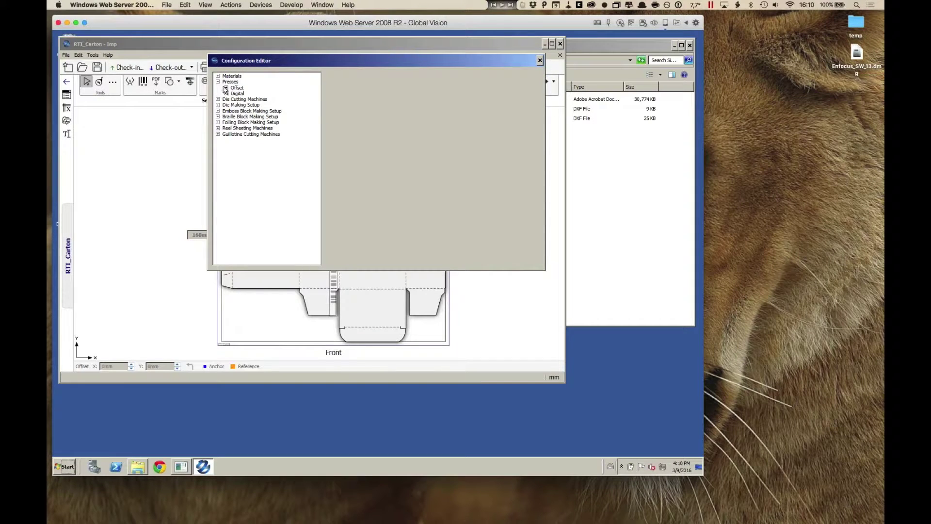
click(226, 87)
click(226, 105)
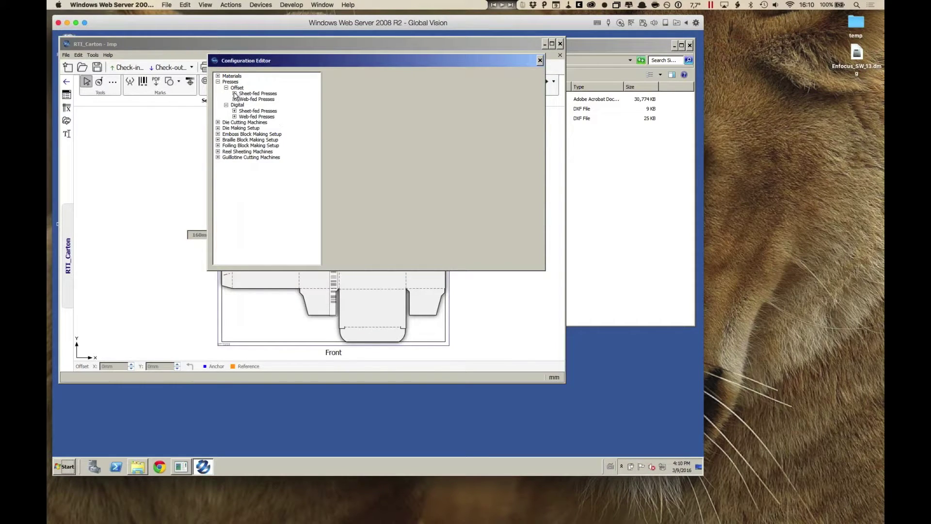
click(234, 93)
click(234, 122)
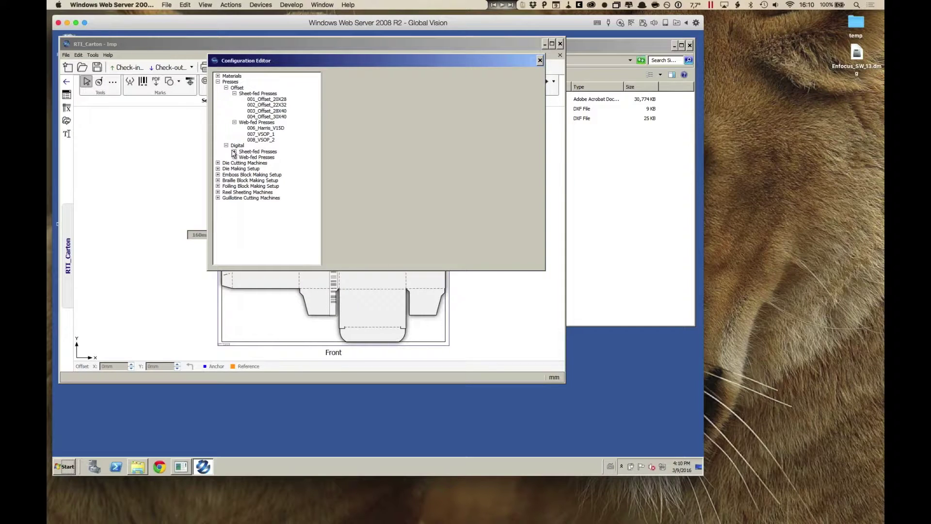
click(234, 151)
click(234, 175)
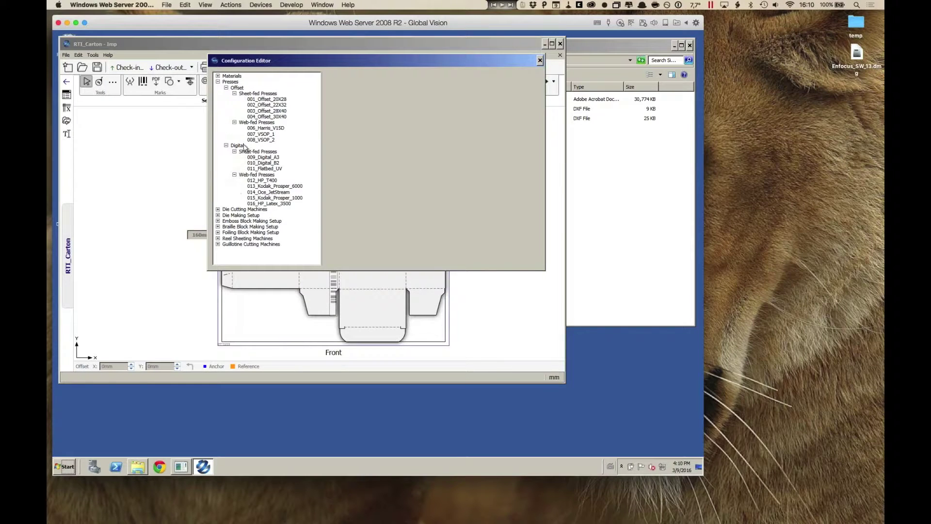
click(279, 99)
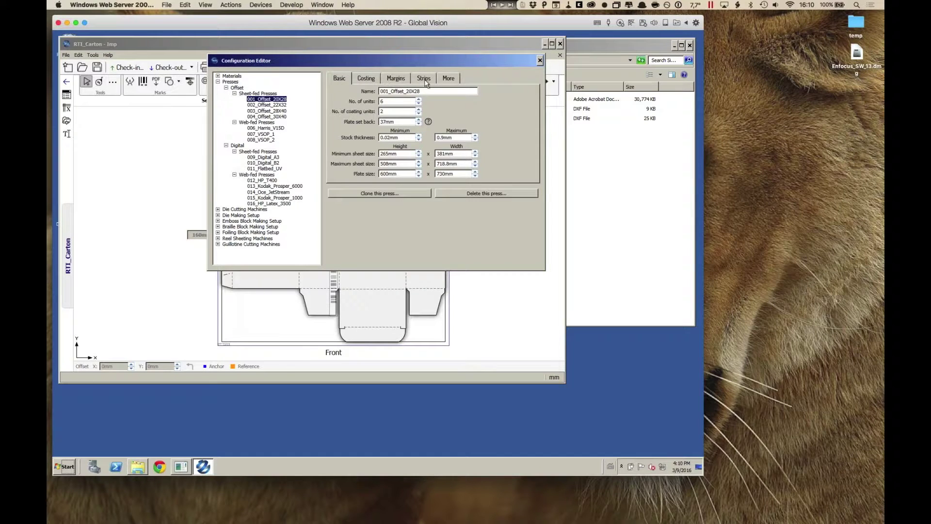
click(376, 81)
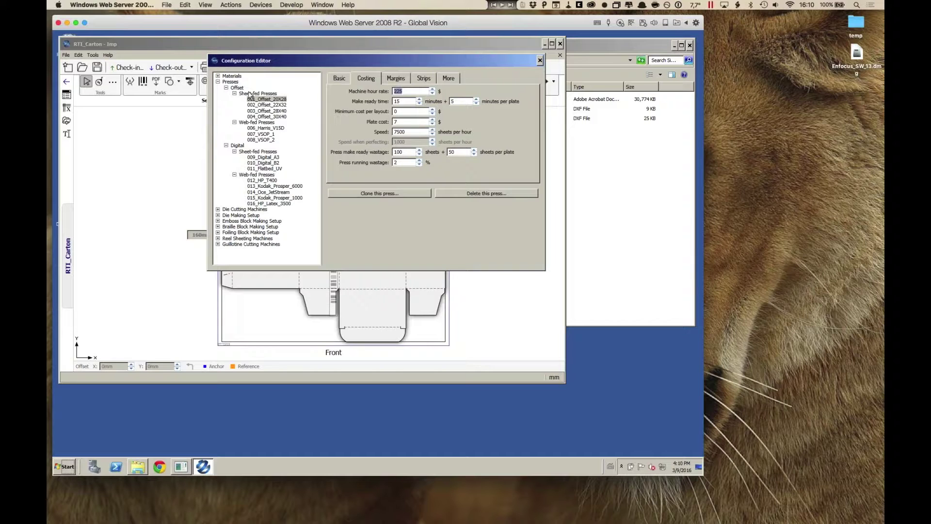
- Examine the sheet sizes, reel widths and cost settings of the CBGB 300gsm material, and close the Configuration Editor
click(218, 76)
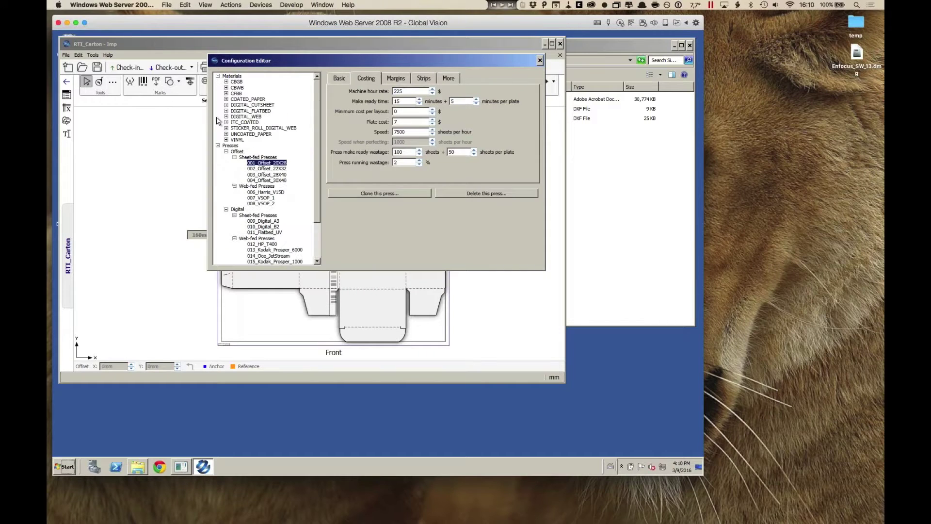
click(226, 82)
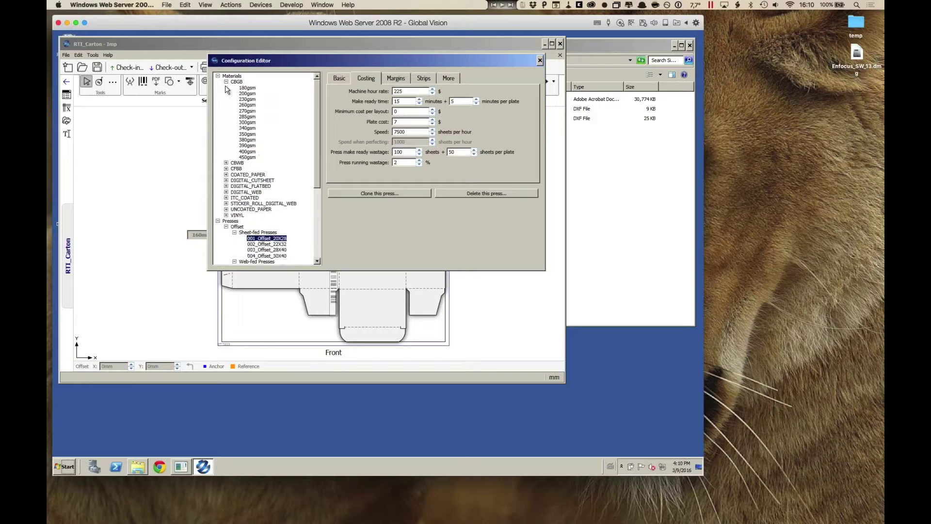
click(250, 123)
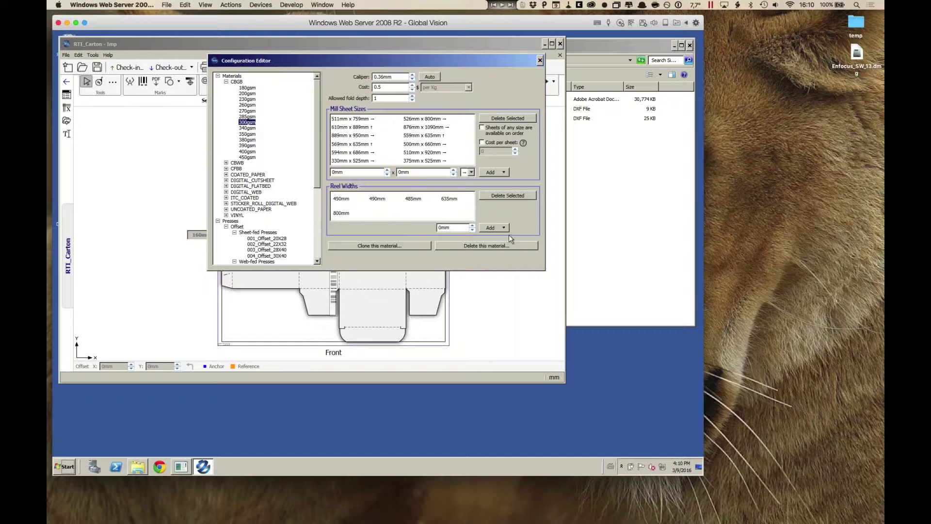
click(540, 61)
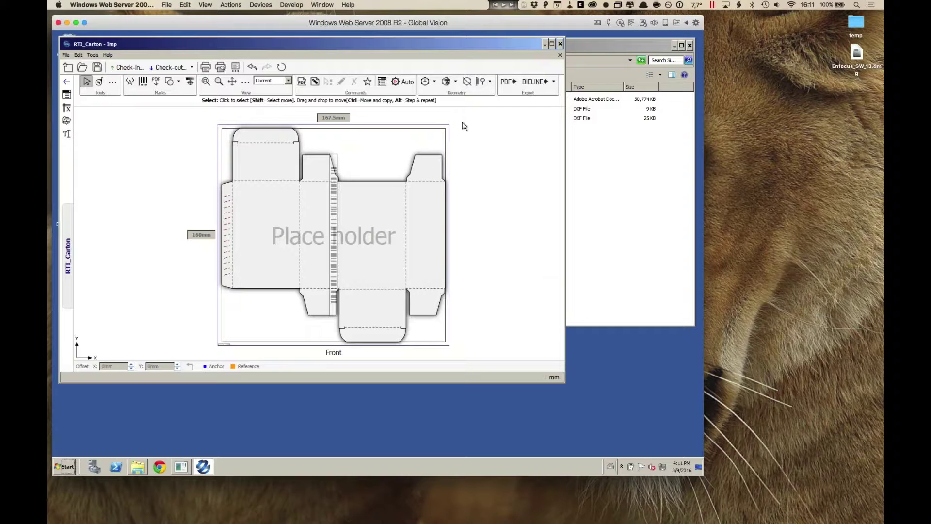
- Start automatic planning with presses 001_Offset_20X28 through 004_Offset_30X40 selected, and review the die making and reel sheeting choices
click(403, 82)
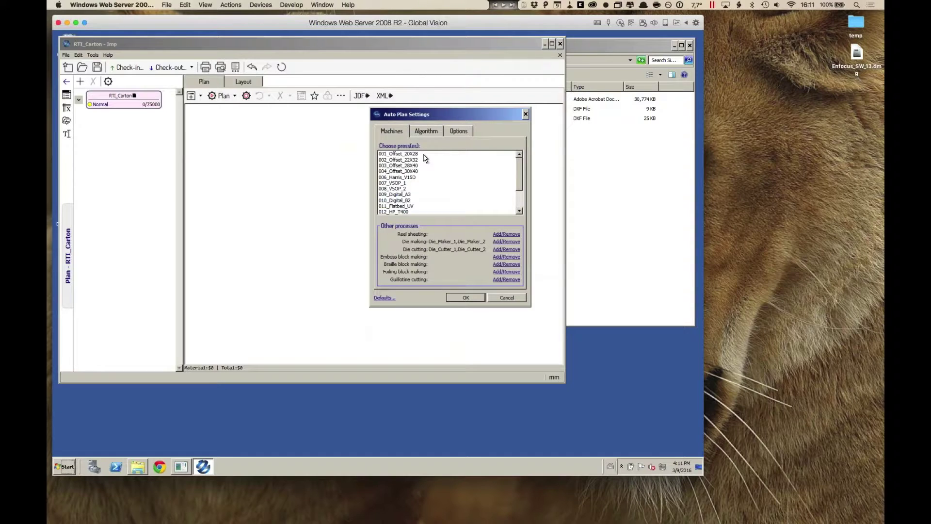
drag(423, 155, 443, 165)
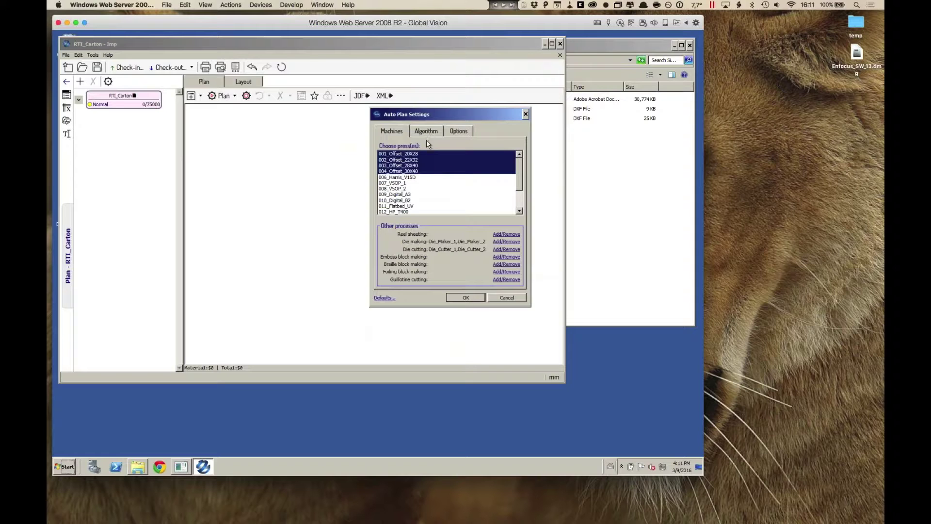
click(506, 243)
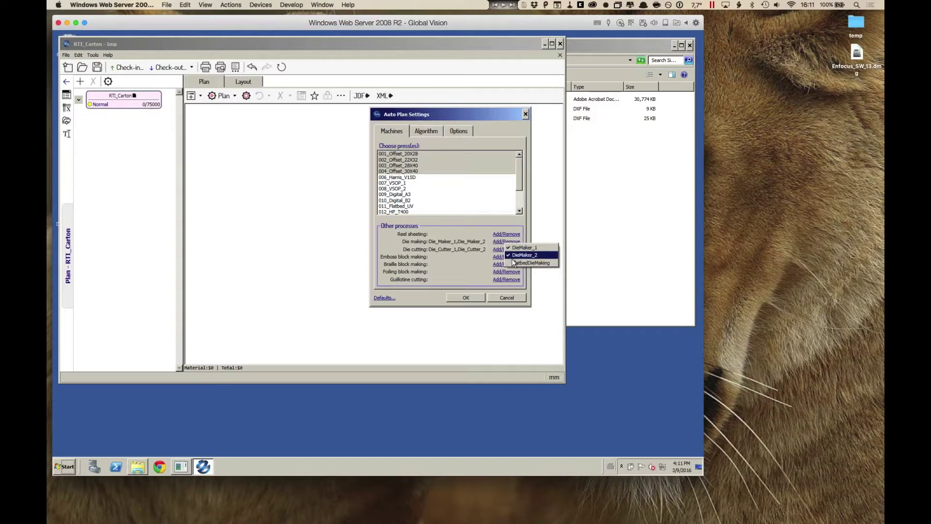
click(472, 261)
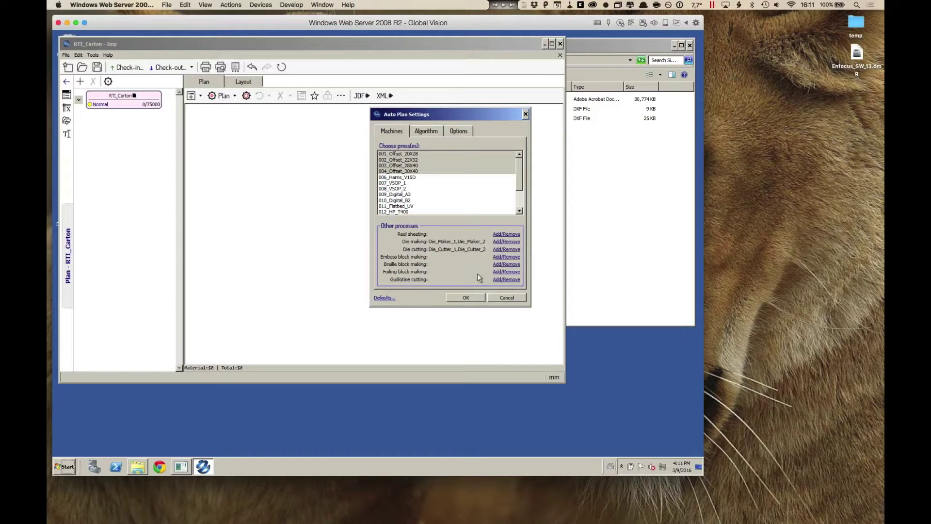
click(510, 235)
- Review the nesting algorithm settings, ensure grain perpendicular to the feeding direction, and compute the layouts
click(428, 132)
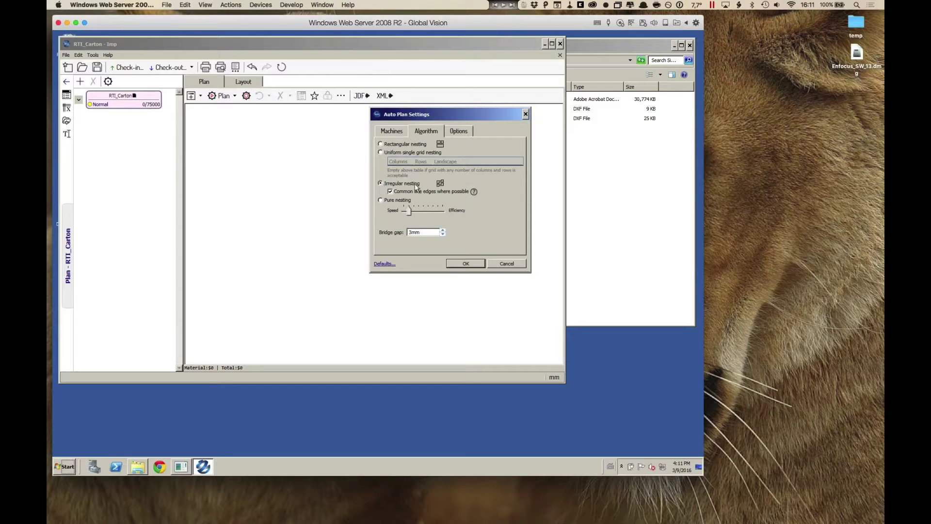
click(460, 132)
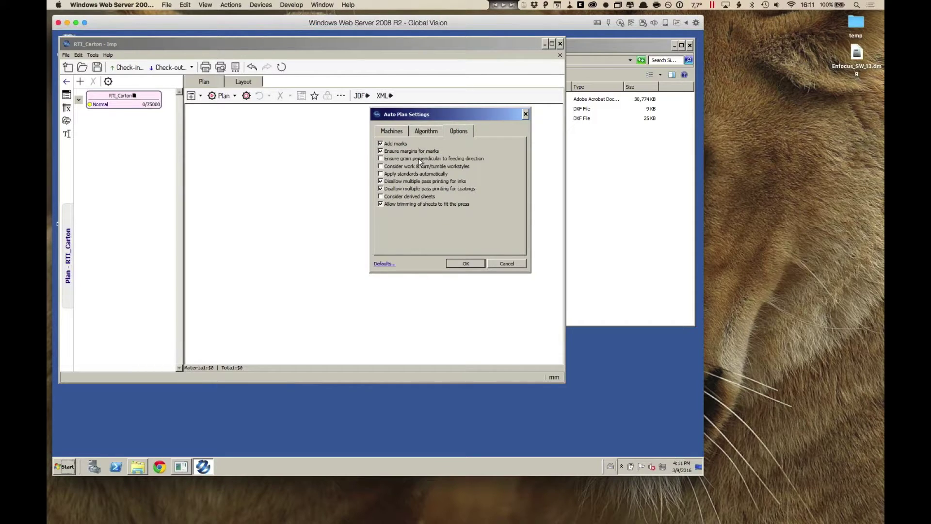
click(381, 160)
click(477, 264)
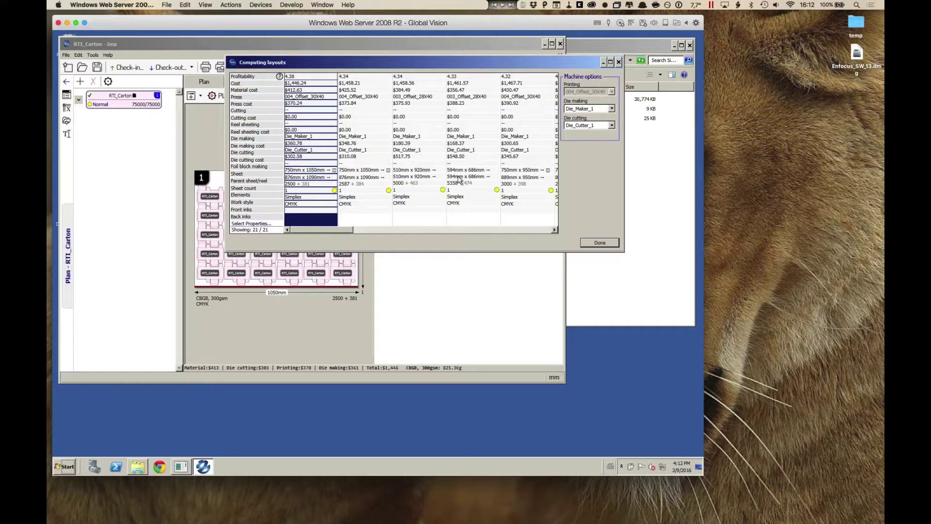
- Compare the first five computed layouts and accept the $1,446.24 layout for 004_Offset_30X40 on a 750mm x 1050mm sheet
drag(420, 61, 496, 57)
key(Right)
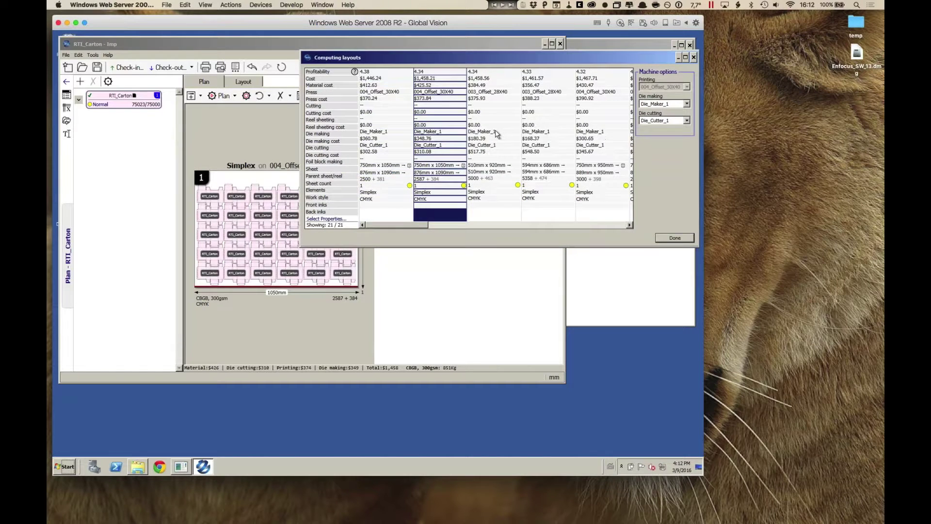
click(492, 134)
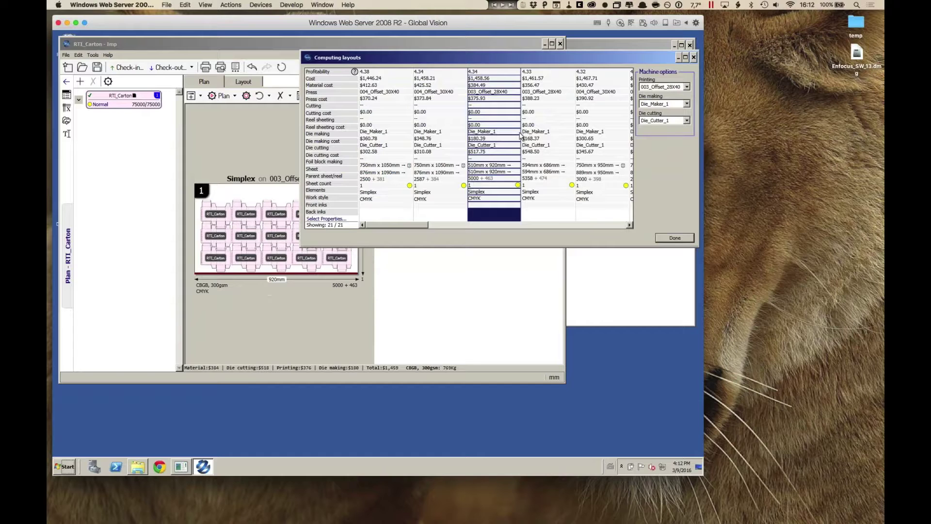
click(537, 170)
click(587, 167)
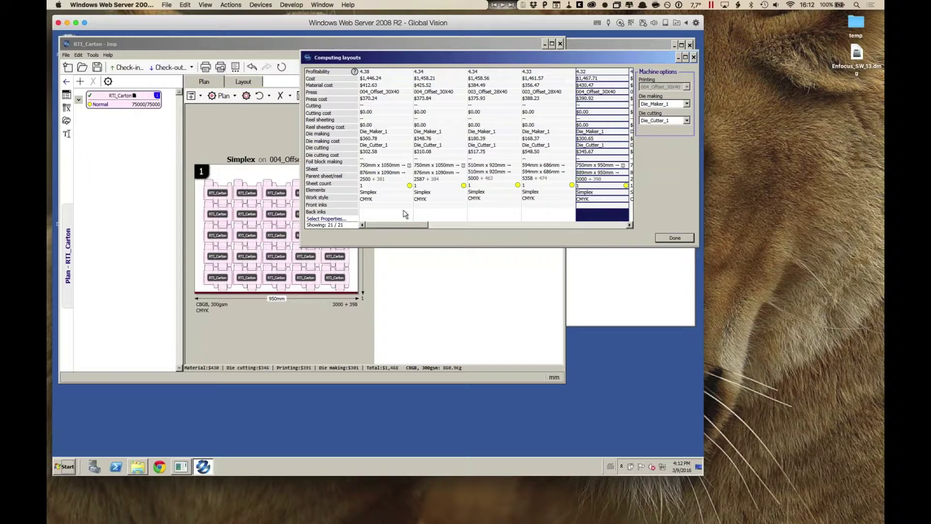
click(385, 108)
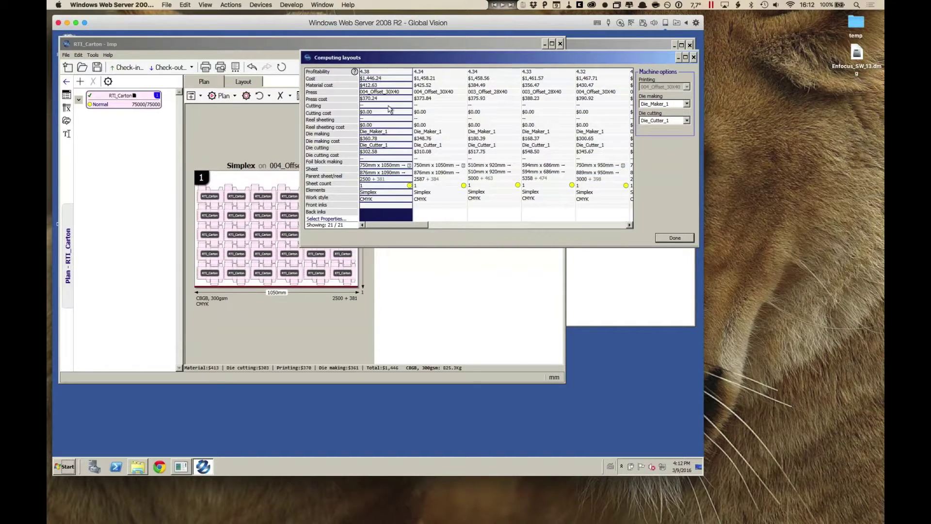
click(663, 240)
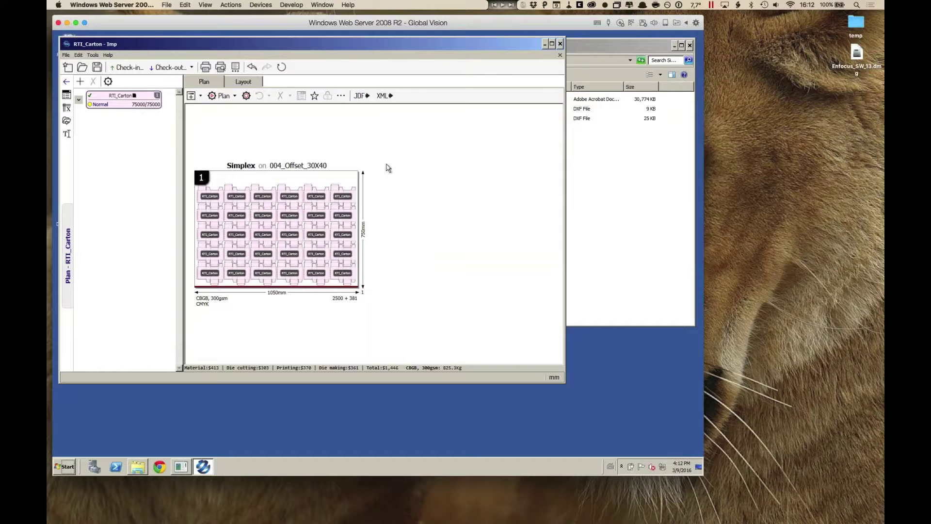
- Examine the planned press sheet in the layout view, including the nested cartons, the colour bar and the marks in the sheet corner
click(249, 83)
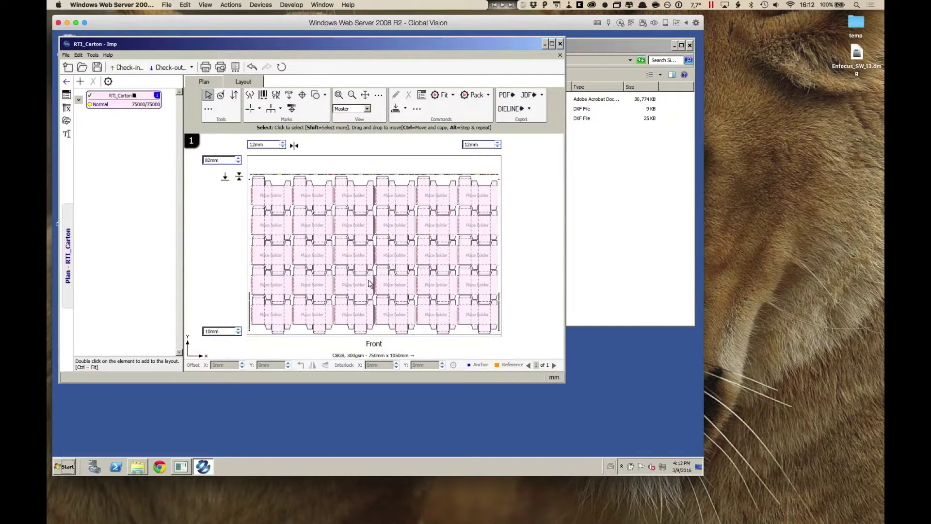
mouse_move(370, 283)
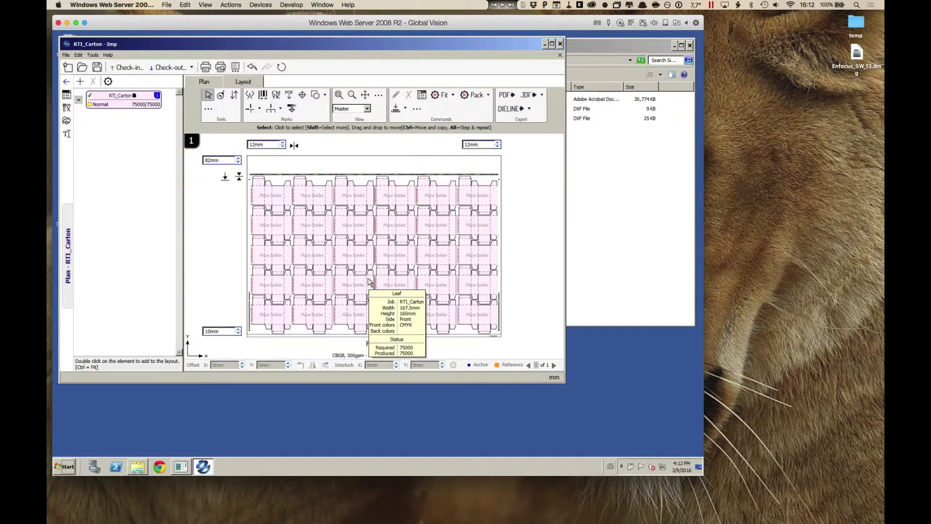
scroll(365, 236, up, 4)
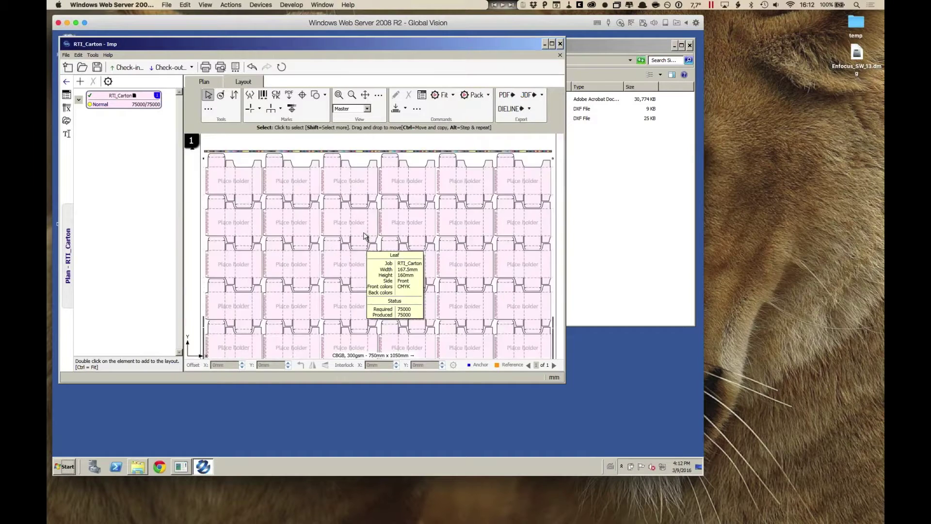
scroll(365, 236, down, 1)
scroll(365, 237, down, 2)
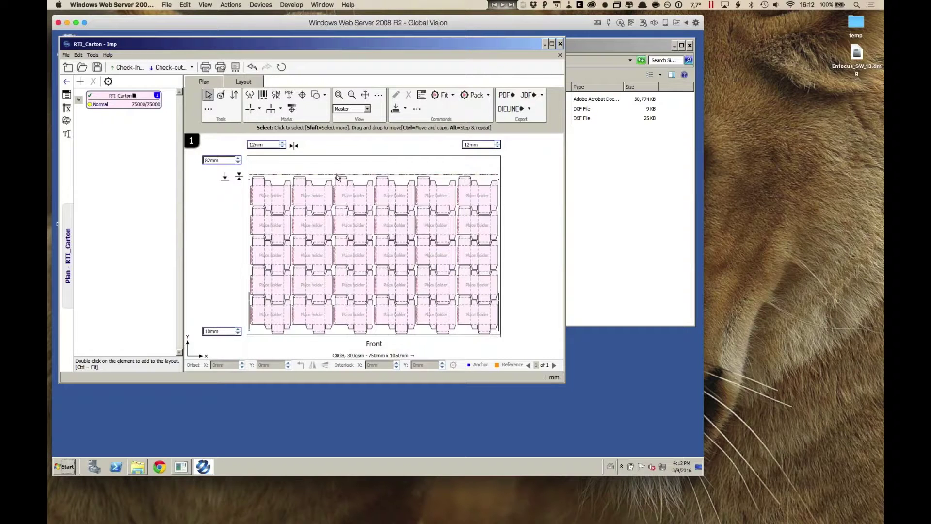
scroll(283, 172, up, 1)
scroll(284, 172, up, 1)
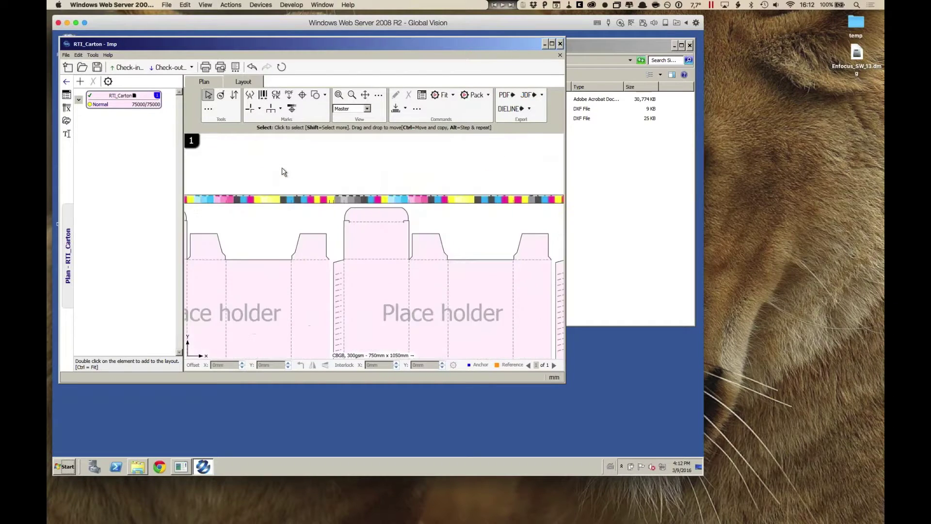
scroll(284, 171, down, 4)
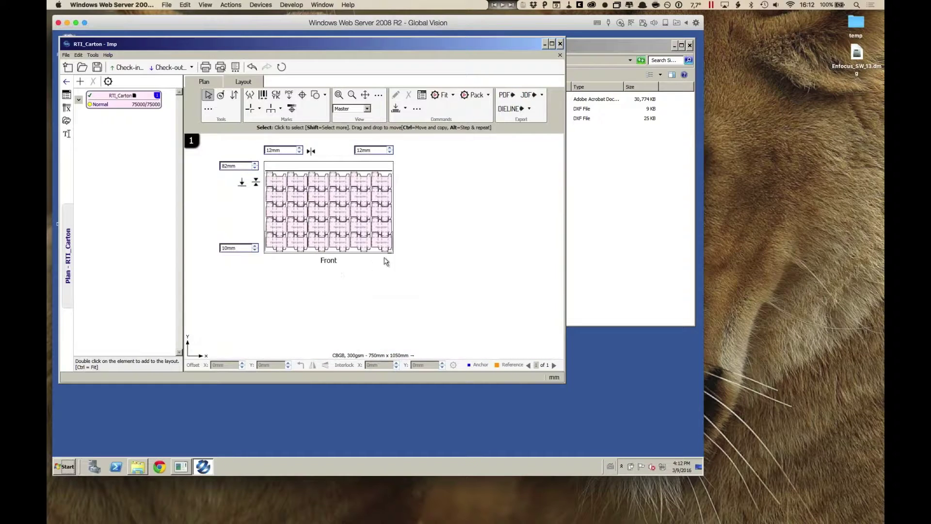
scroll(394, 253, up, 3)
scroll(394, 253, up, 1)
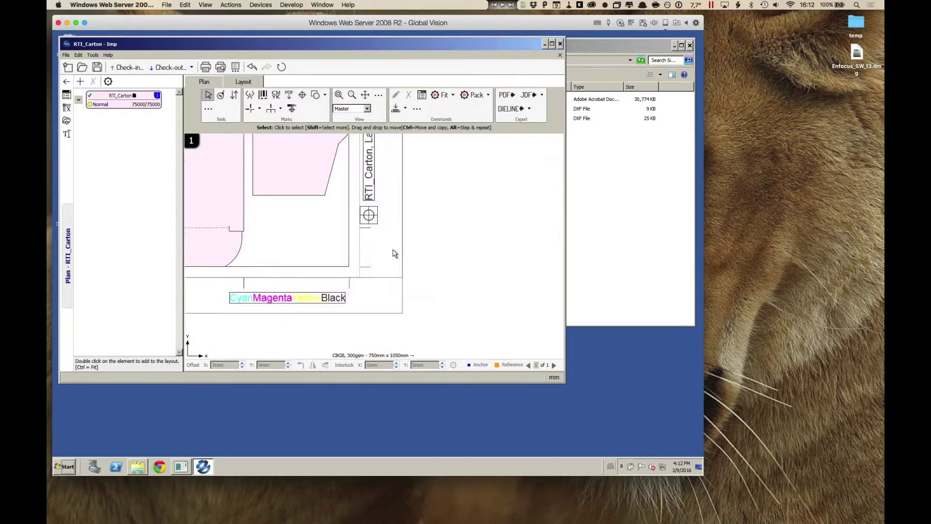
scroll(394, 254, down, 4)
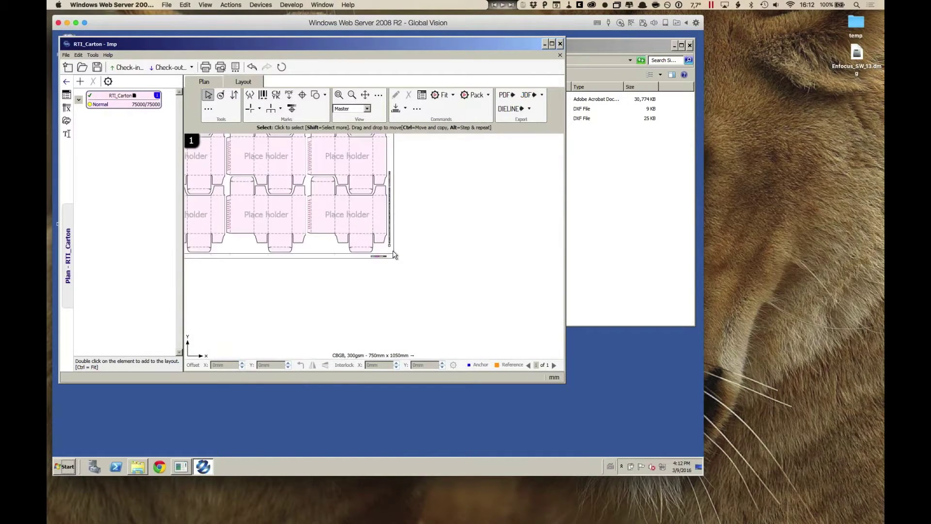
scroll(393, 256, down, 2)
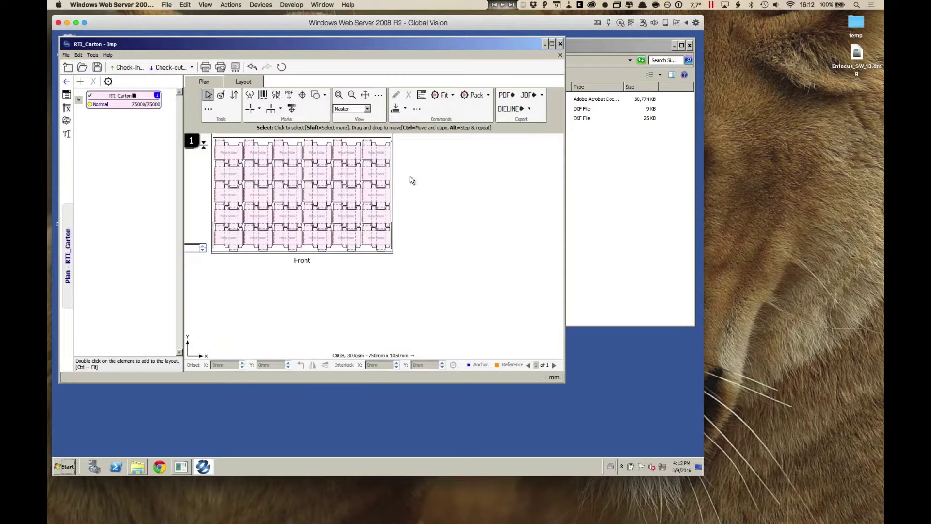
- Review the mark templates available for the press sheet and inspect the whole layout with its sheet margins
click(293, 110)
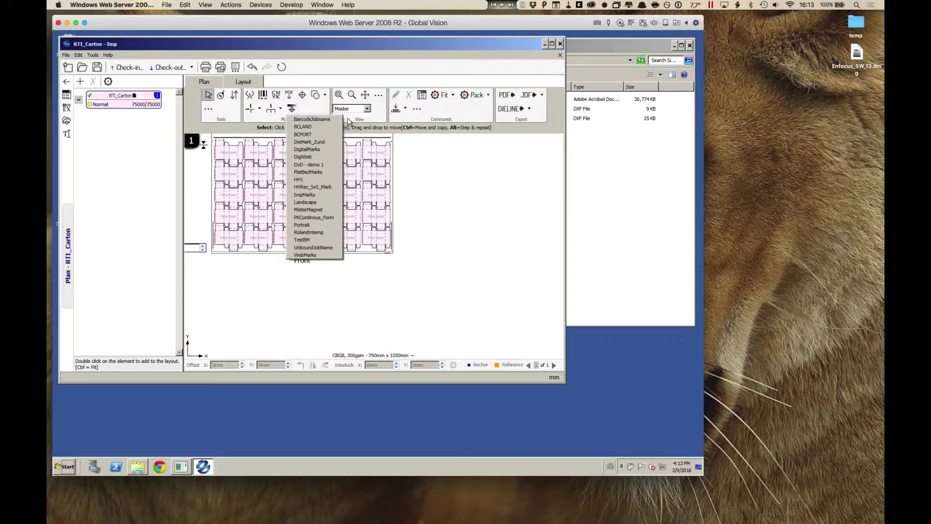
click(416, 147)
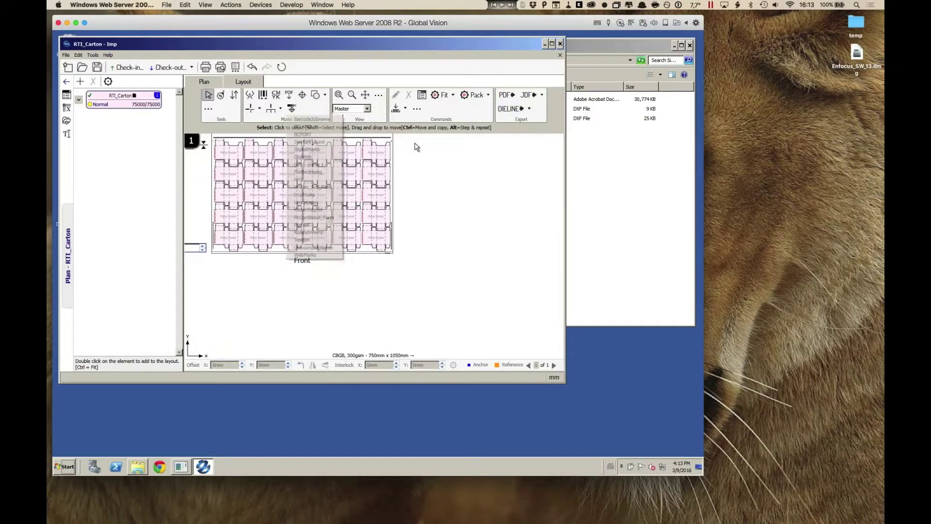
click(365, 95)
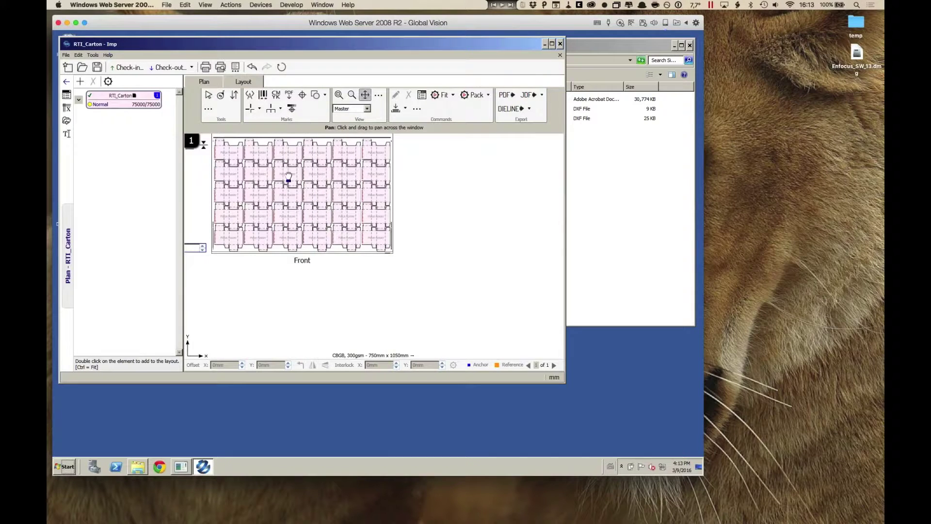
drag(289, 178, 371, 228)
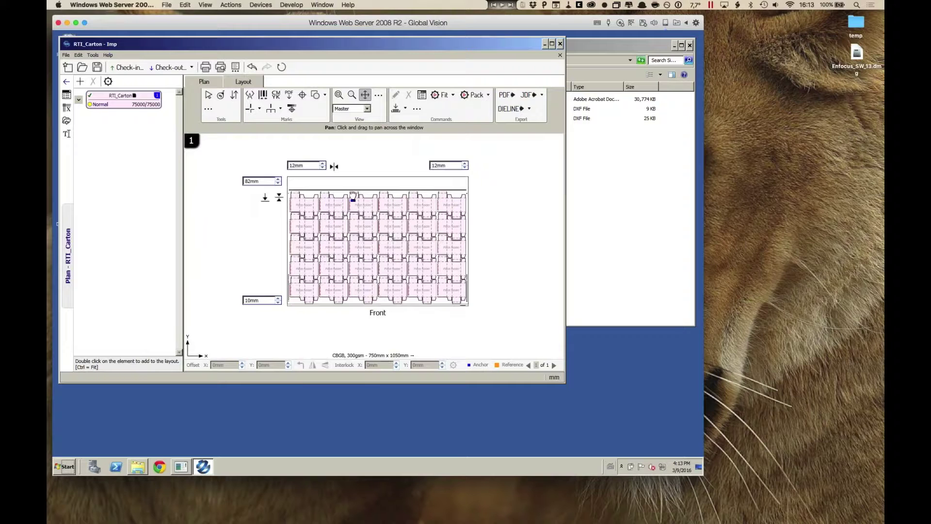
mouse_move(383, 196)
click(208, 94)
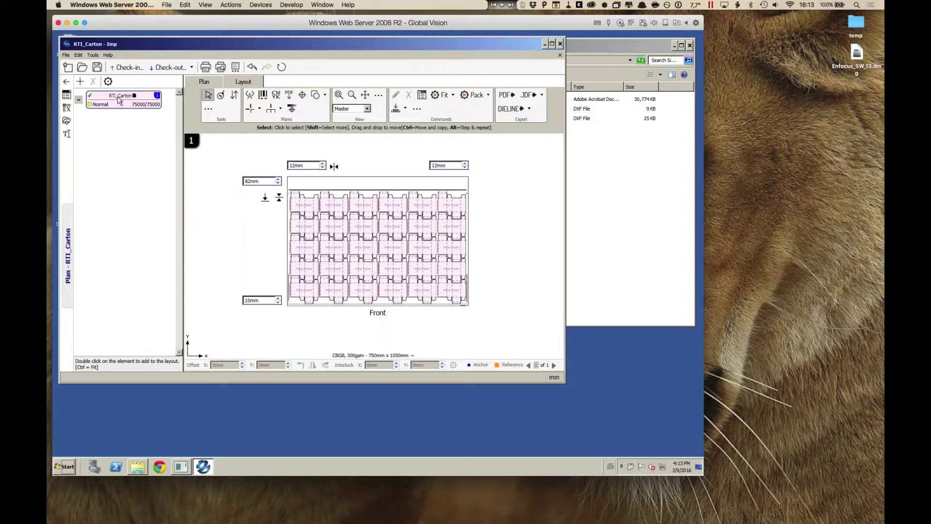
mouse_move(120, 96)
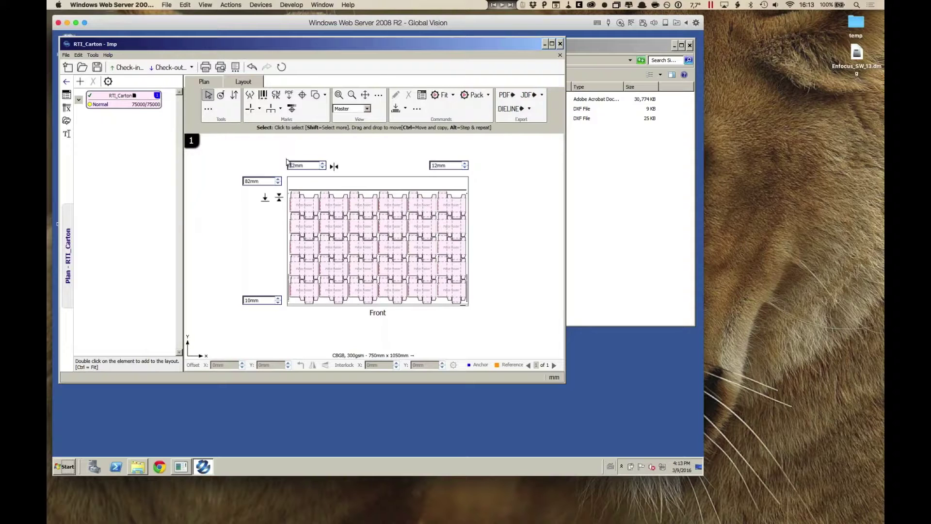
- Set up a plan report for the selected layout that also prints related component reports, and preview it
click(235, 69)
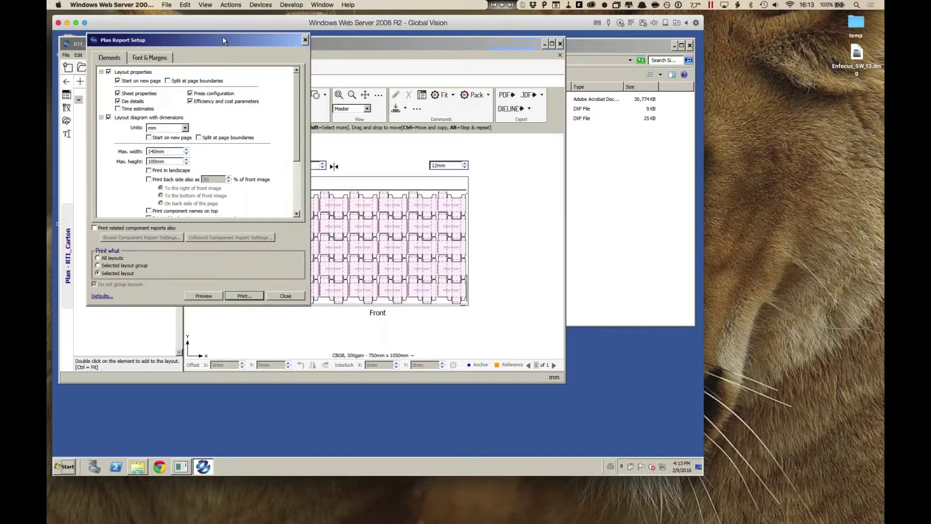
drag(230, 46, 231, 44)
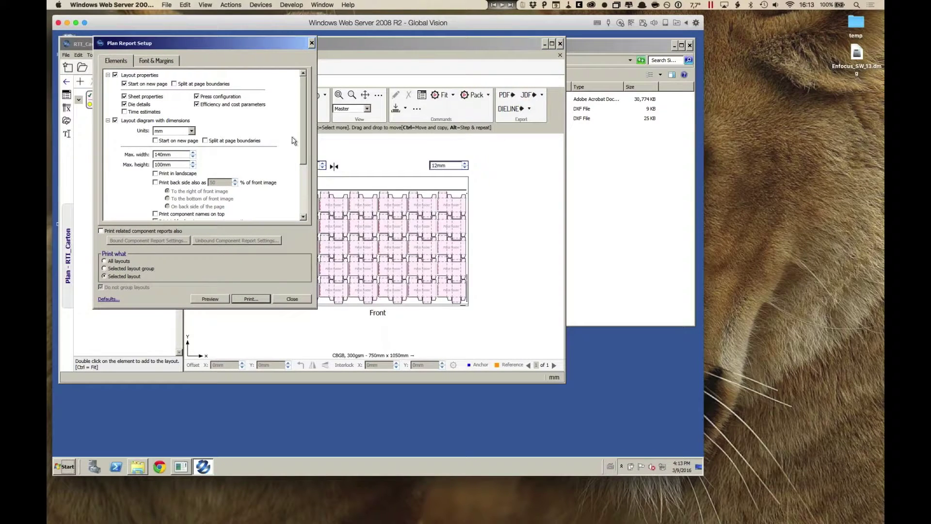
scroll(304, 162, down, 5)
scroll(291, 174, up, 5)
click(101, 230)
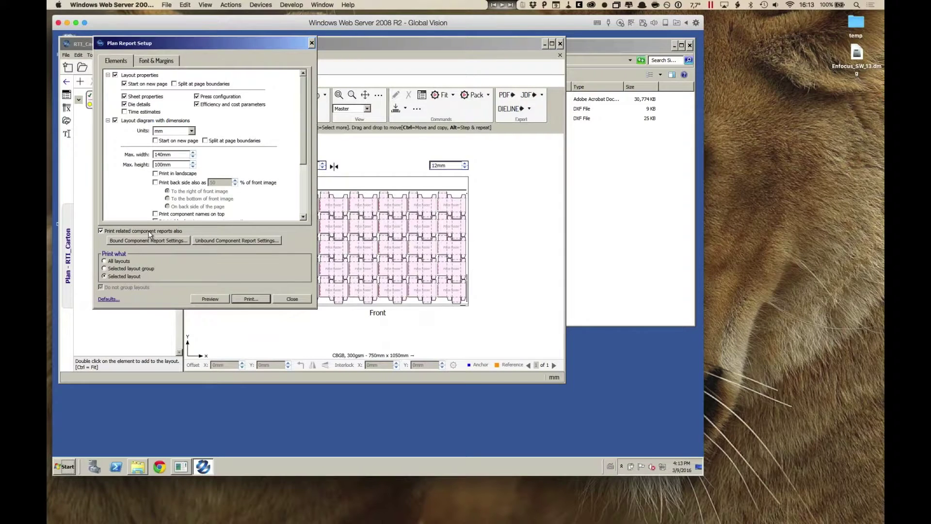
click(211, 299)
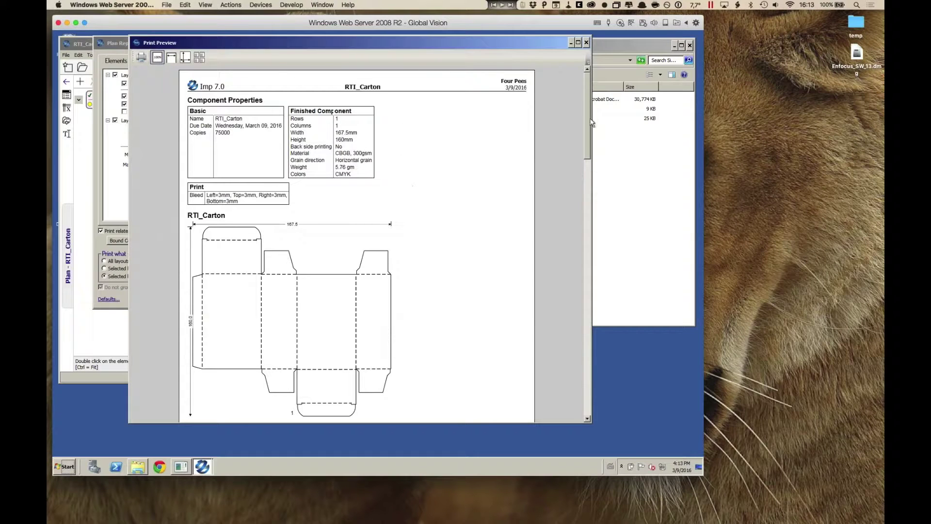
- Read through the report preview, covering the component properties, the Layout 1 sheet, cost and die details, and the summary
mouse_move(590, 121)
mouse_down()
mouse_move(590, 164)
mouse_move(592, 135)
mouse_up()
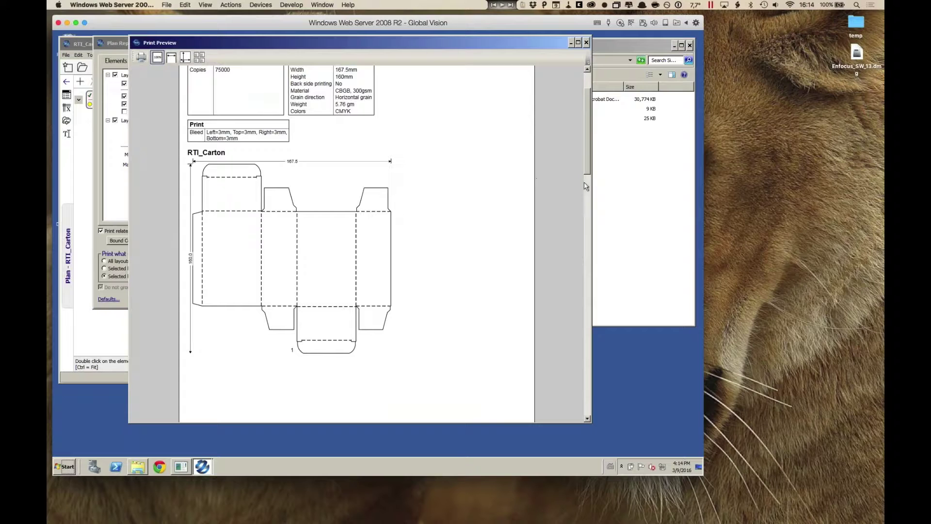
mouse_move(588, 162)
mouse_down()
mouse_move(587, 274)
mouse_move(587, 261)
mouse_up()
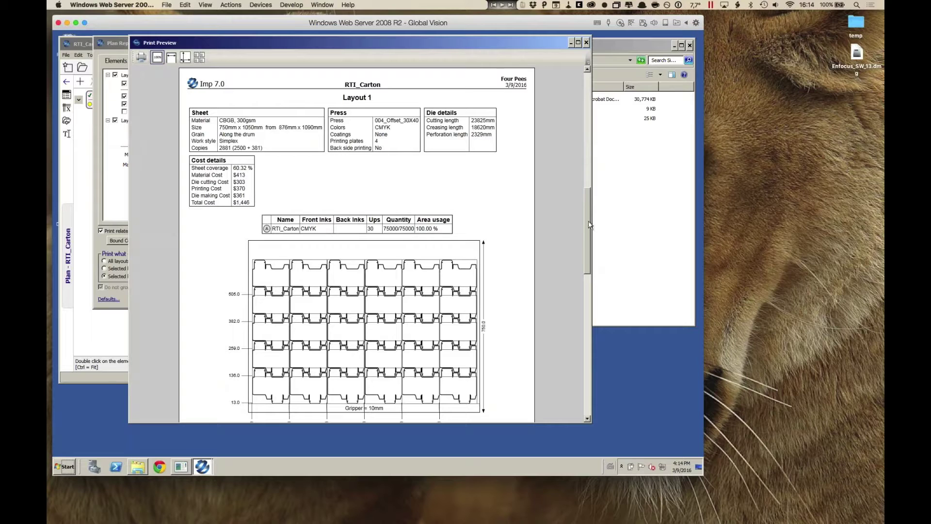
drag(586, 220, 591, 257)
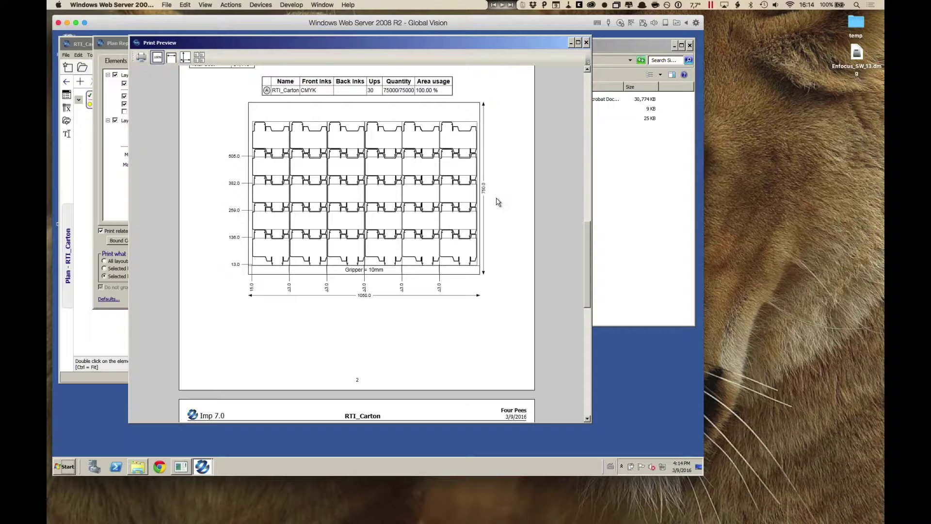
drag(588, 262, 592, 300)
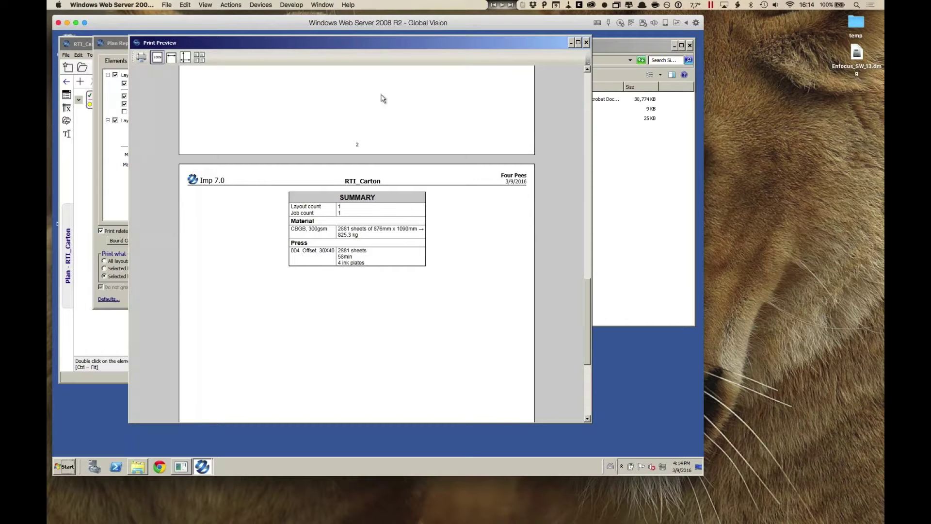
- Close the report preview and plan report, and check in the product under the ID "RTI_Carton - Webinar"
click(587, 43)
click(312, 43)
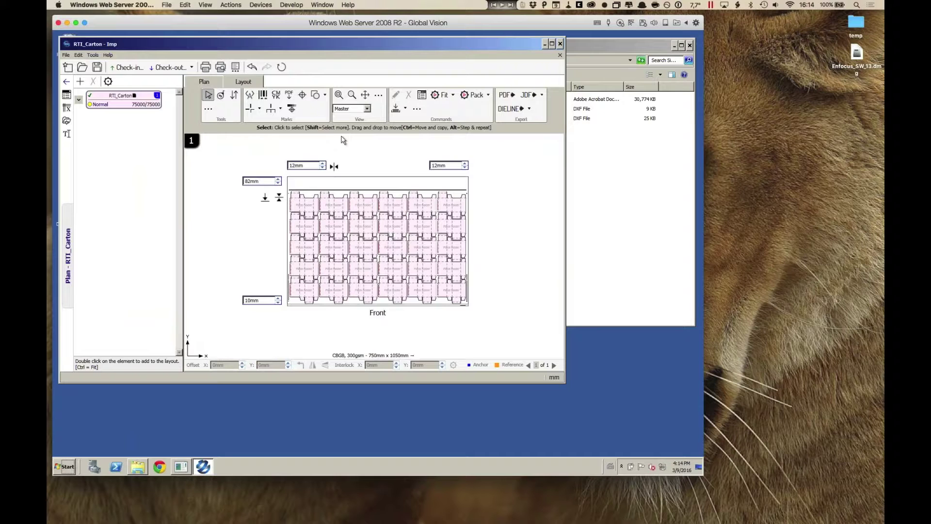
click(127, 67)
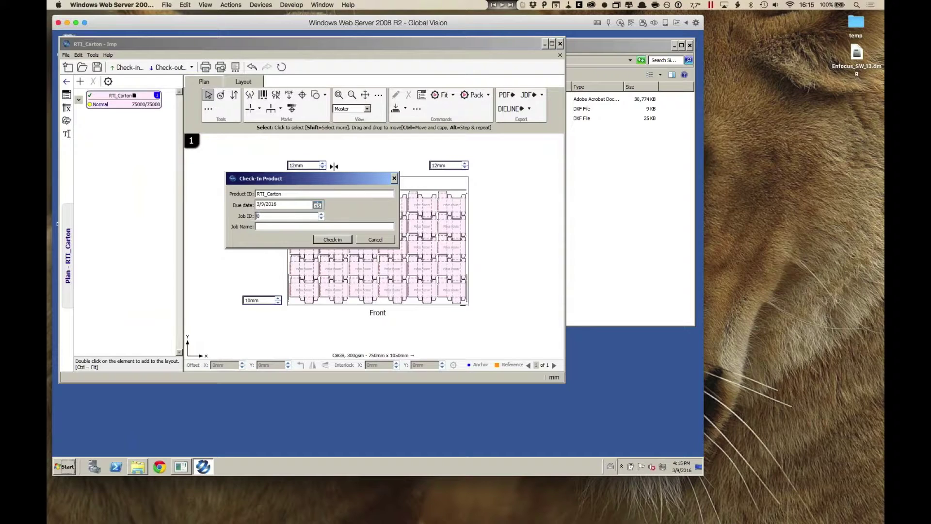
drag(264, 216, 245, 219)
click(300, 194)
click(315, 195)
text(- Webinar)
click(311, 229)
click(332, 240)
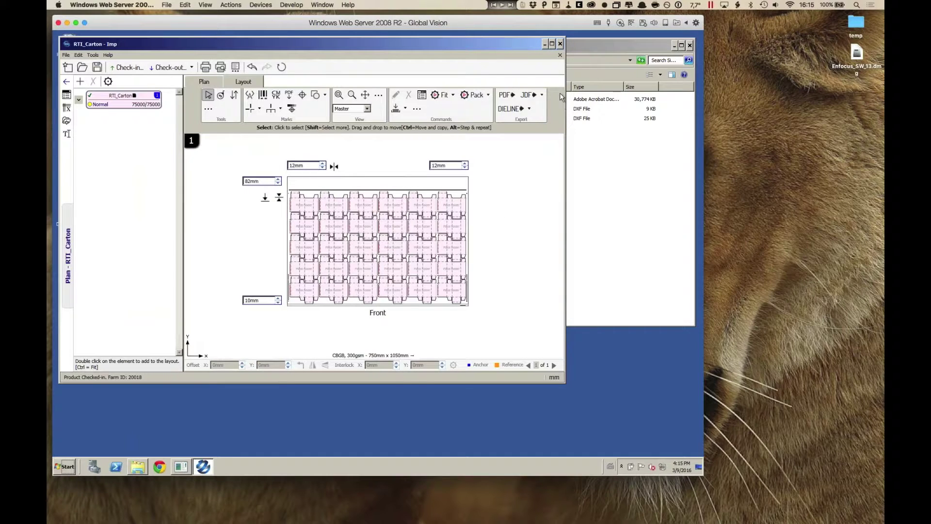
- Close the current product and check out "RTI_Carton - Webinar" from the stored products, filtering the list by 777
click(560, 55)
click(332, 240)
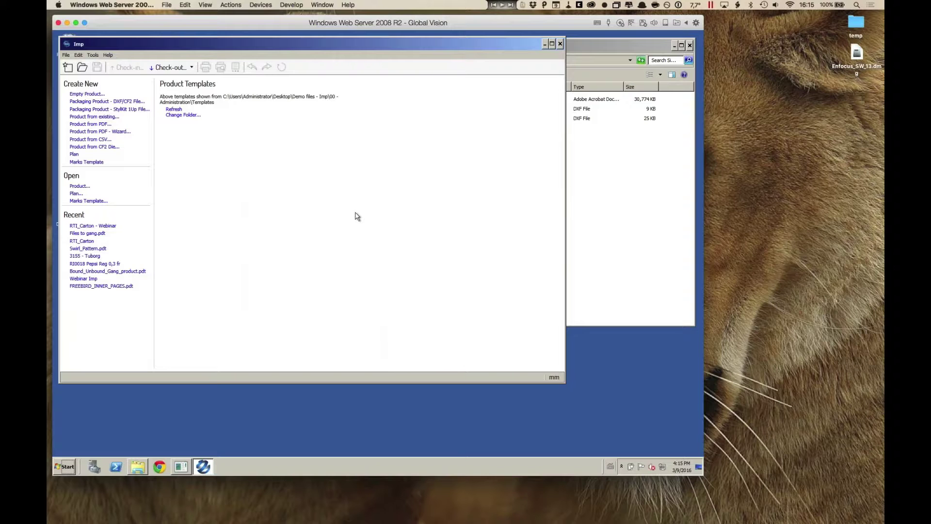
click(181, 72)
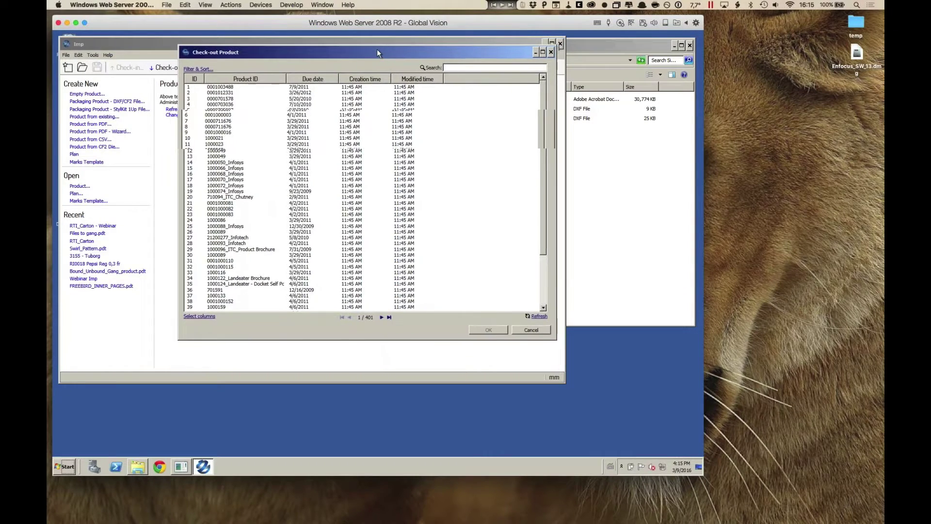
drag(377, 51, 371, 46)
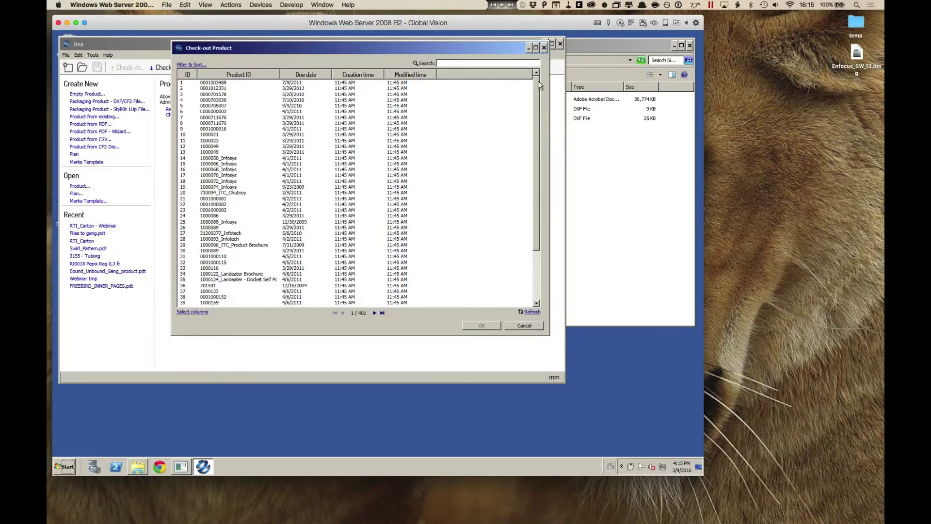
click(478, 63)
text(777)
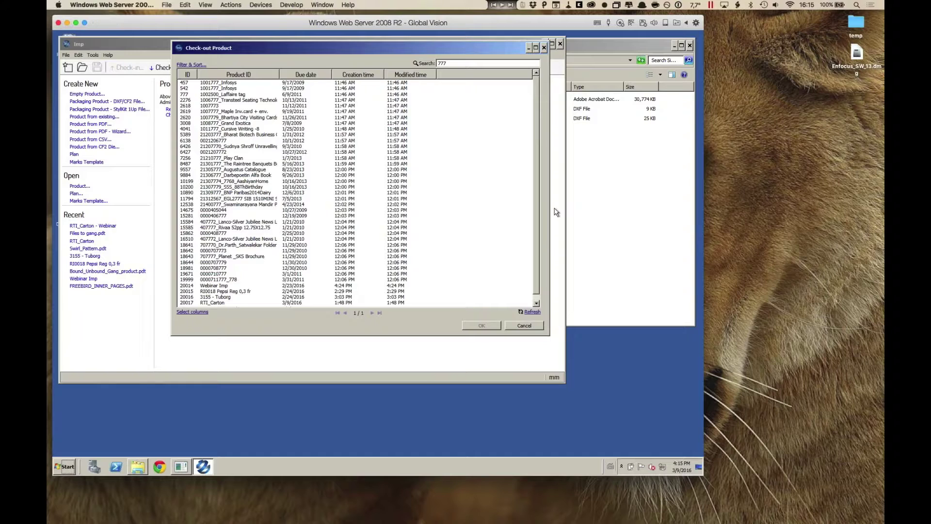
drag(537, 197, 534, 234)
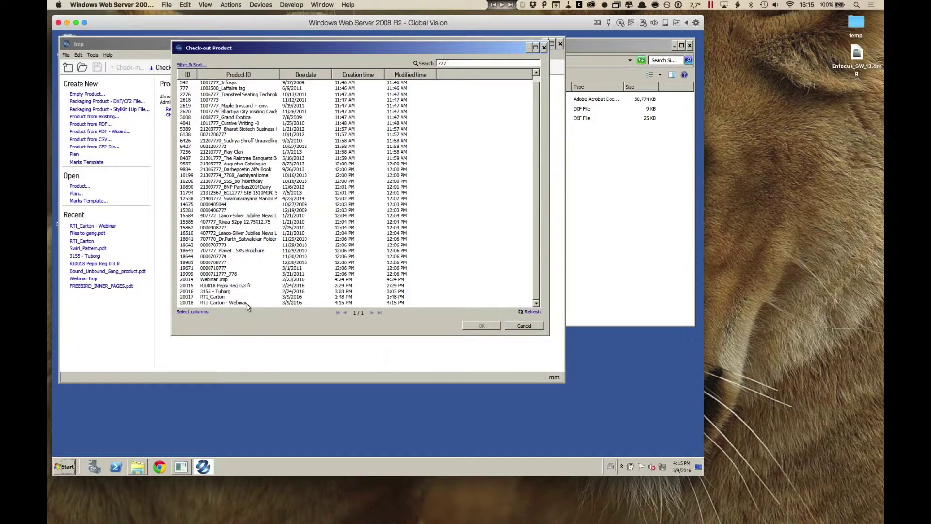
click(246, 303)
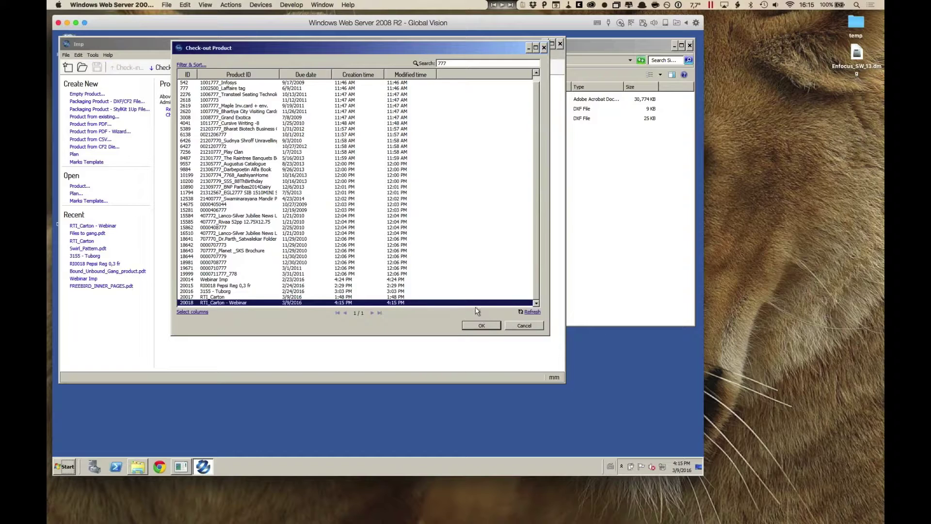
click(481, 326)
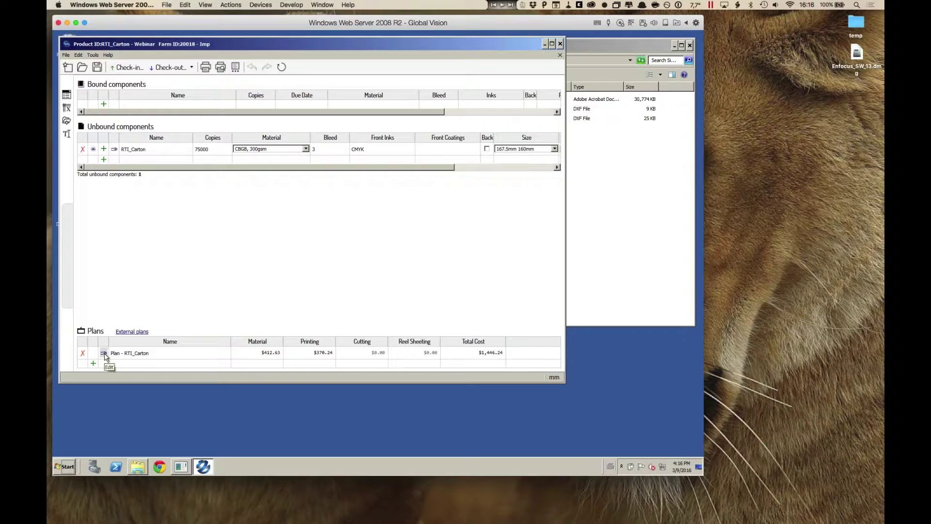
- Open the plan of the checked-out product and inspect the placeholder cartons on its press sheet layout
click(104, 353)
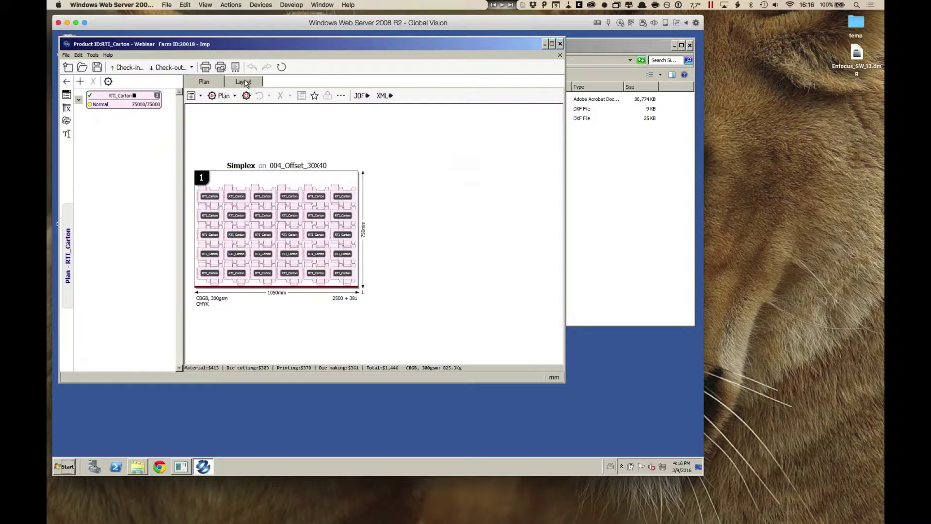
double_click(304, 204)
scroll(369, 223, up, 2)
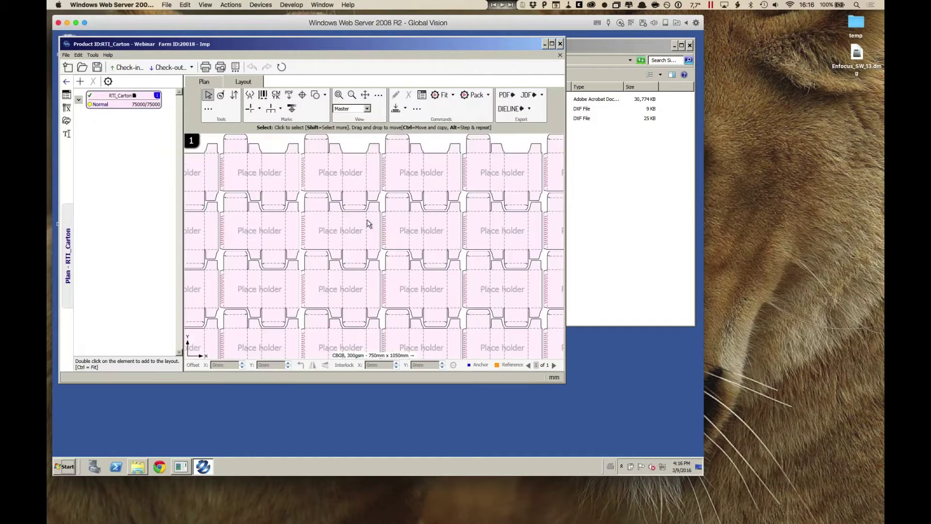
scroll(368, 223, up, 2)
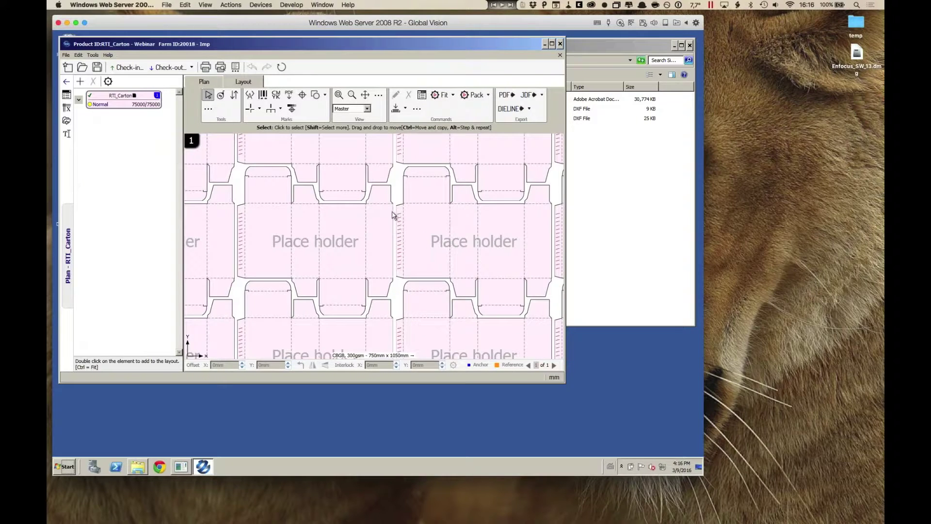
scroll(379, 231, down, 3)
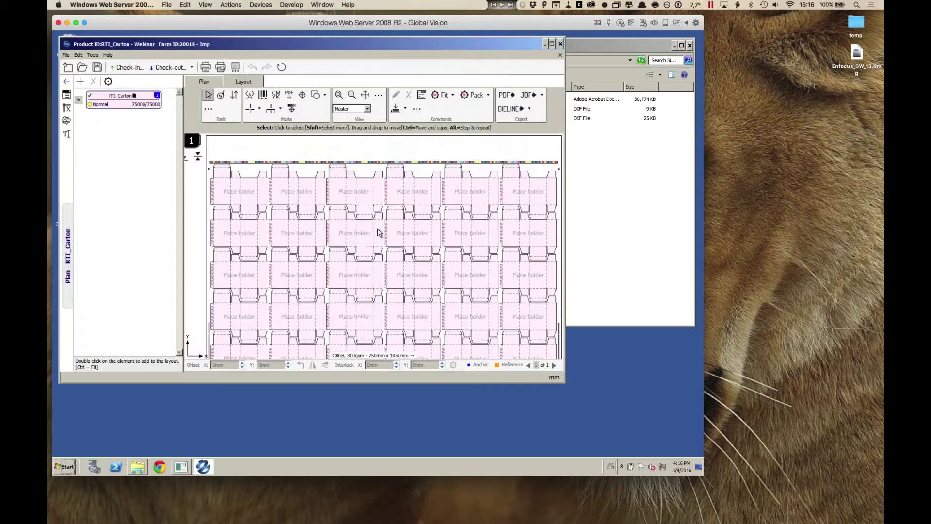
scroll(390, 166, up, 1)
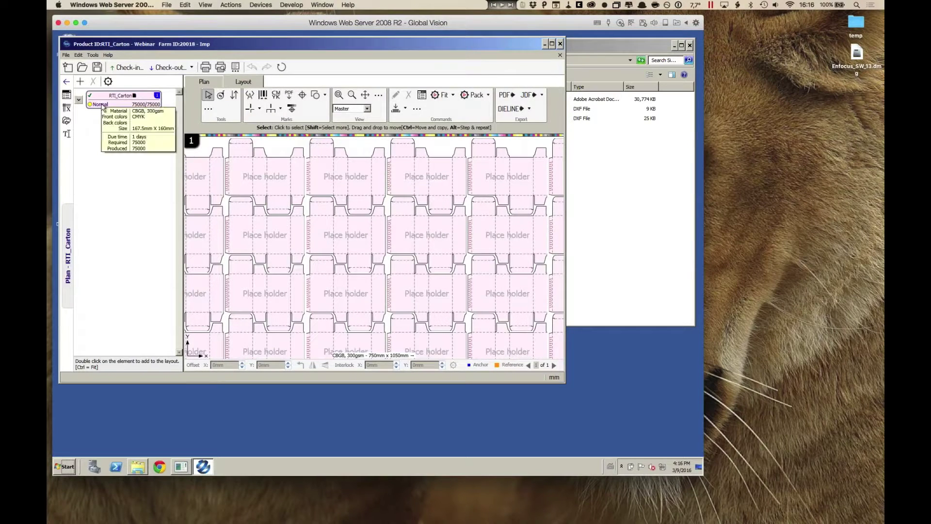
- Open the RTI_Carton component for editing and mark a rectangular no-bleed region over its glue flap
click(67, 82)
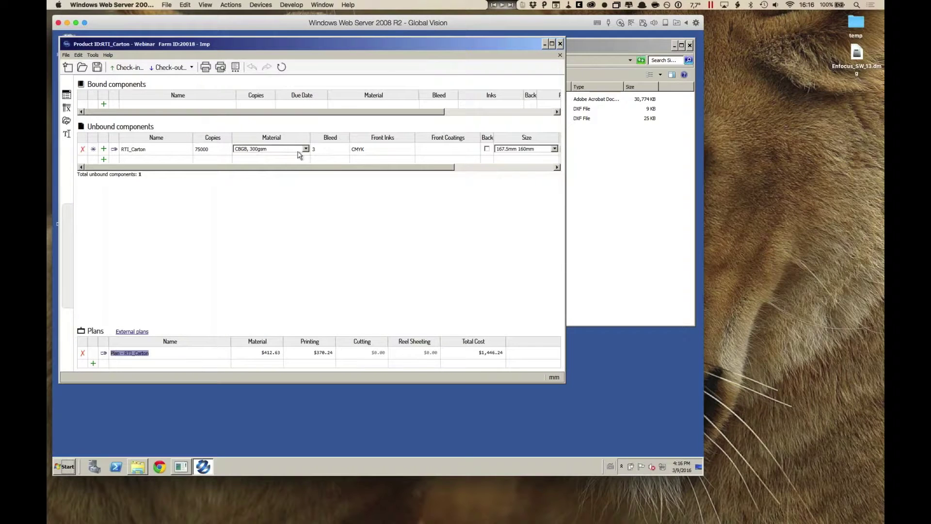
click(114, 150)
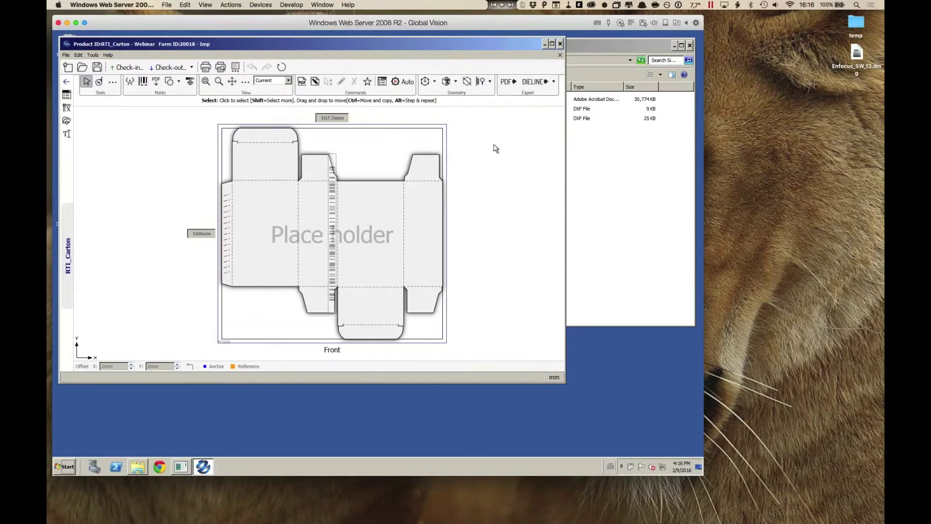
click(446, 81)
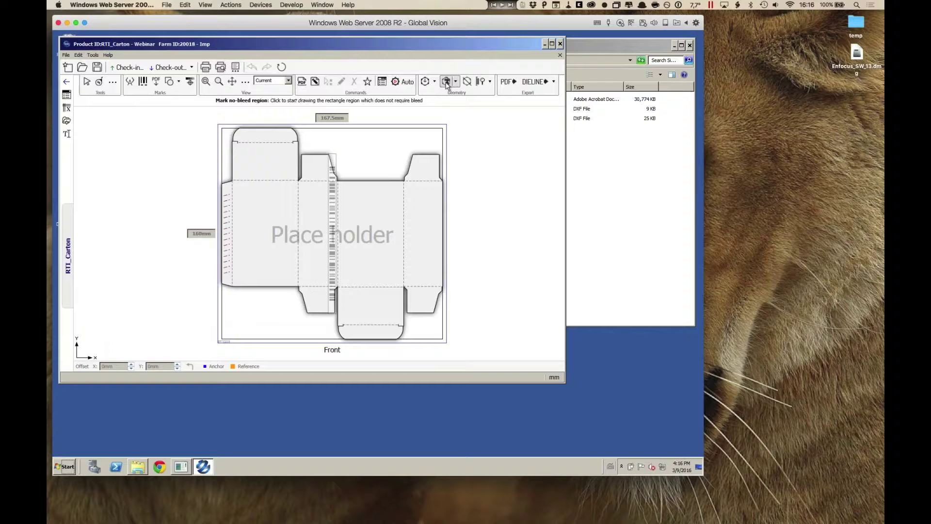
click(211, 173)
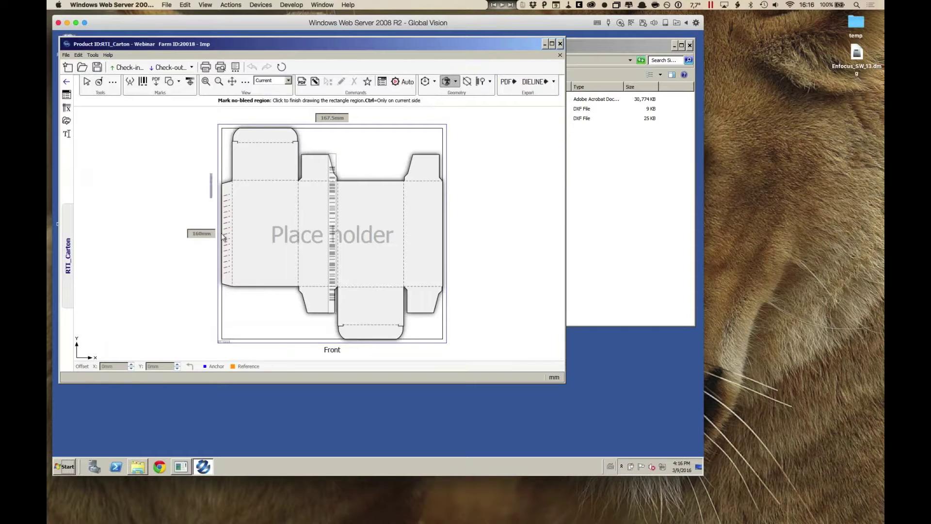
click(231, 319)
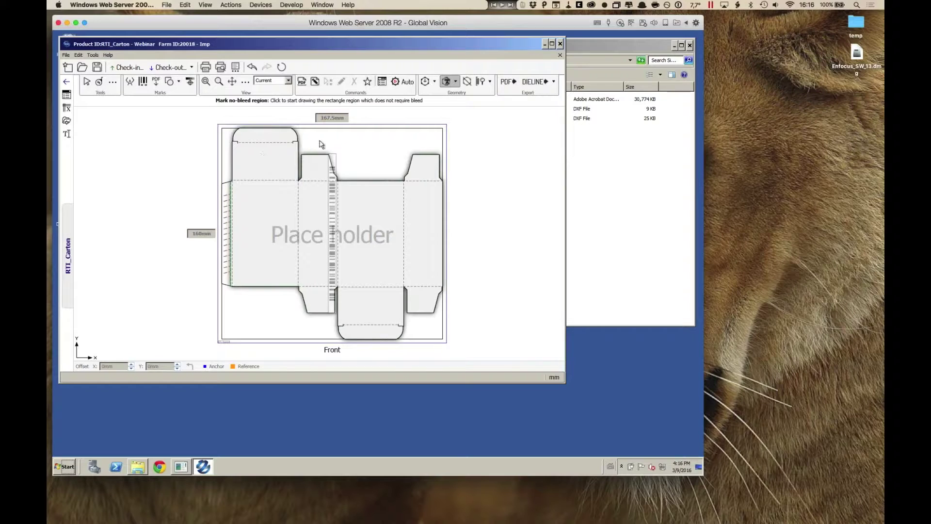
- Assign Artwork.pdf from the Single DXF job folder as the carton's content, applied per side
click(302, 81)
click(427, 105)
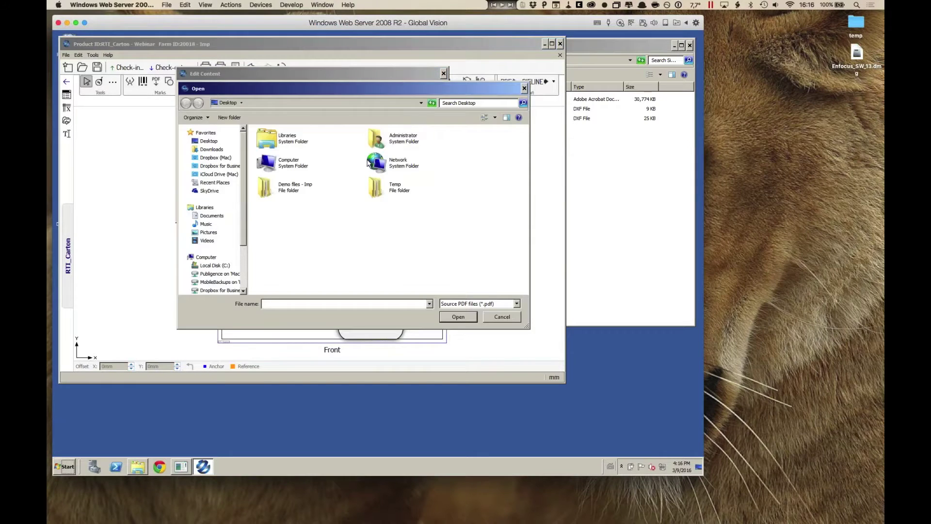
double_click(265, 189)
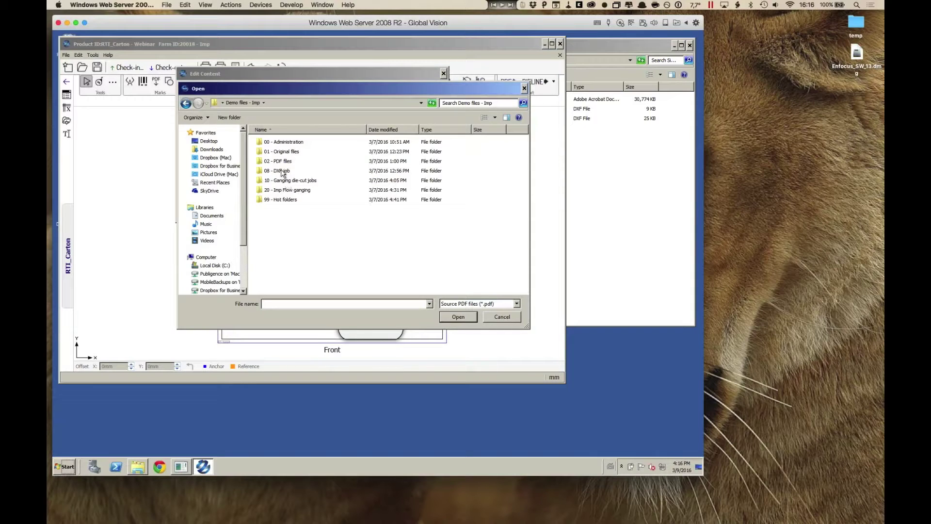
double_click(283, 171)
double_click(286, 162)
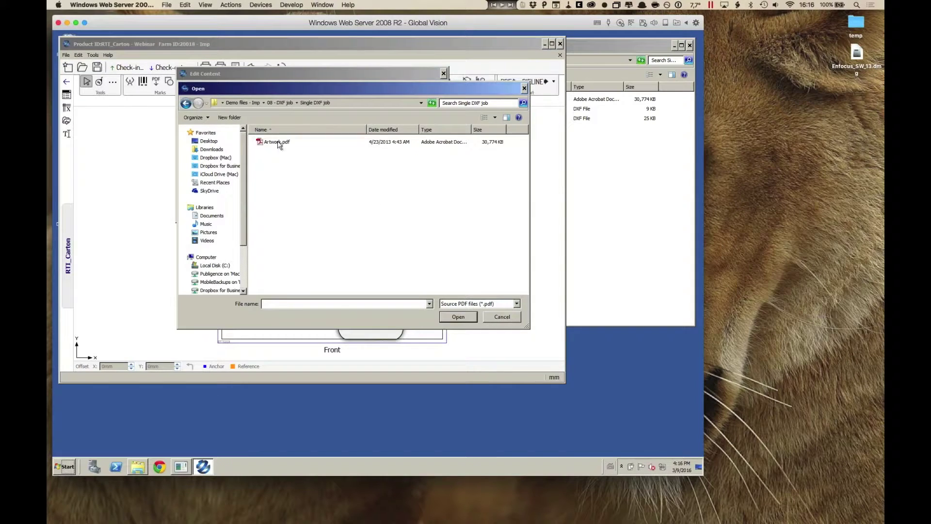
click(280, 144)
click(458, 317)
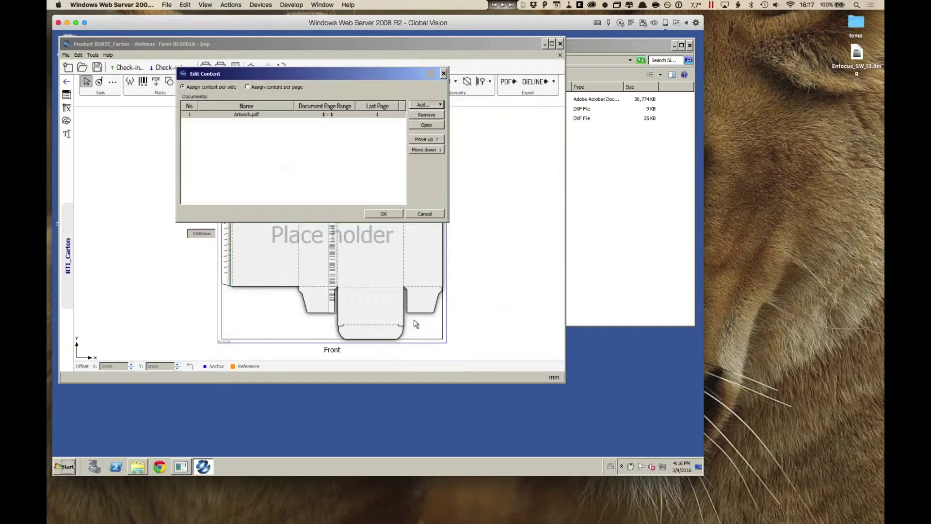
click(381, 212)
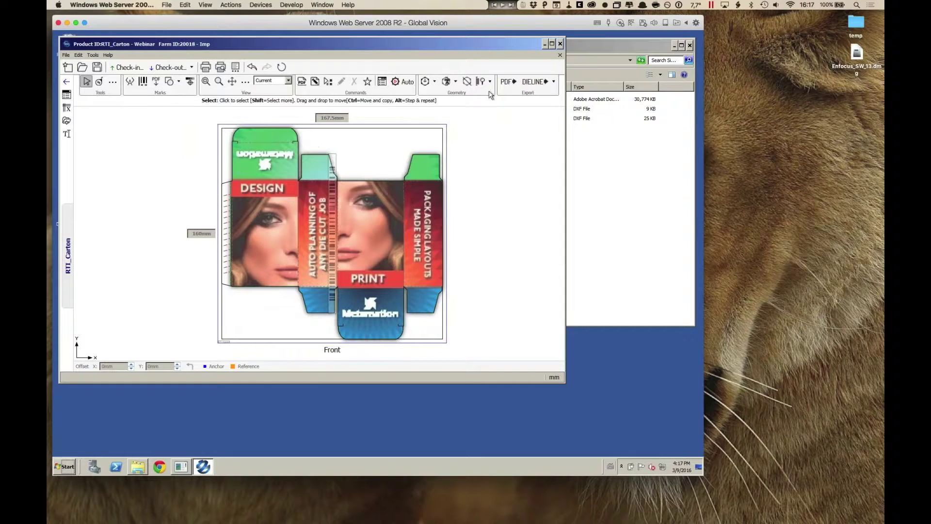
- Auto-plan the carton with the offset presses and irregular nesting, accepting the 594mm x 686mm layout on 003_Offset_28X40
click(402, 82)
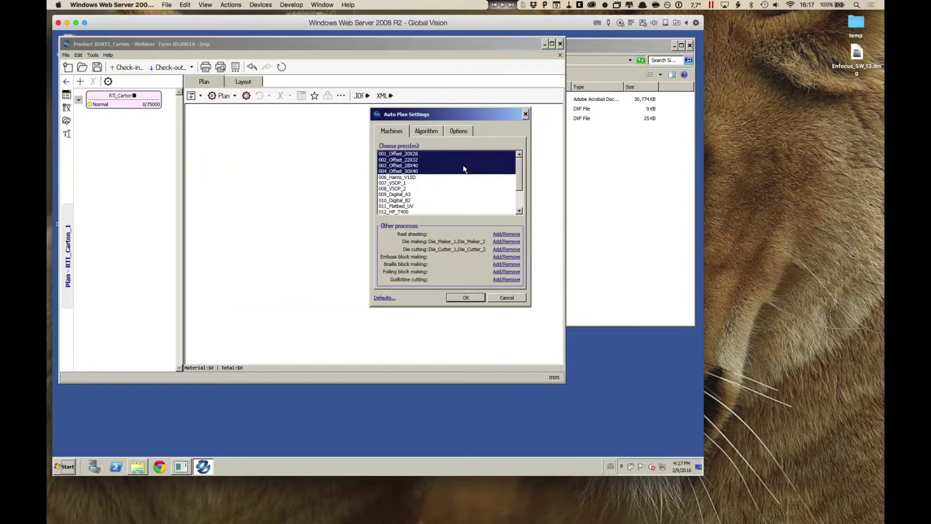
click(435, 131)
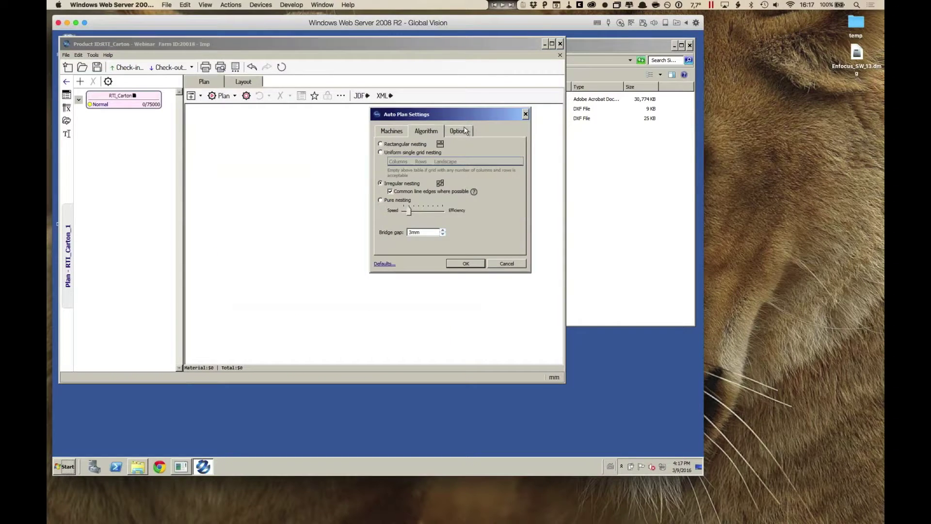
click(465, 132)
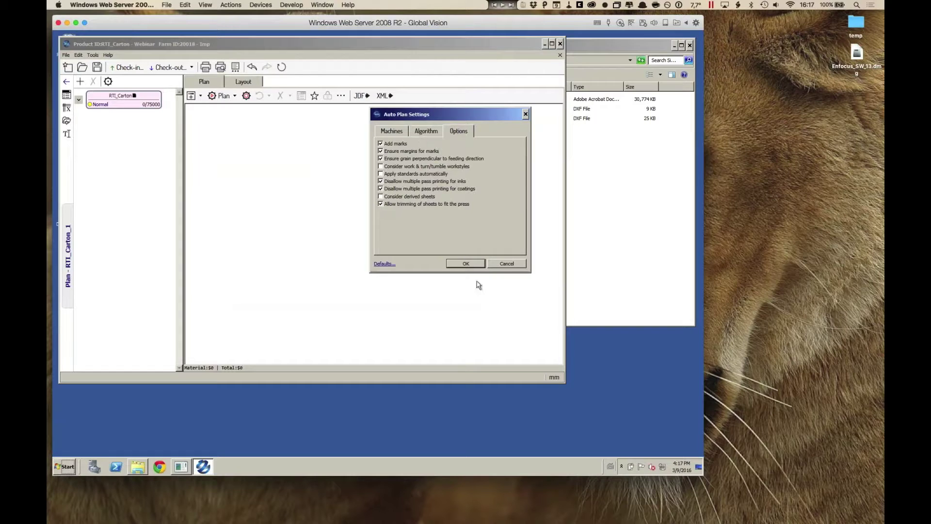
click(466, 264)
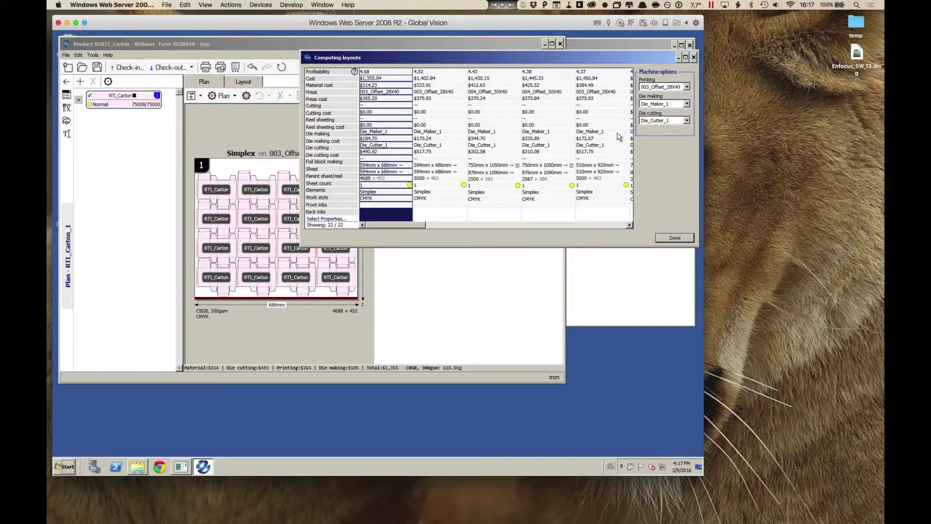
click(676, 237)
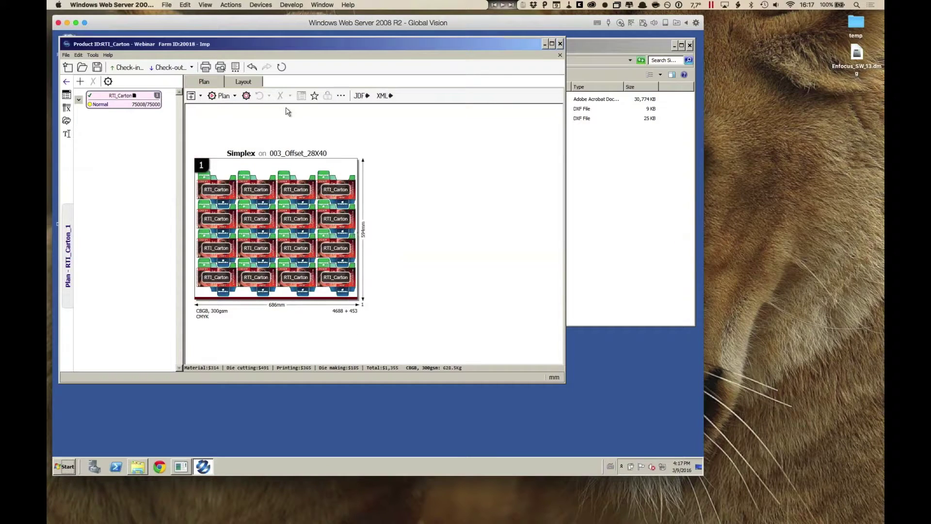
- Inspect the artwork and bleed between the nested cartons in the layout view, and open the PDF export options
click(244, 82)
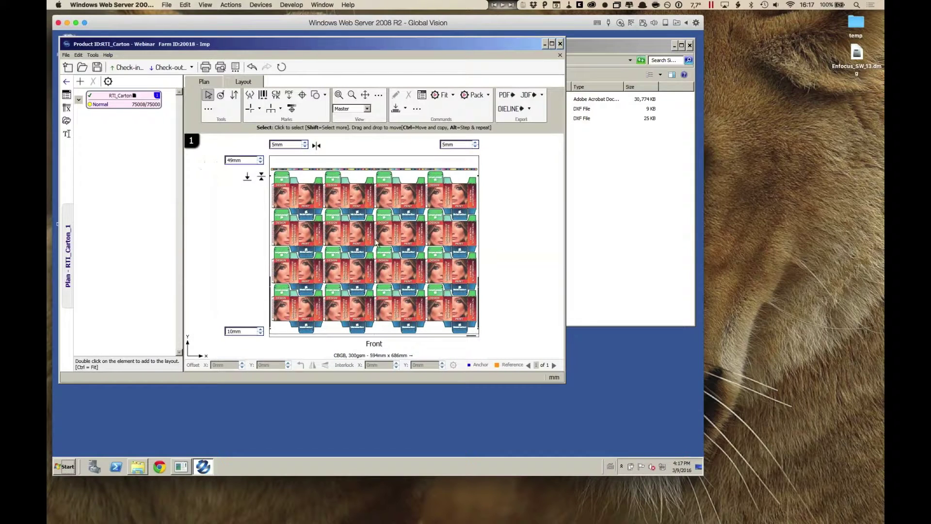
scroll(375, 242, up, 5)
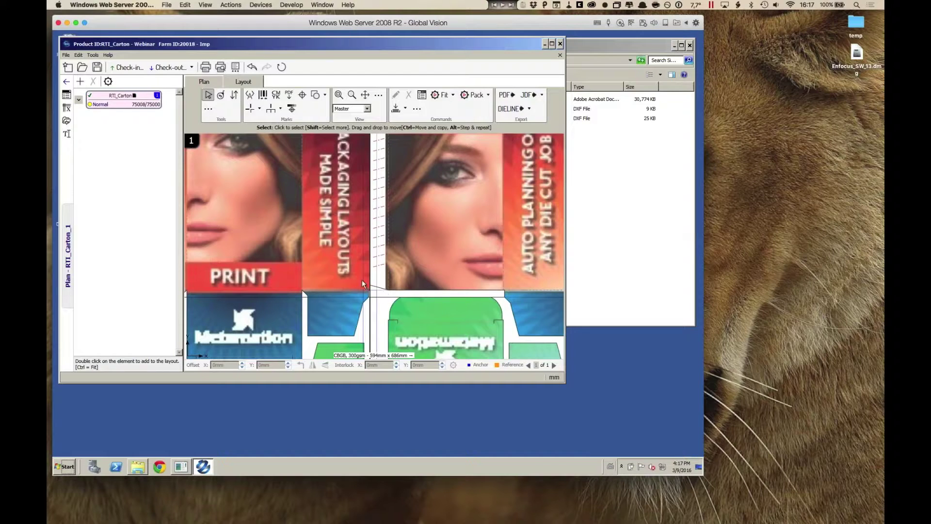
mouse_move(367, 242)
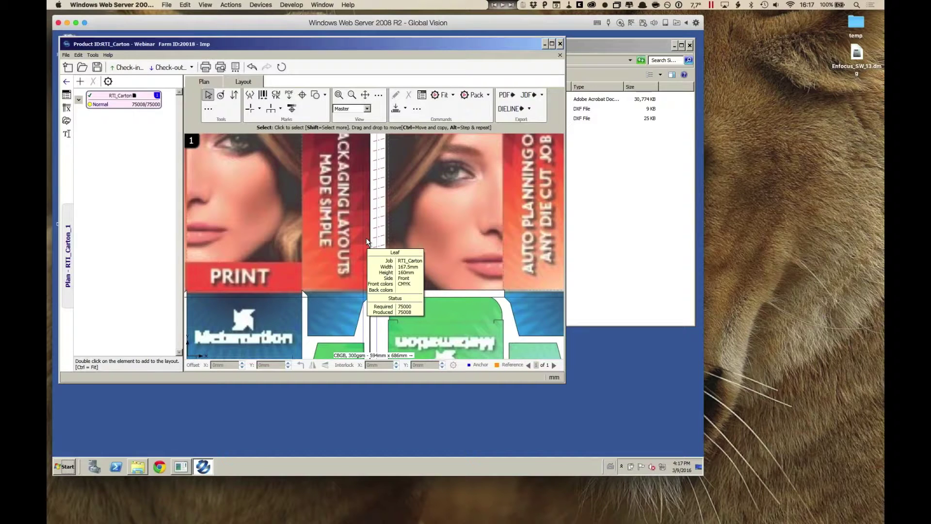
scroll(367, 242, down, 5)
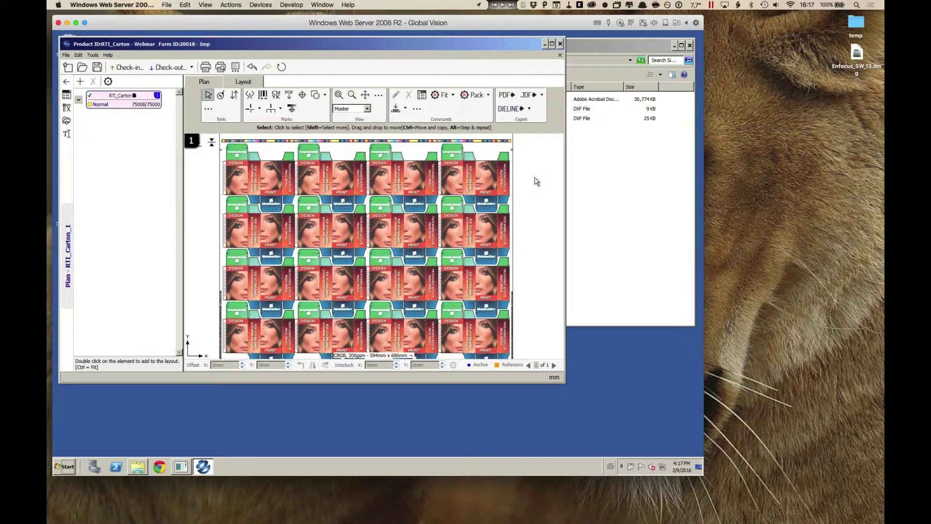
click(514, 96)
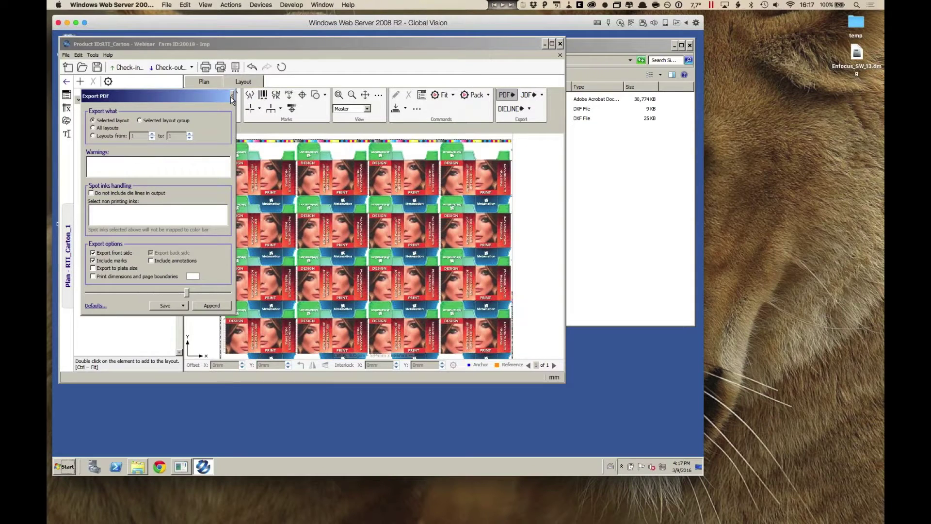
- Examine the artwork and bleed around the glue flaps between neighbouring cartons, and close the PDF export options
scroll(364, 249, up, 2)
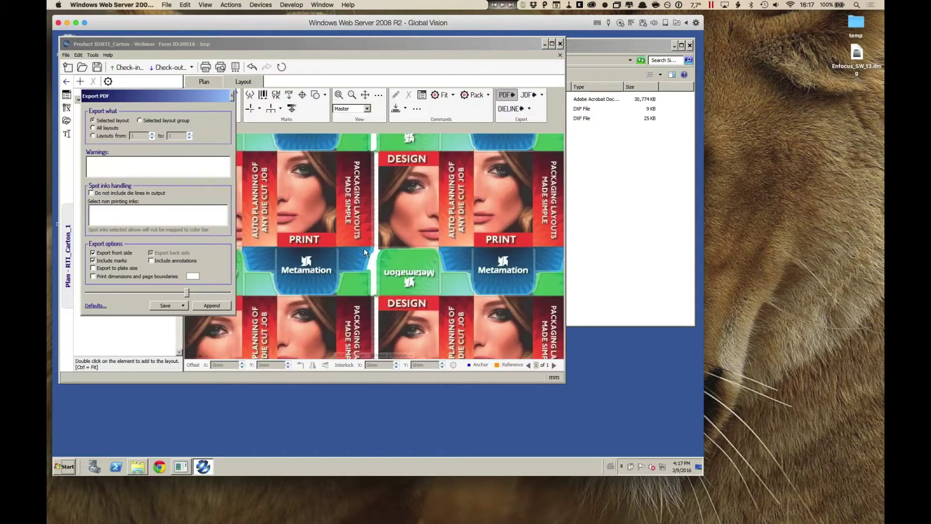
scroll(364, 248, up, 2)
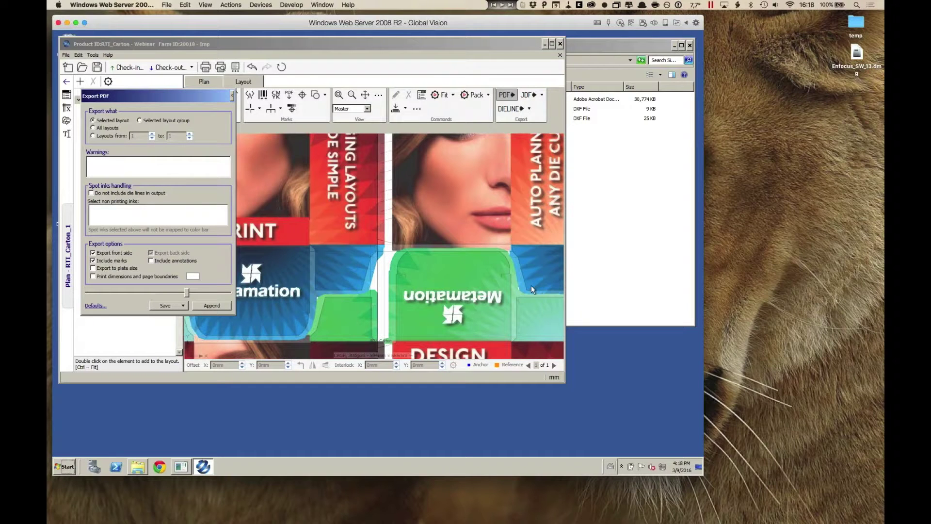
scroll(447, 281, down, 4)
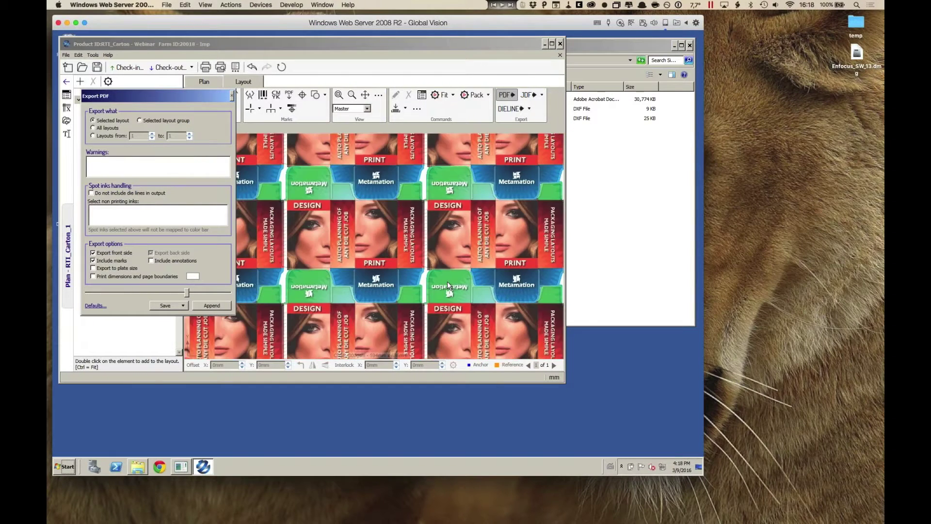
click(232, 97)
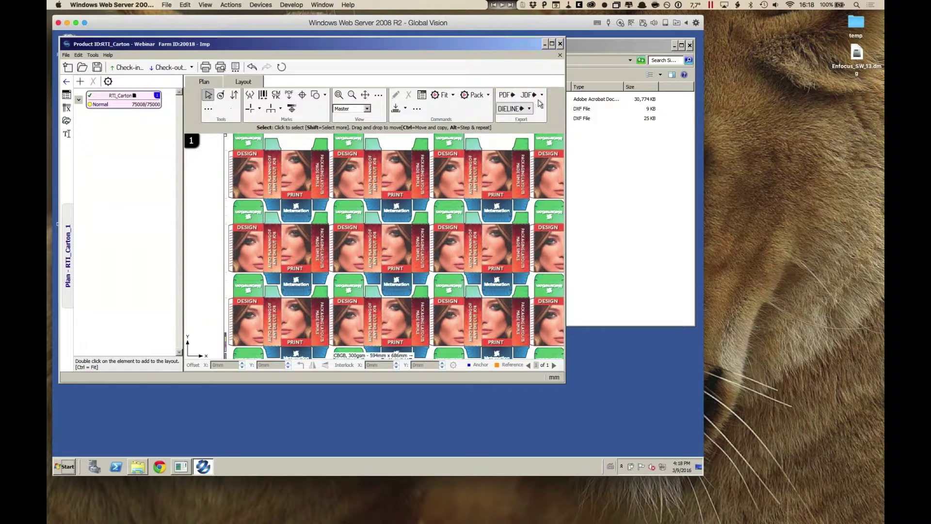
- Export the front-side die lines with cut, crease, perforation and sheet border layers as RTI_Carton - Webinar_Die.pdf on the Desktop
click(542, 94)
click(529, 109)
click(530, 118)
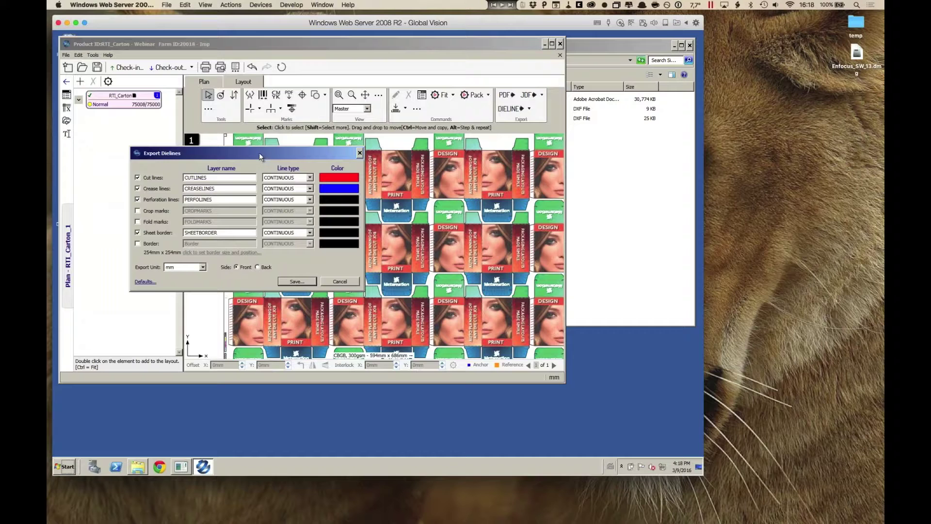
drag(260, 156, 287, 164)
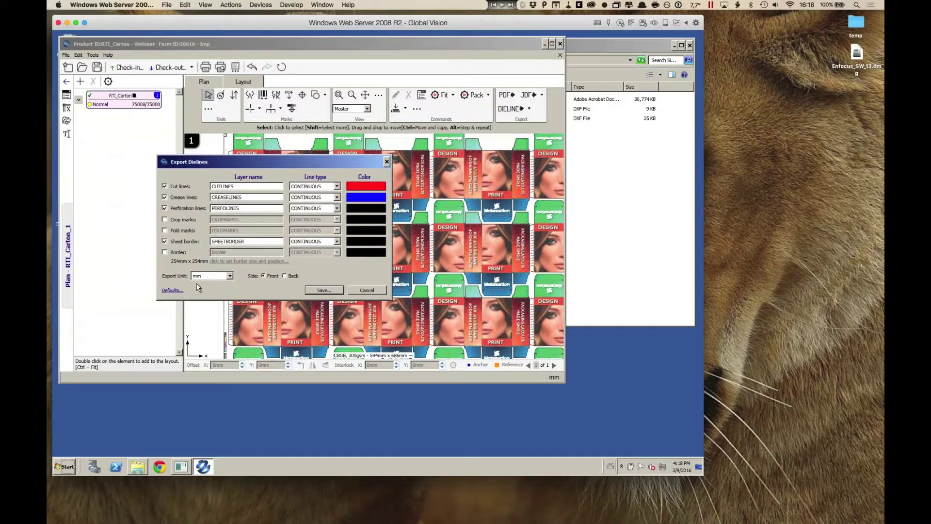
click(328, 291)
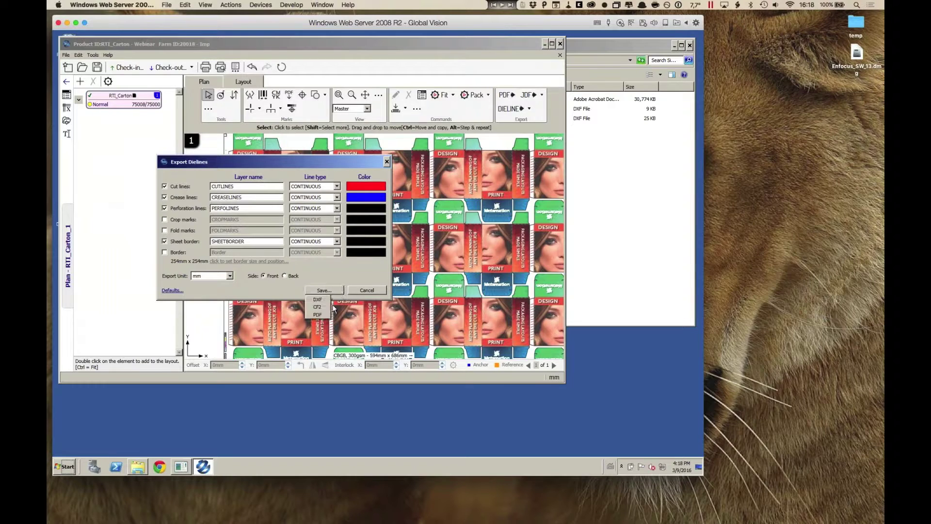
click(322, 315)
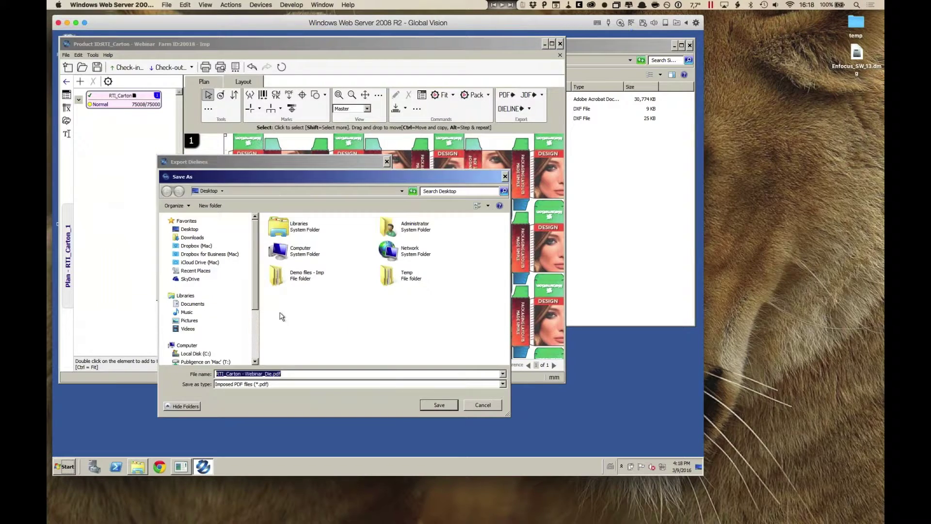
click(440, 405)
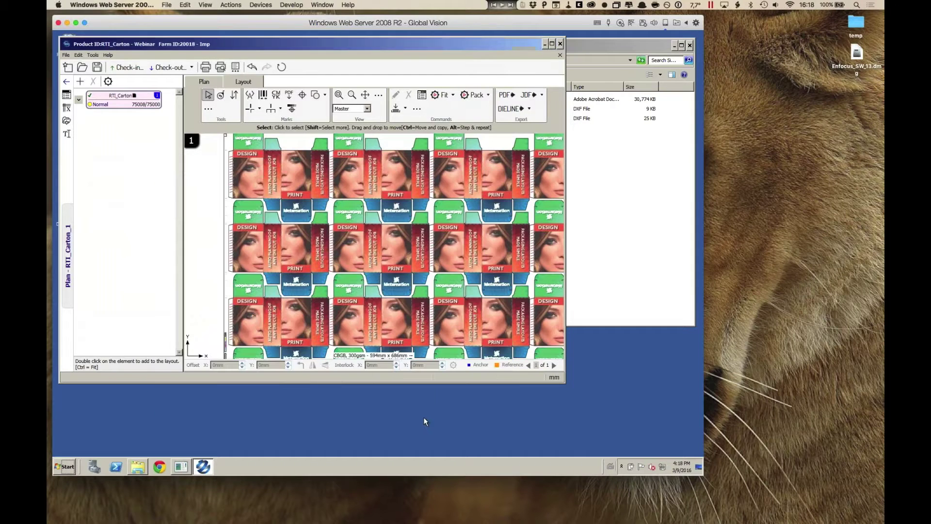
- Open the exported RTI_Carton die-line PDF from the desktop, examine its cut and crease lines, and return to Imp
click(545, 44)
click(674, 45)
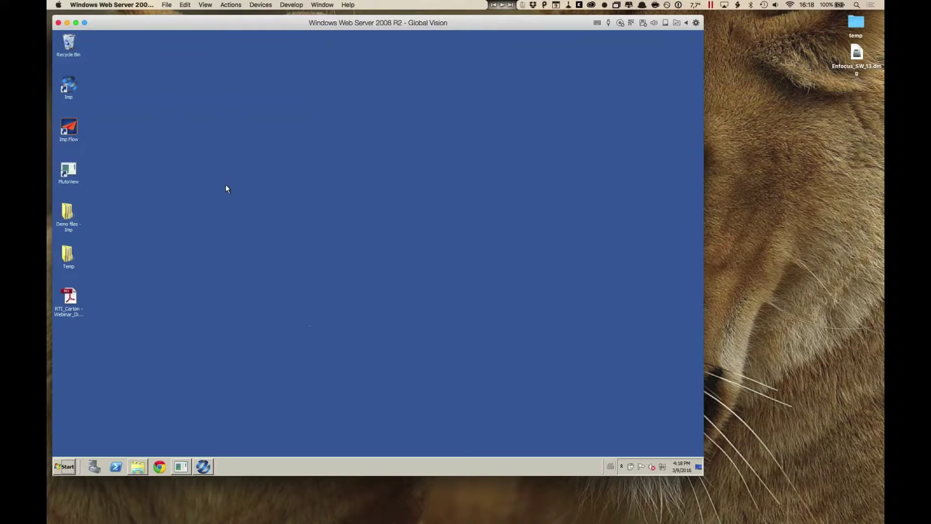
double_click(73, 297)
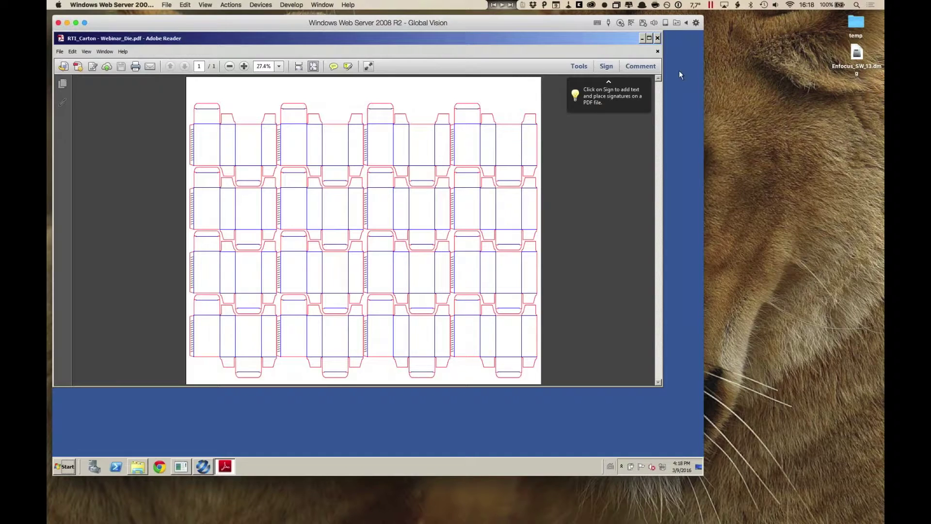
click(658, 38)
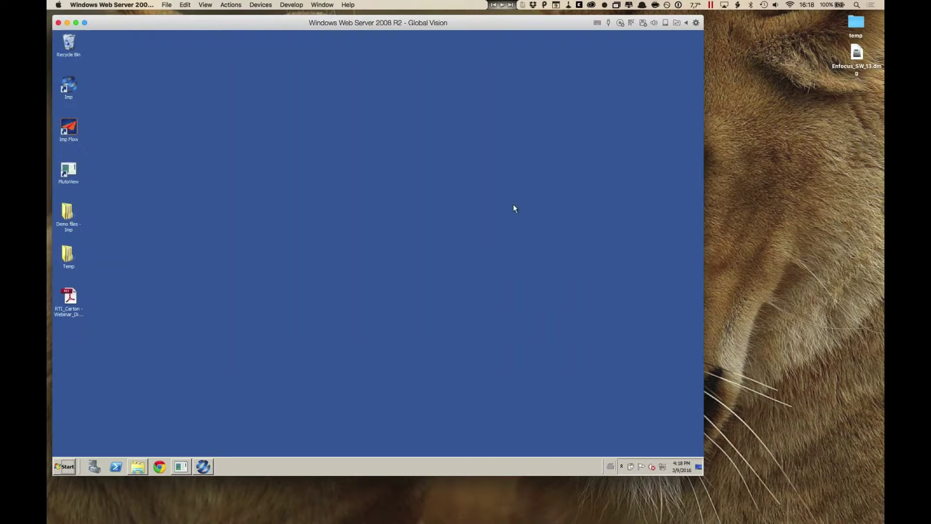
click(203, 467)
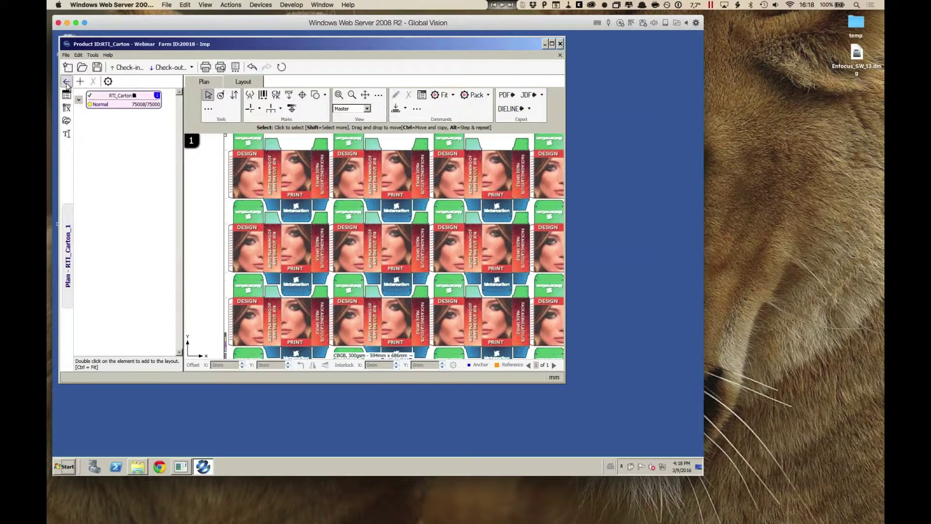
- Compare the costs of the two RTI_Carton plans in the product overview and close the product, discarding its changes
click(67, 81)
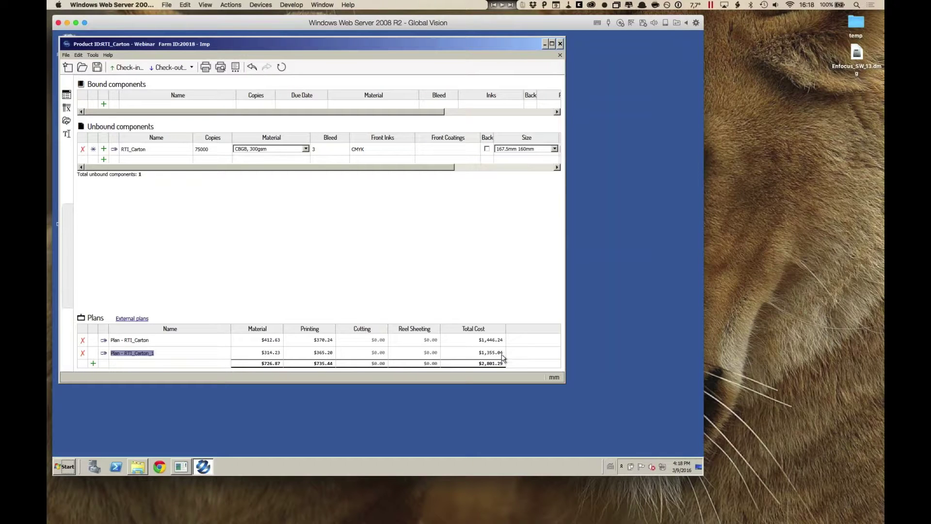
click(503, 355)
click(560, 55)
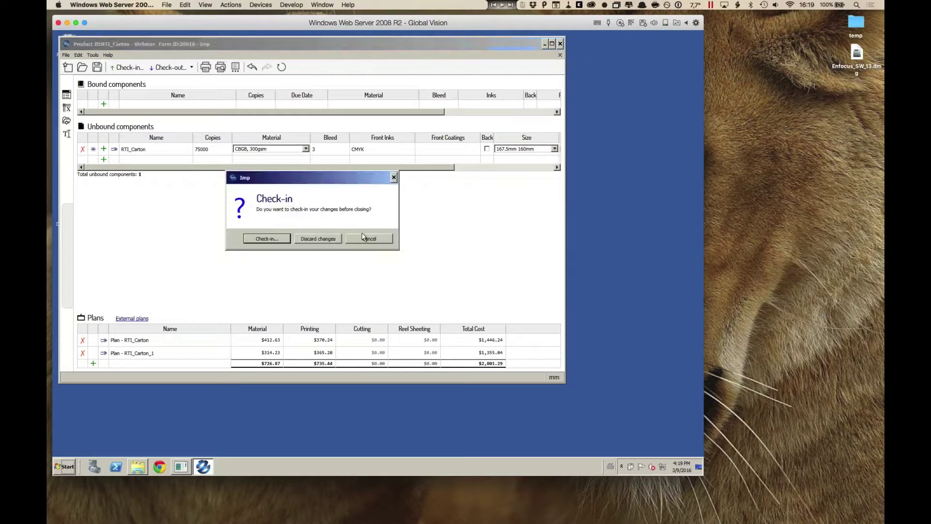
click(311, 238)
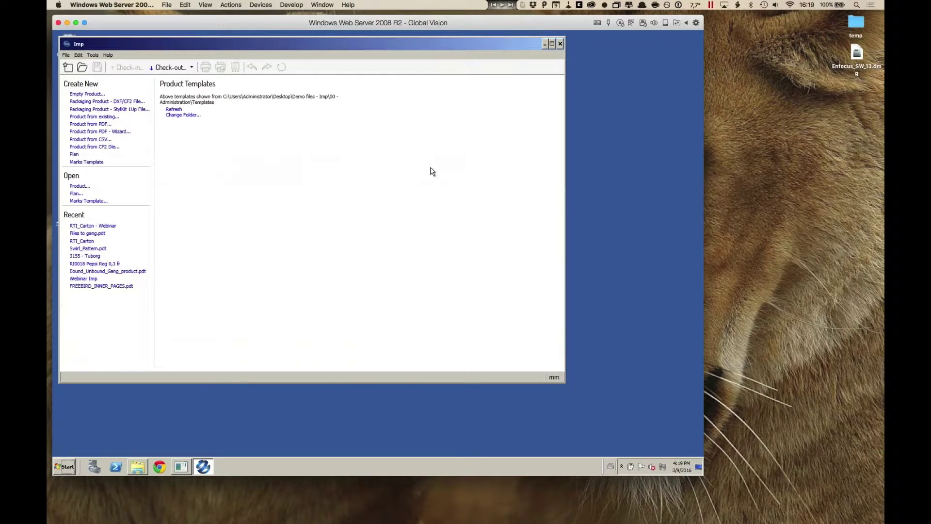
- Switch to the PowerPoint presentation to review the single packaging job slide, and return to the Windows virtual machine
key(super+Tab)
key(super+Tab)
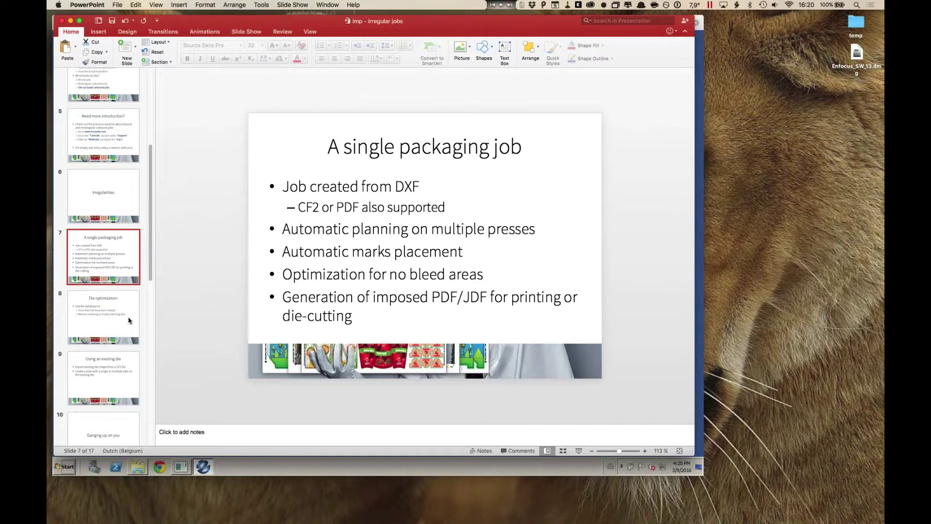
click(180, 469)
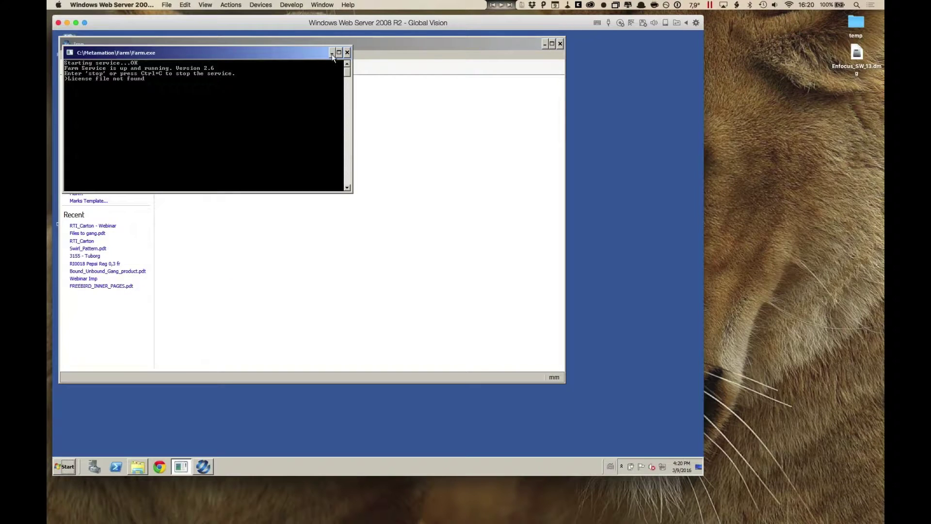
- Open the Single DXF for die database folder inside 08 - DXF job of the Demo files - Imp folder, beside the Imp window
drag(365, 45, 591, 59)
double_click(67, 215)
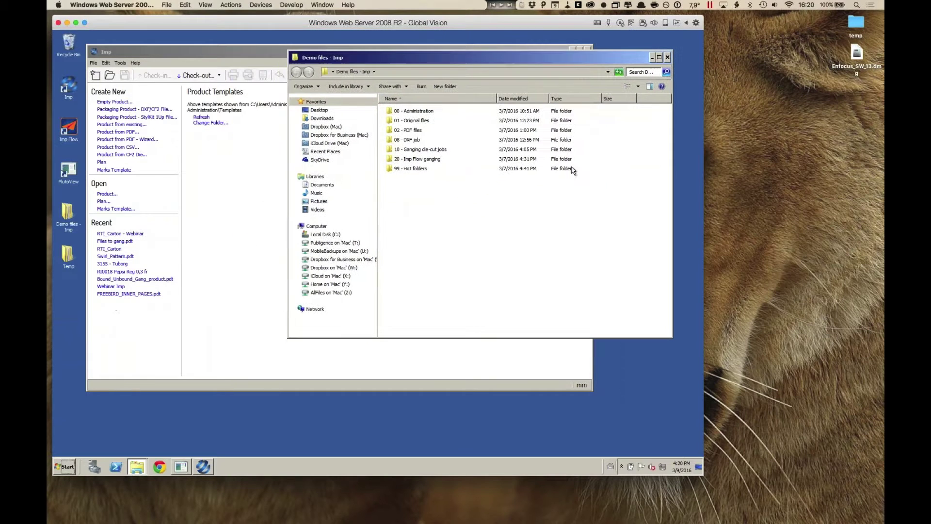
click(408, 141)
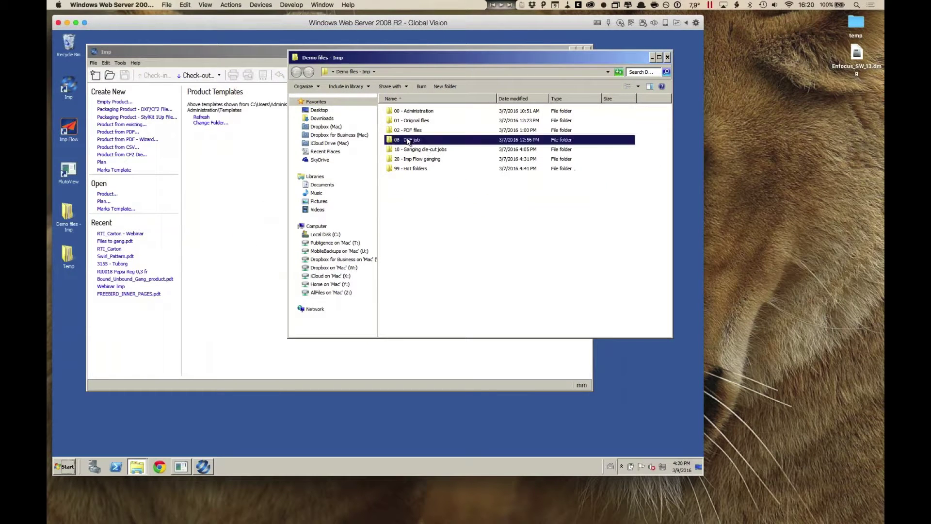
double_click(408, 140)
double_click(424, 121)
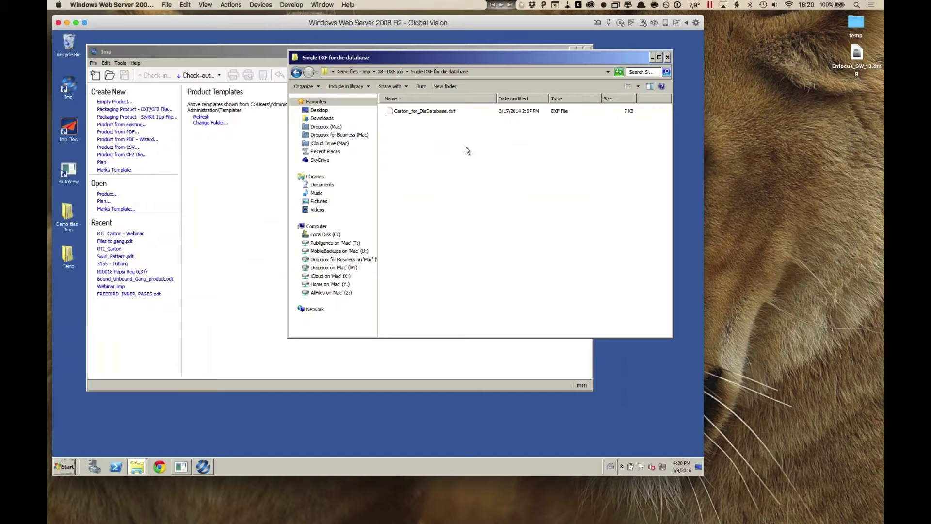
drag(584, 60, 603, 81)
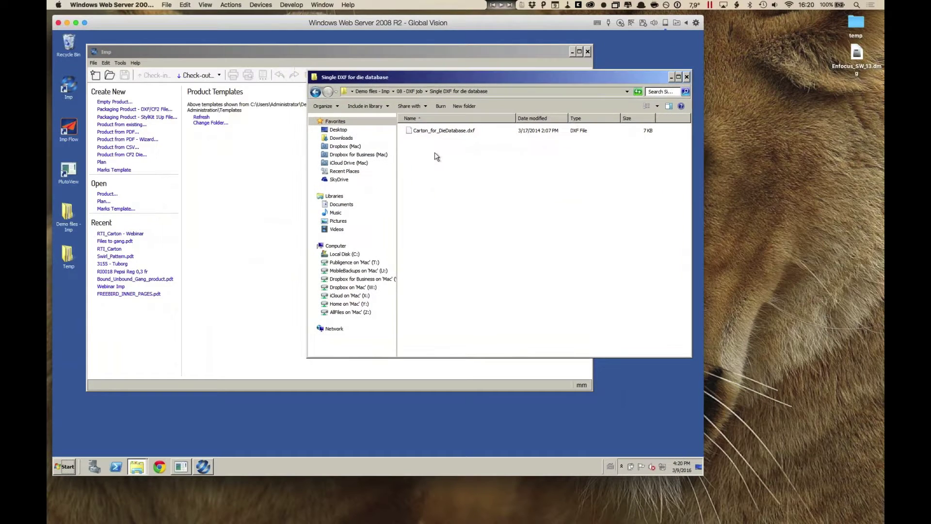
- Create a product from Carton_for_DieDatabase.dxf with CUTLINES and CREASELINES layers in mm, and set 45687 copies
click(409, 132)
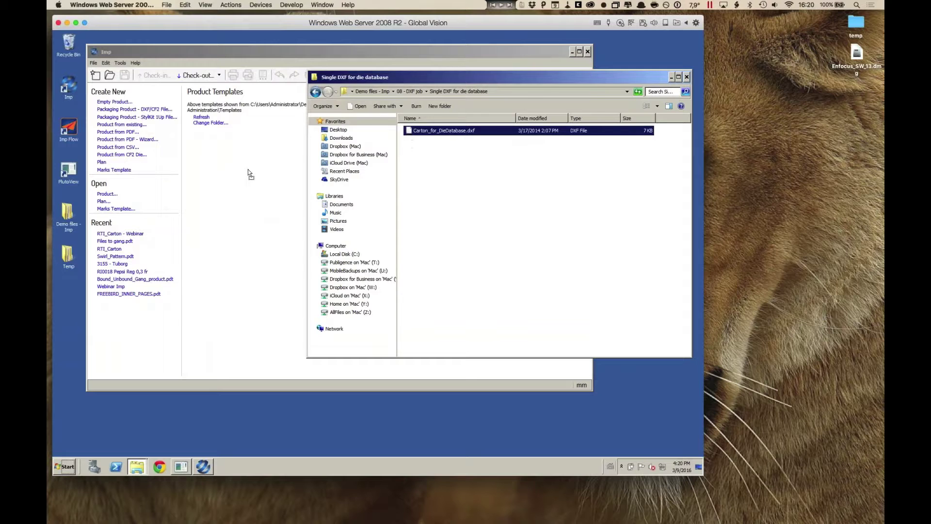
drag(249, 170, 249, 169)
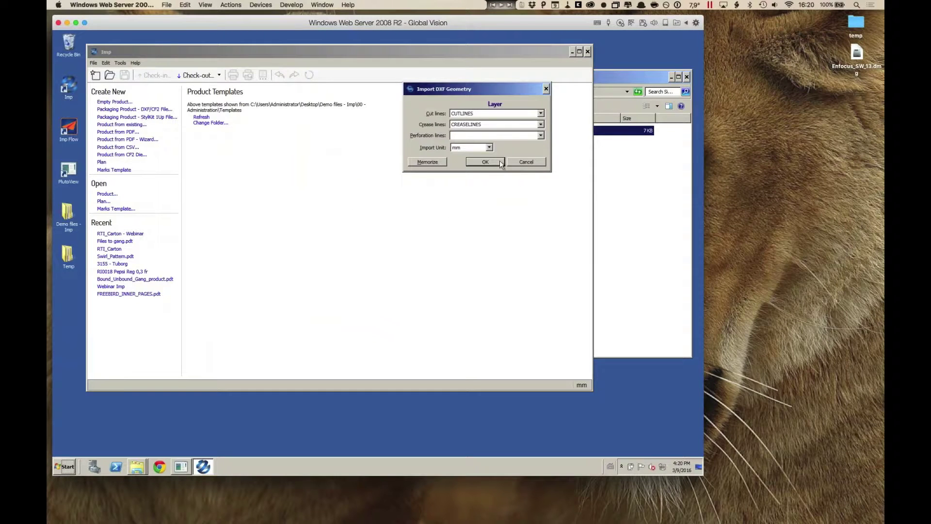
click(485, 162)
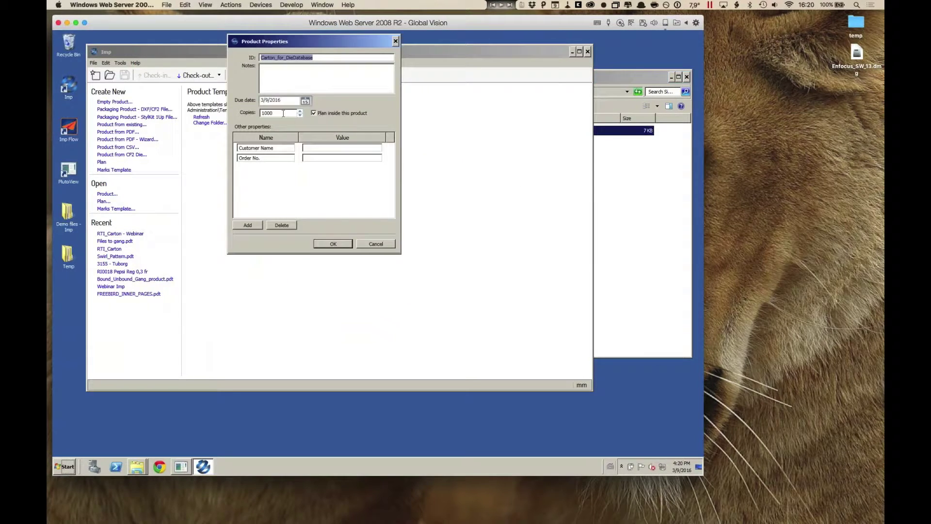
double_click(269, 113)
text(45687)
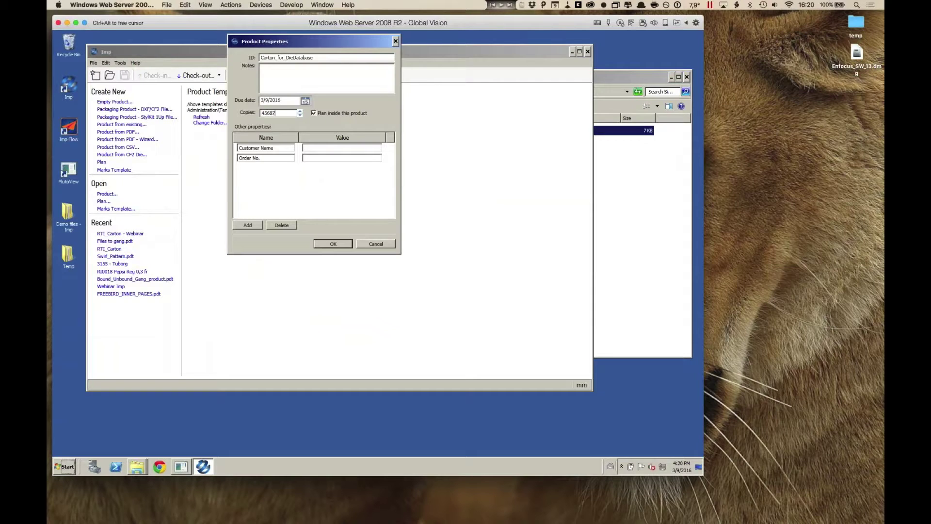
click(333, 243)
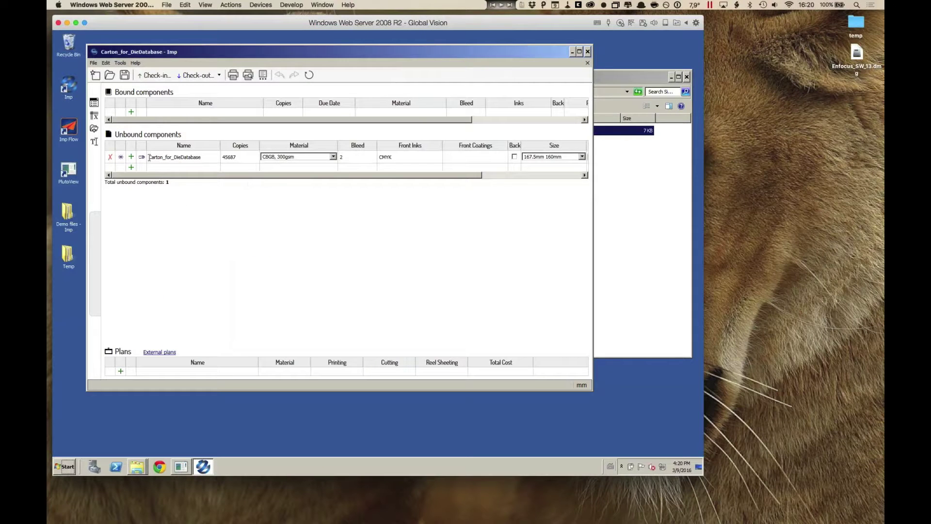
- Auto-plan Carton_for_DieDatabase with the four offset presses 001 to 004, accepting the 526mm x 800mm layout on 002_Offset_22X32
click(142, 157)
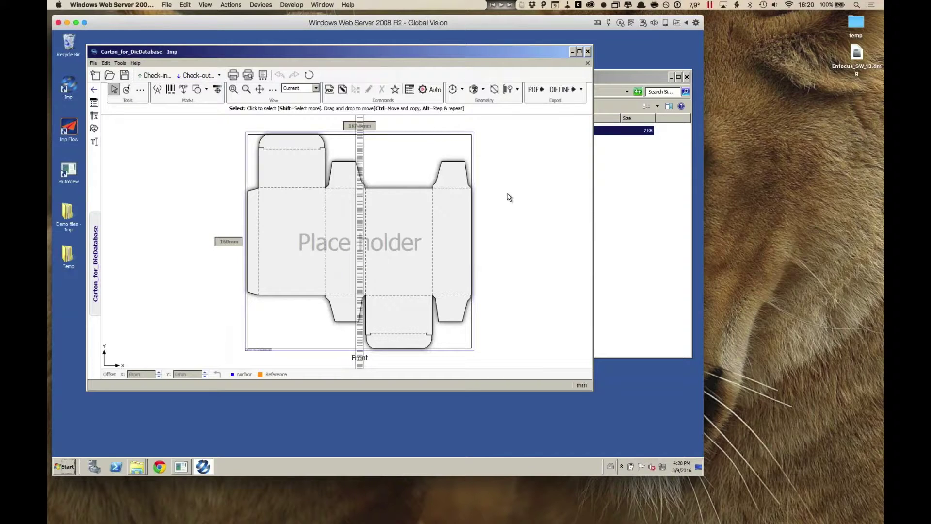
click(430, 91)
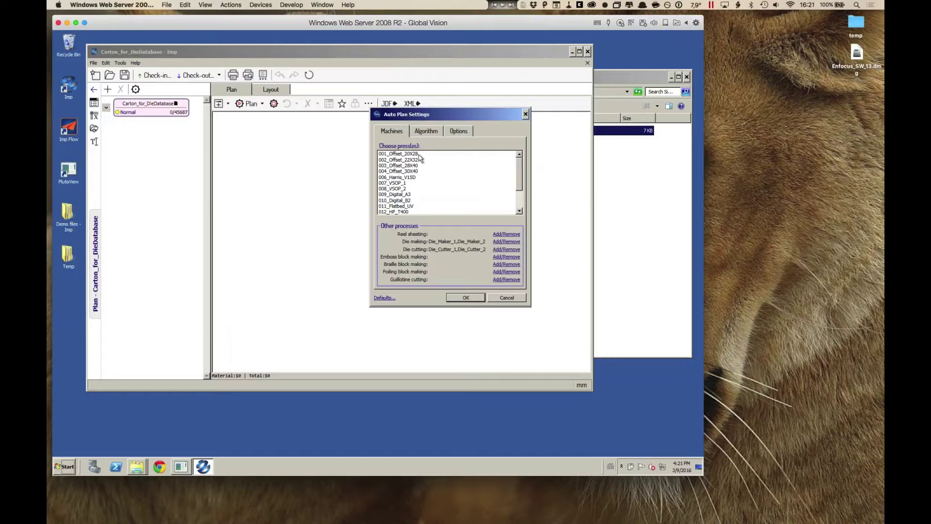
drag(418, 154, 419, 171)
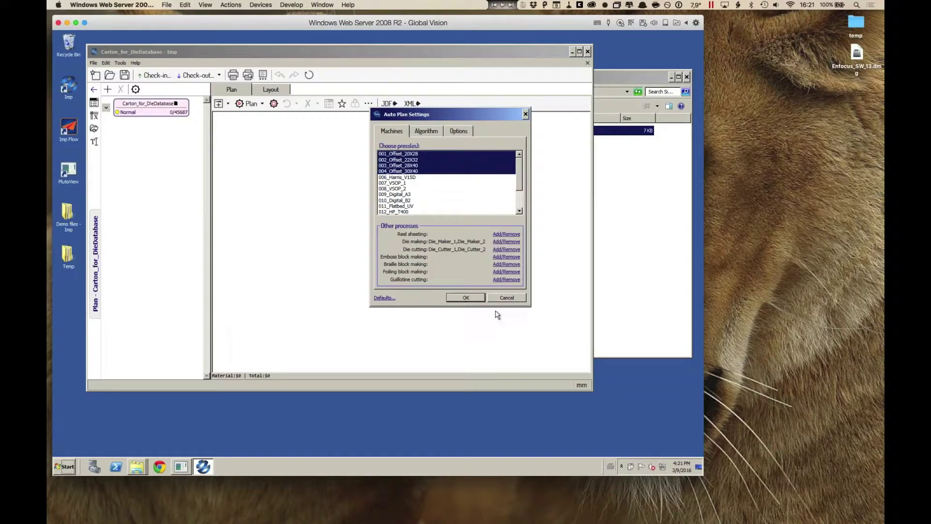
click(478, 299)
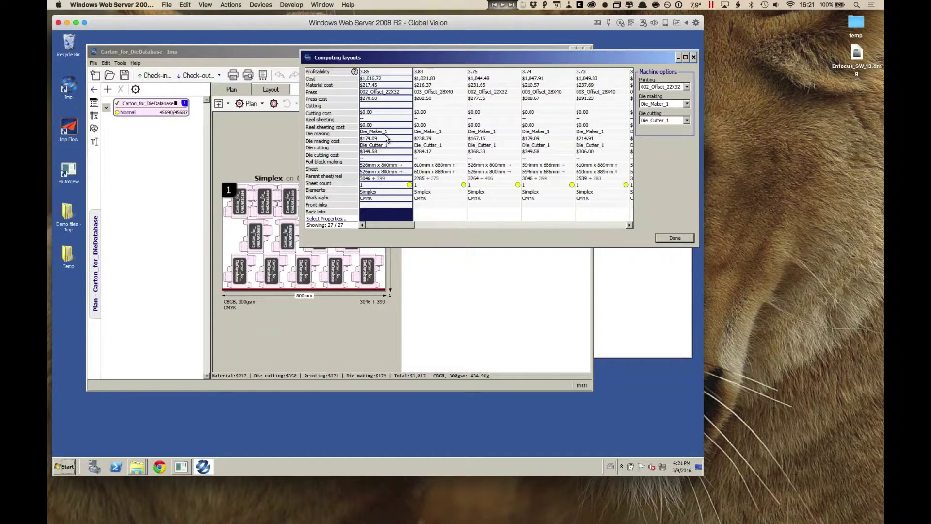
click(682, 242)
click(376, 172)
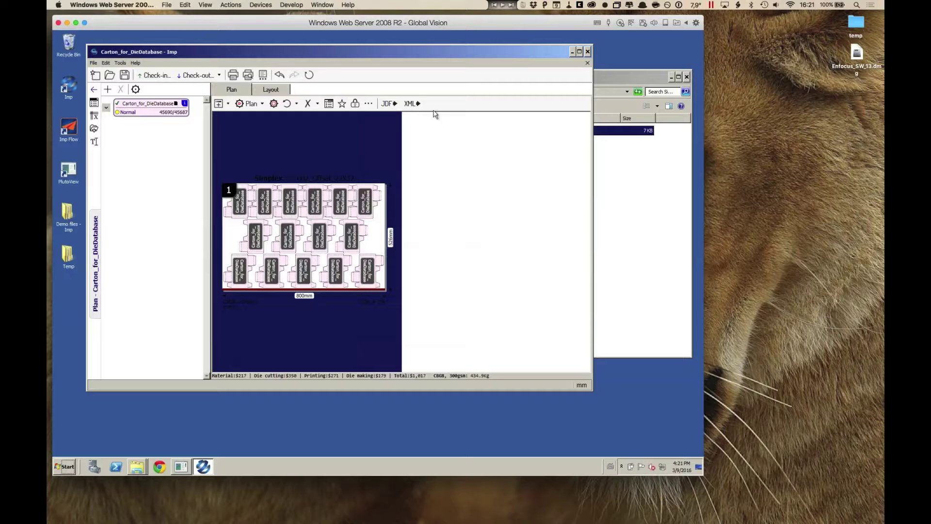
- Review the nested carton layout on the sheet, and reopen the Carton_for_DieDatabase component for editing from the product overview
click(278, 90)
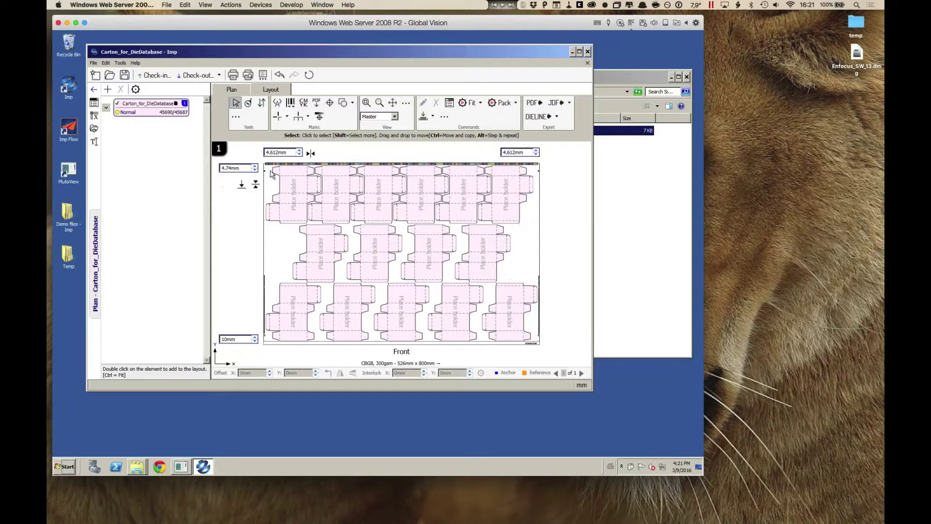
click(94, 89)
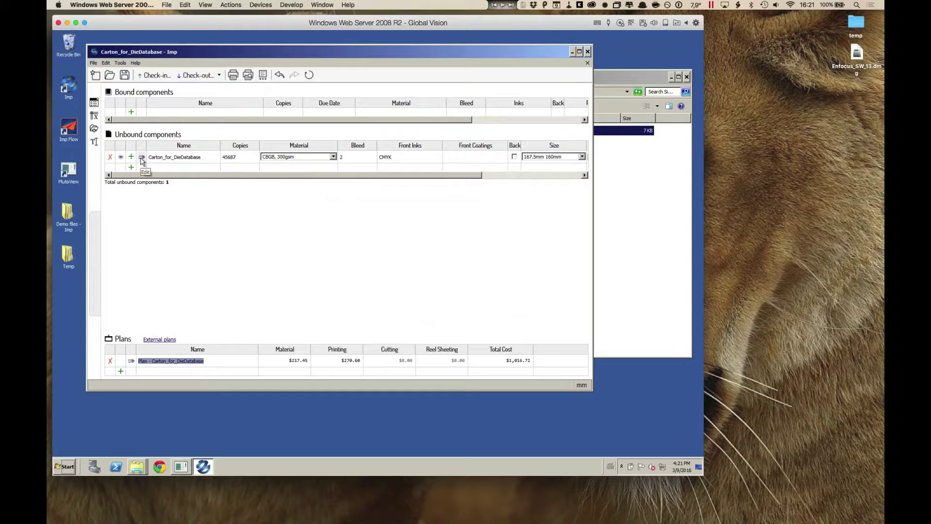
click(141, 157)
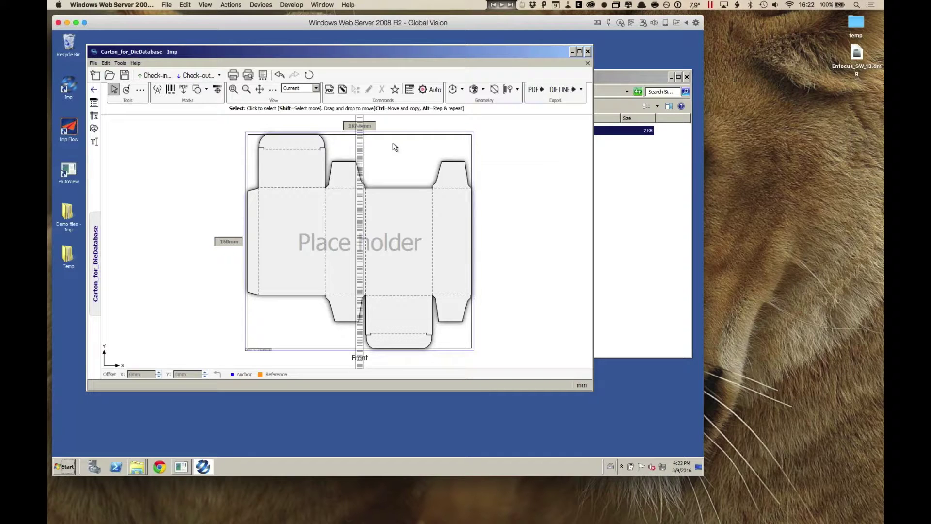
- Search the die database for jobs similar to this carton, requiring a close outline match with the tolerance at its highest
click(518, 89)
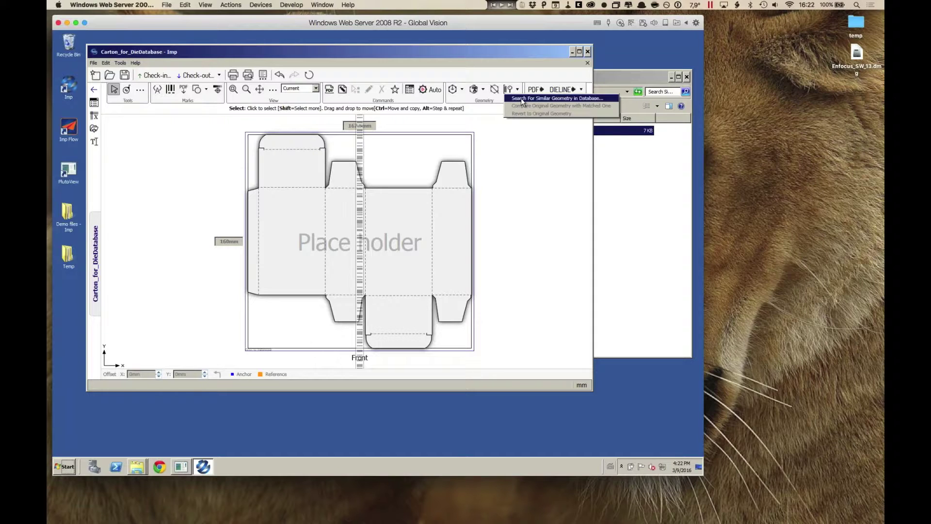
click(522, 101)
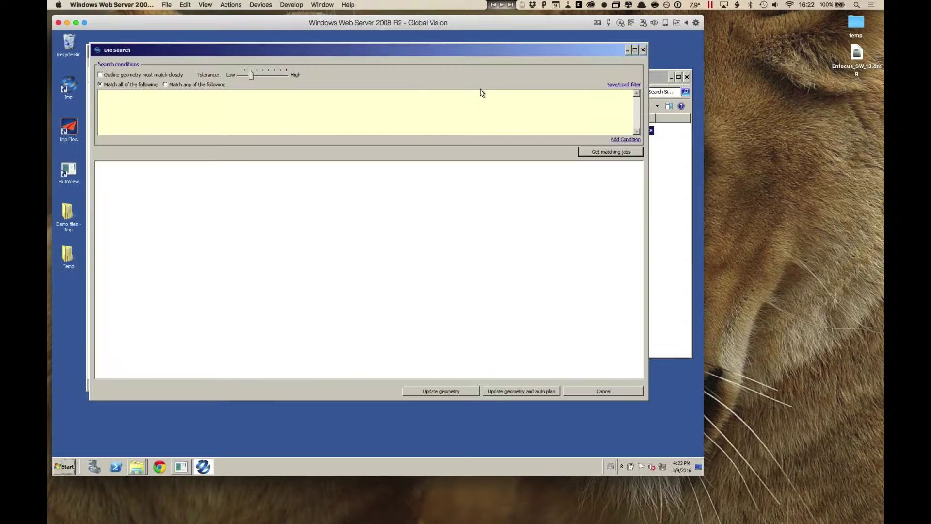
click(101, 74)
drag(250, 76, 295, 87)
click(622, 152)
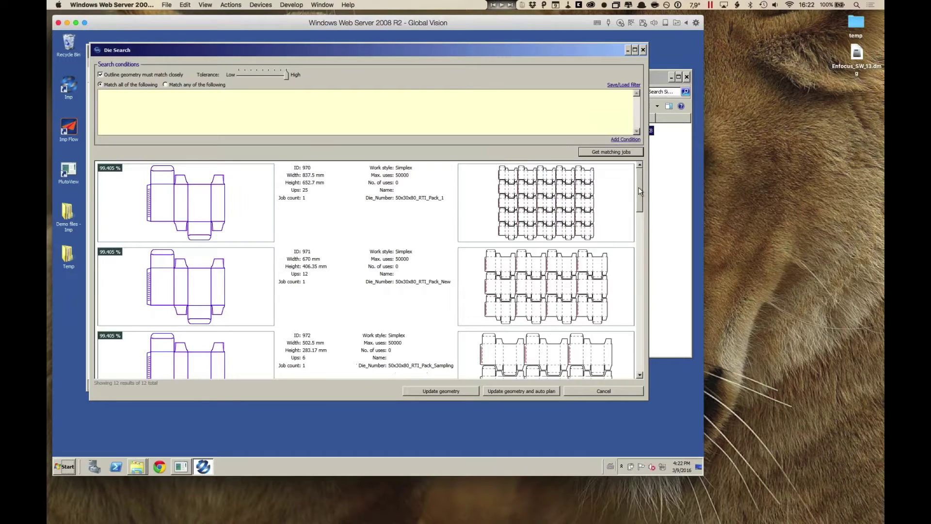
- Lower the outline tolerance to slightly below the middle of its range and search for matching dies again
drag(639, 190, 644, 170)
drag(283, 75, 257, 76)
click(630, 152)
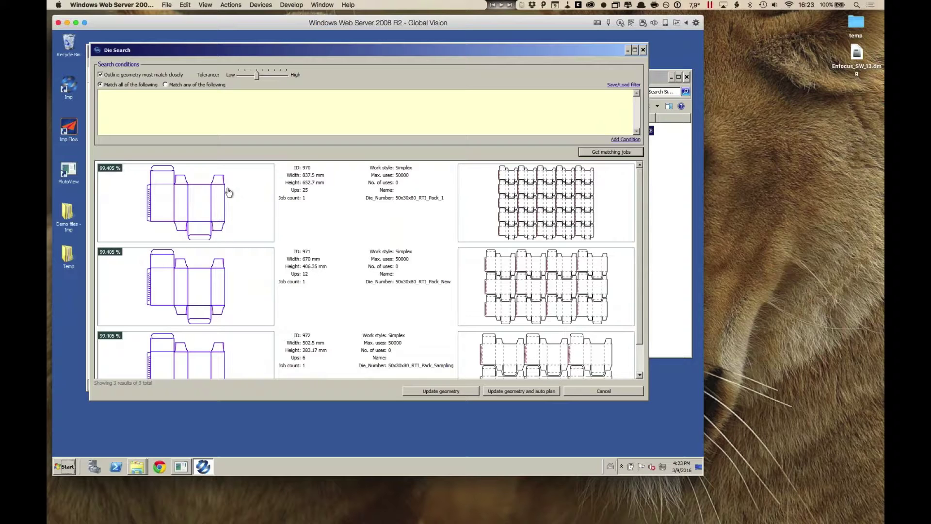
- Compare the carton with the first matching die and measure the horizontal gap between the two outlines at the upper dust flap's edge
double_click(221, 221)
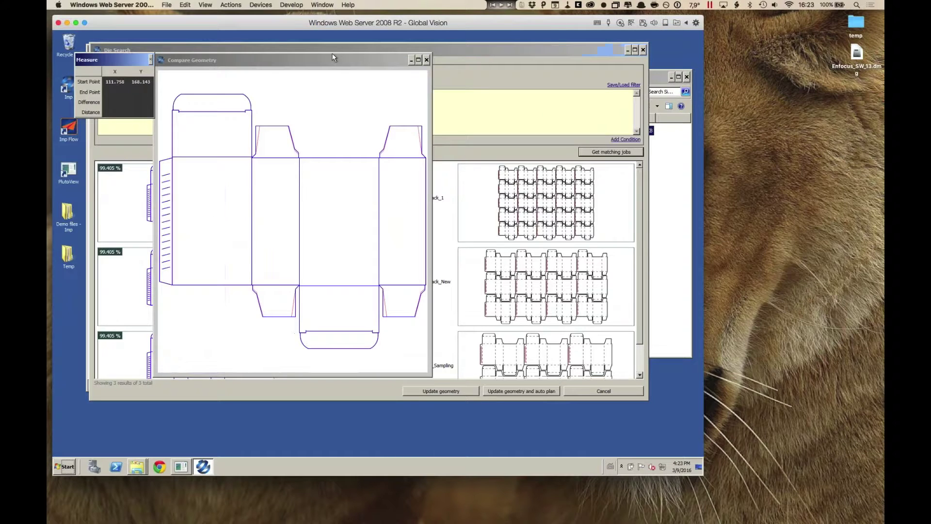
drag(333, 61, 397, 43)
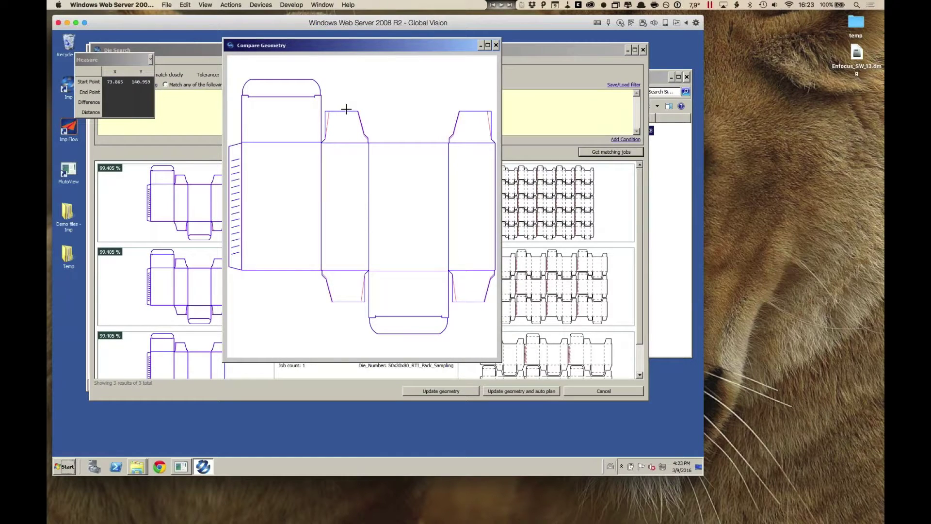
scroll(345, 109, up, 6)
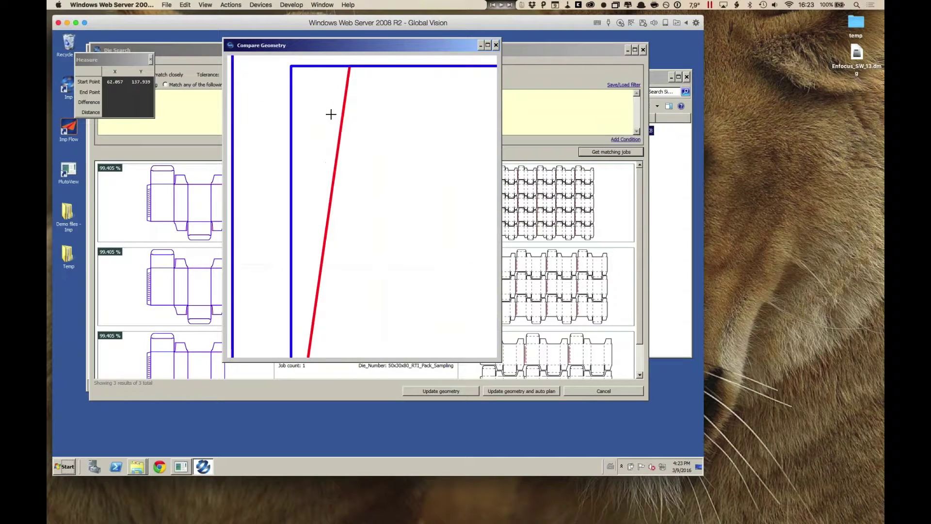
click(291, 77)
click(346, 79)
drag(346, 79, 349, 77)
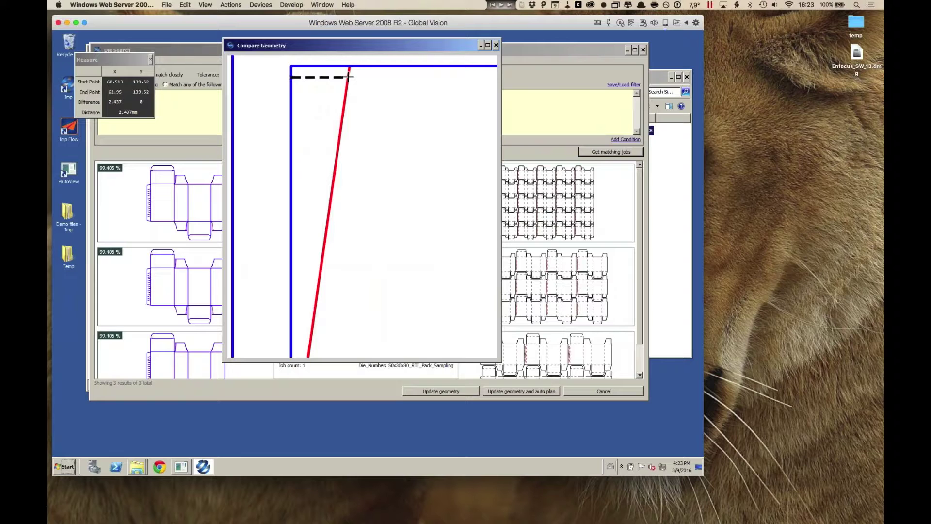
scroll(364, 163, down, 3)
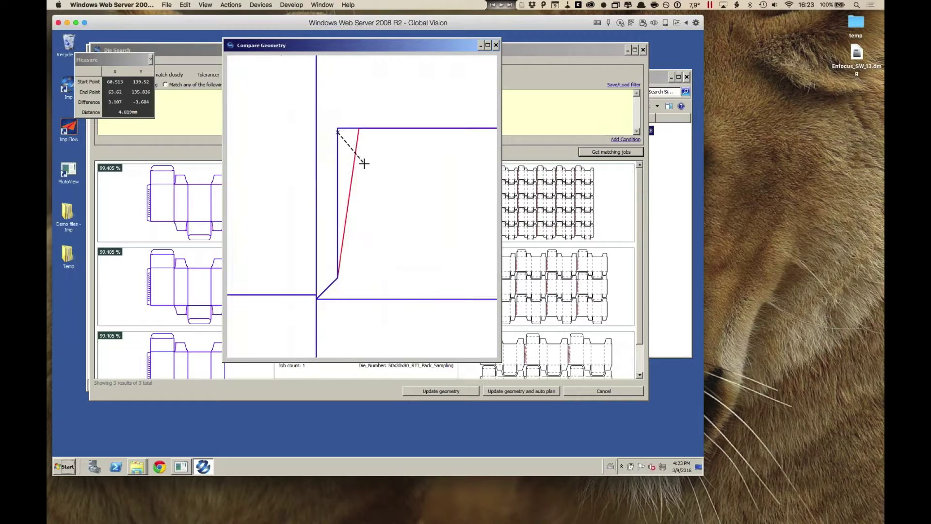
scroll(364, 163, down, 3)
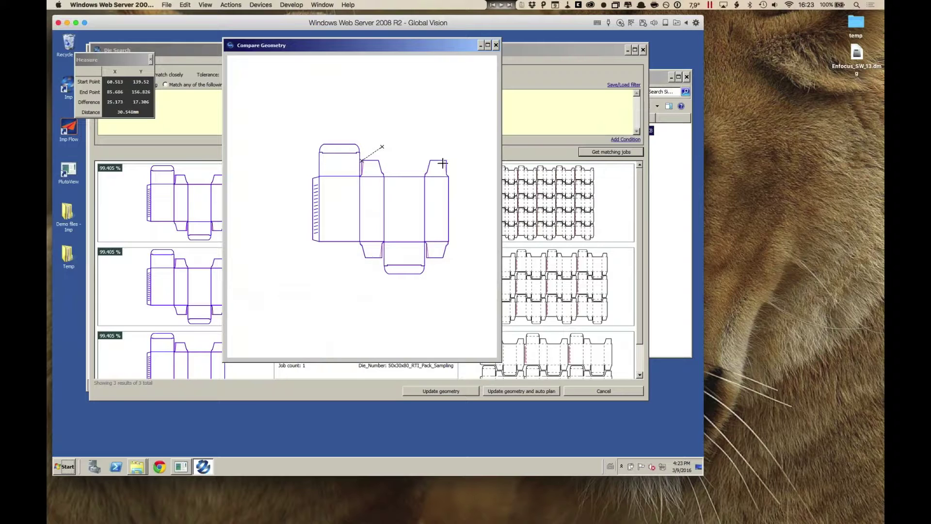
click(496, 45)
- Update the geometry to the 25-up die and auto-plan with the default settings, accepting the 750mm x 950mm layout on 004_Offset_30X40
click(371, 213)
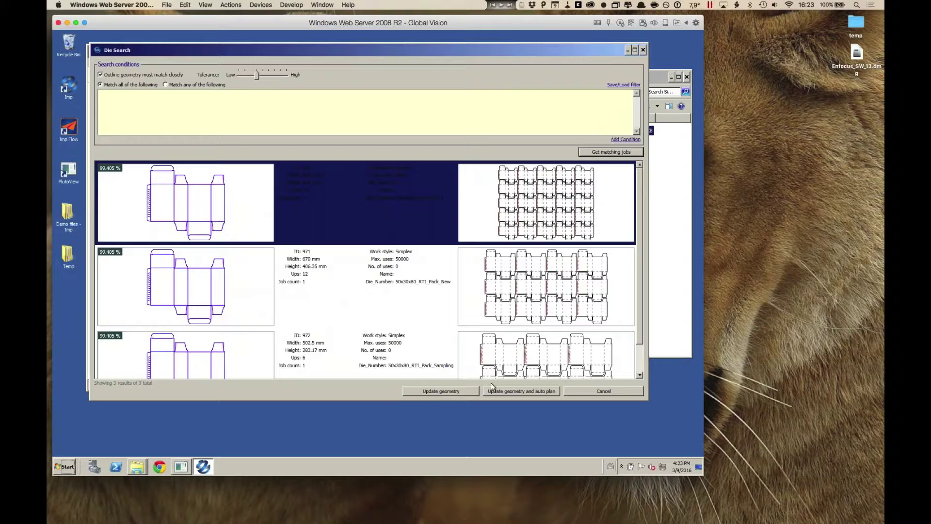
click(518, 393)
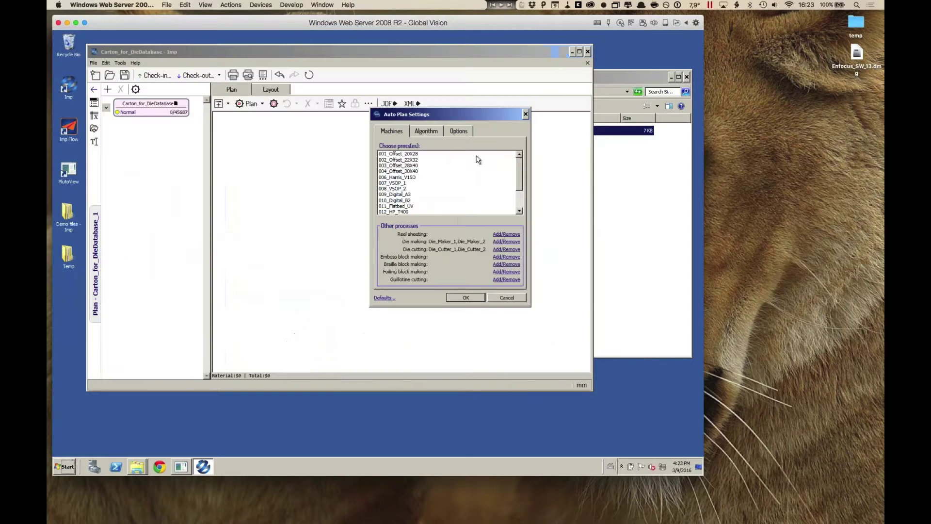
click(473, 300)
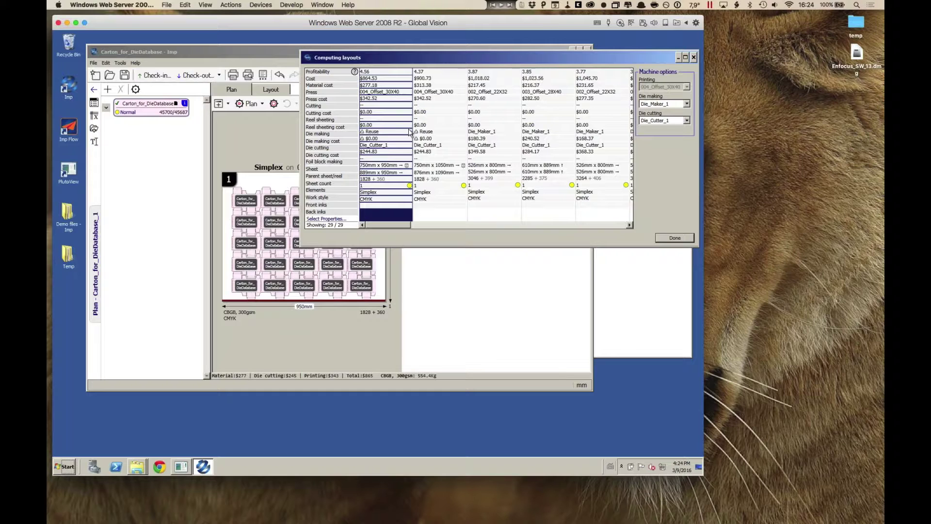
click(675, 238)
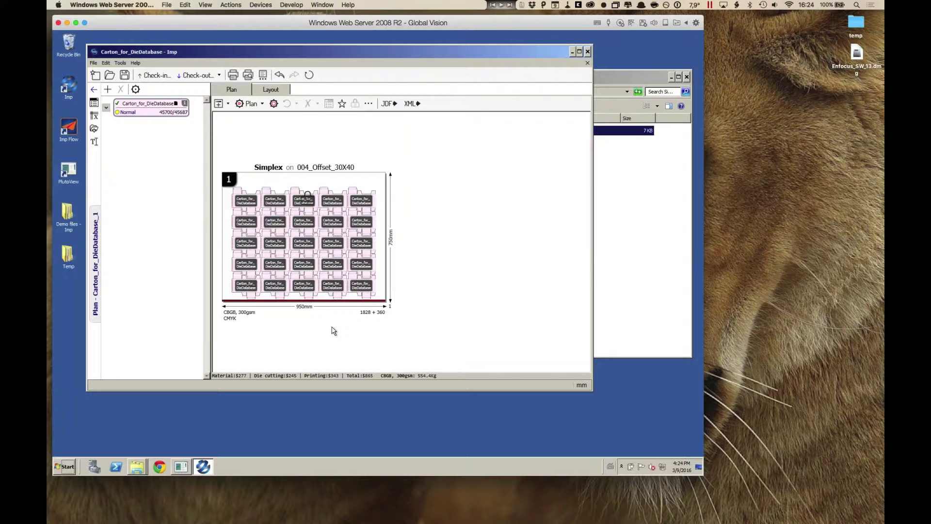
- Return to the product overview to compare the costs of both plans, and close the product without saving it
click(93, 91)
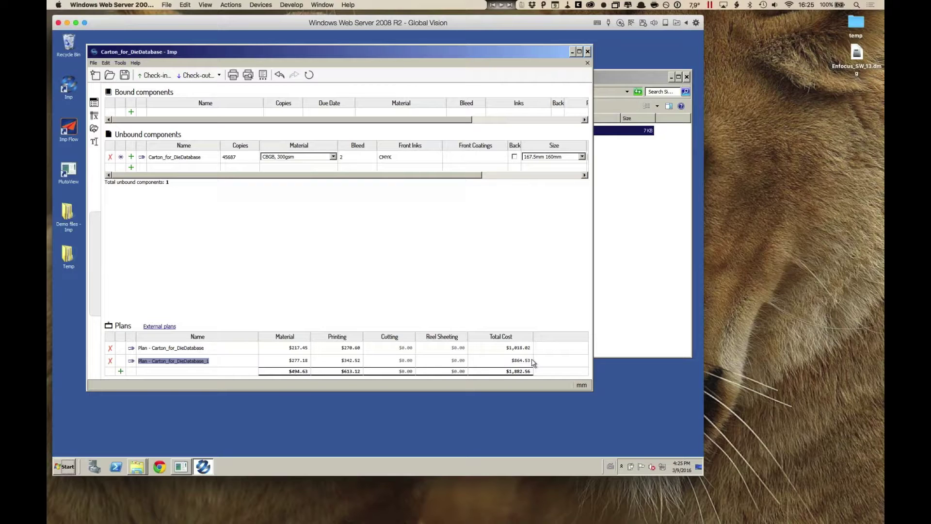
click(587, 65)
click(342, 248)
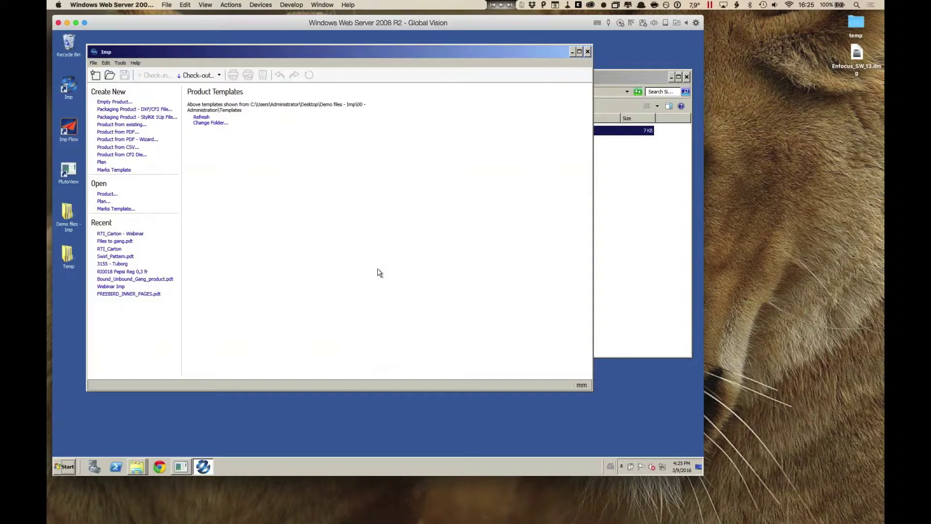
- Switch to the file browser, open the Existing die layout in CF2 folder inside 08 - DXF job, and select the 10-up CF2 file
click(655, 224)
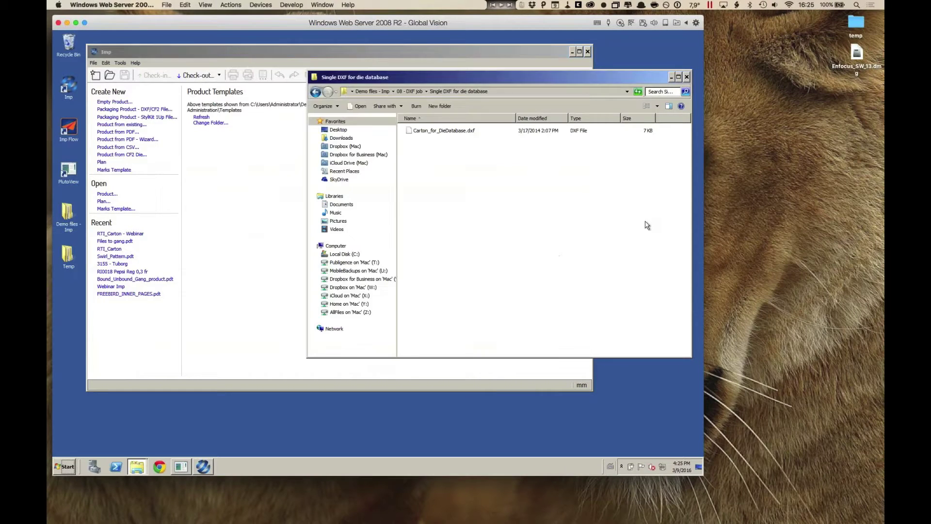
click(410, 92)
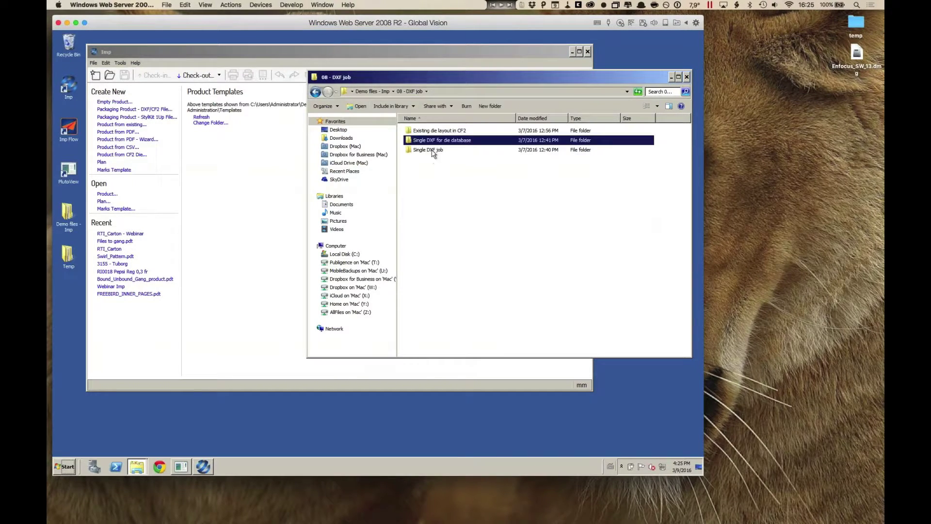
click(432, 132)
double_click(432, 133)
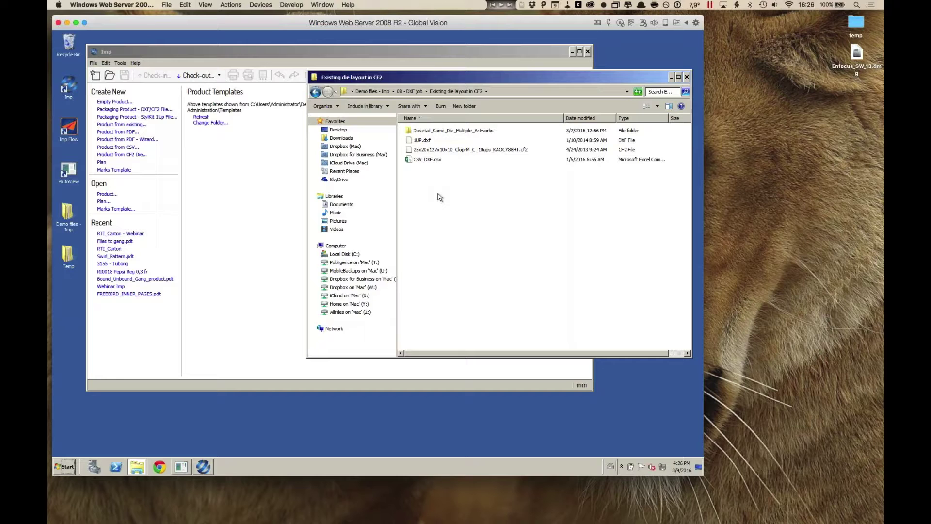
click(447, 150)
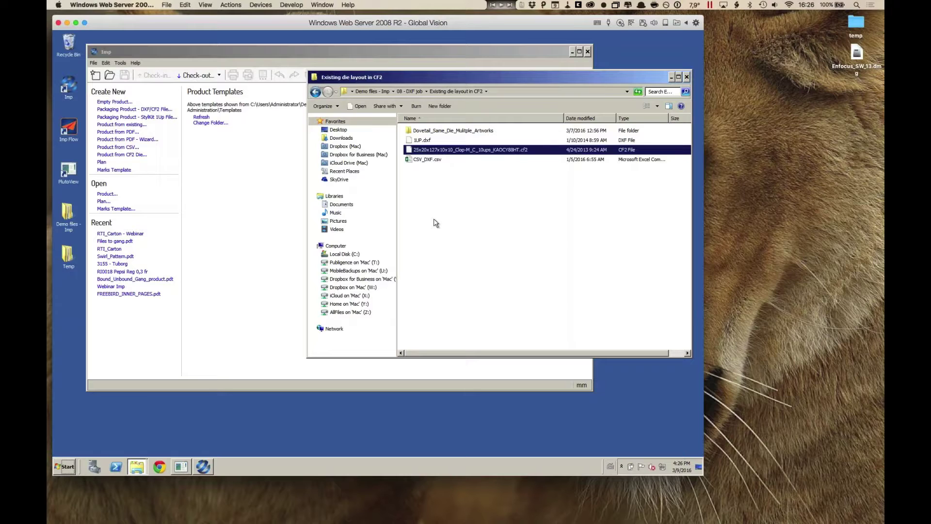
- Back in Imp, import 25x20x127x10x10_Clop-M_C_10ups_KAOCY88HT.cf2 as a product from a CF2 die
click(247, 219)
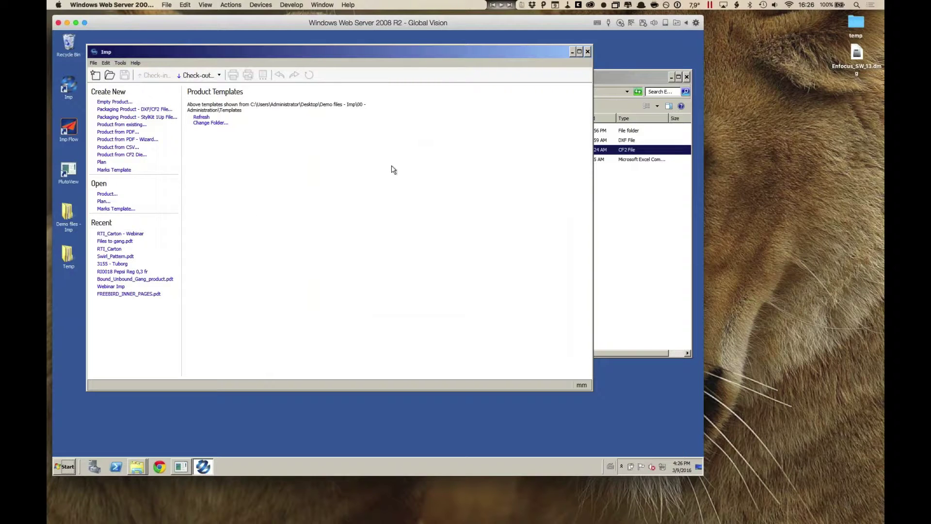
click(135, 156)
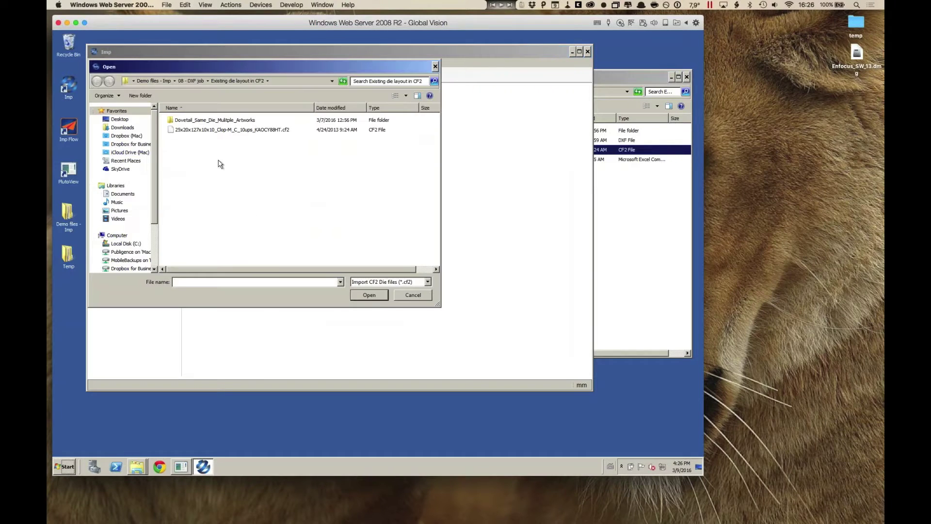
click(279, 130)
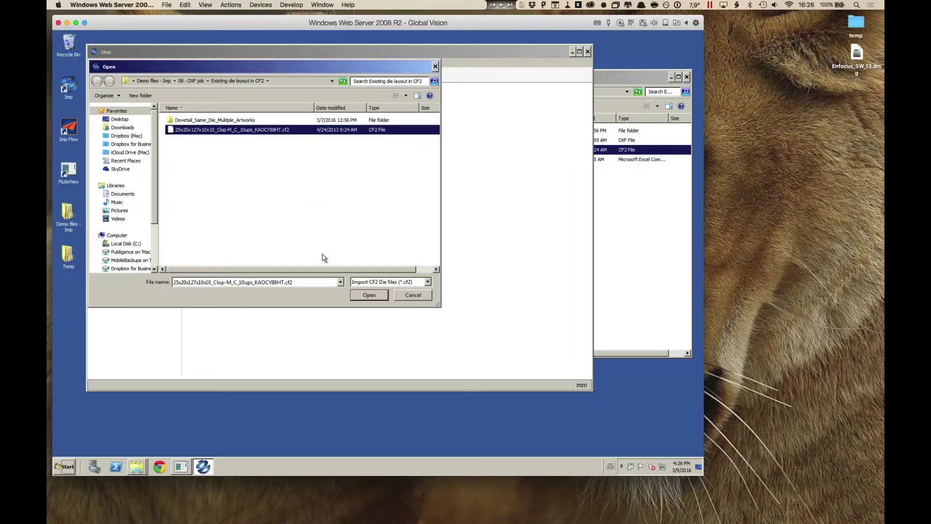
click(369, 294)
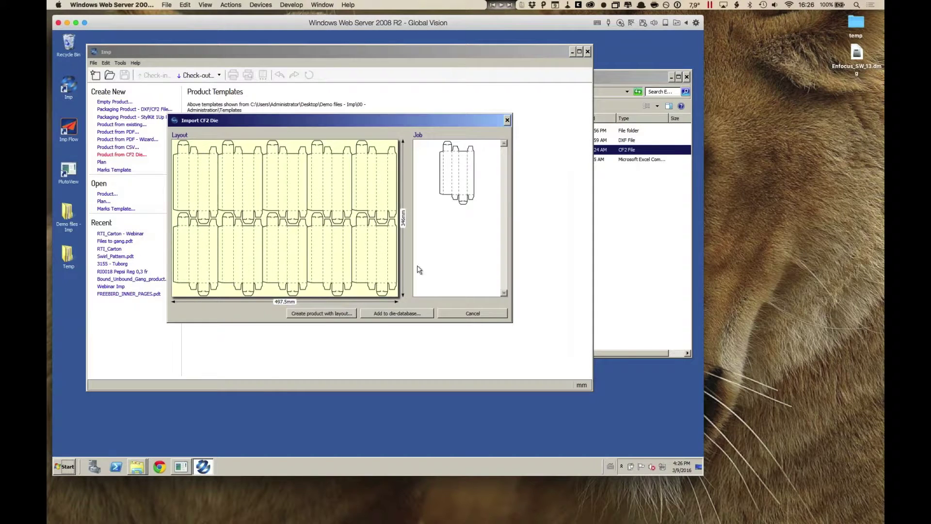
- Create a sheet-fed product from the die layout with CBGB 300gsm material on press 001_Offset_20X28, and check its front and back layout
click(341, 315)
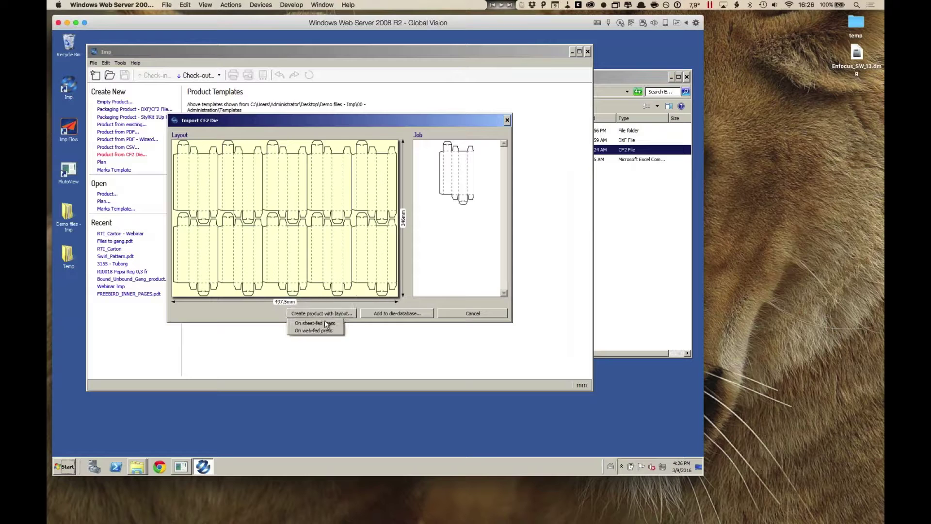
click(326, 323)
click(233, 144)
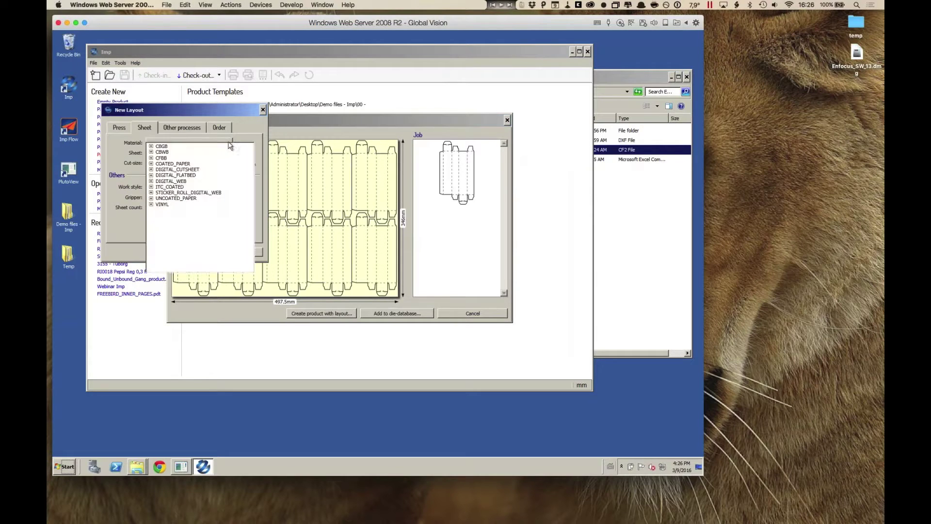
click(151, 146)
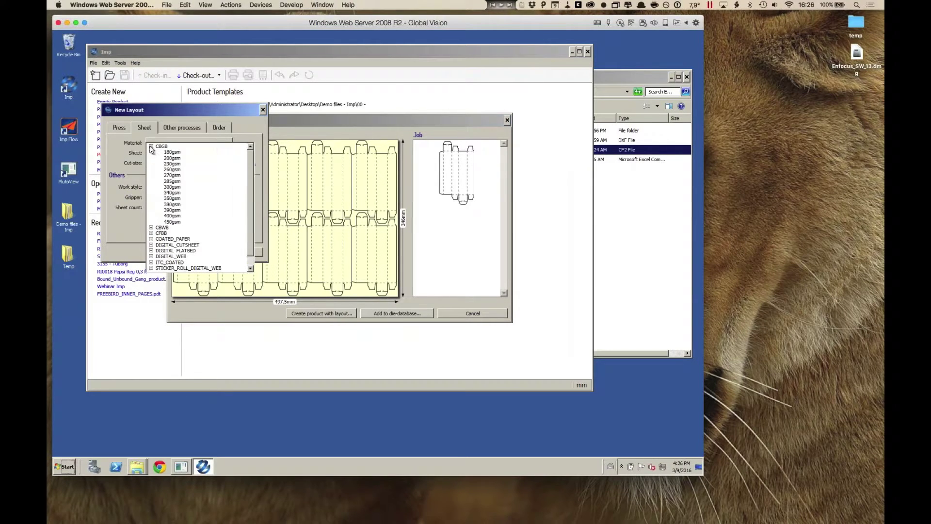
click(178, 190)
click(120, 128)
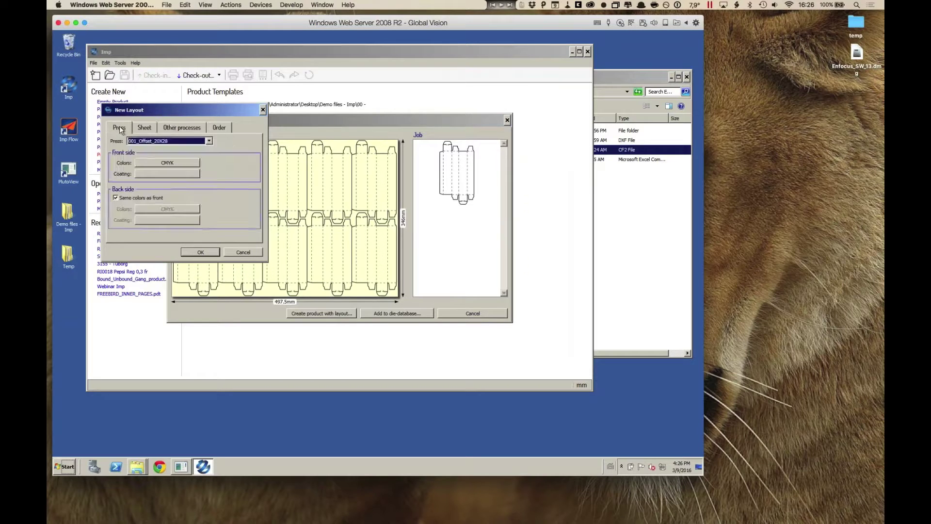
click(209, 141)
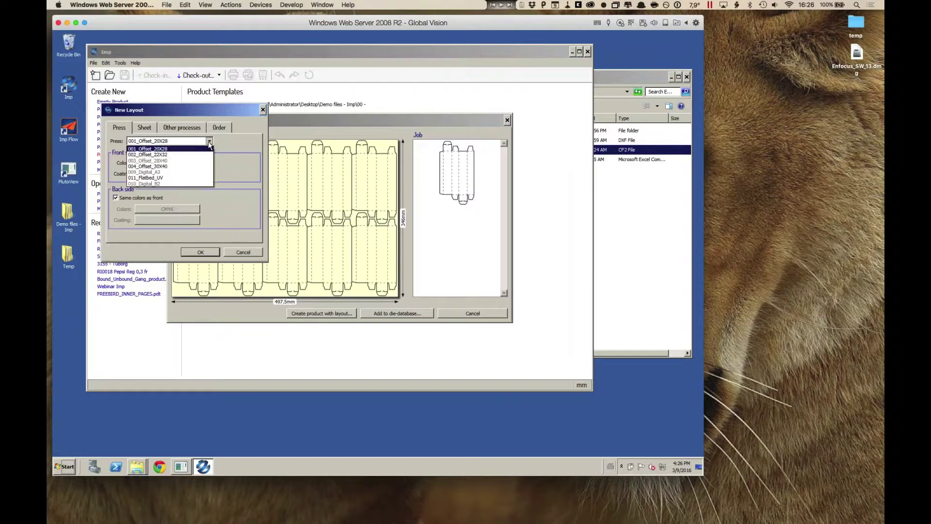
click(233, 141)
click(210, 251)
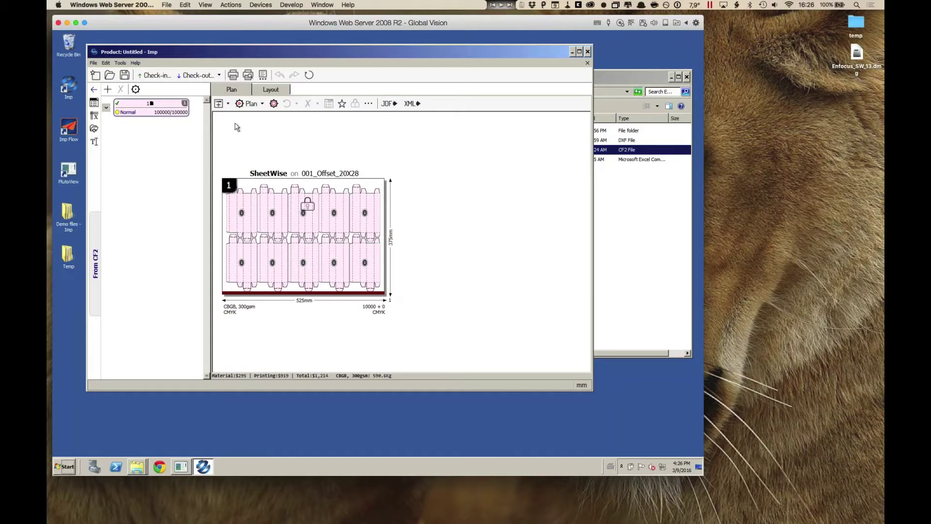
click(268, 91)
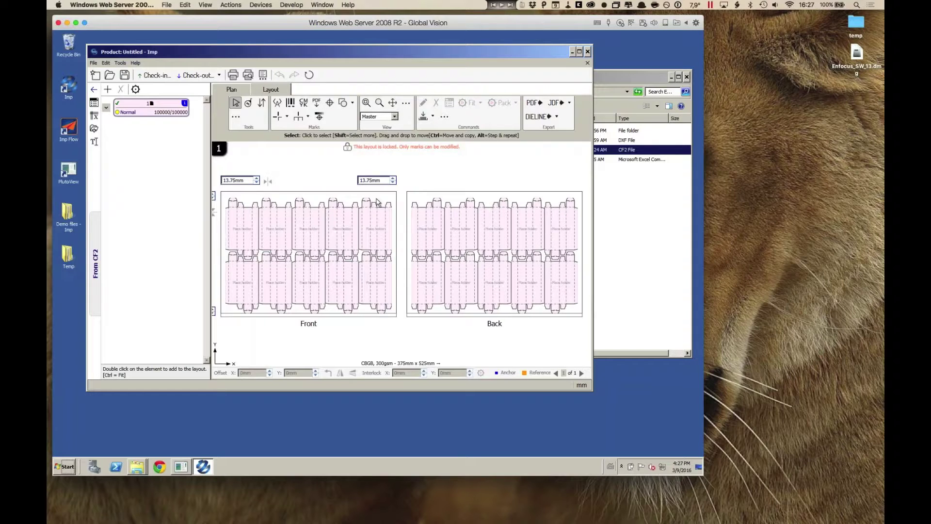
click(238, 91)
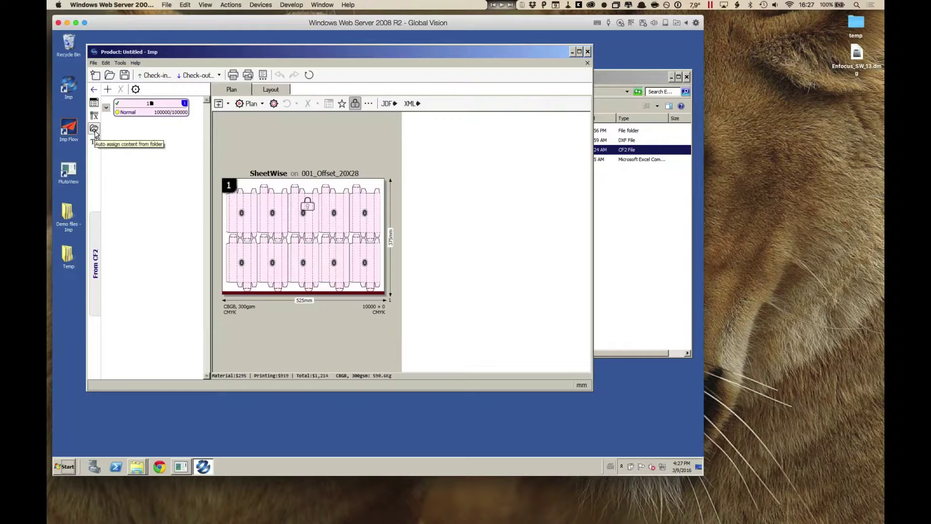
- In the file browser, look inside the Dovetail_Same_Die_Mulitple_Artworks folder, return to its parent folder, and select CSV_DXF.csv
click(630, 210)
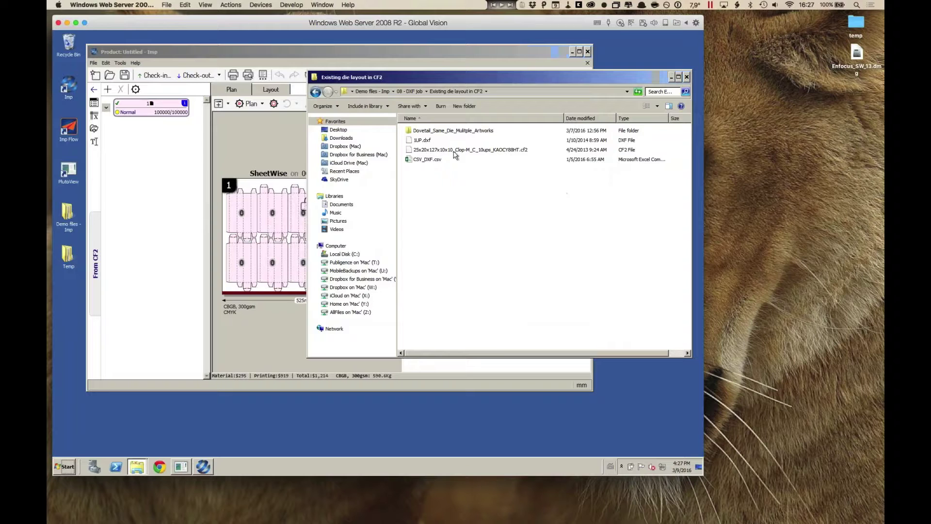
double_click(447, 132)
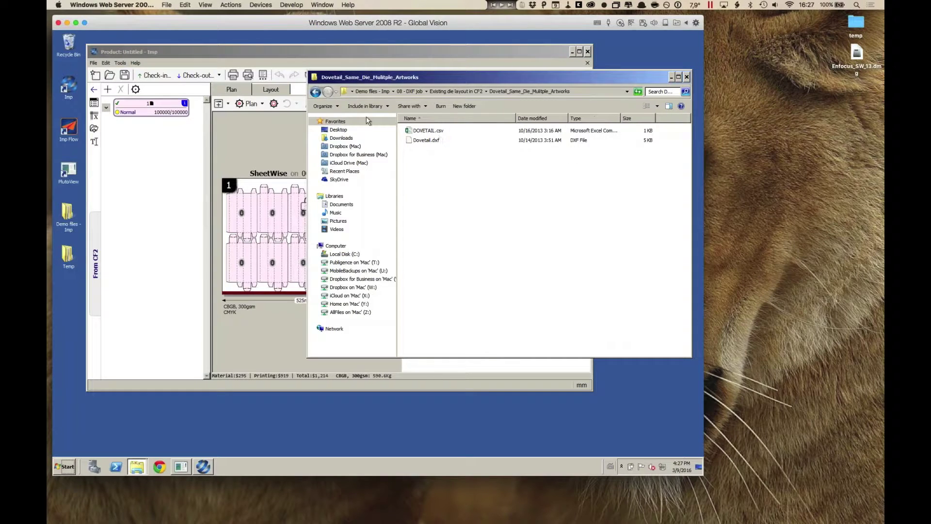
key(BackSpace)
click(437, 161)
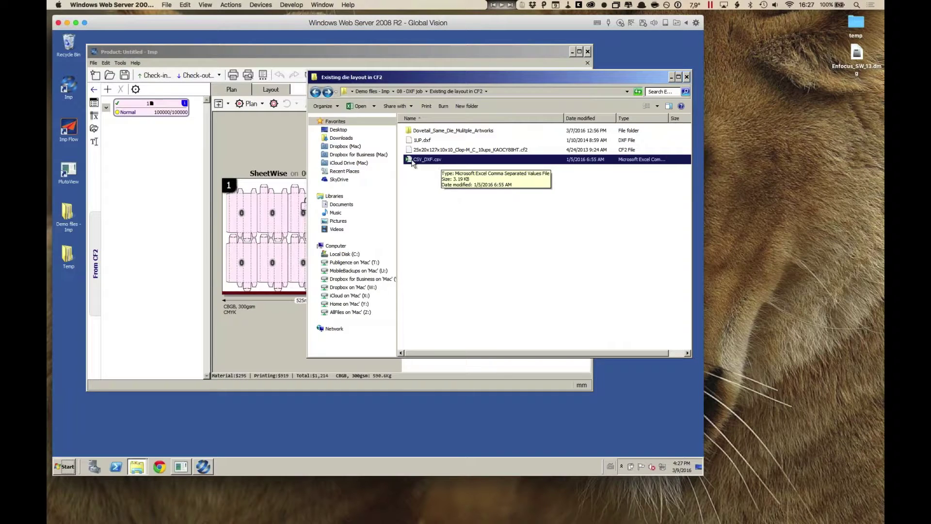
- Open CSV_DXF.csv in Excel to examine its job rows, close it, and return to Imp
drag(410, 160, 411, 170)
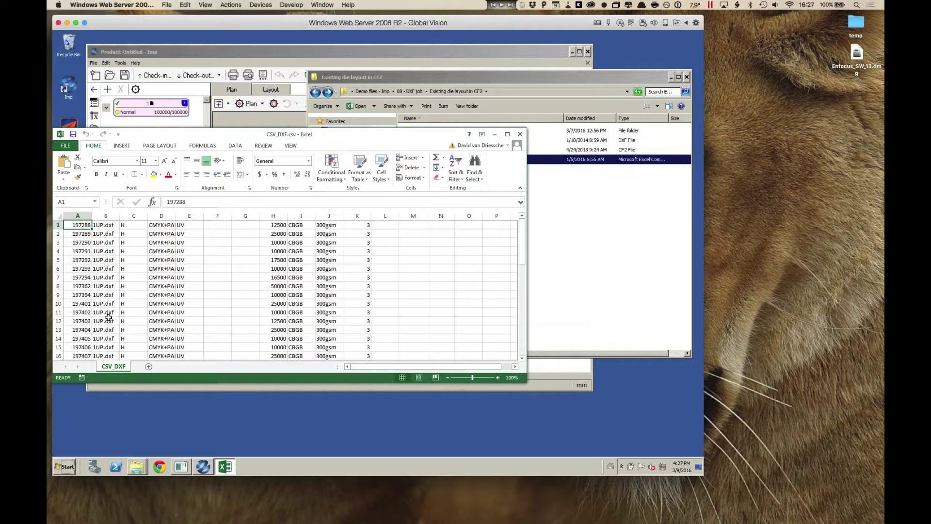
click(520, 134)
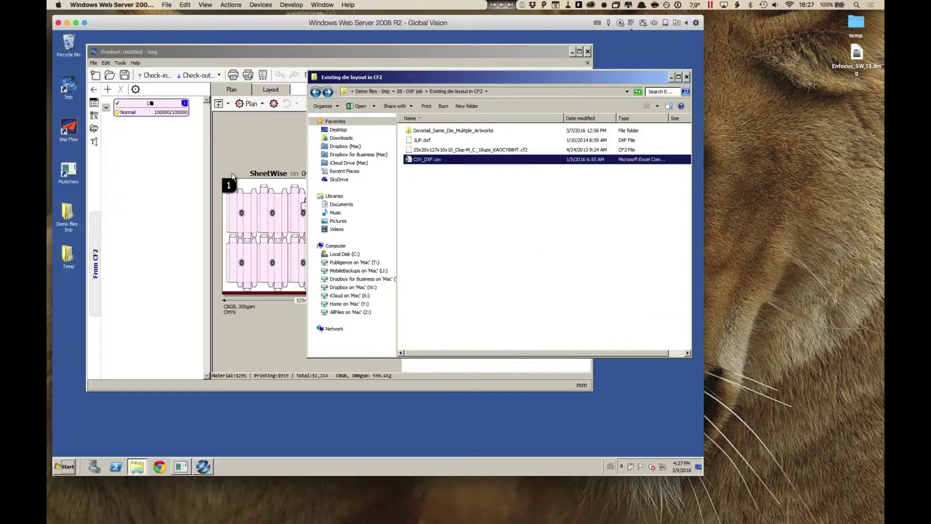
click(132, 156)
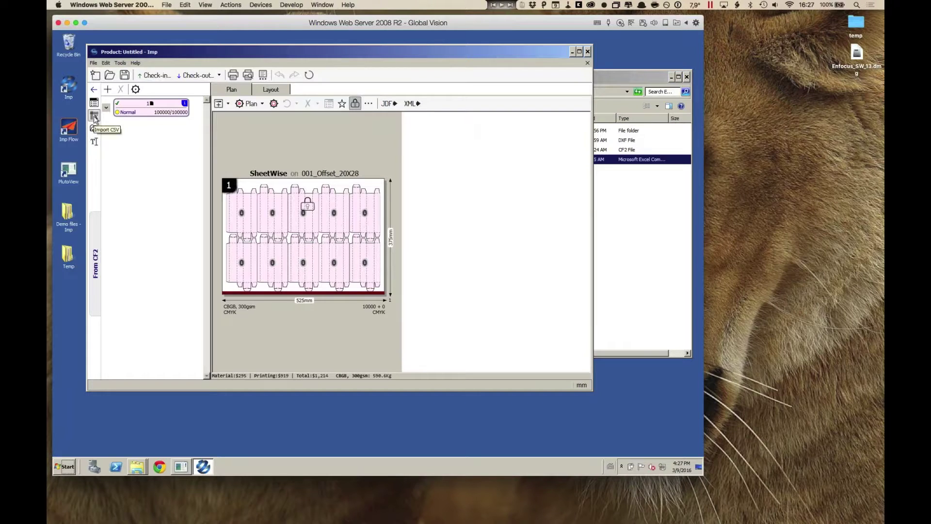
- Import CSV_DXF.csv from the Existing die layout in CF2 folder, replacing existing components using Format 2 With DXF/CF2
click(94, 116)
mouse_move(101, 137)
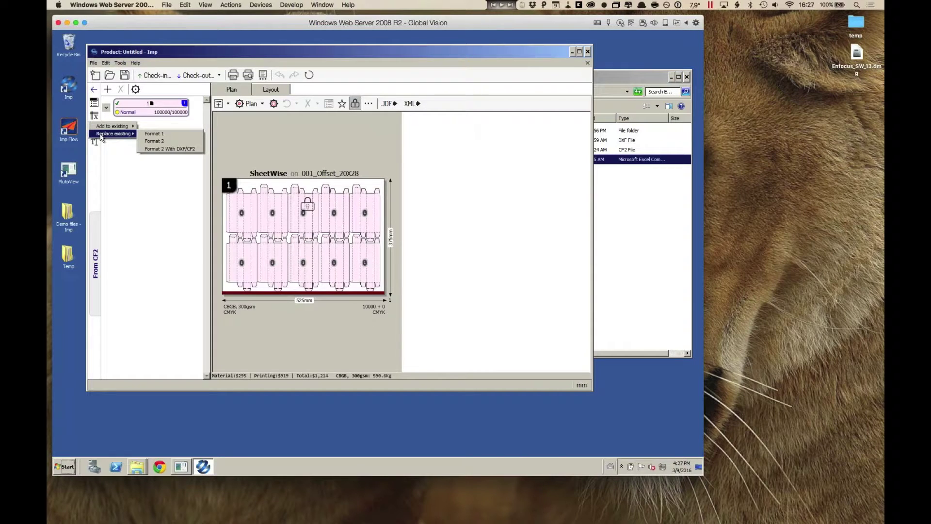
click(170, 149)
click(164, 79)
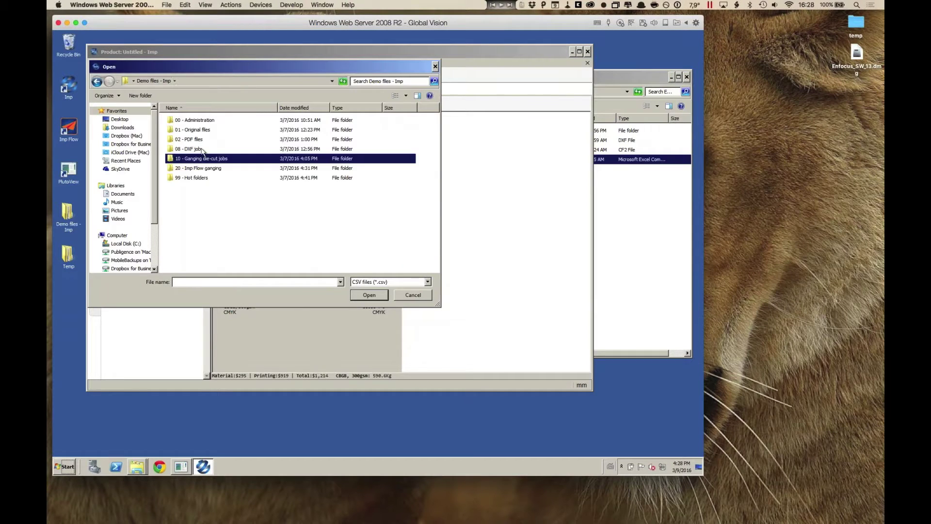
double_click(196, 149)
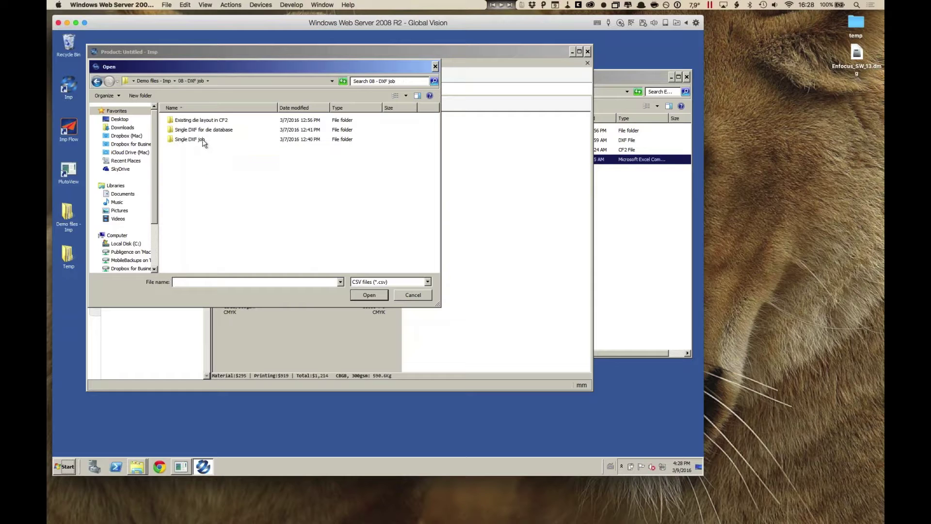
double_click(204, 120)
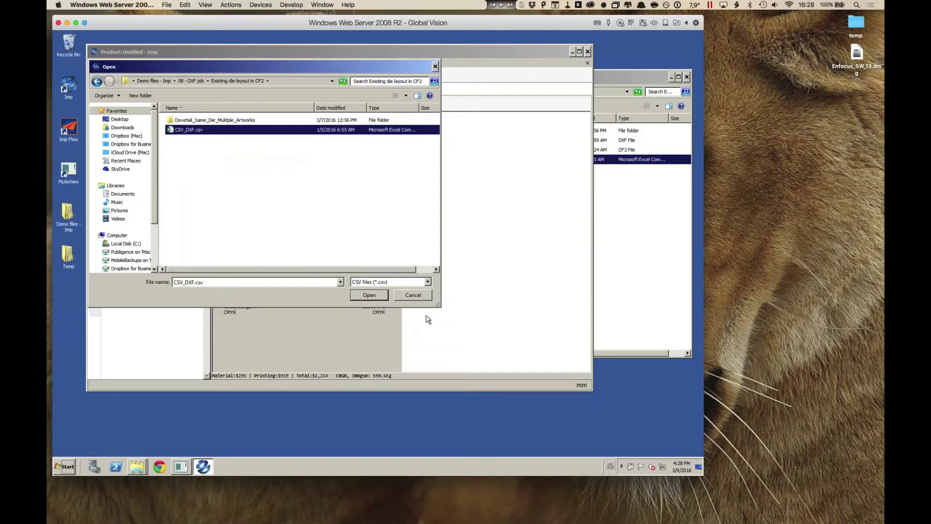
click(370, 295)
- Replace the missing component in the job list with all unbound components, and check the locked layout
click(154, 113)
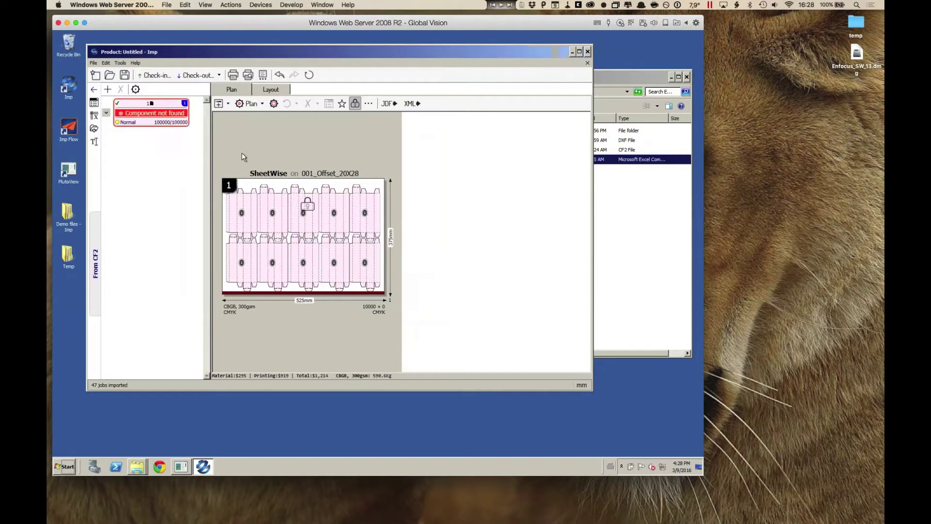
click(153, 114)
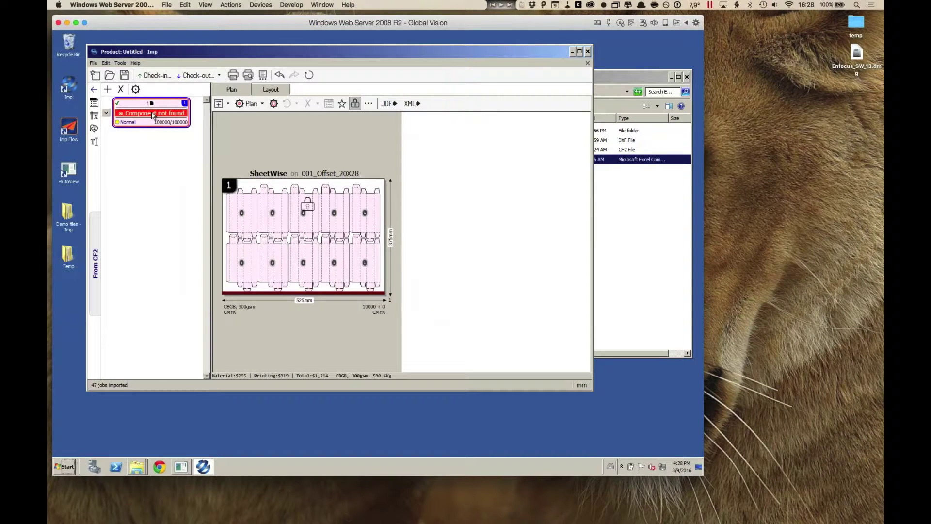
click(108, 90)
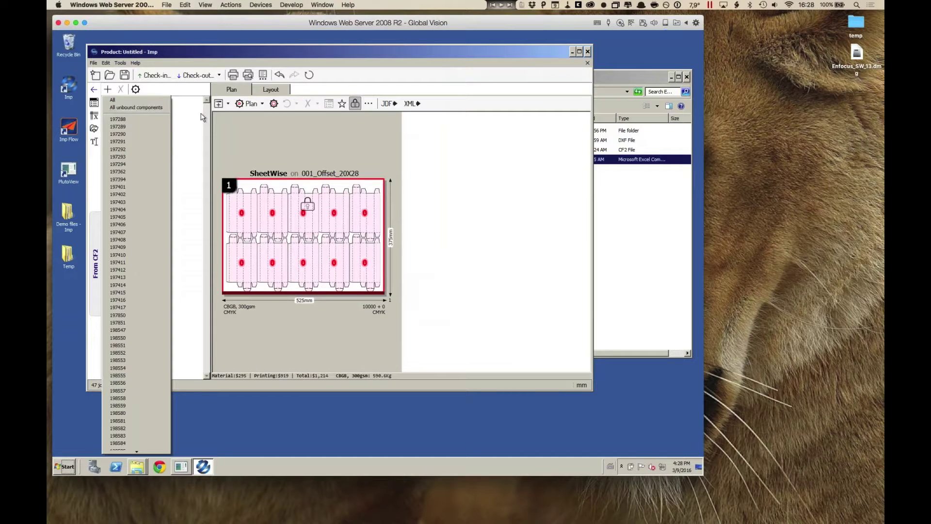
click(133, 107)
click(271, 90)
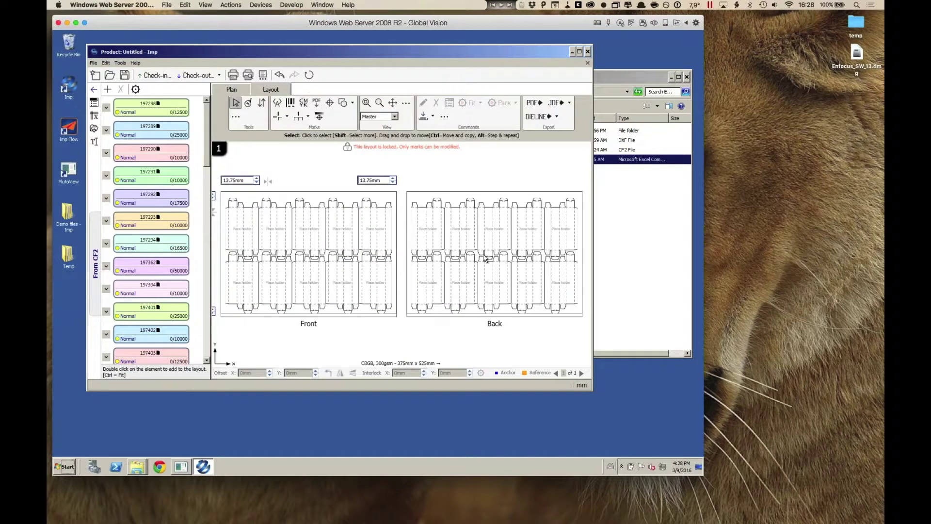
click(231, 91)
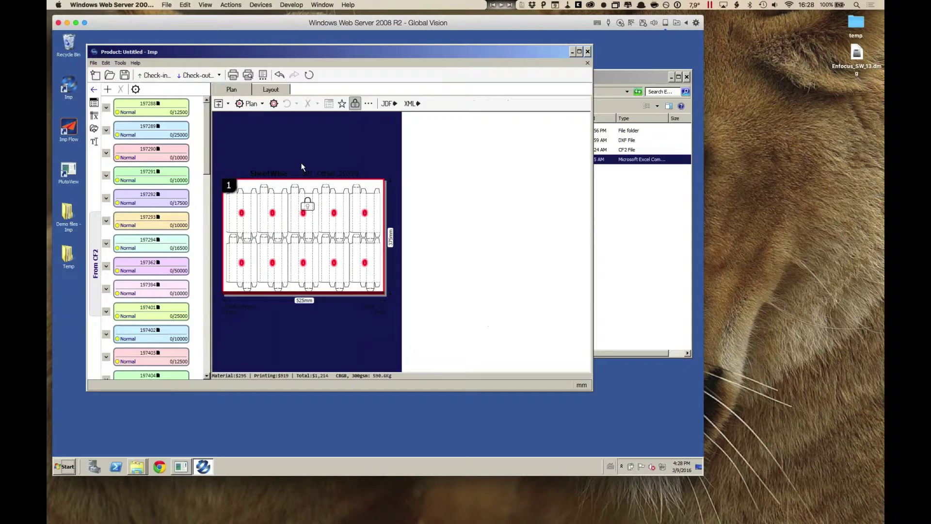
- Plan the jobs with the layout template on press 001_Offset_20X28, accept each proposed layout, and review the planned sheets
click(262, 104)
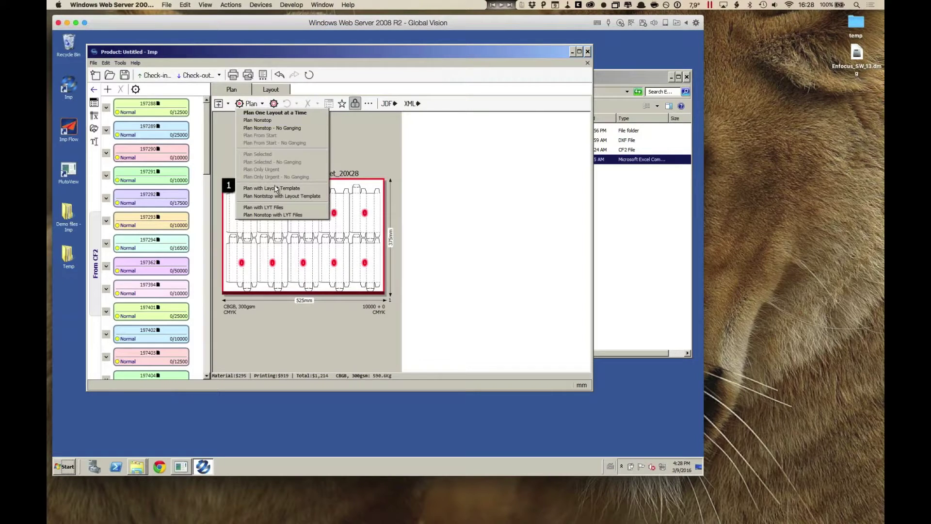
click(321, 188)
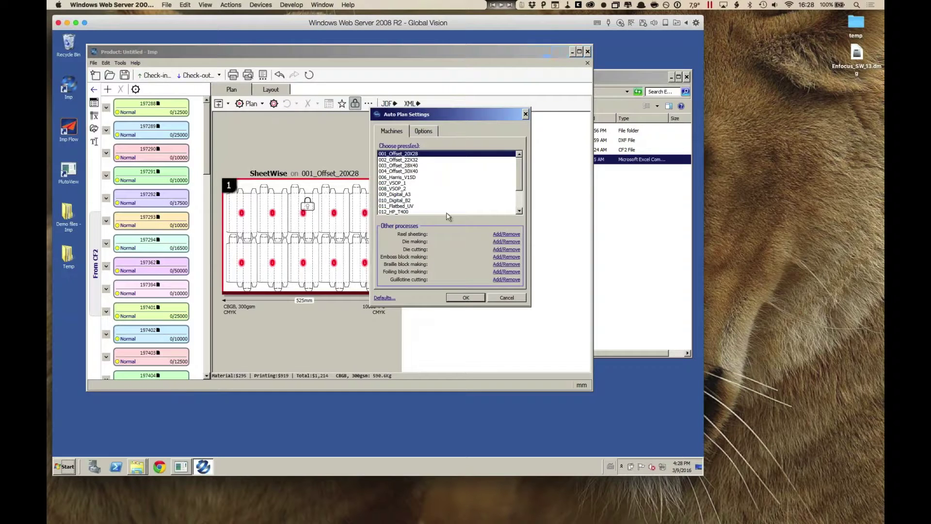
click(476, 297)
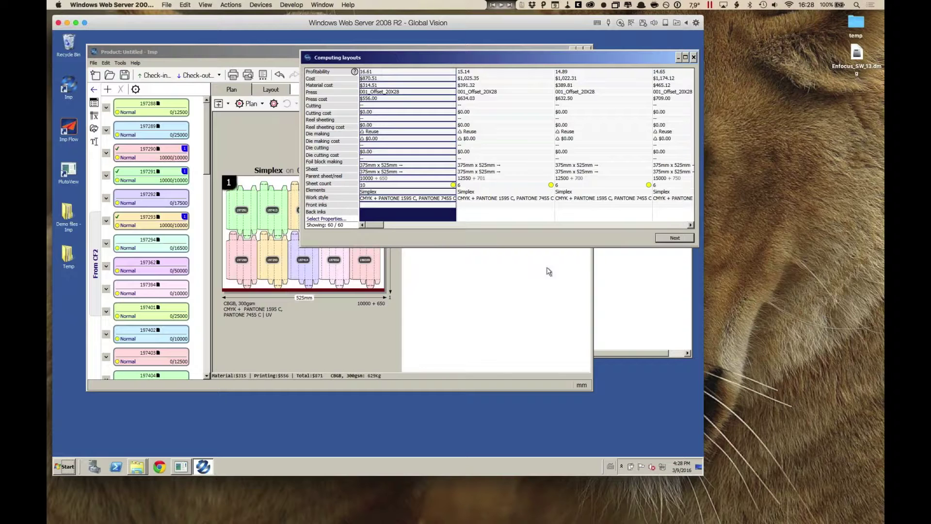
click(661, 238)
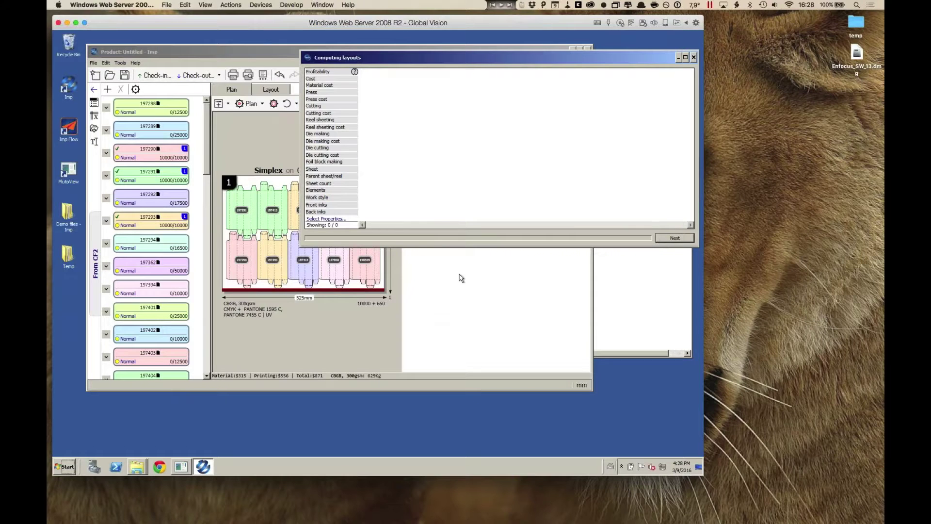
click(660, 239)
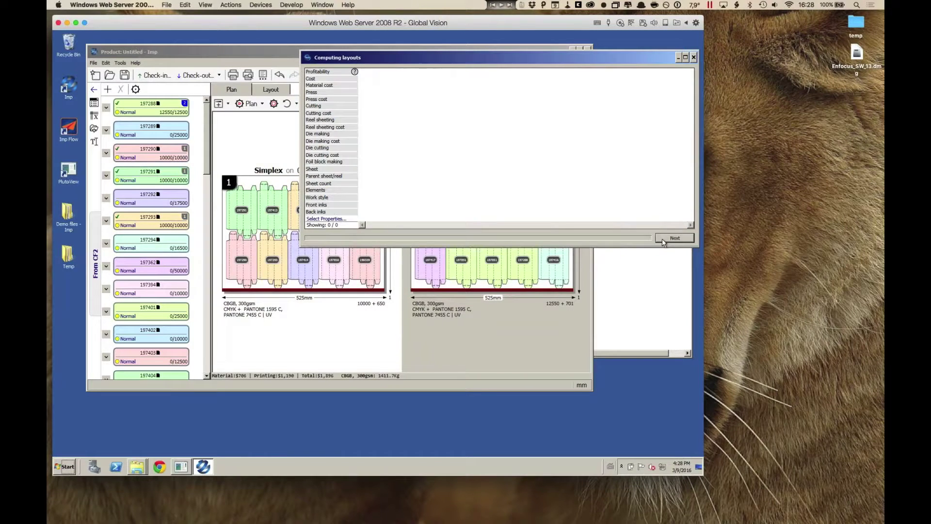
click(662, 237)
click(662, 237)
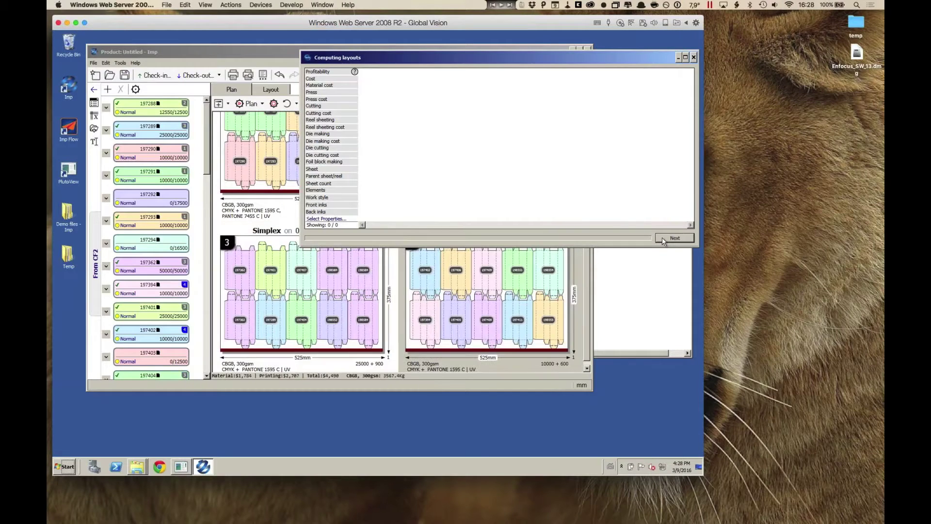
click(662, 237)
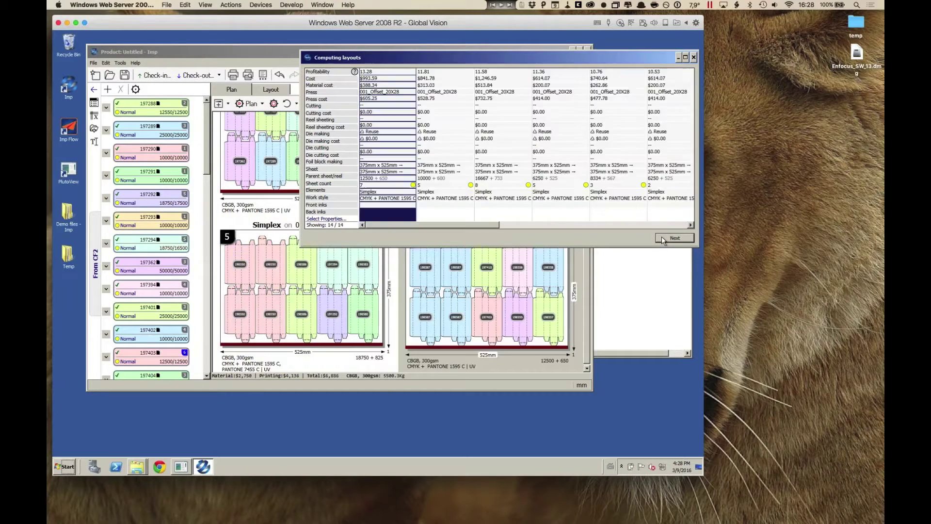
click(661, 236)
click(661, 237)
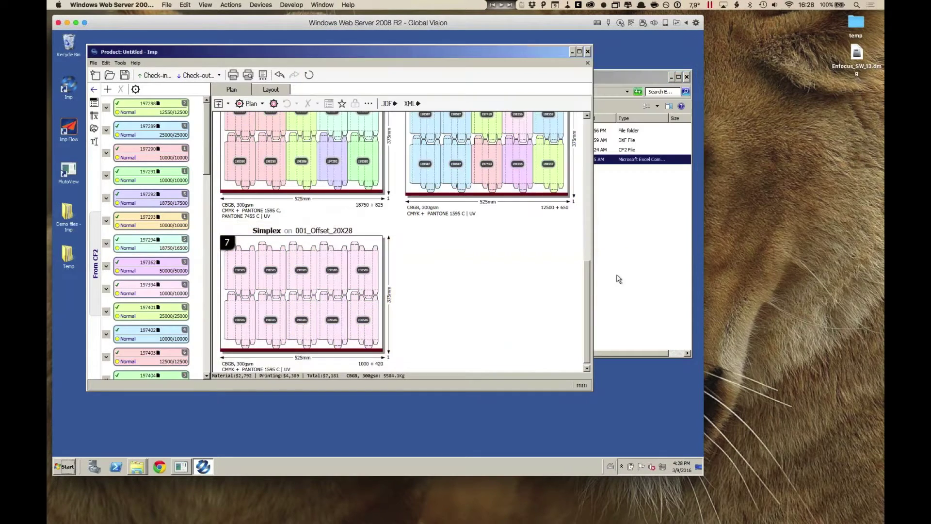
scroll(554, 293, up, 3)
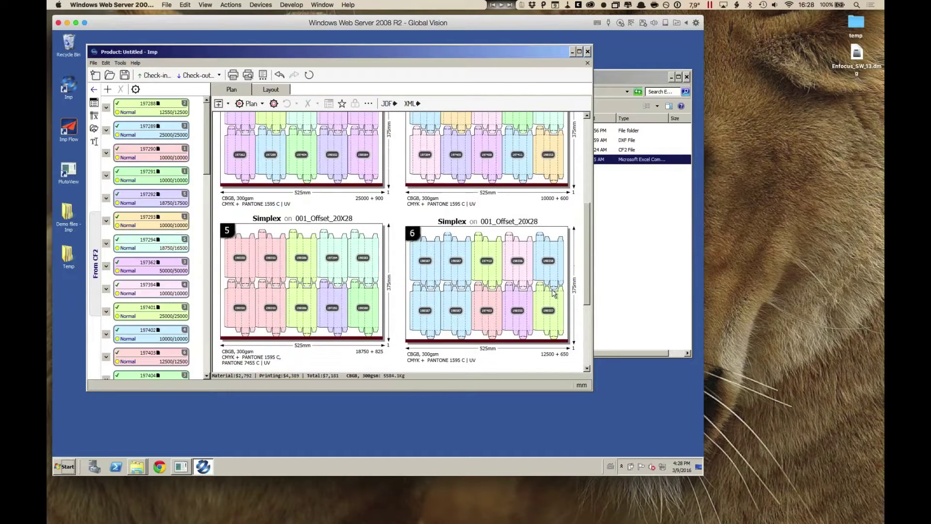
scroll(554, 292, up, 6)
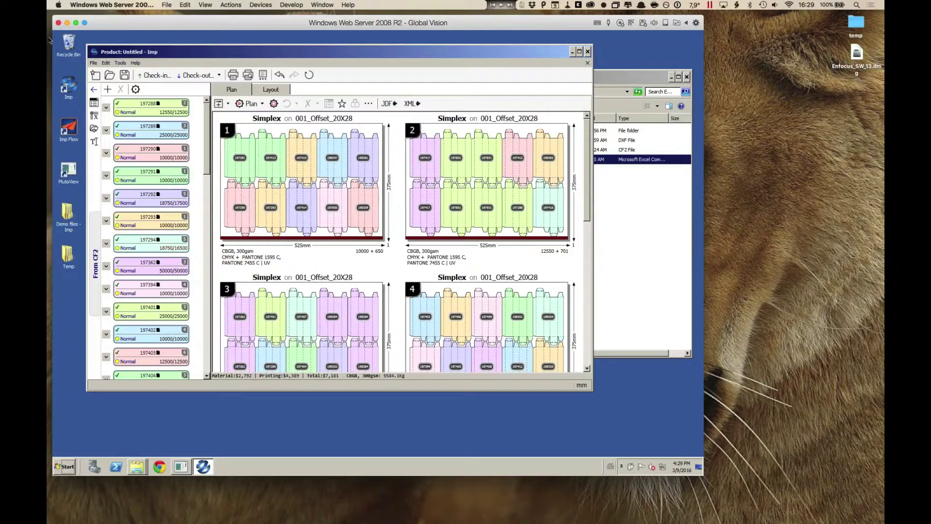
- Auto-assign PDF content to the components from the CF2_Artworks folder inside 02 - PDF files
click(95, 130)
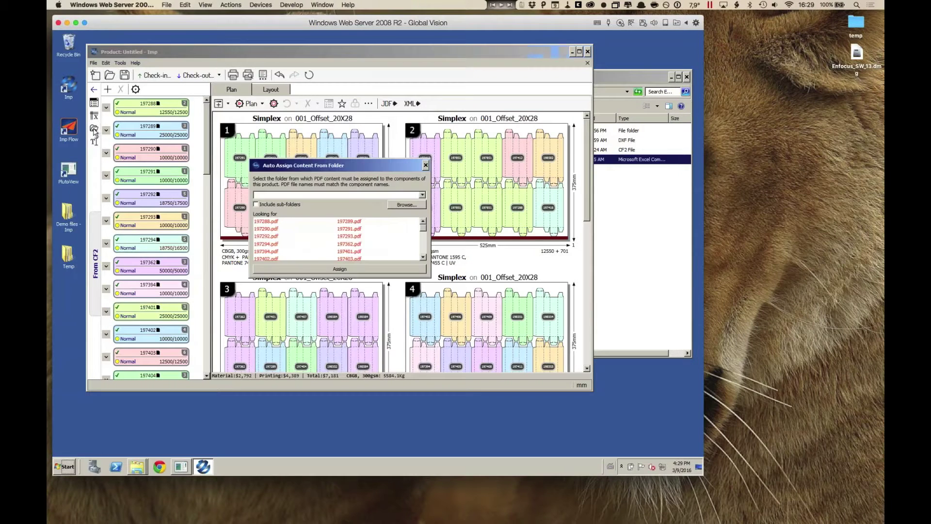
click(399, 207)
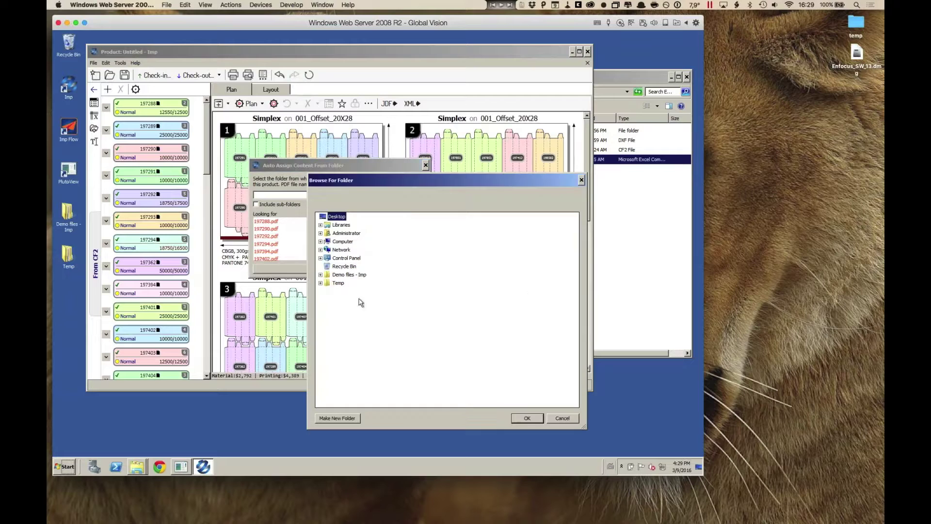
click(355, 299)
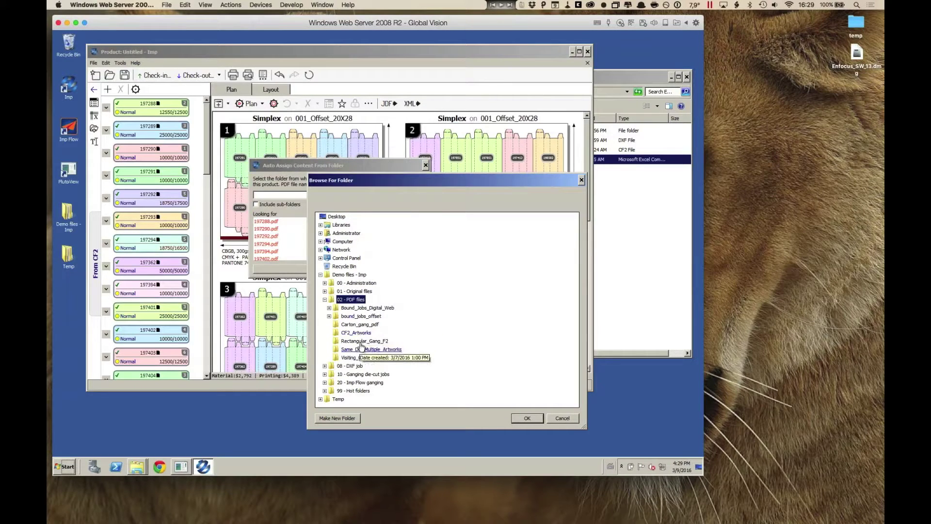
click(360, 333)
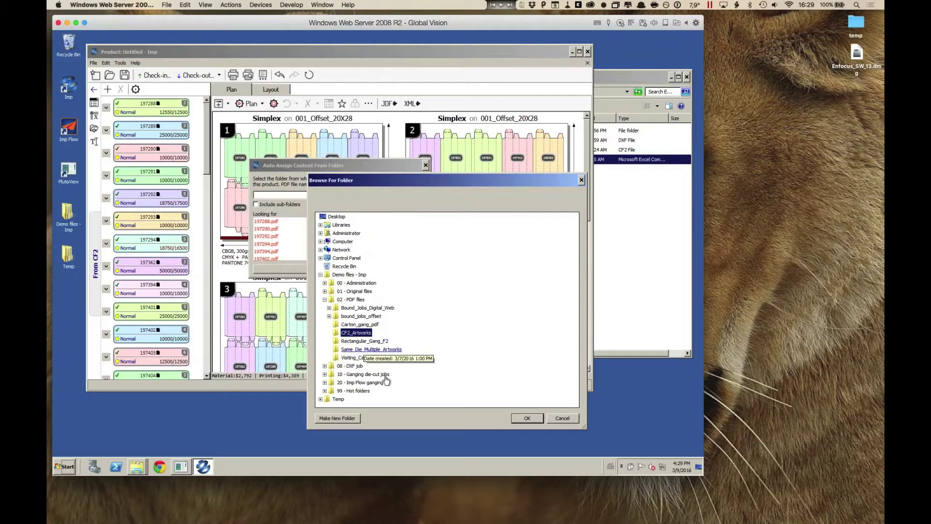
click(527, 418)
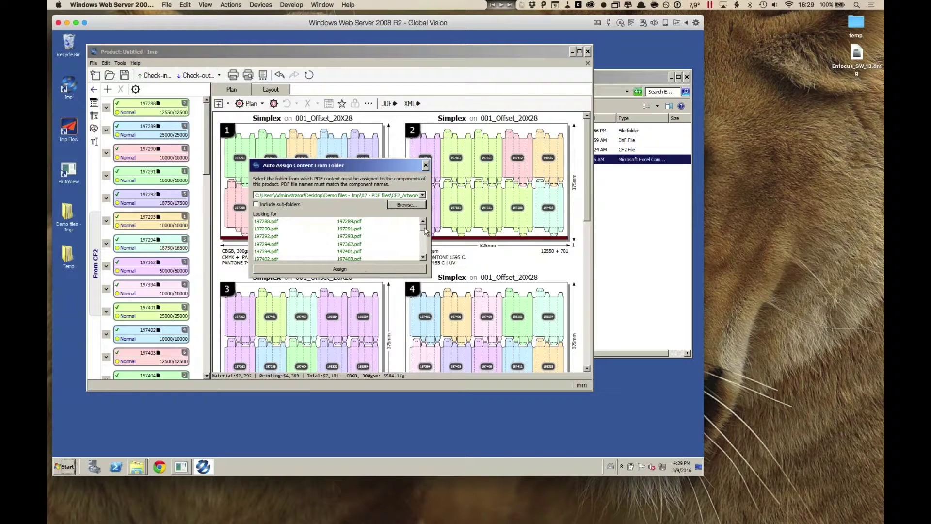
mouse_move(424, 228)
mouse_down()
mouse_move(425, 256)
mouse_move(426, 227)
mouse_up()
click(423, 165)
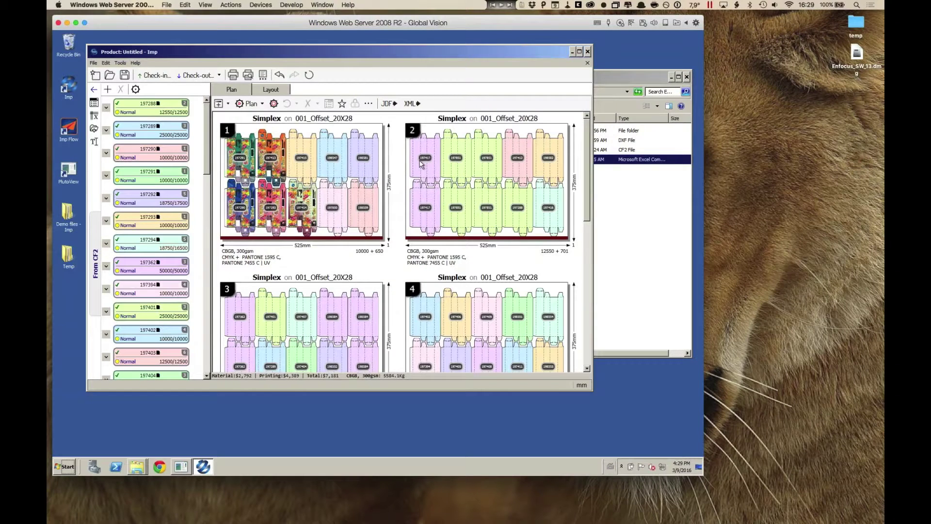
- In layout 1, swap the lower row's fourth carton with its first, and its second with its fifth
click(272, 90)
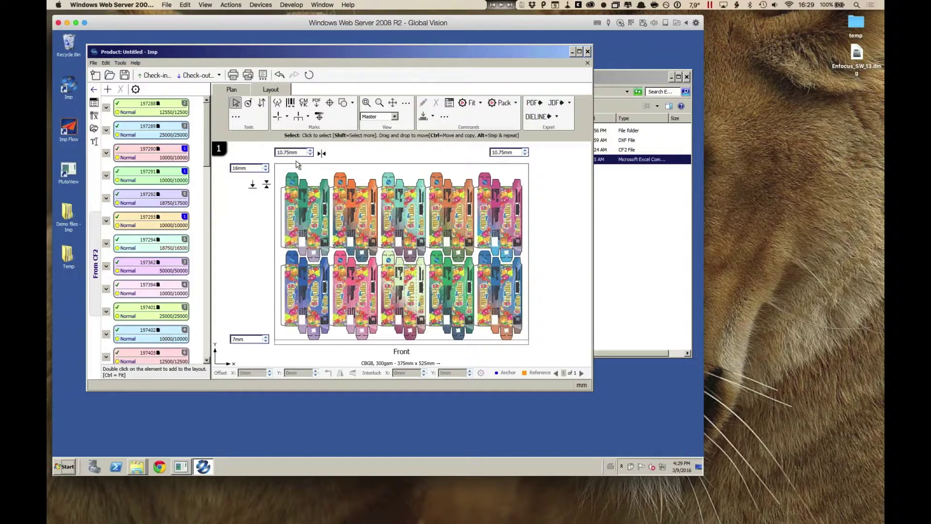
click(261, 103)
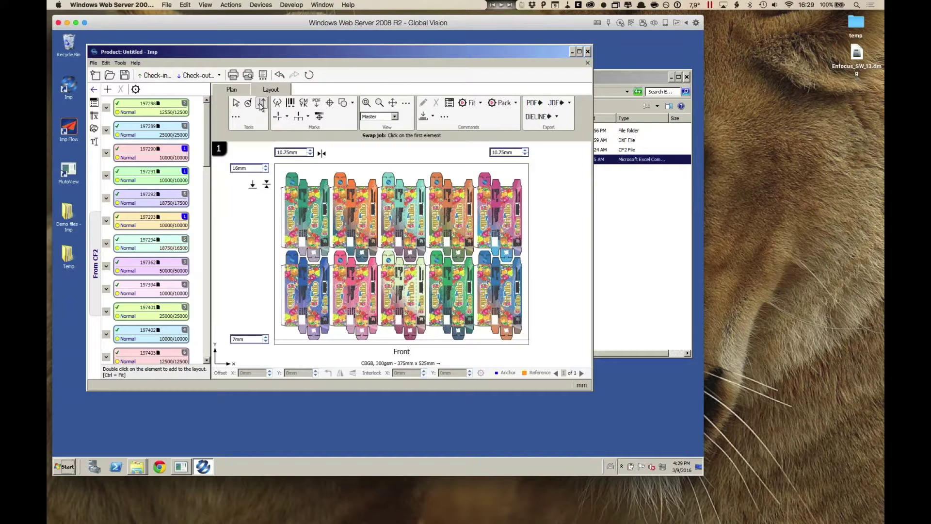
click(447, 292)
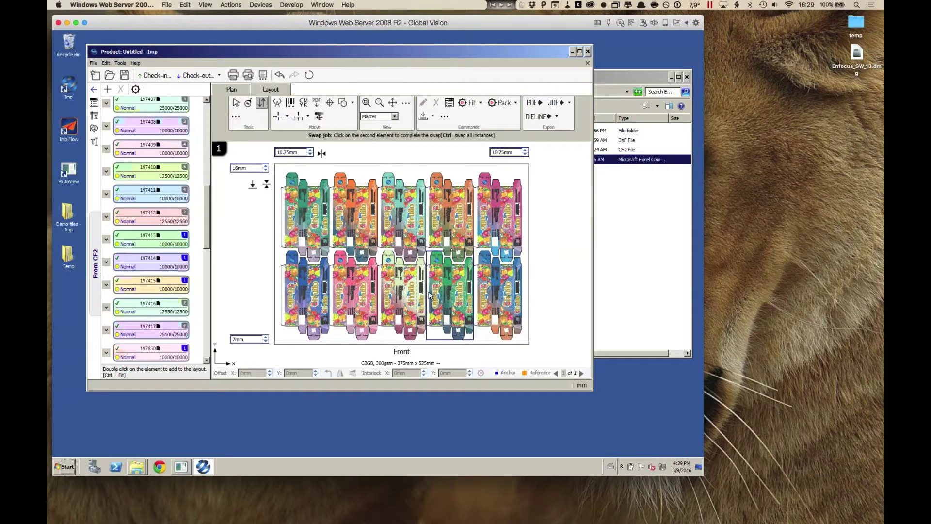
click(309, 298)
click(363, 290)
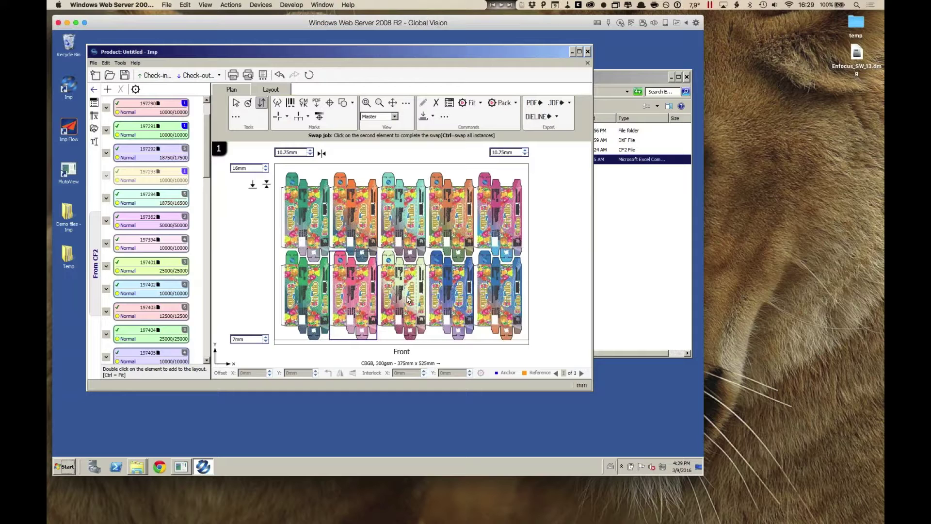
click(497, 295)
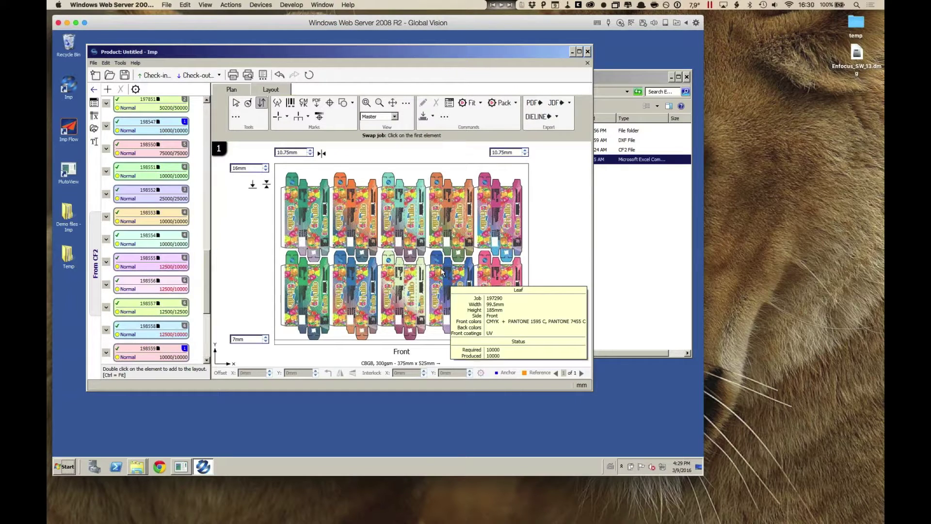
- Swap the upper row's third carton with its second, and the lower row's second carton with the upper row's third
click(395, 213)
click(359, 221)
click(364, 279)
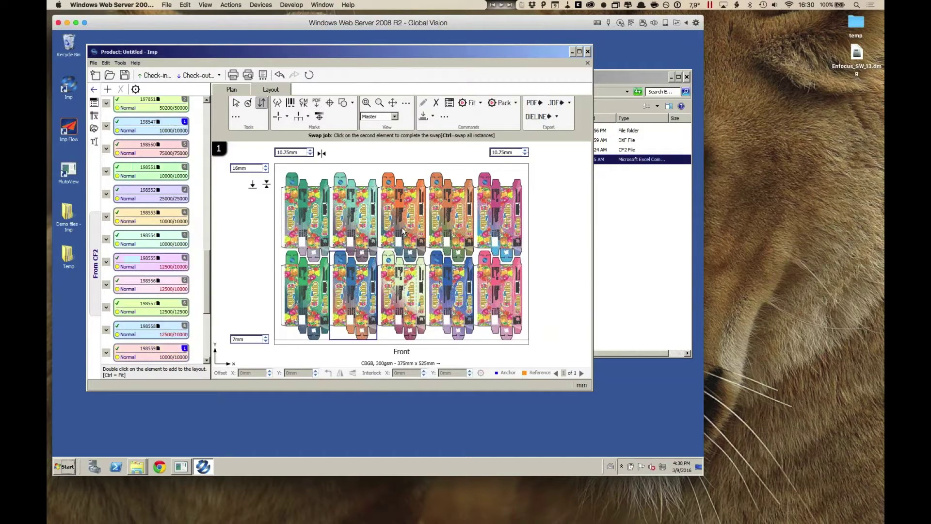
click(401, 227)
- Swap the lower row's fourth carton with its third, and its second with its fourth, and check the first column's job details
click(447, 291)
click(408, 291)
click(364, 300)
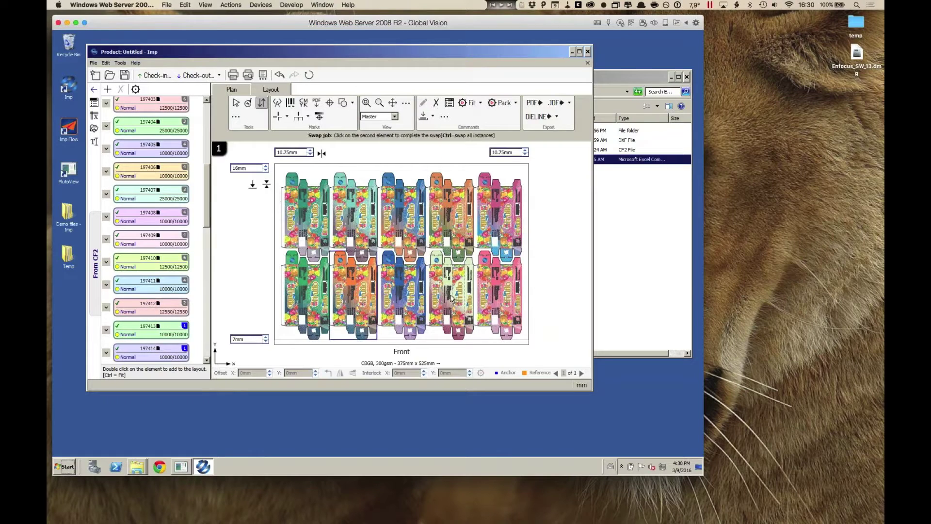
click(452, 298)
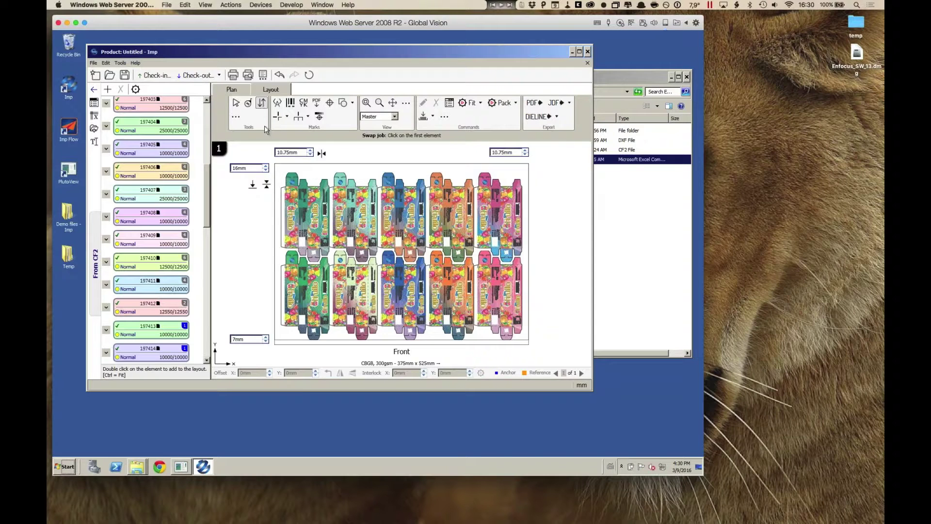
mouse_move(307, 219)
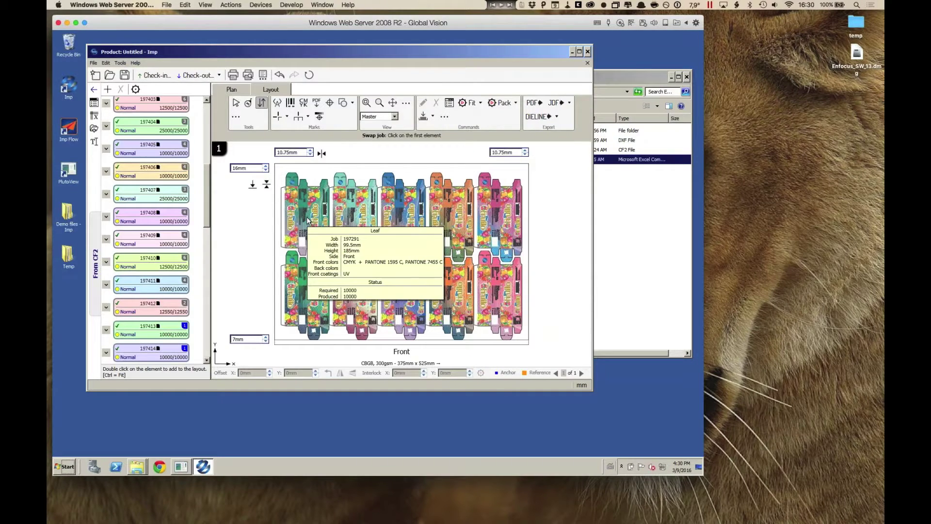
mouse_move(305, 254)
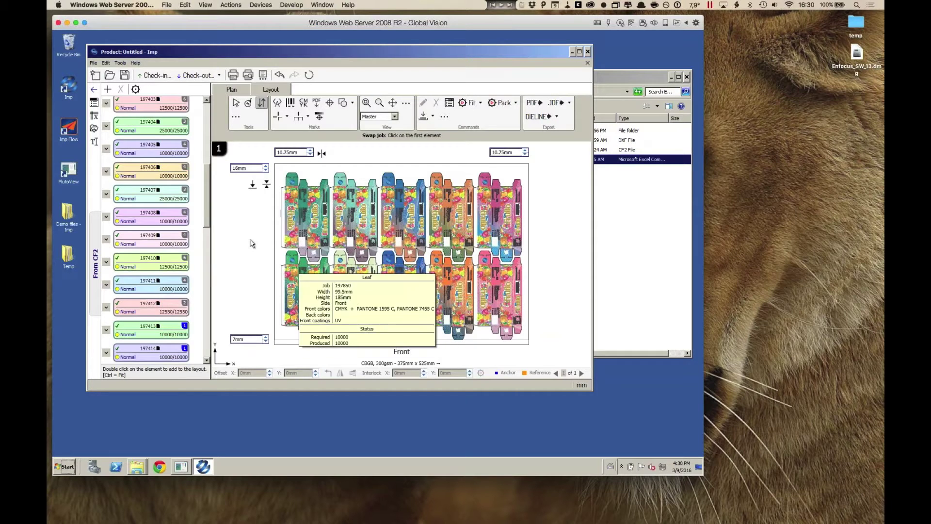
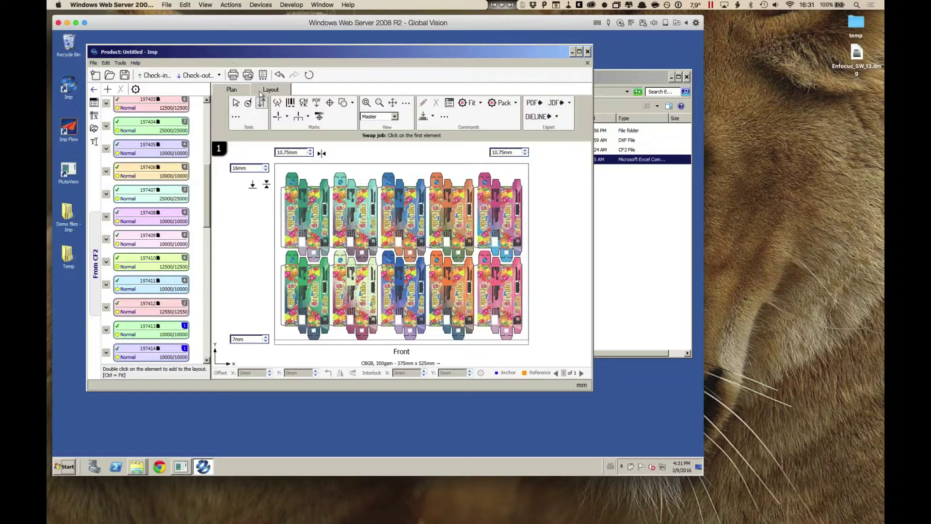
- Preview the plan report for the selected layout through to its die diagram, and select all layouts before closing the report setup
click(263, 76)
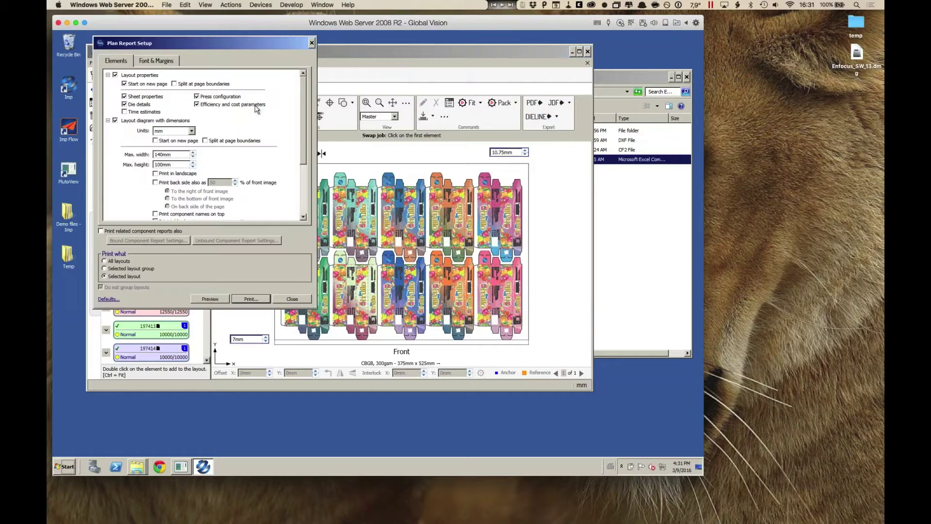
click(226, 300)
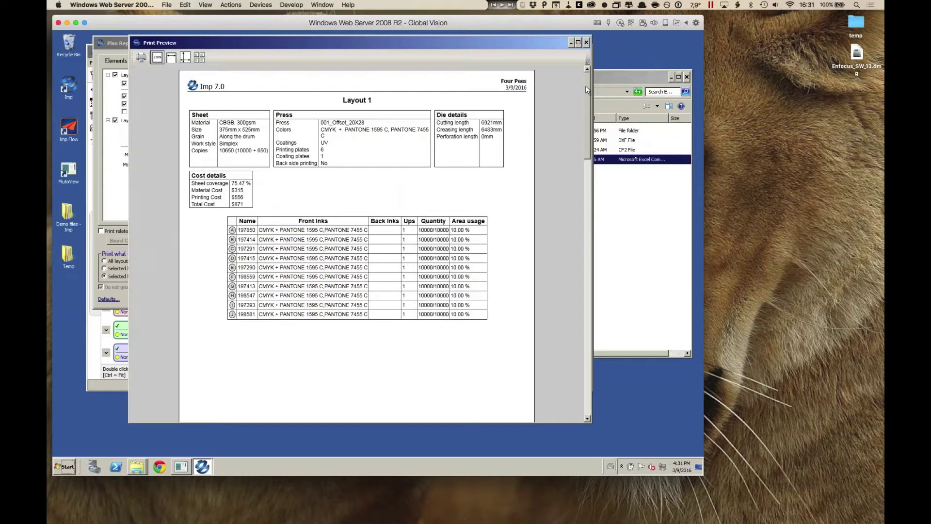
mouse_move(587, 87)
mouse_down()
mouse_move(582, 324)
mouse_move(571, 93)
mouse_move(573, 200)
mouse_up()
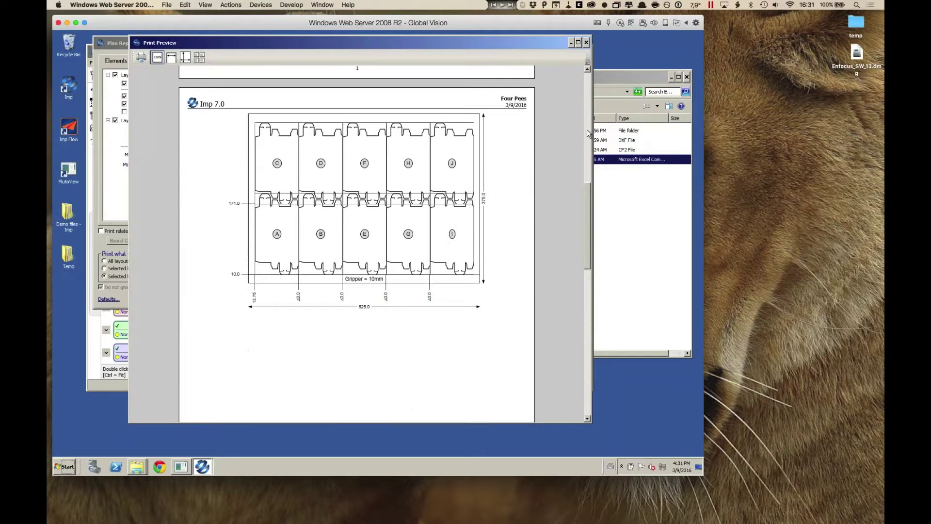
click(586, 43)
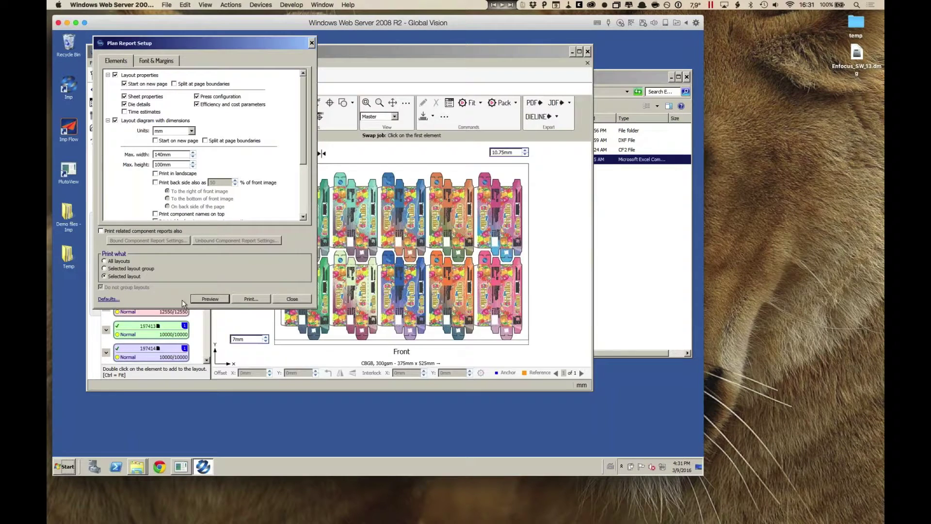
click(121, 261)
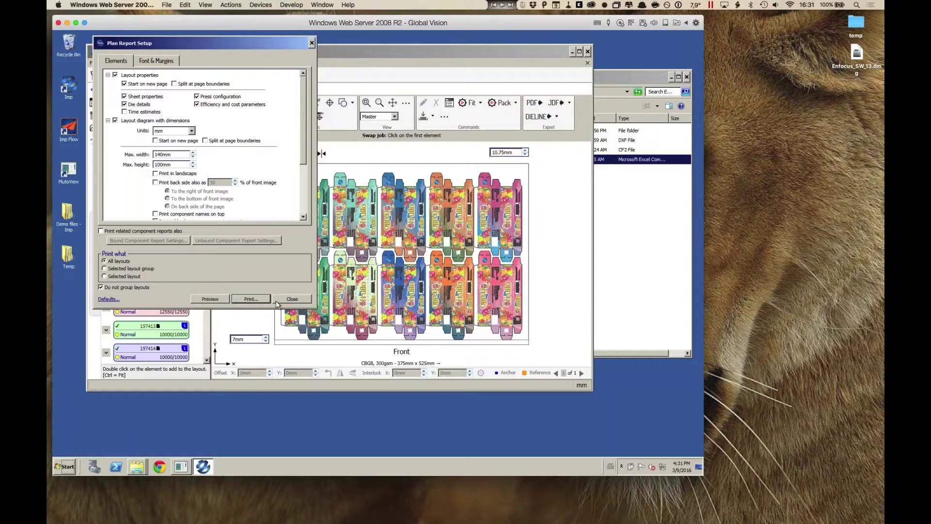
click(293, 301)
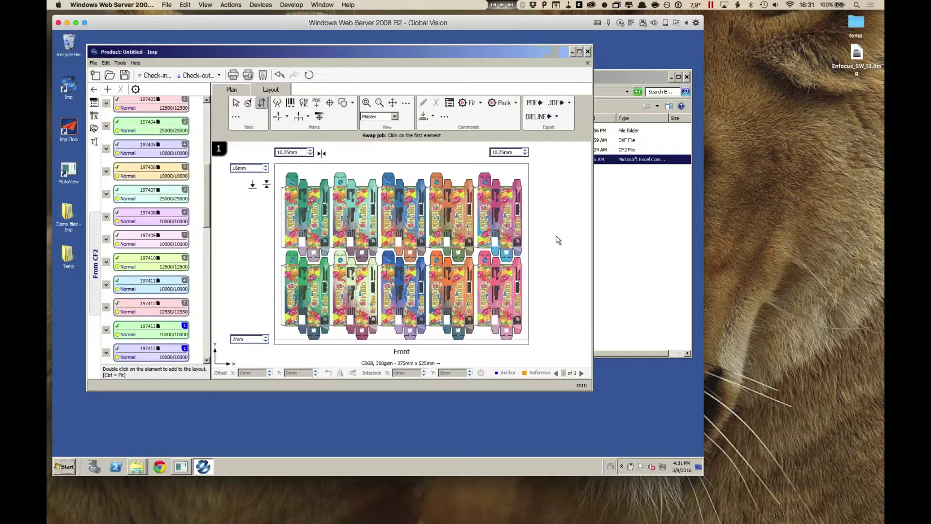
- Close the untitled product and discard its changes
click(586, 63)
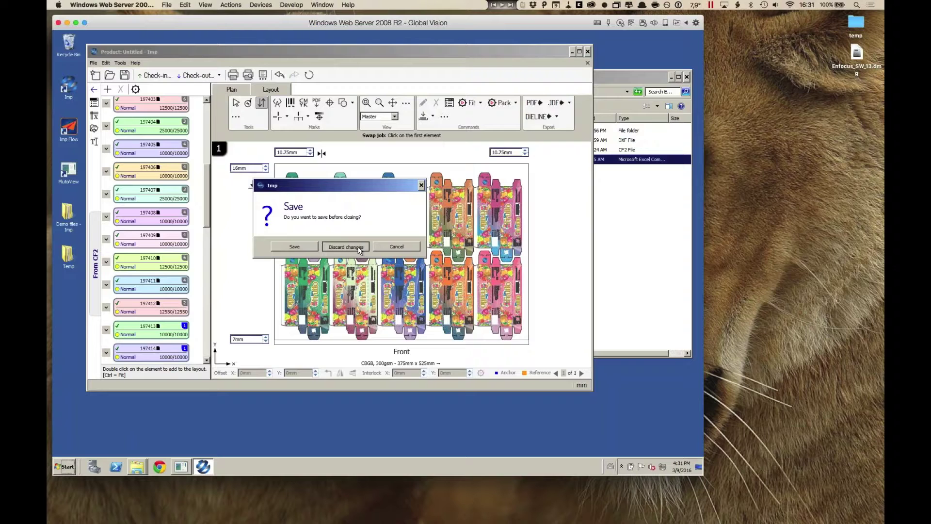
click(358, 248)
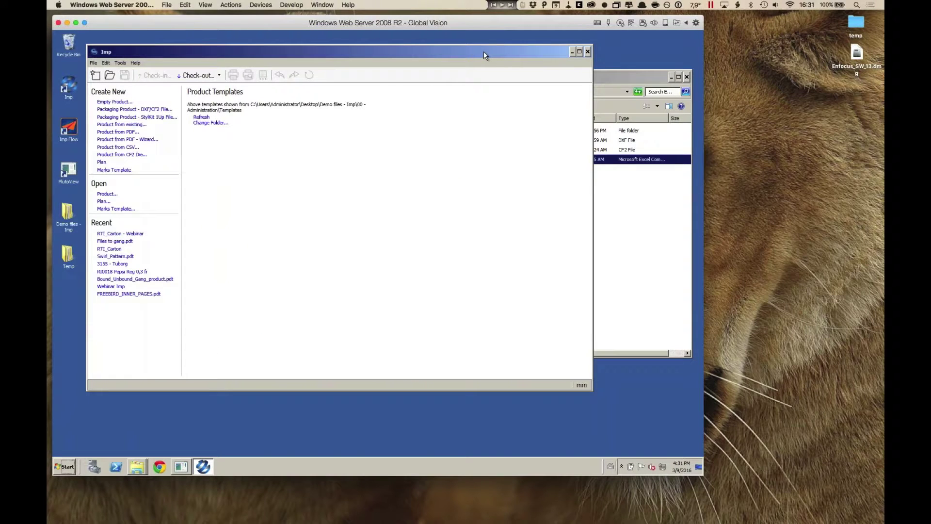
- Switch to the PowerPoint presentation and show slide 11, CSV to define all jobs
key(super+Tab)
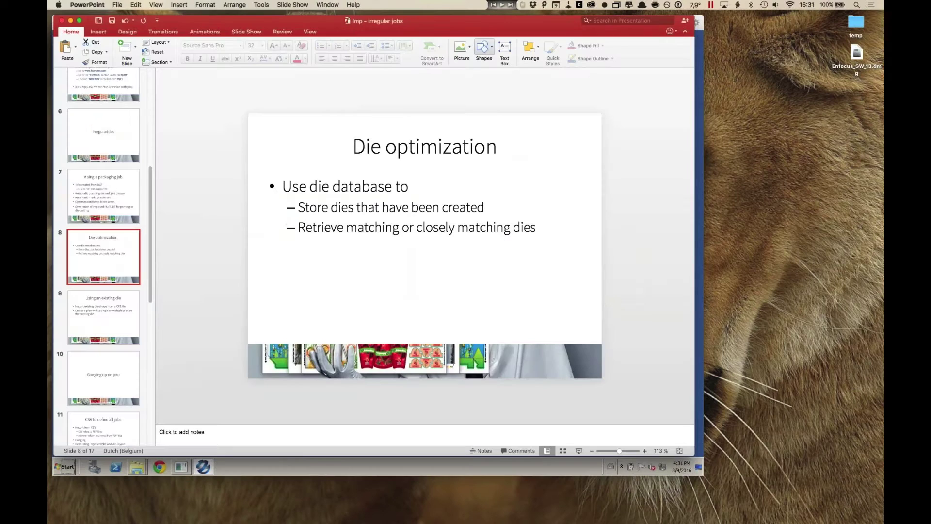
click(115, 391)
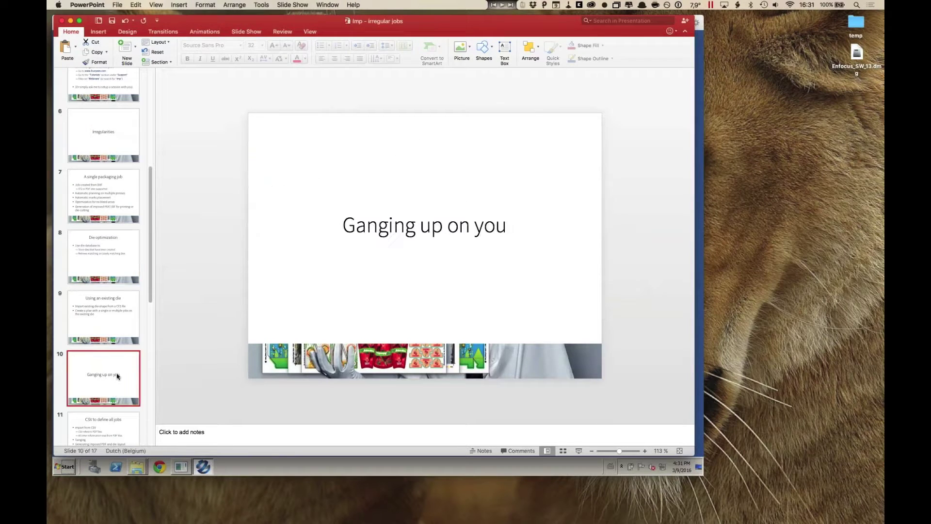
scroll(117, 376, down, 5)
scroll(117, 374, down, 3)
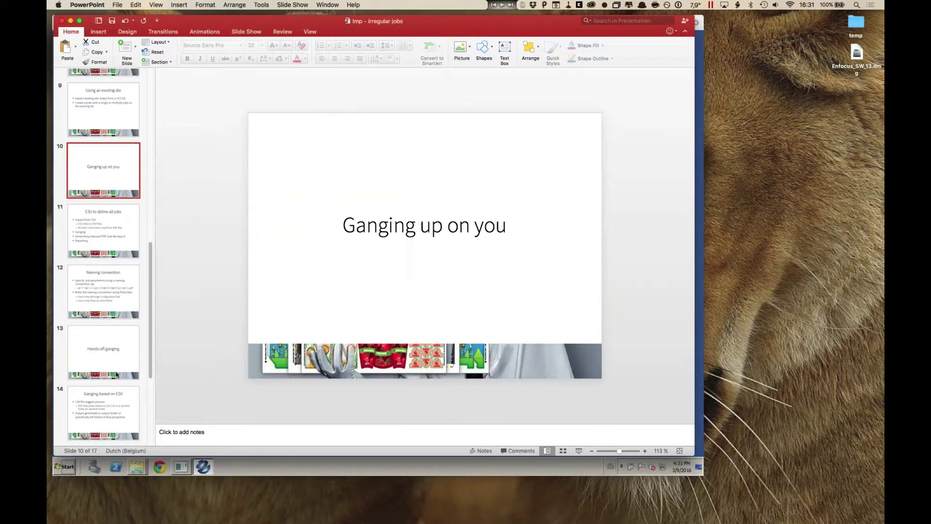
click(112, 164)
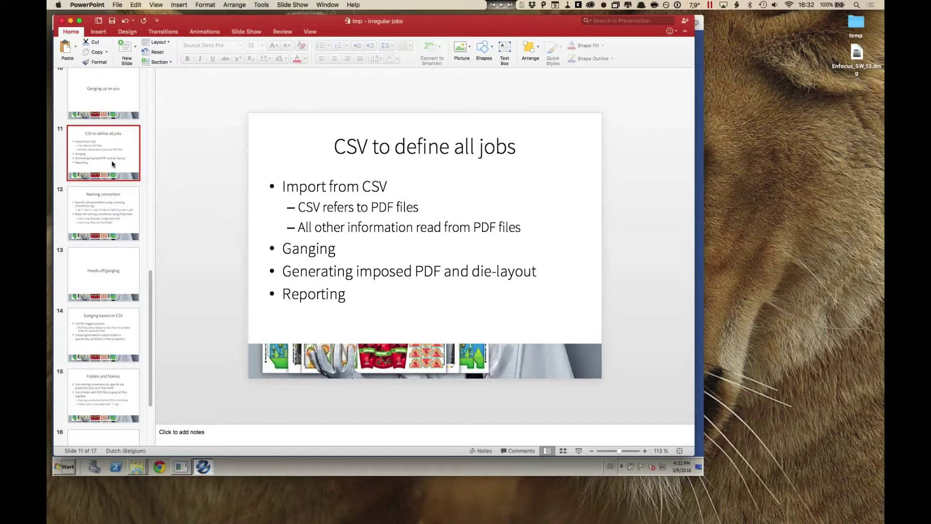
- Switch back to the Windows Web Server session and go up to the Demo files - Imp folder in Windows Explorer
key(super+Tab)
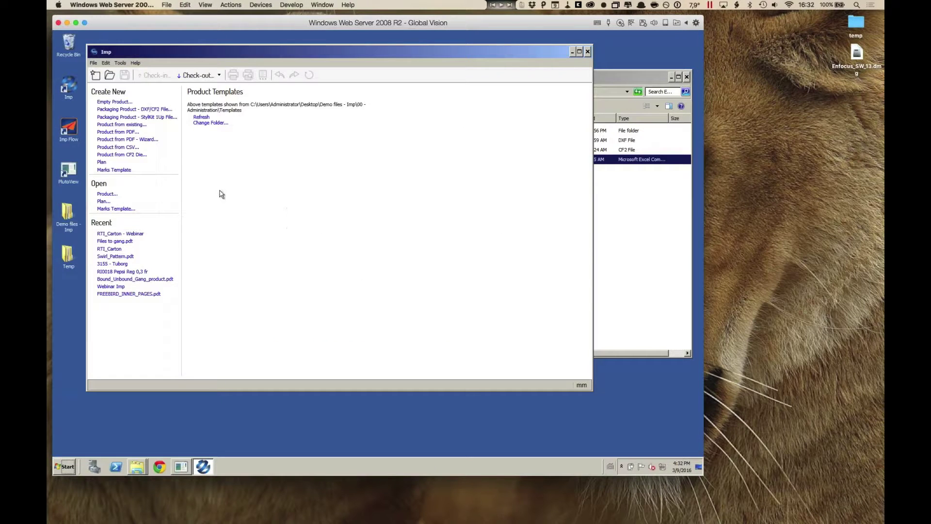
click(605, 257)
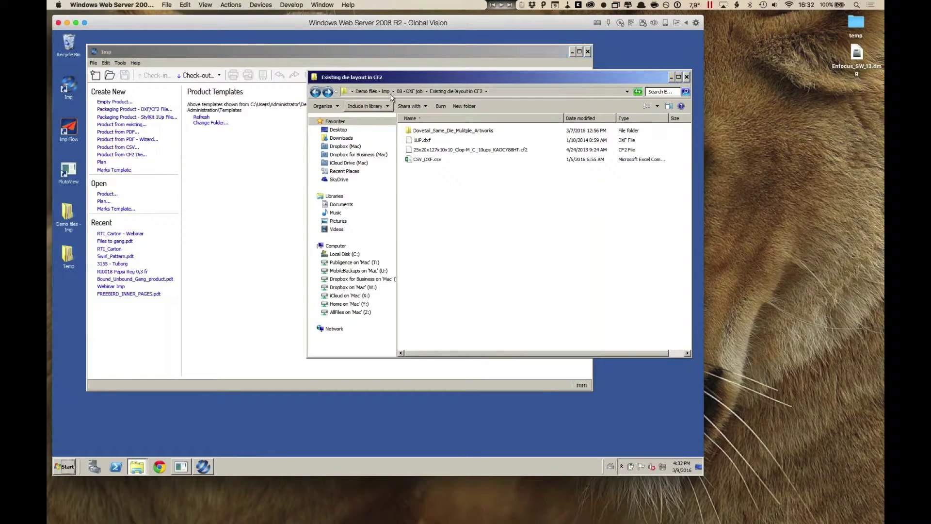
click(373, 91)
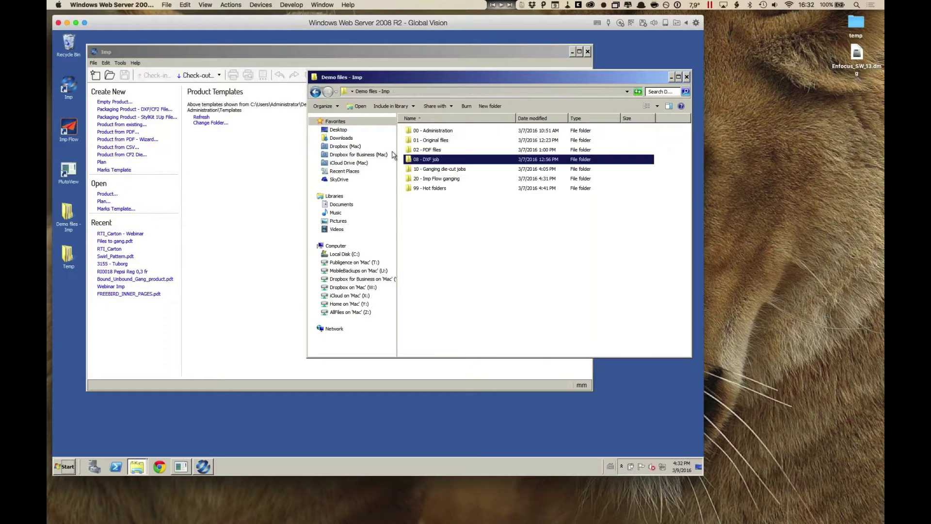
- Open the From CSV (format 1) folder inside 10 - Ganging die-cut jobs, view BEER_LABEL.pdf, and close it
double_click(455, 170)
double_click(436, 131)
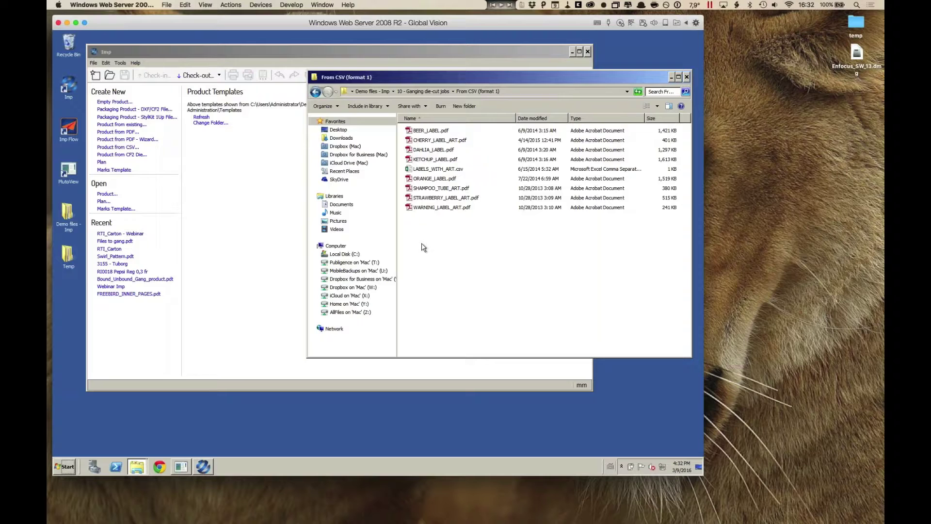
click(414, 133)
double_click(414, 133)
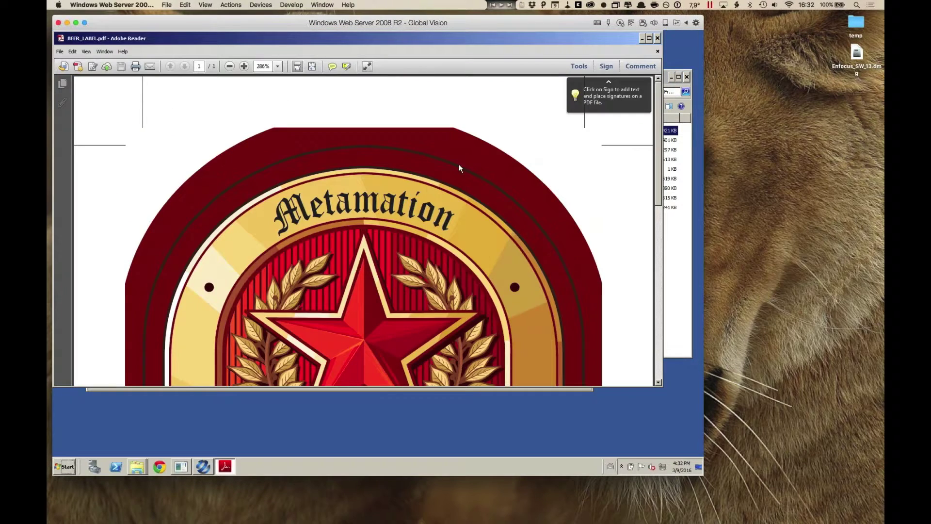
click(658, 37)
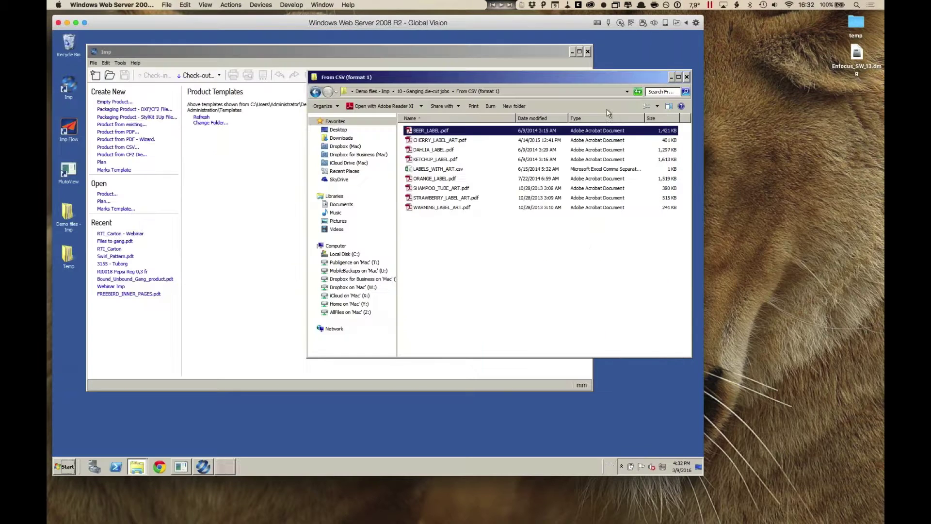
- Inspect the file names and quantities in LABELS_WITH_ART.csv, widening column A to read them, and close the file without saving
double_click(434, 170)
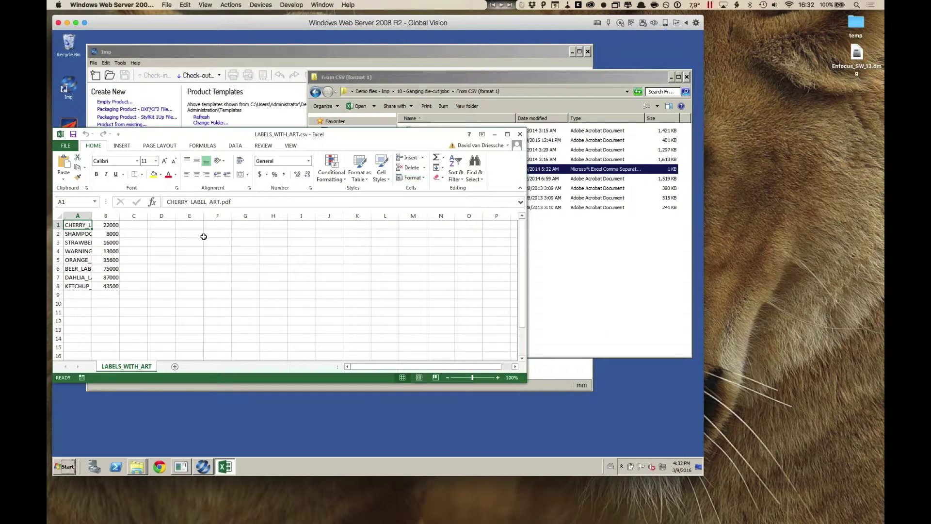
drag(91, 216, 169, 217)
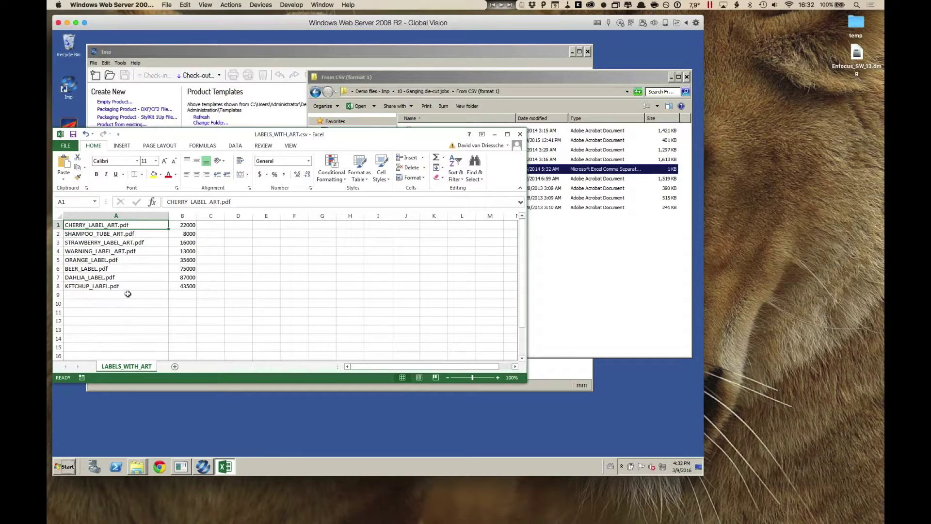
drag(187, 225, 189, 286)
click(273, 269)
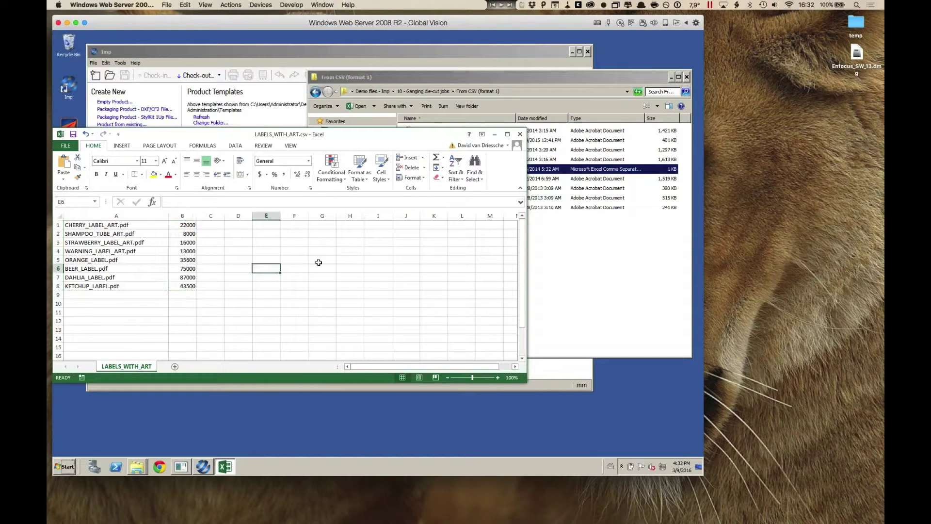
click(518, 139)
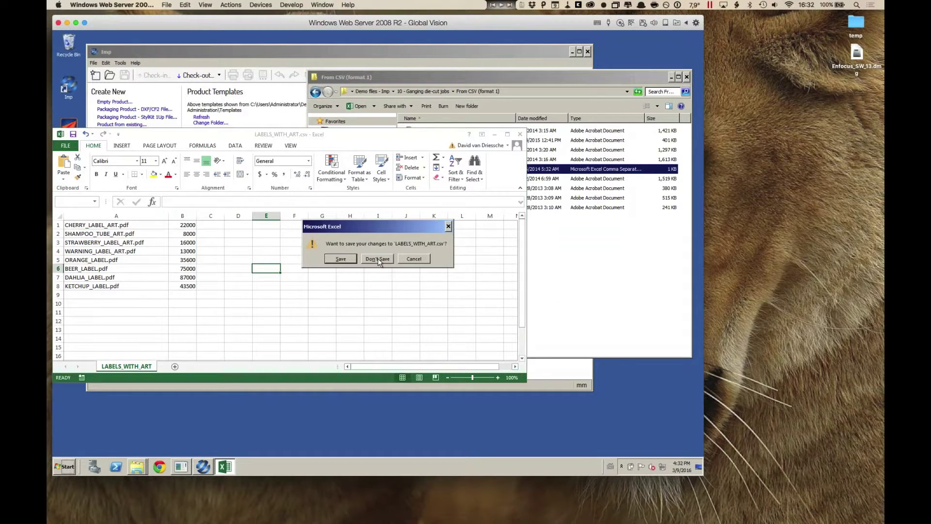
click(378, 258)
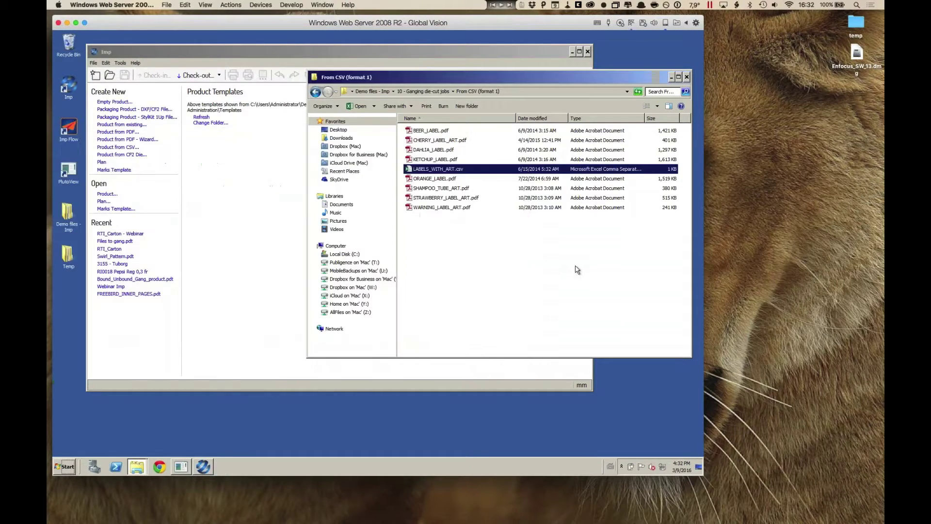
- In Imp, start a new product from CSV using Format 1 and load LABELS_WITH_ART.csv from the From CSV (format 1) folder
click(228, 191)
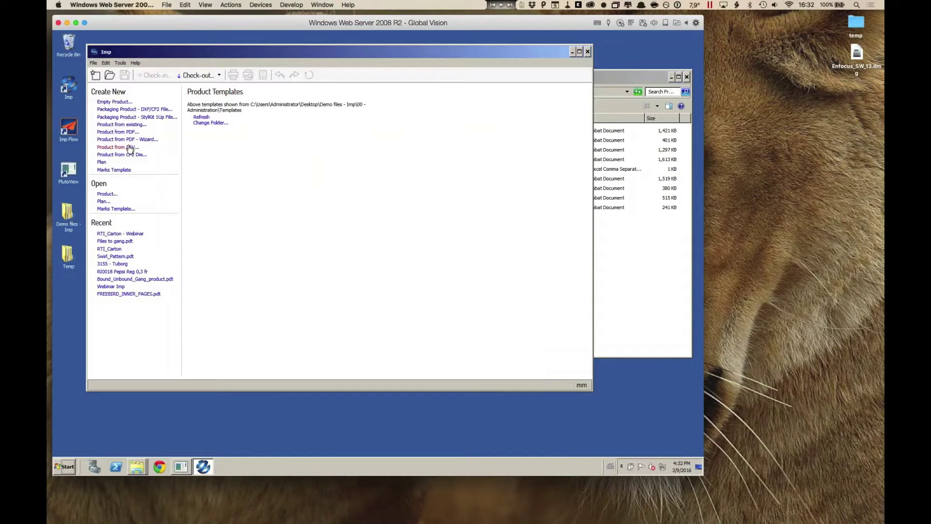
click(117, 148)
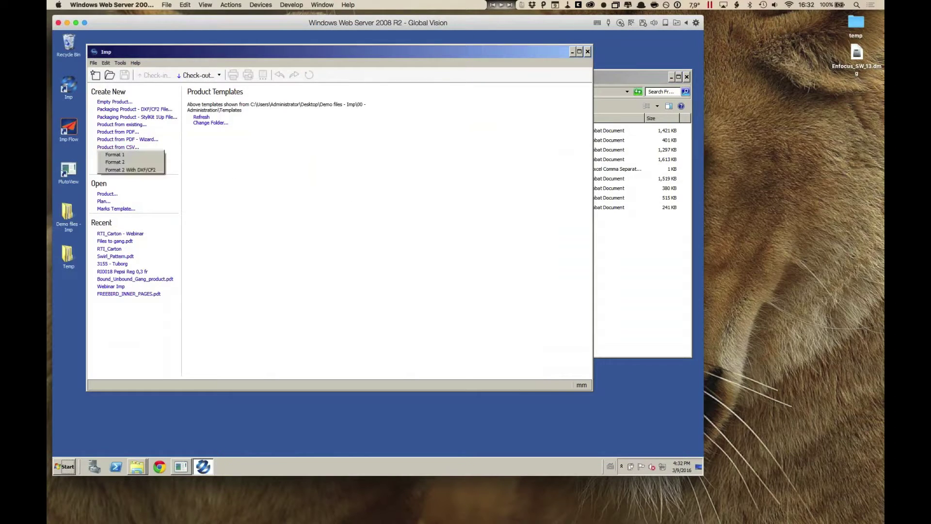
click(142, 157)
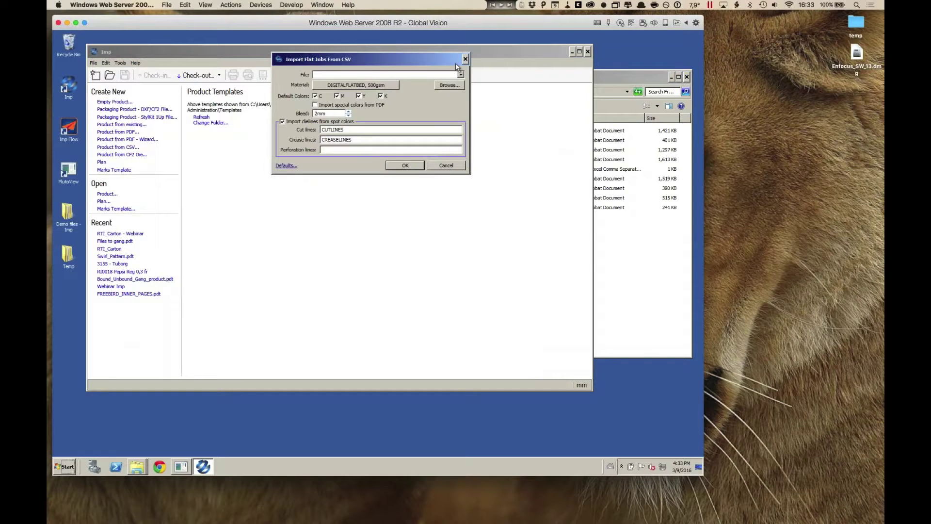
click(452, 86)
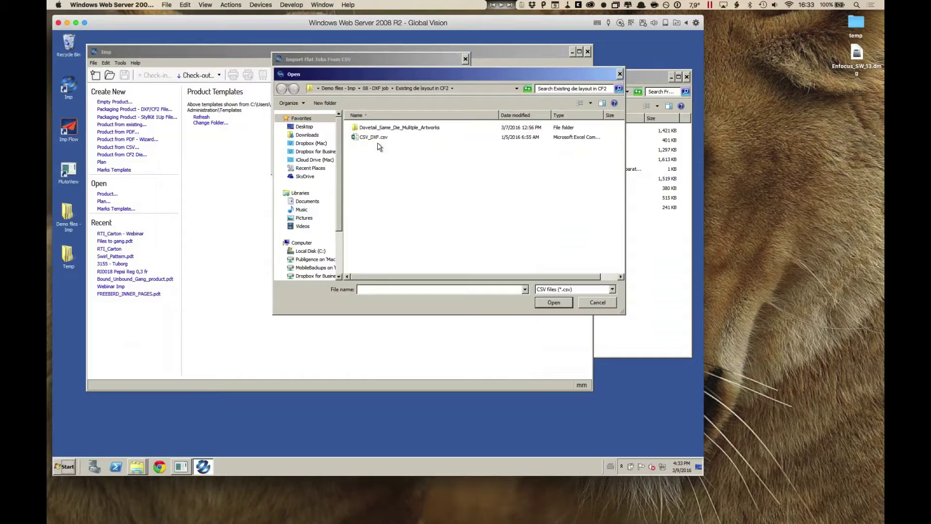
click(342, 88)
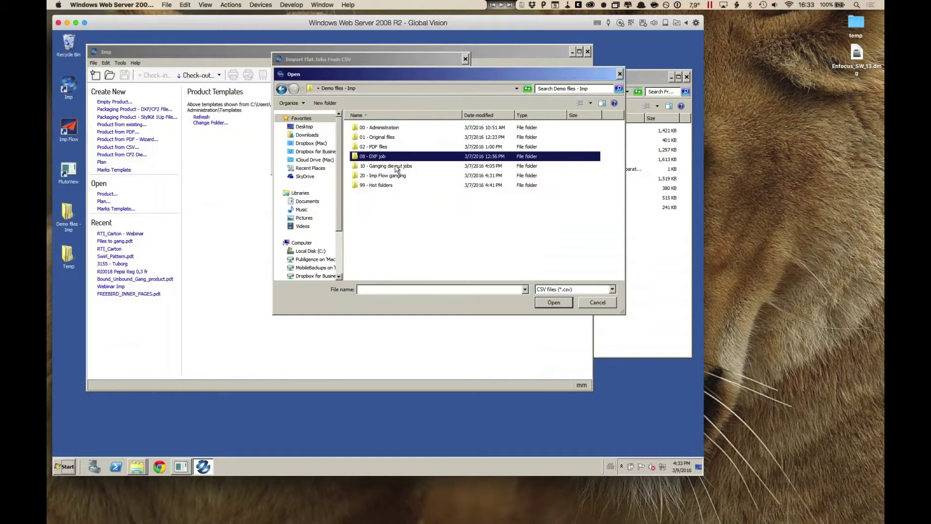
double_click(391, 165)
double_click(388, 128)
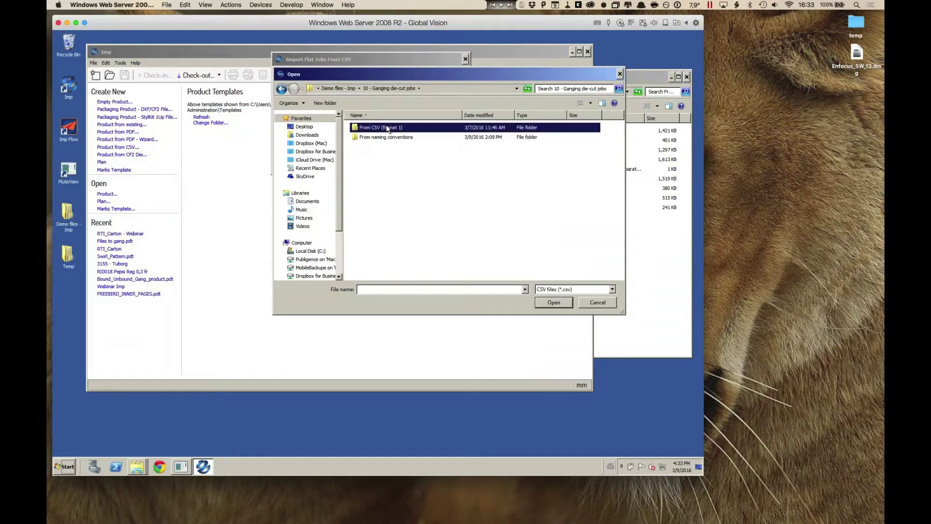
double_click(381, 128)
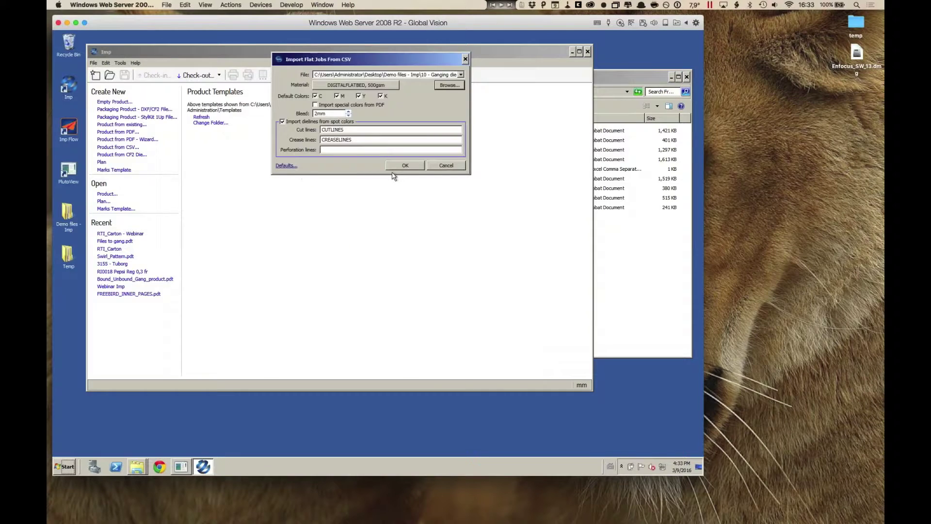
- Import the flat jobs with COATED_PAPER 170gsm as the material and a 3 mm bleed
click(394, 85)
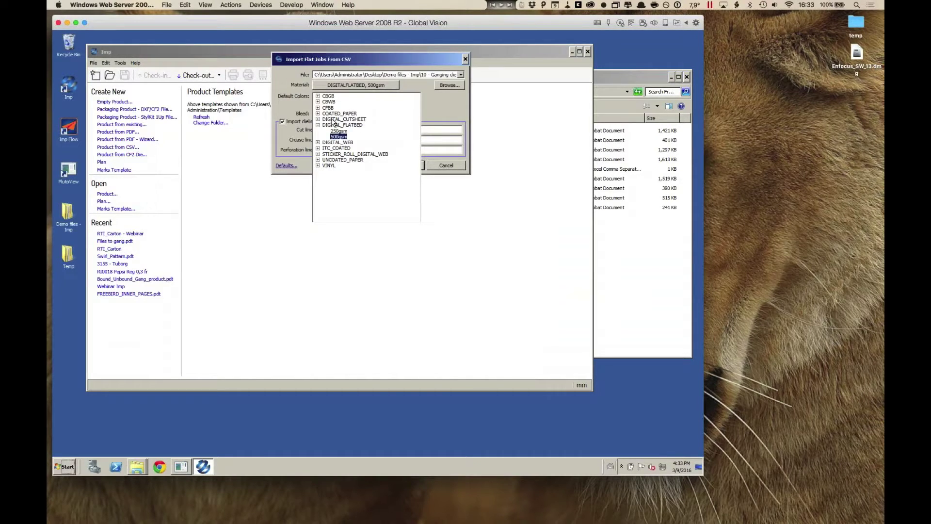
click(318, 113)
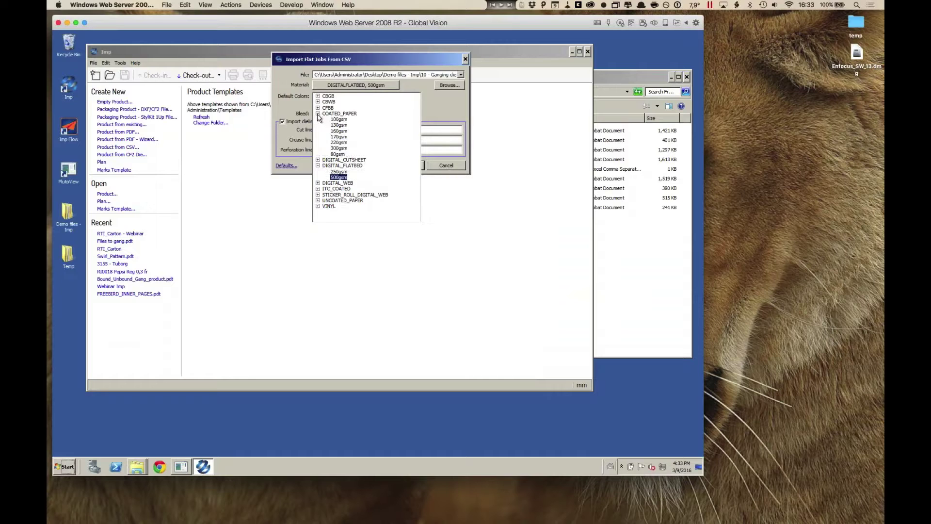
click(339, 137)
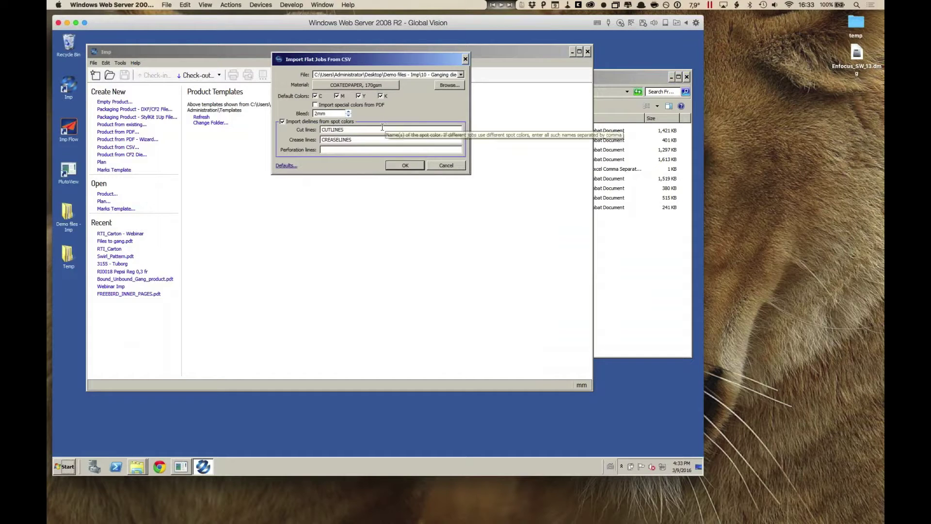
click(349, 111)
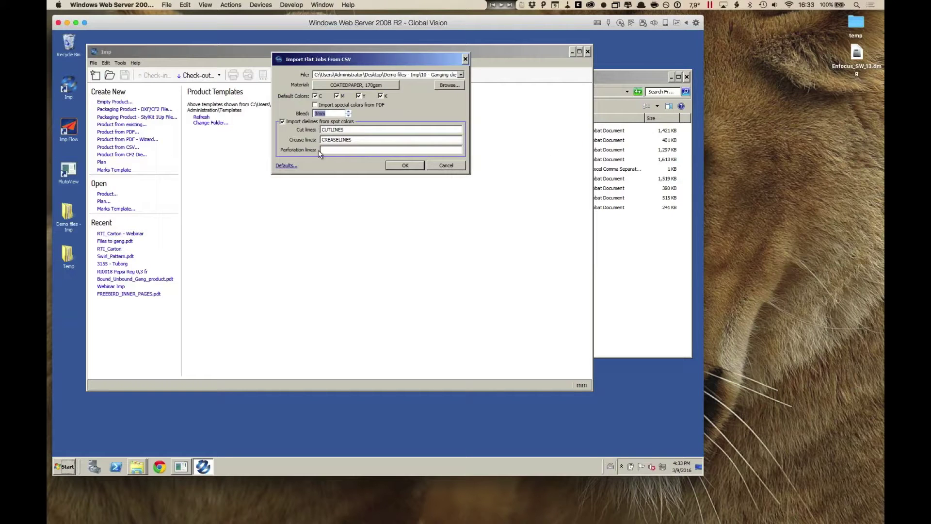
click(411, 166)
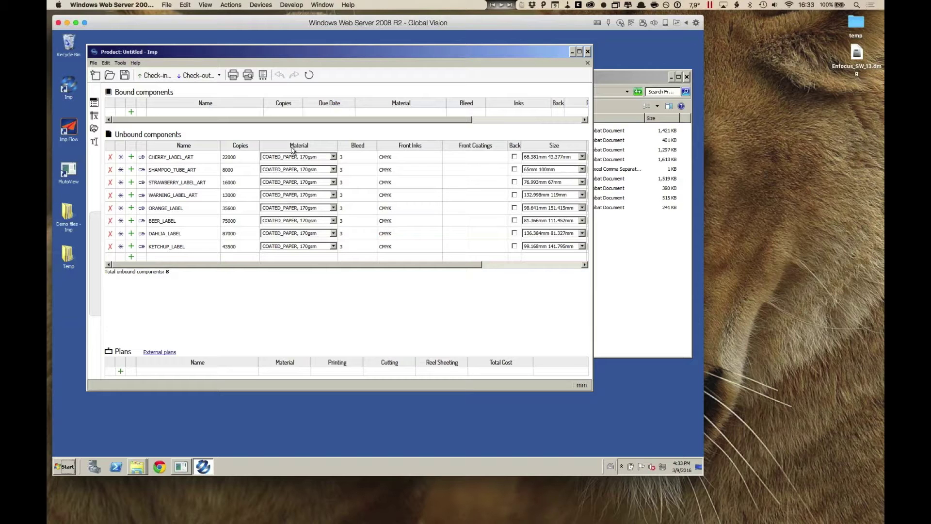
- Inspect the artwork and dieline of the CHERRY_LABEL_ART component, and return to the component overview
click(142, 157)
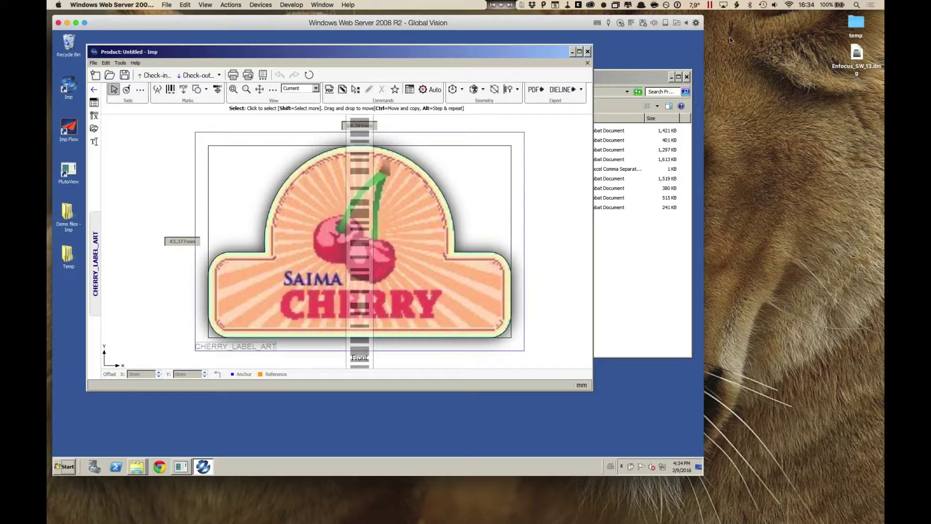
click(94, 102)
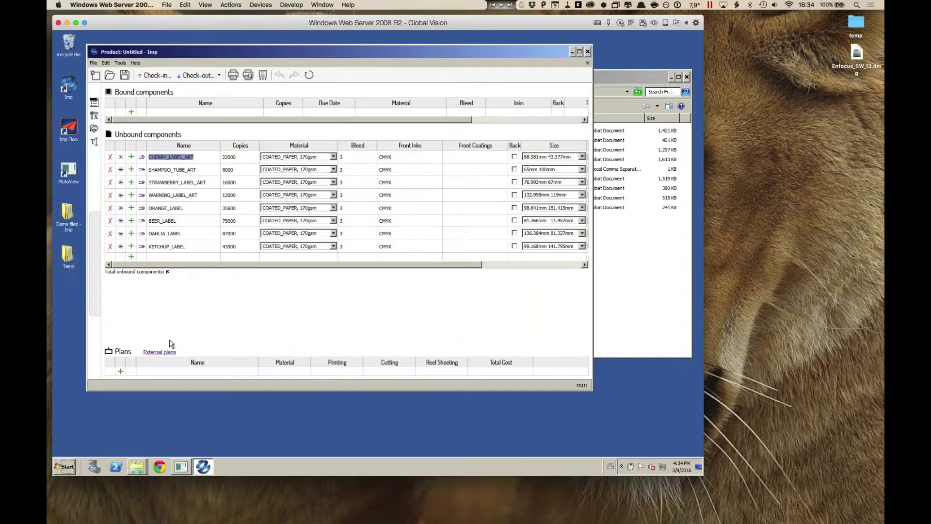
- Create a new plan for the product and add all eight label components to it
click(120, 371)
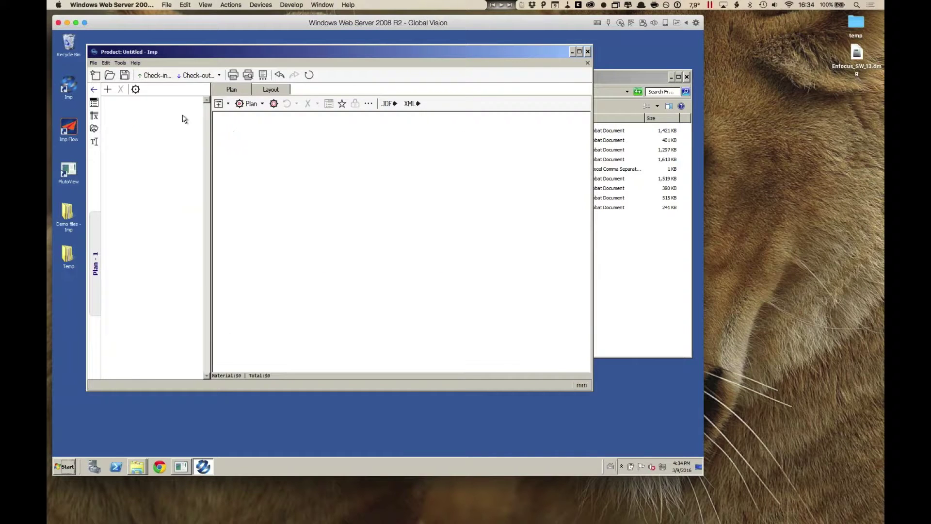
click(108, 89)
click(119, 108)
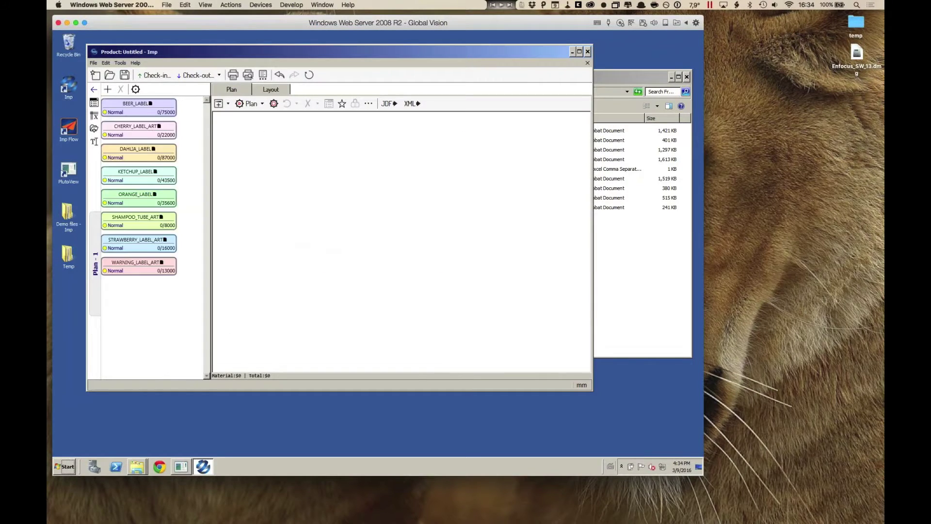
- Expand and collapse the cherry, dahlia and ketchup label entries in the plan to check their contents
click(106, 131)
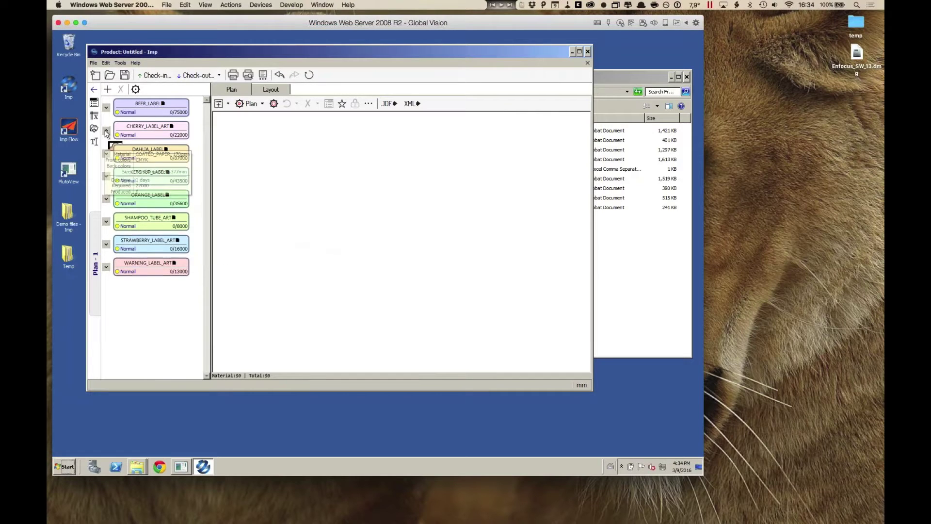
click(106, 132)
click(105, 153)
click(106, 155)
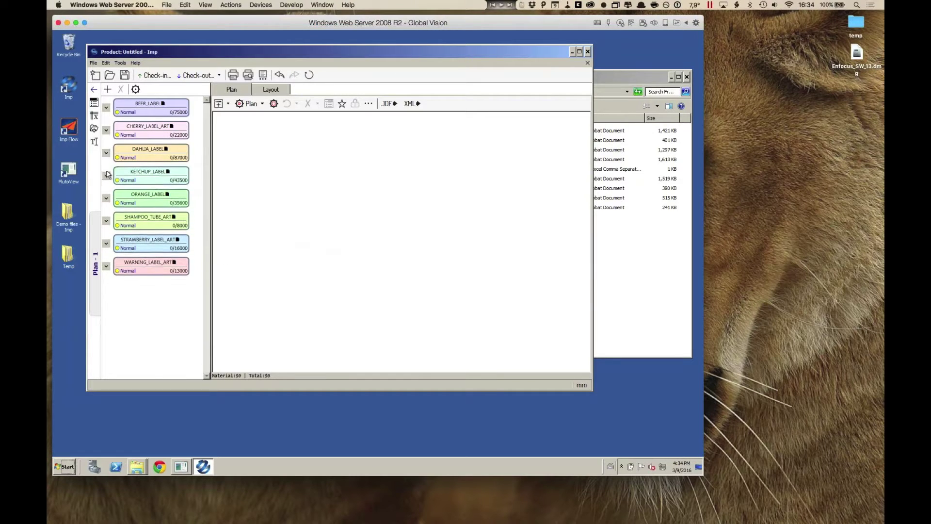
click(106, 176)
click(106, 176)
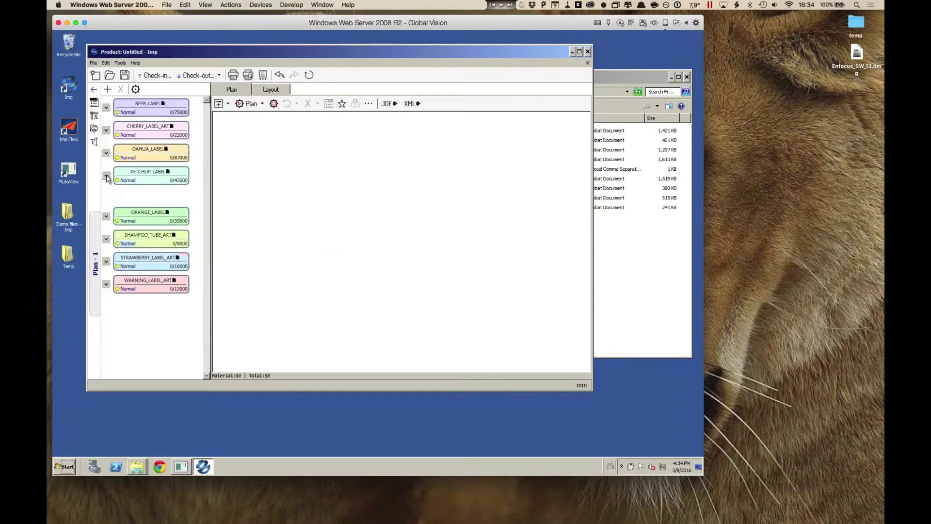
- Start automatic planning one layout at a time, using the 009_Digital_A3 and 010_Digital_B2 presses
click(262, 103)
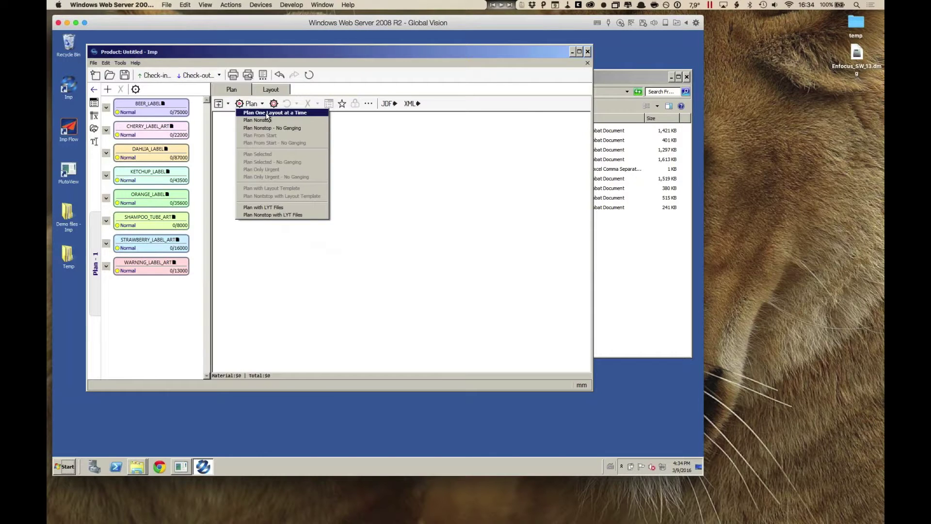
click(268, 113)
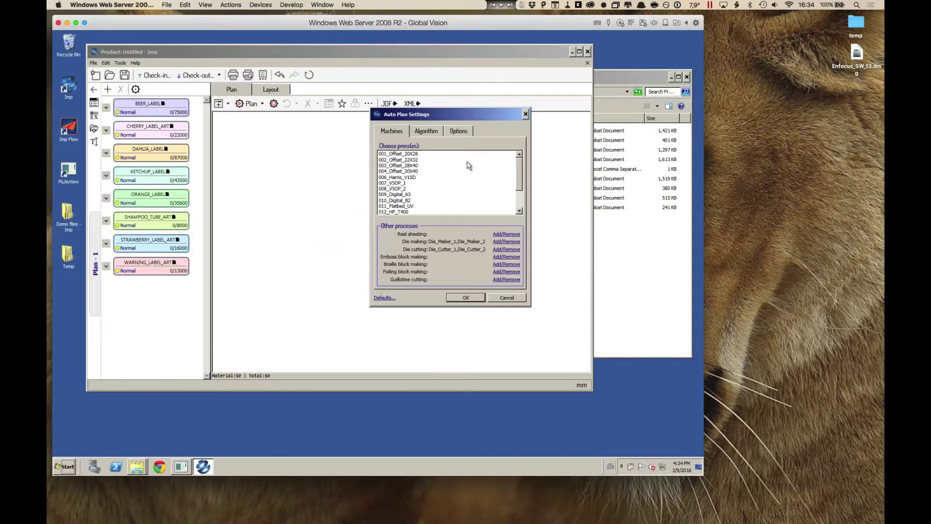
click(414, 194)
ctrl+click(413, 200)
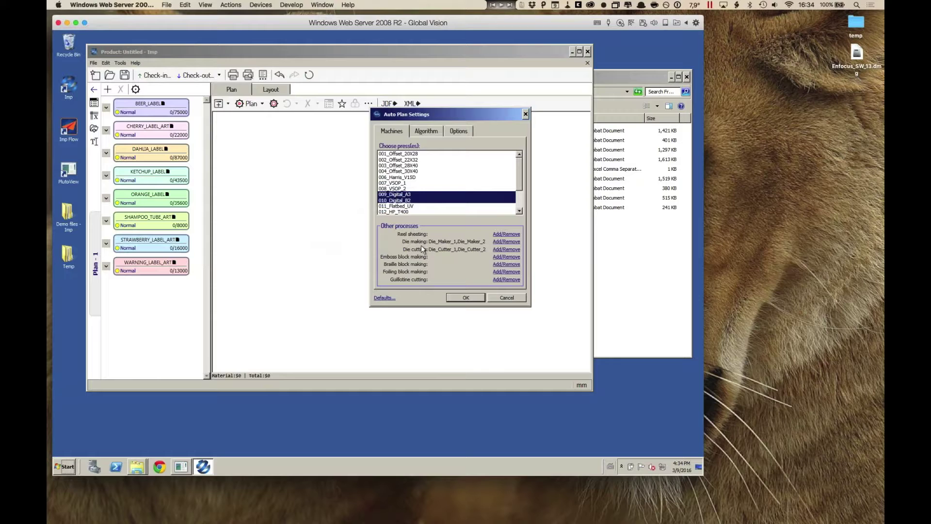
click(477, 300)
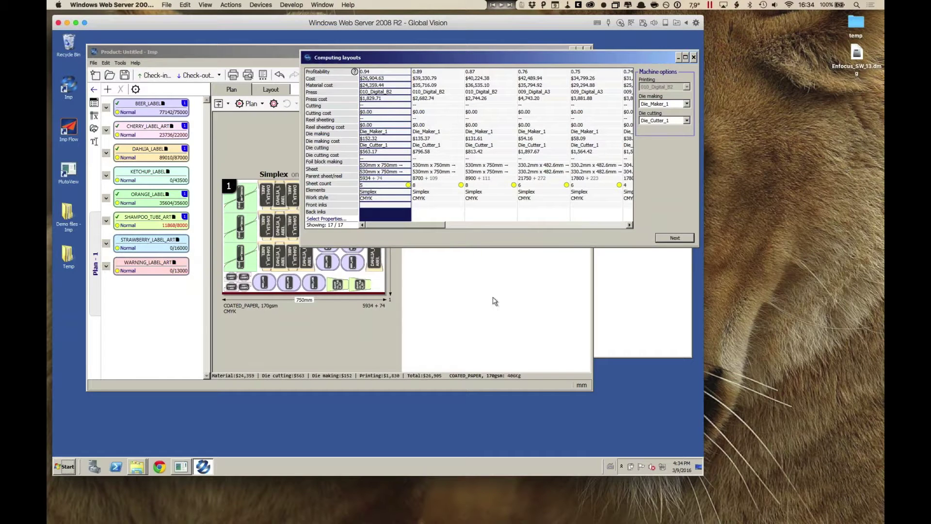
- Accept the most profitable proposal for each of the three layouts, finish the planning, and review the ganged sheets
click(674, 238)
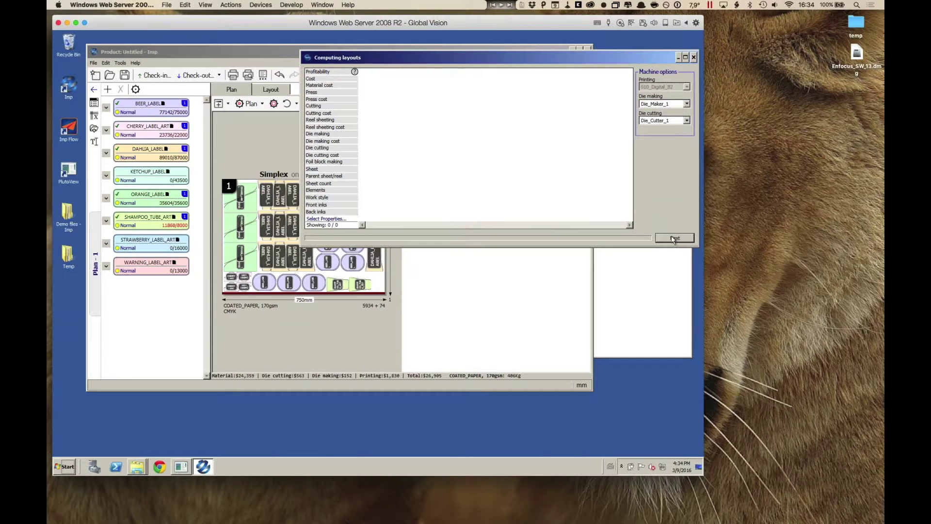
click(674, 238)
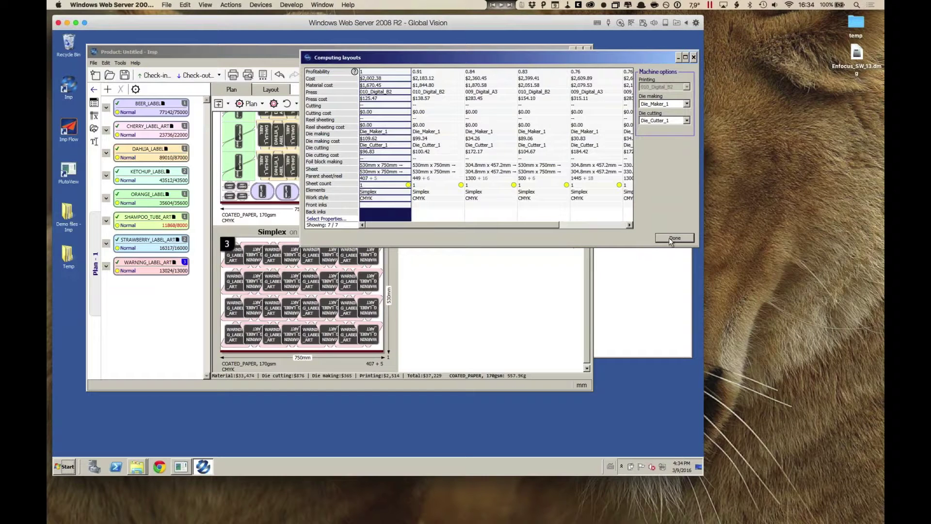
click(670, 238)
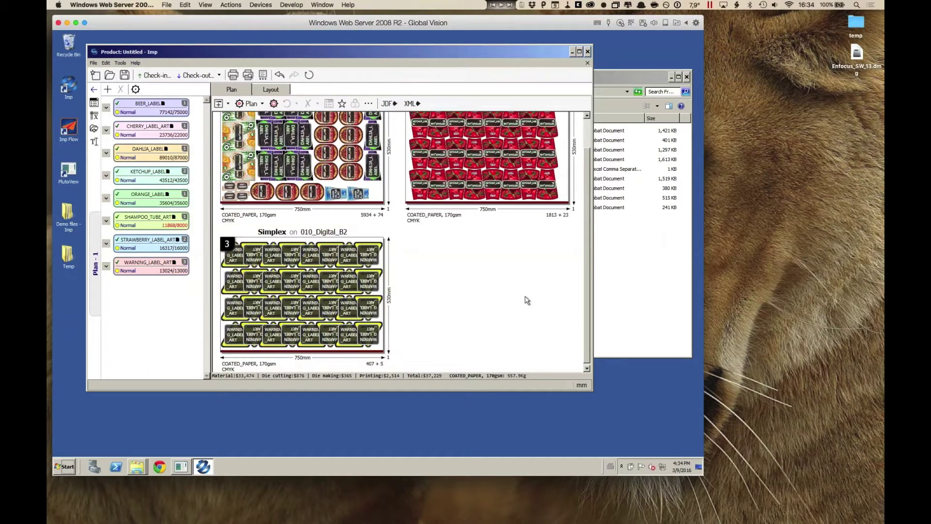
scroll(527, 301, up, 2)
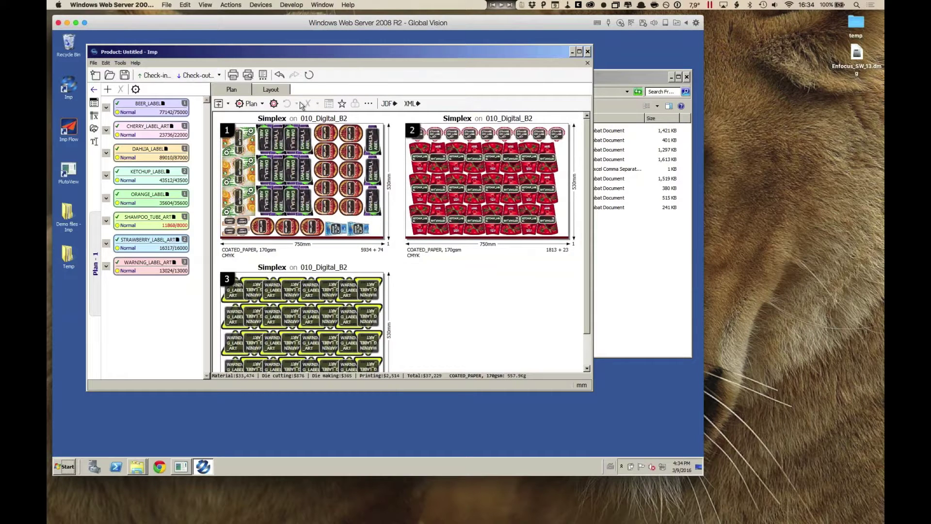
- Open layout 1 in the layout view and inspect the placement of individual dahlia, beer and orange labels on the sheet
click(275, 90)
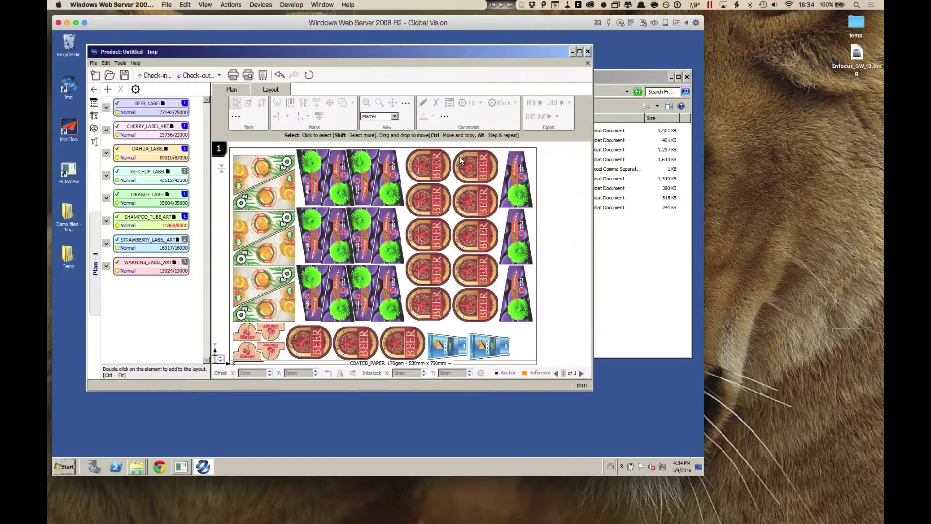
scroll(397, 246, up, 2)
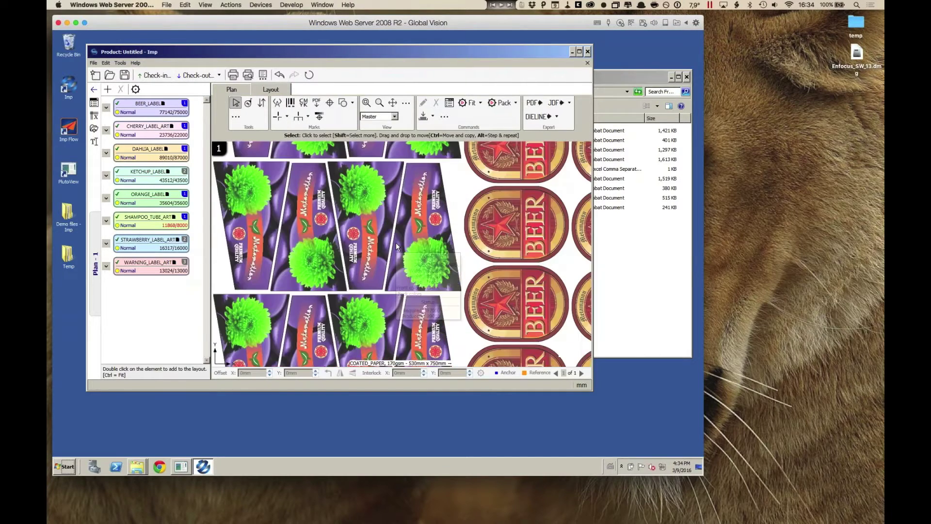
scroll(397, 247, down, 2)
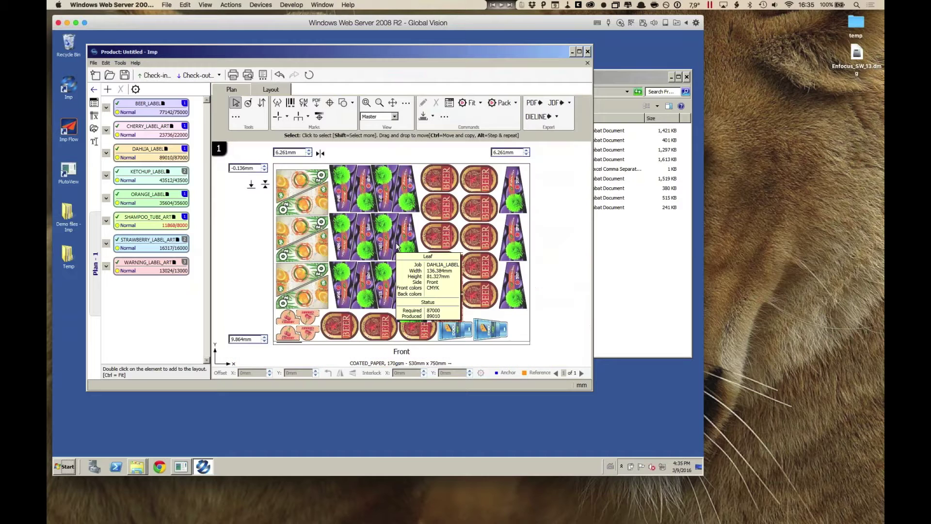
click(406, 209)
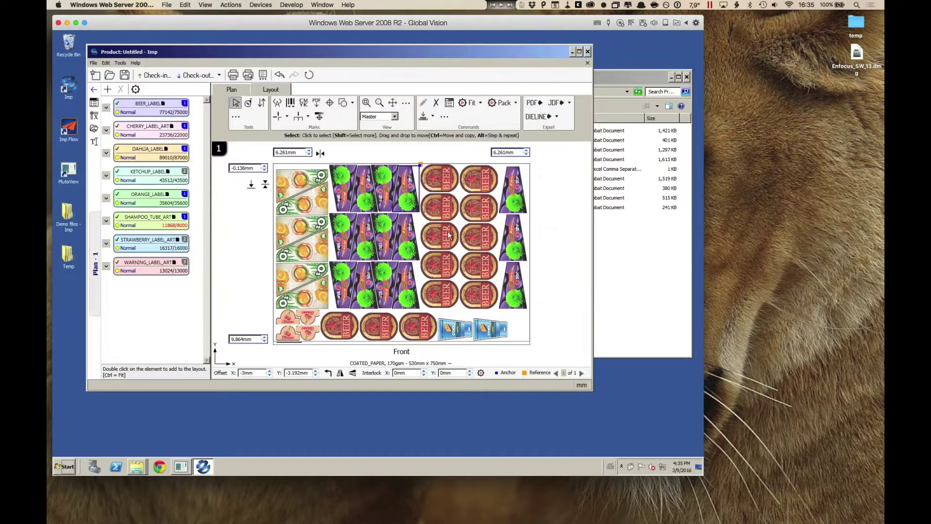
click(486, 241)
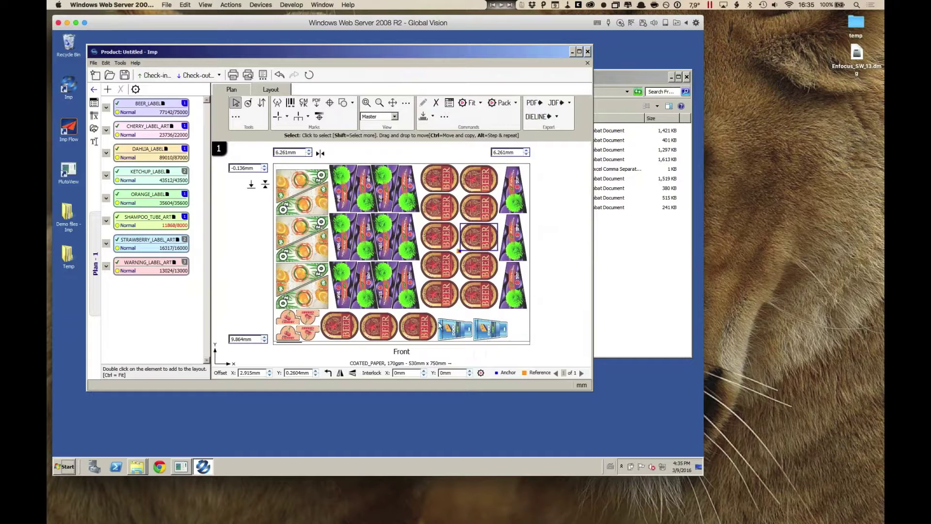
click(398, 301)
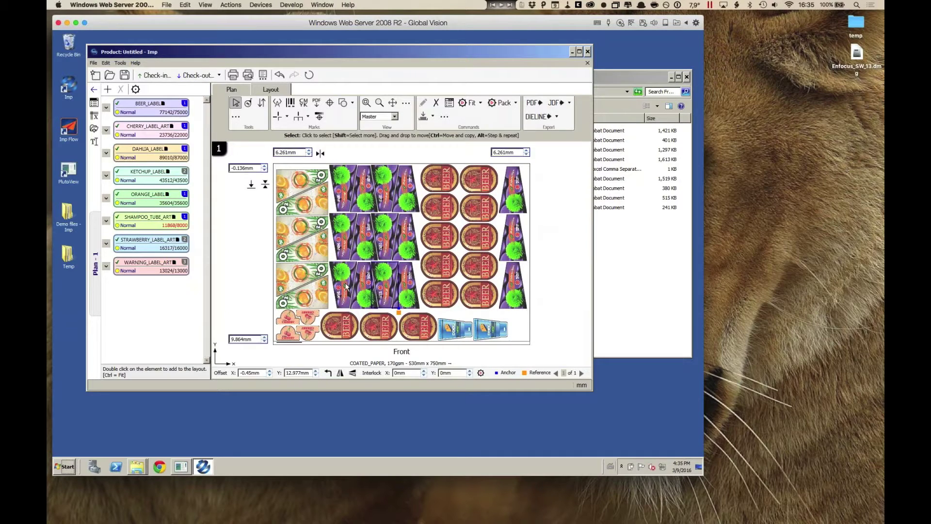
click(308, 243)
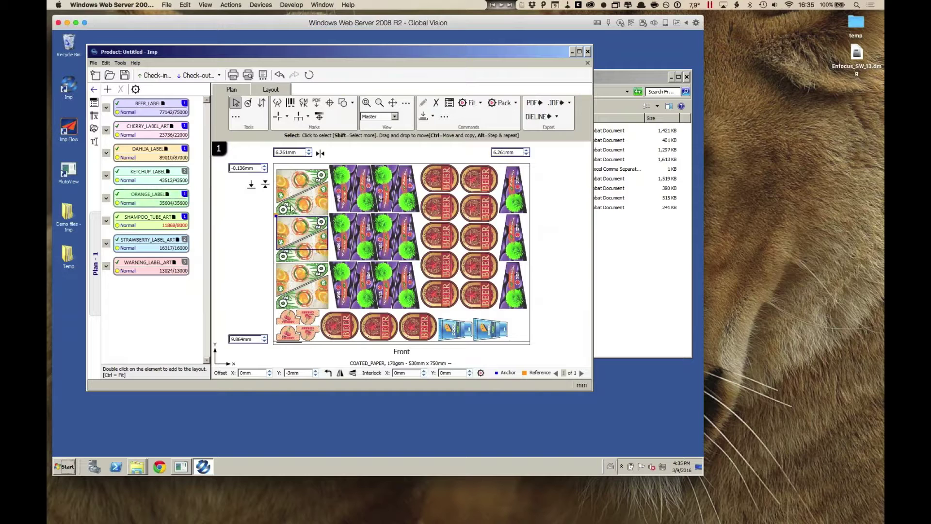
click(287, 190)
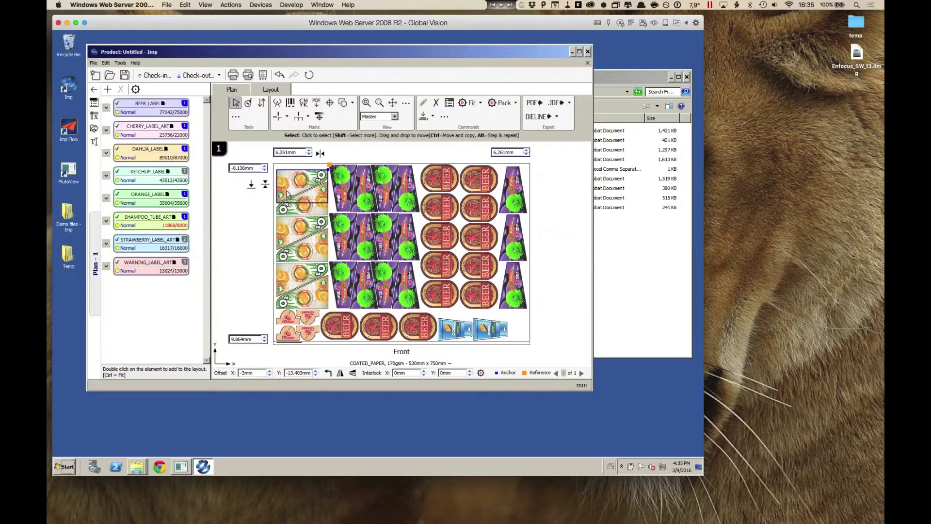
- Add one extra DAHLIA_LABEL and one extra KETCHUP_LABEL to layout 1 from the component list
click(149, 244)
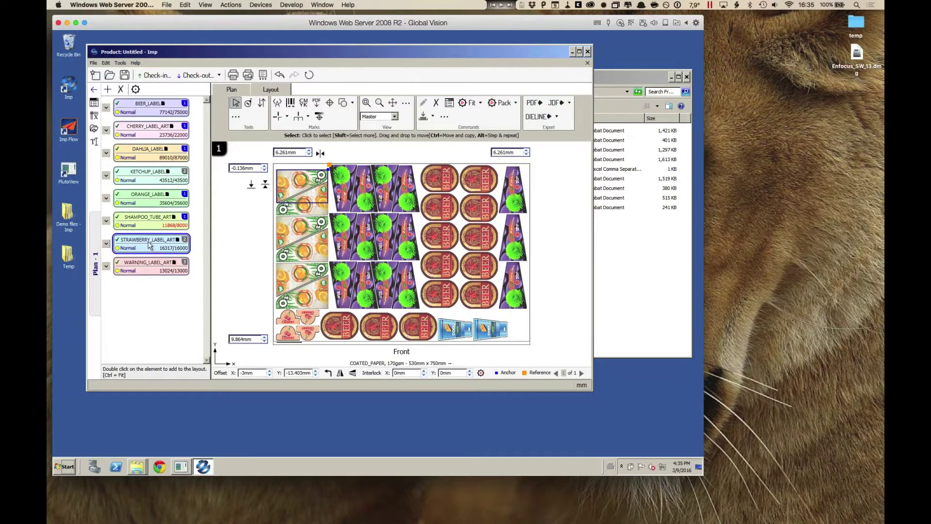
double_click(144, 159)
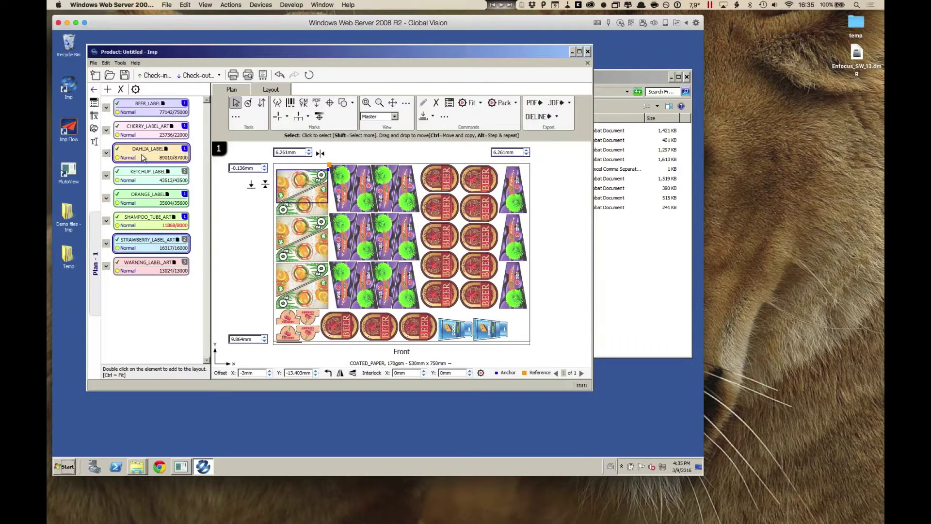
double_click(149, 179)
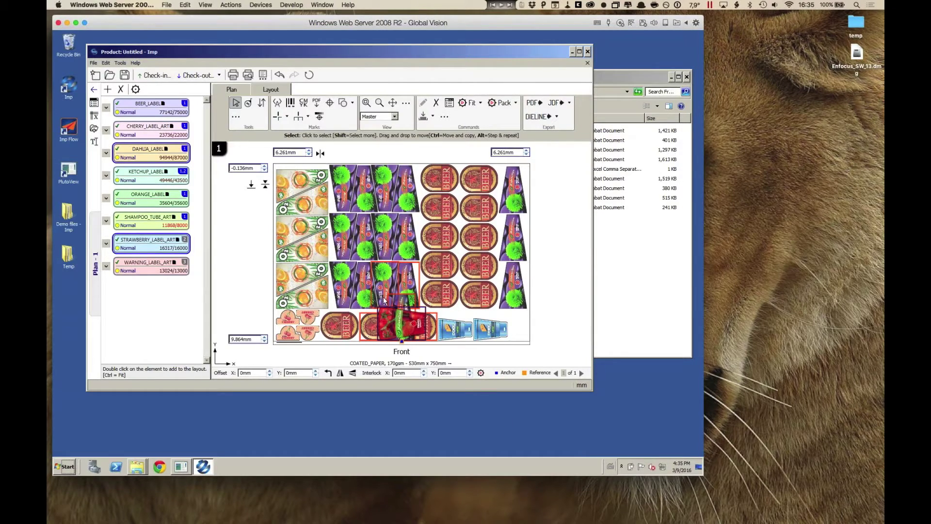
- Undo the additions of the extra ketchup and dahlia labels
click(108, 63)
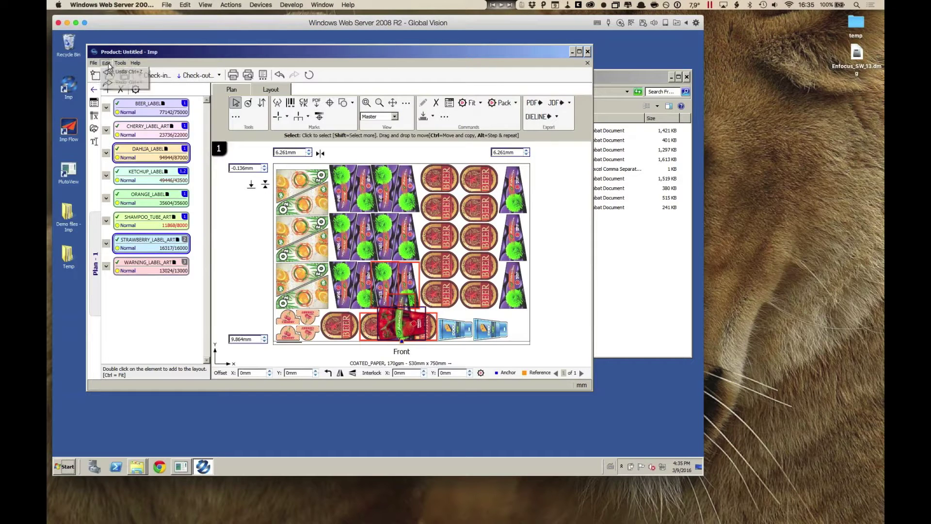
click(117, 72)
click(106, 62)
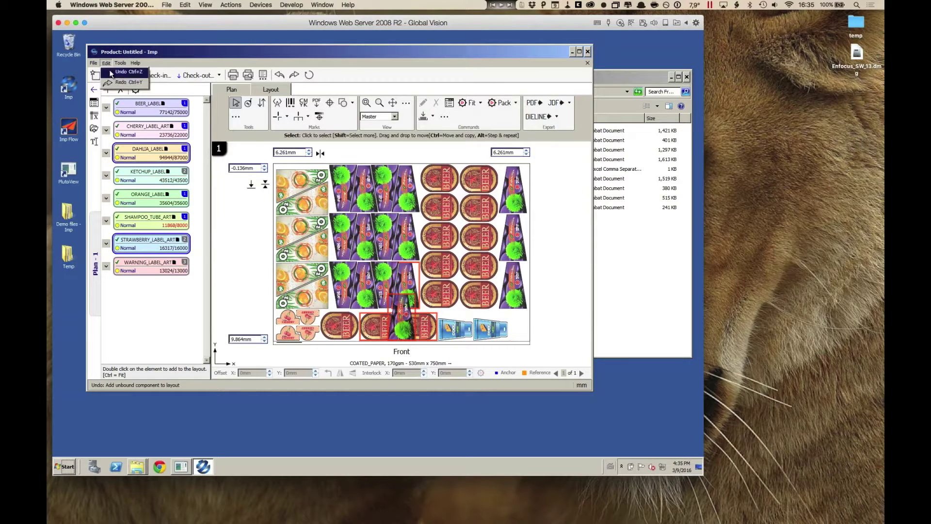
click(111, 72)
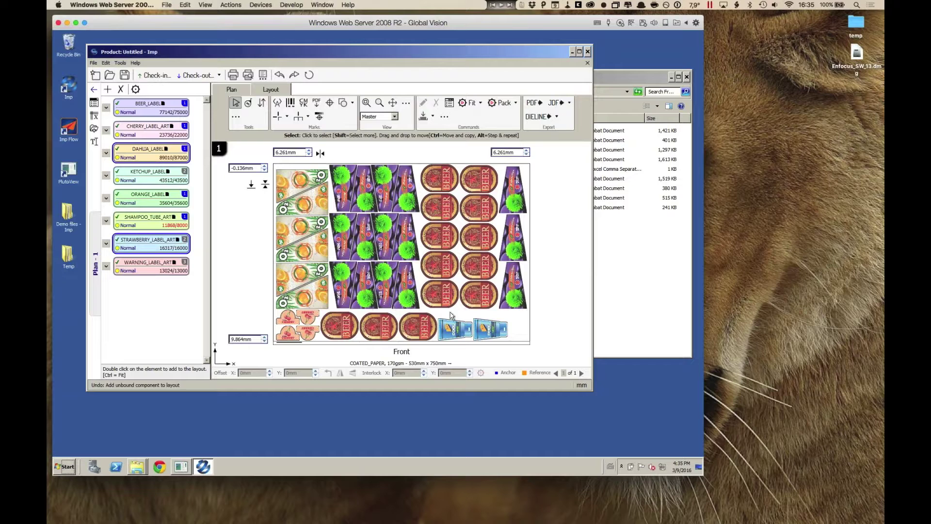
- Examine the JDF and dieline export options available for the layout
click(174, 103)
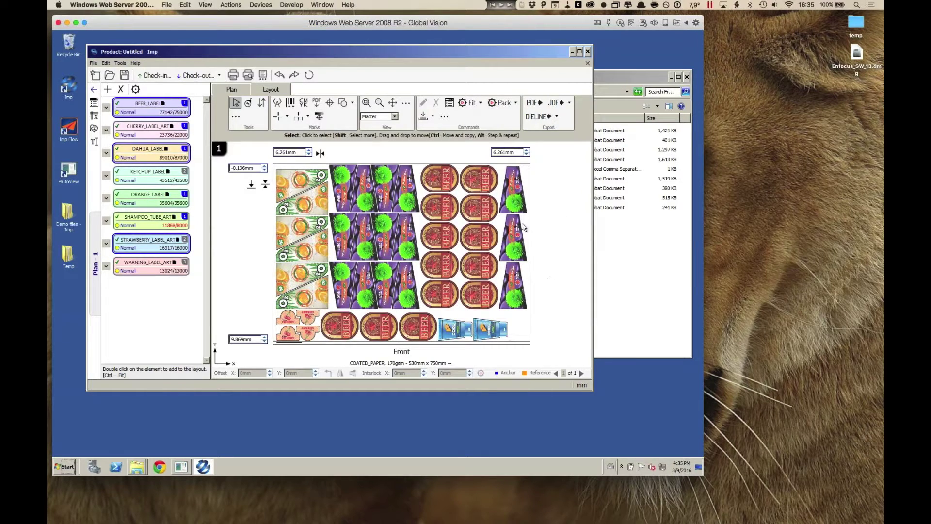
mouse_move(523, 227)
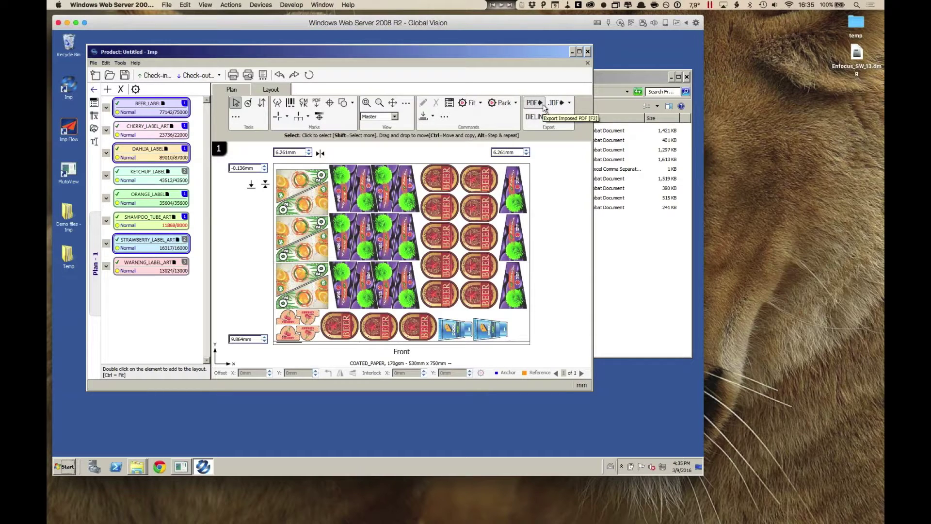
click(569, 103)
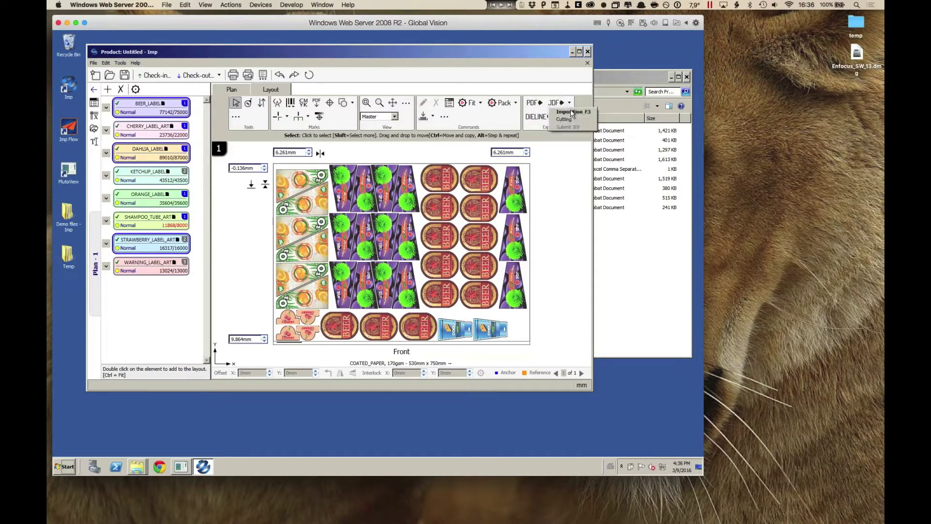
click(570, 100)
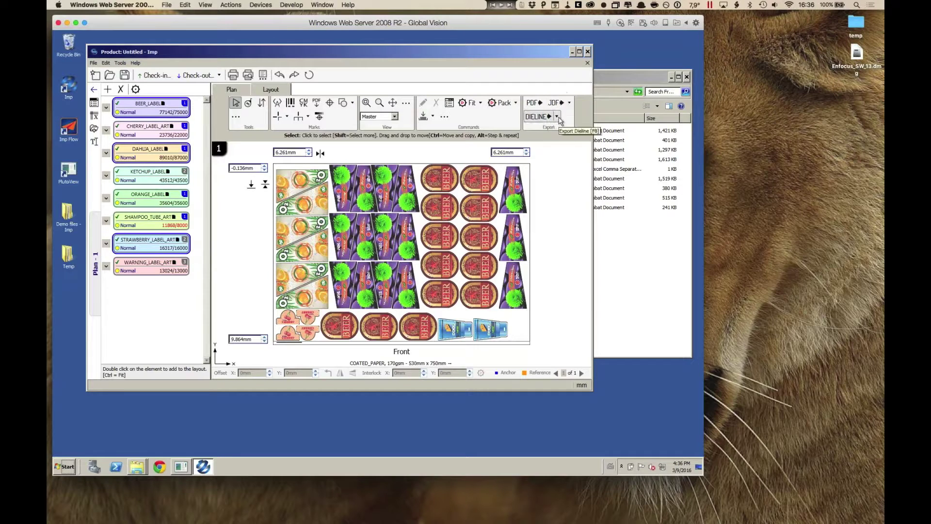
click(559, 118)
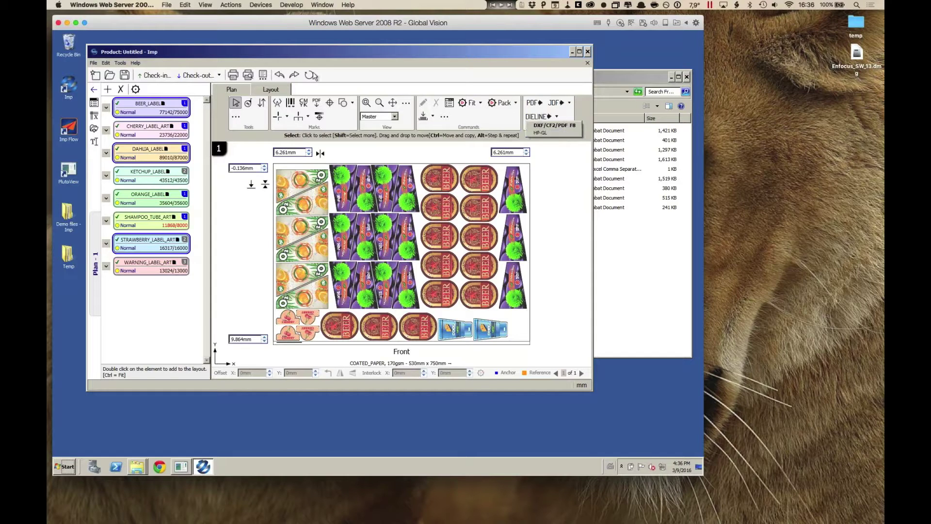
- Set up the plan report to include related component reports and check the component properties in the bound component report settings
click(262, 76)
click(263, 75)
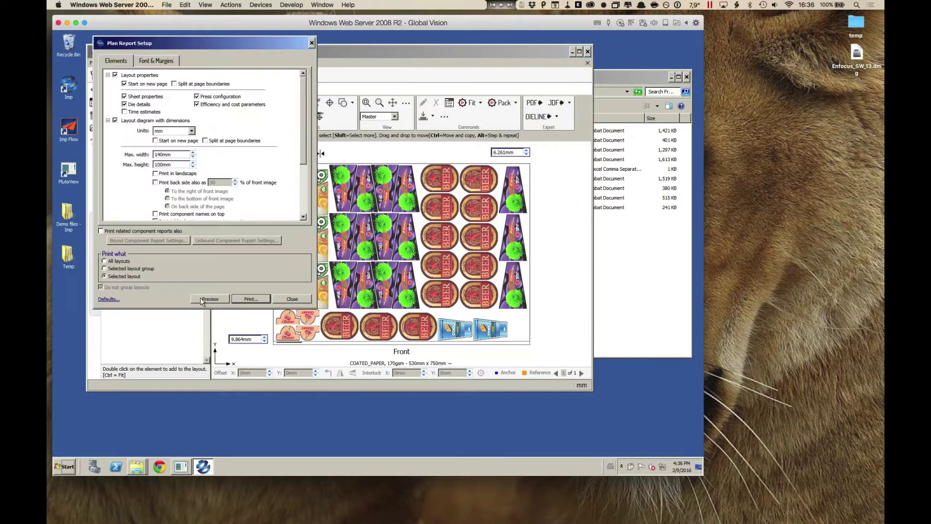
click(100, 231)
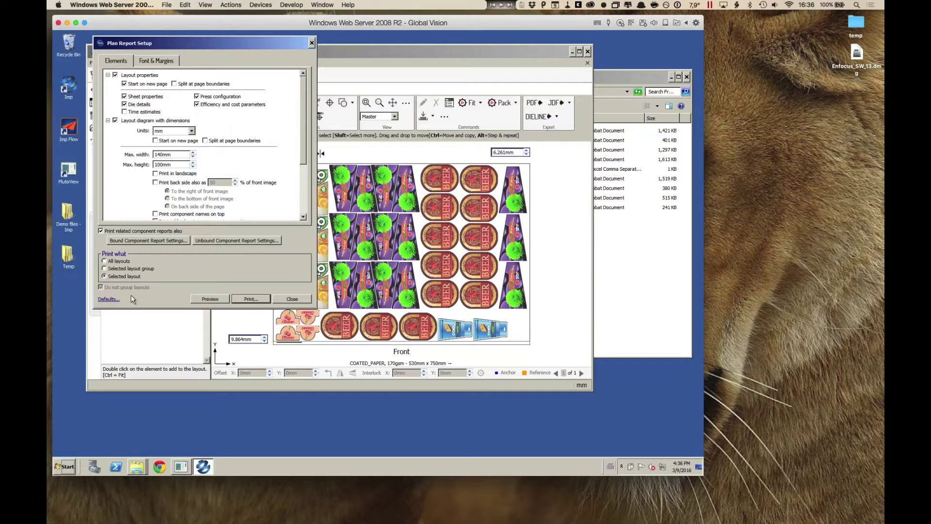
click(146, 240)
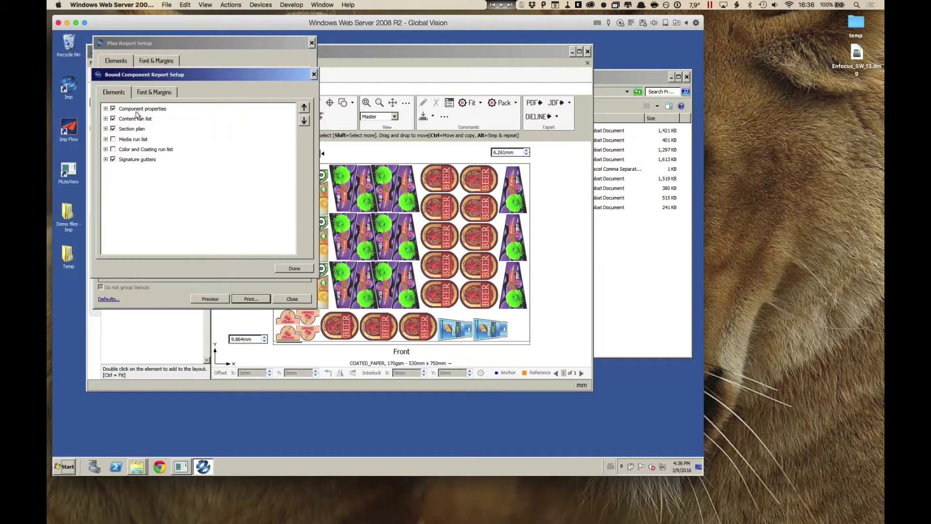
click(105, 108)
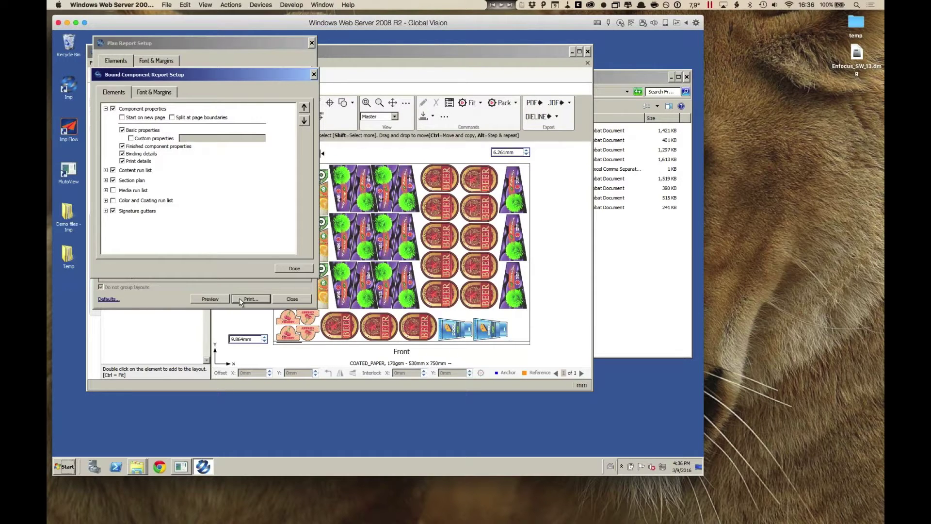
click(293, 267)
- Preview the plan report, examine the Layout 1 page with its costs and dimensioned diagram, and close the report
click(209, 298)
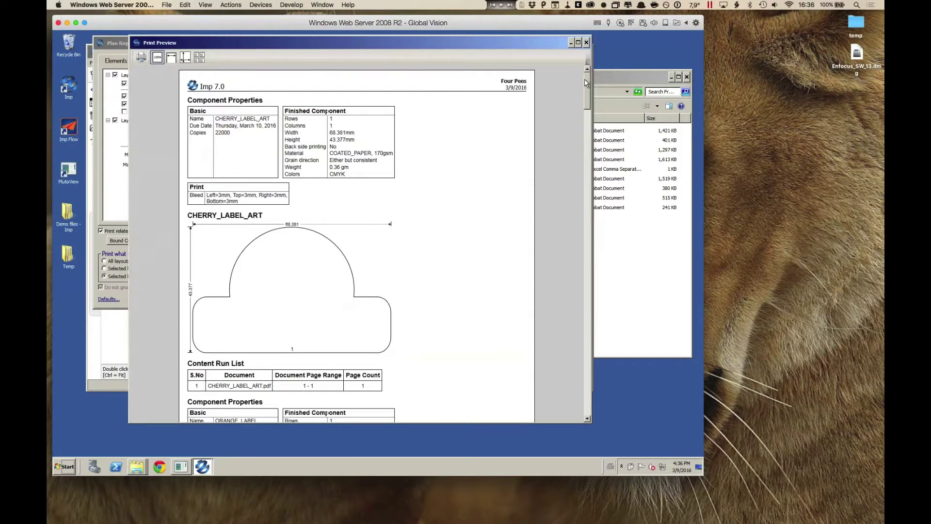
mouse_move(587, 81)
mouse_down()
mouse_move(575, 210)
mouse_move(582, 381)
mouse_move(586, 318)
mouse_move(586, 330)
mouse_up()
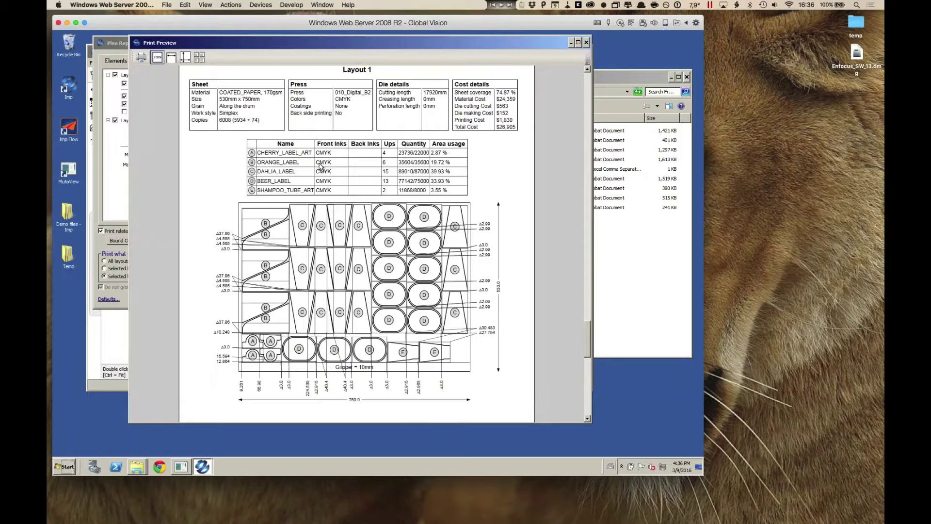
click(587, 44)
click(312, 44)
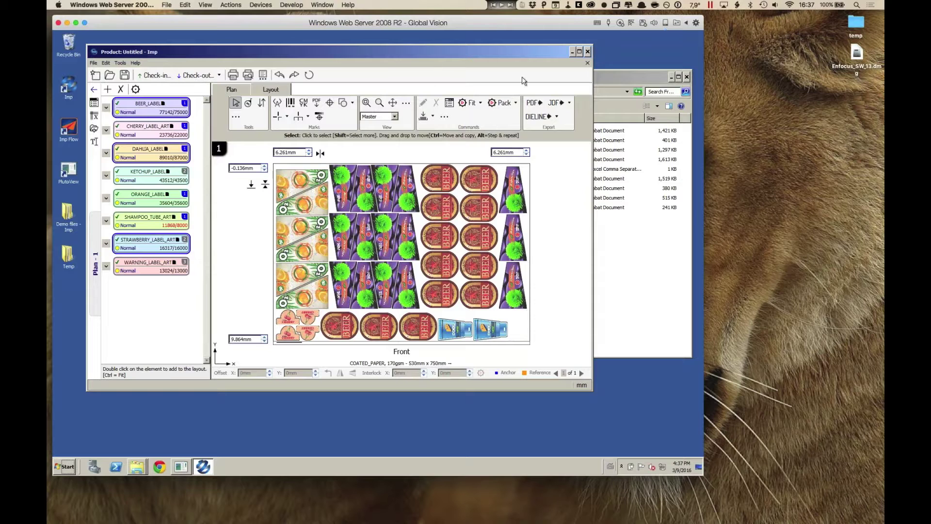
- Close the product, discarding its changes, and switch to the file explorer to open the "From naming conventions" folder under "10 - Ganging die-cut jobs"
click(588, 63)
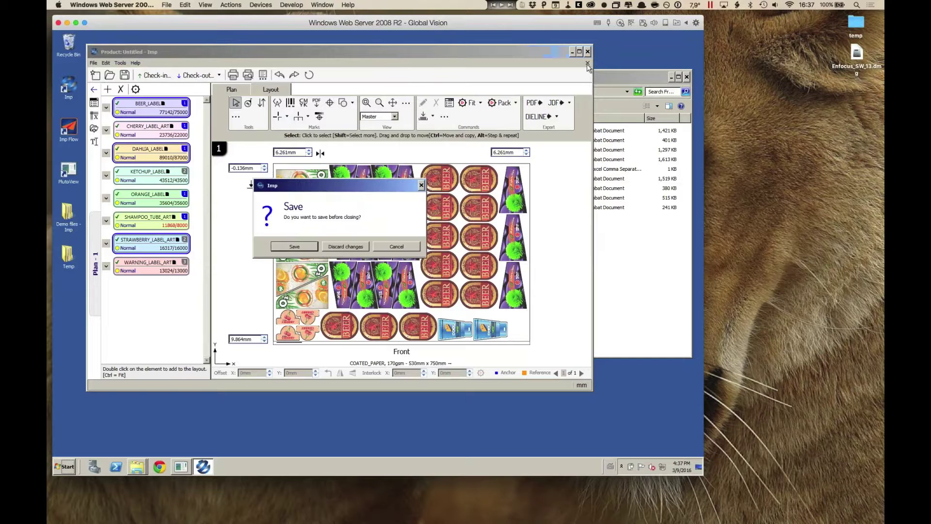
click(350, 246)
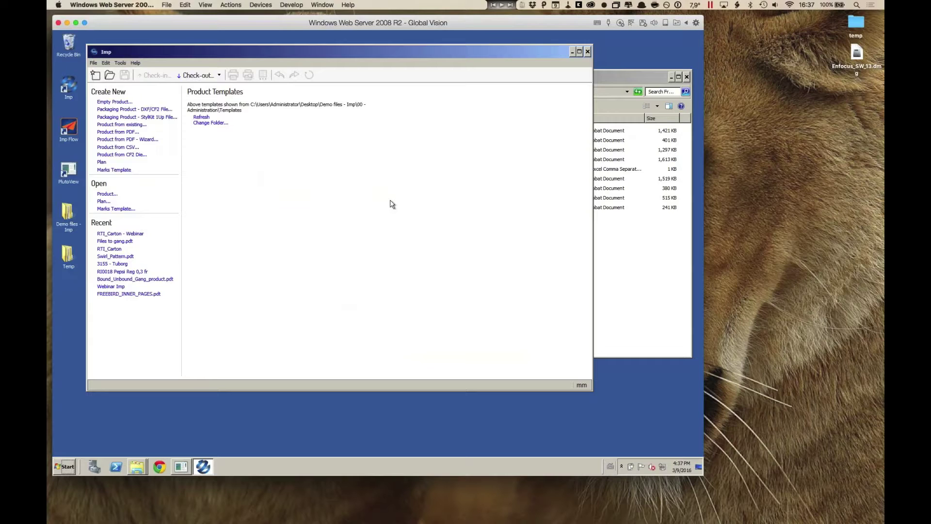
click(606, 273)
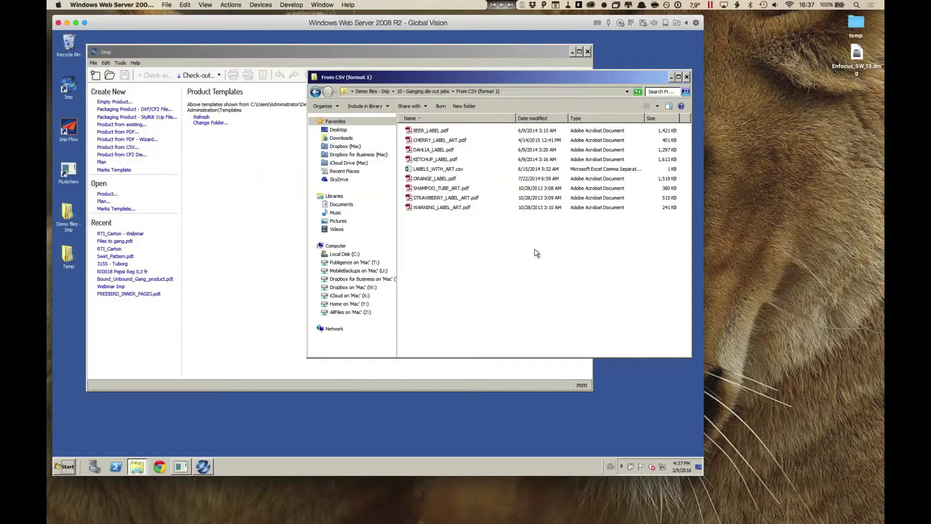
click(415, 91)
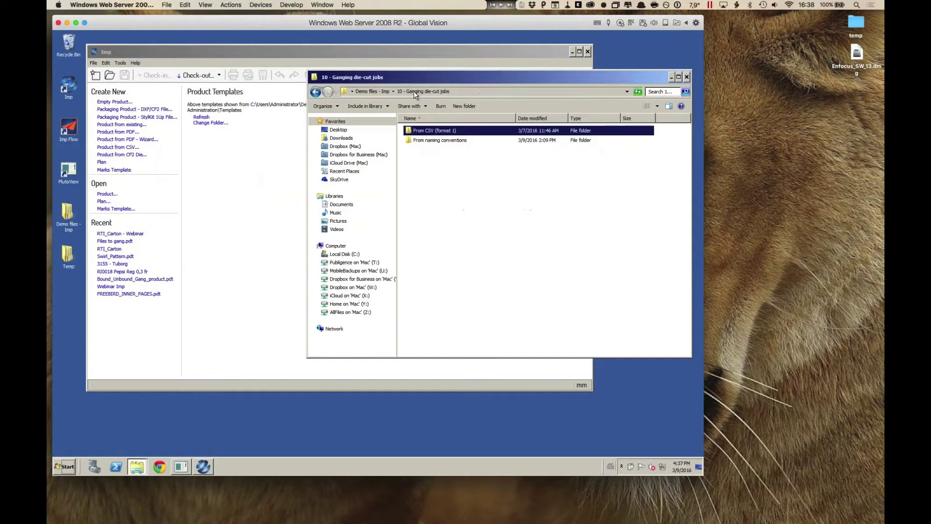
double_click(439, 140)
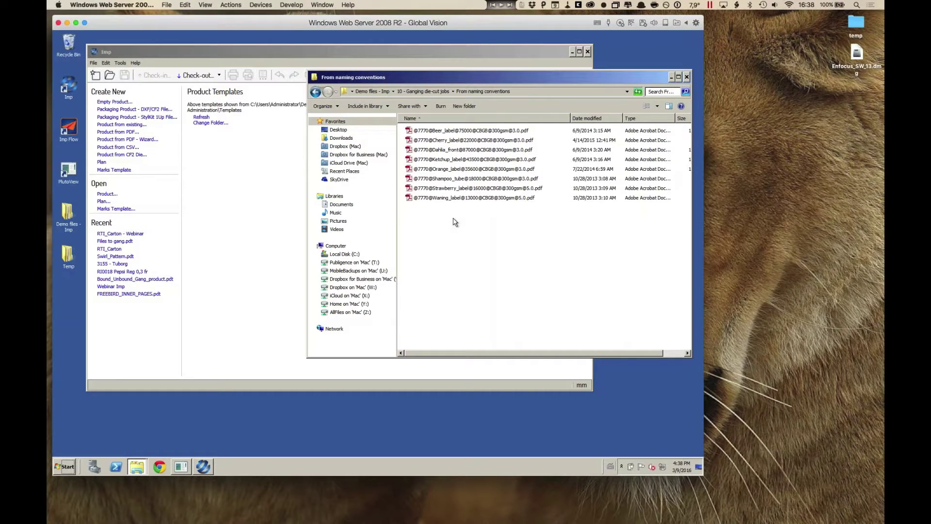
- Create a new product in Imp from all eight label PDFs, accepting the proposed product properties and common import settings
drag(434, 214, 223, 166)
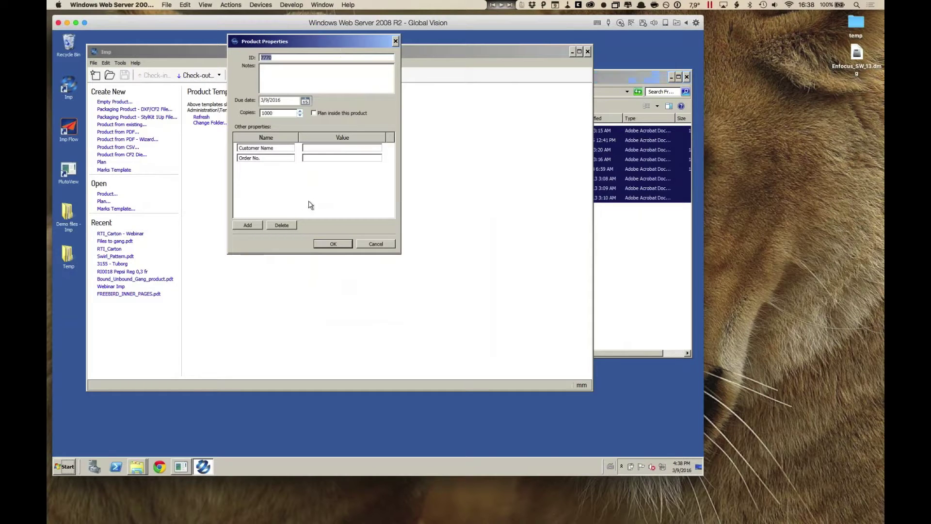
double_click(279, 113)
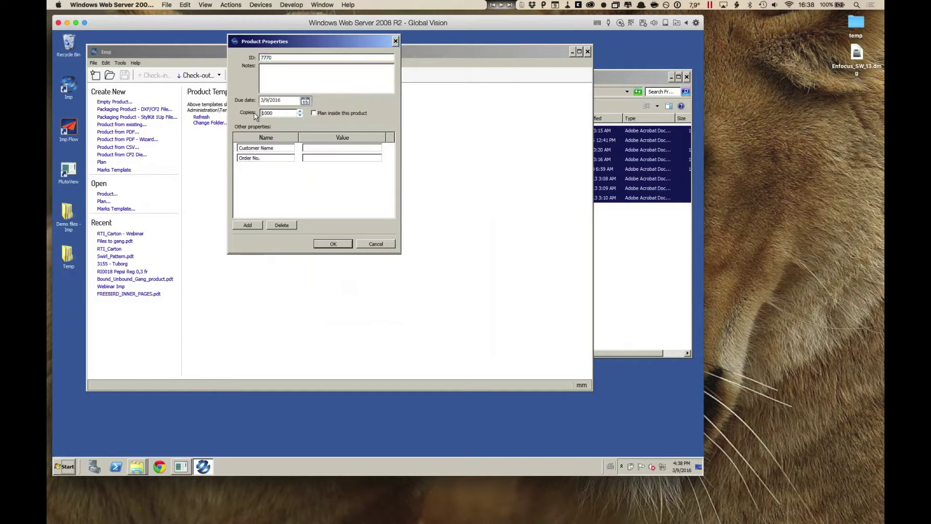
click(276, 114)
click(340, 244)
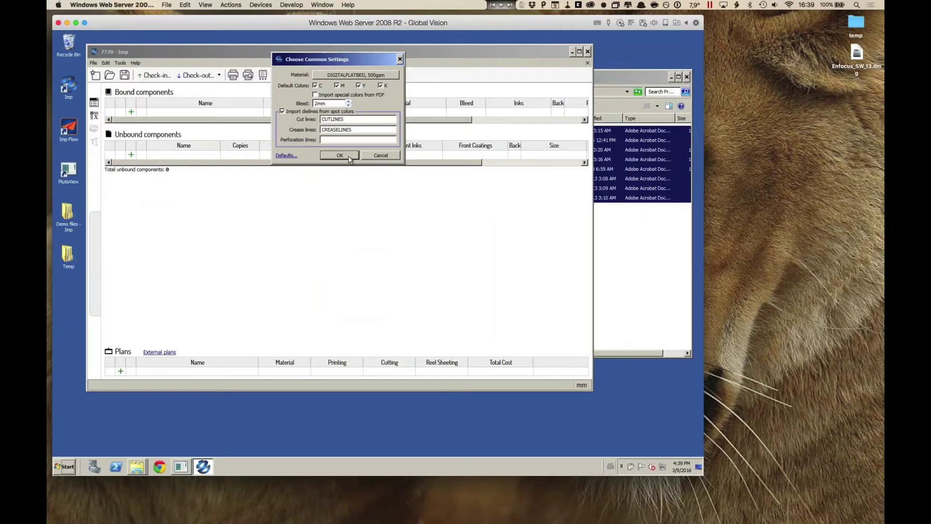
click(348, 155)
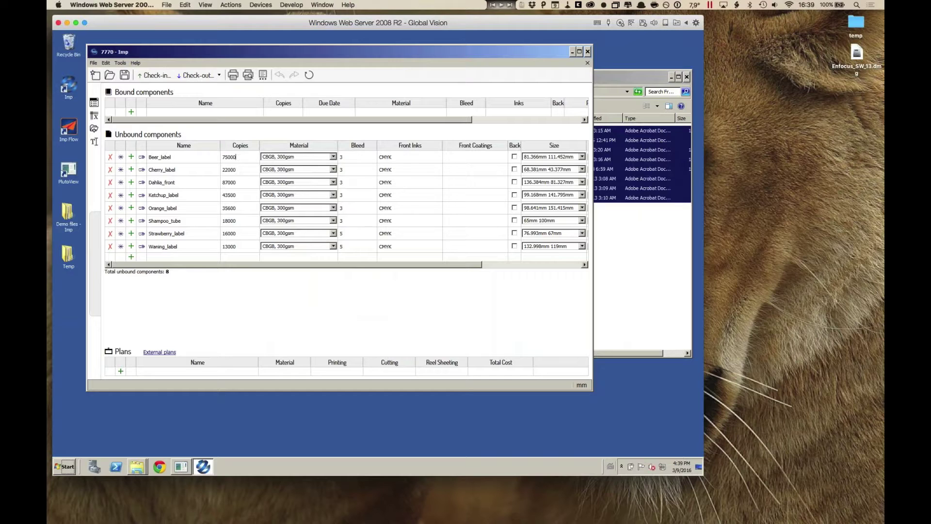
- Check the copies of the imported Cherry_label, Dahlia_front and Ketchup_label components, and return to the "From naming conventions" folder
click(240, 170)
click(241, 182)
click(240, 195)
click(653, 266)
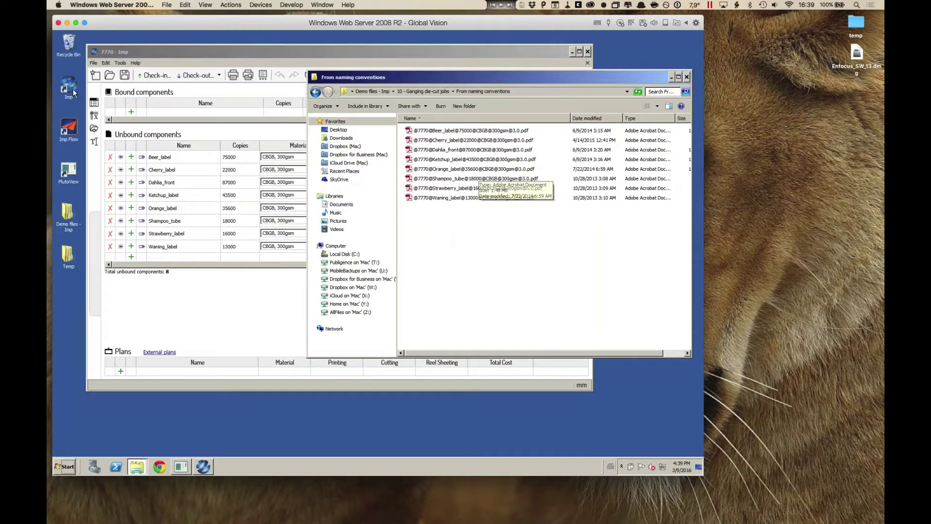
- Browse to the Imp7 folder inside Insoft Automation on the C: drive and open impui.ini in Notepad
double_click(68, 257)
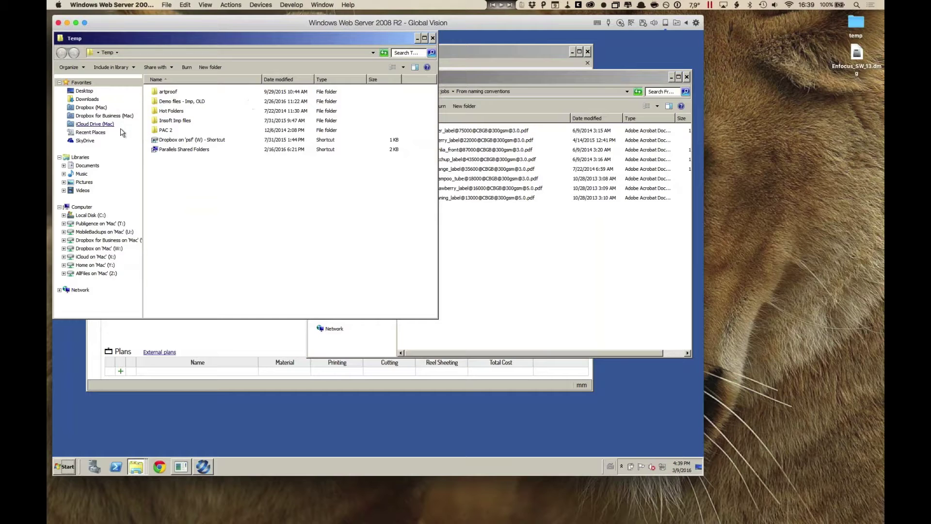
click(100, 216)
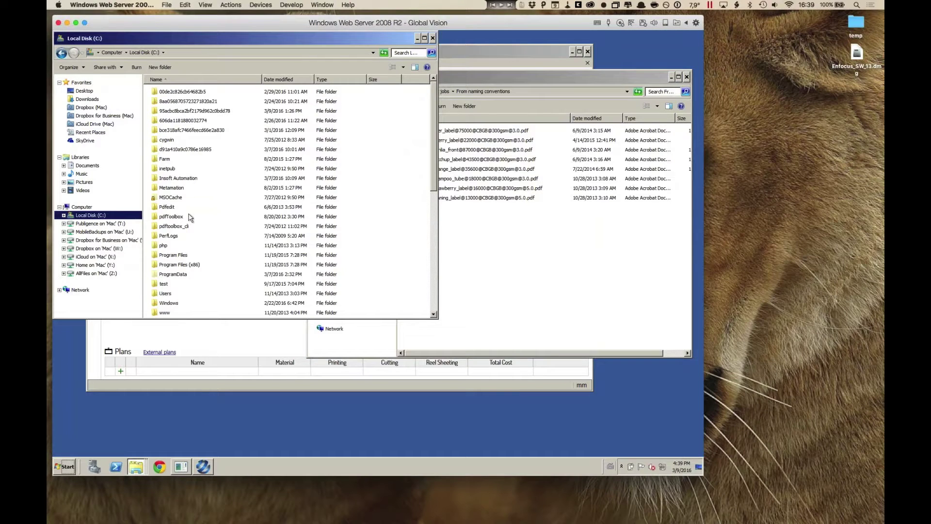
click(179, 179)
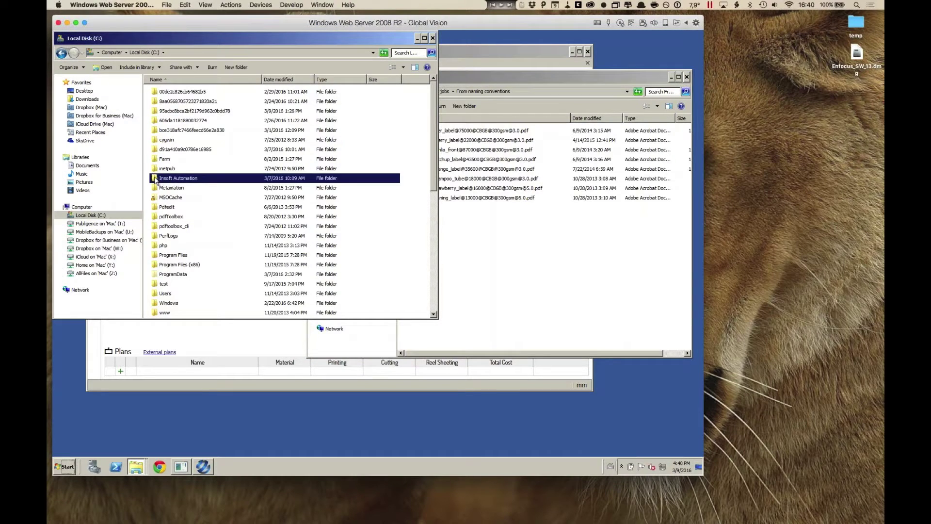
double_click(158, 181)
double_click(156, 93)
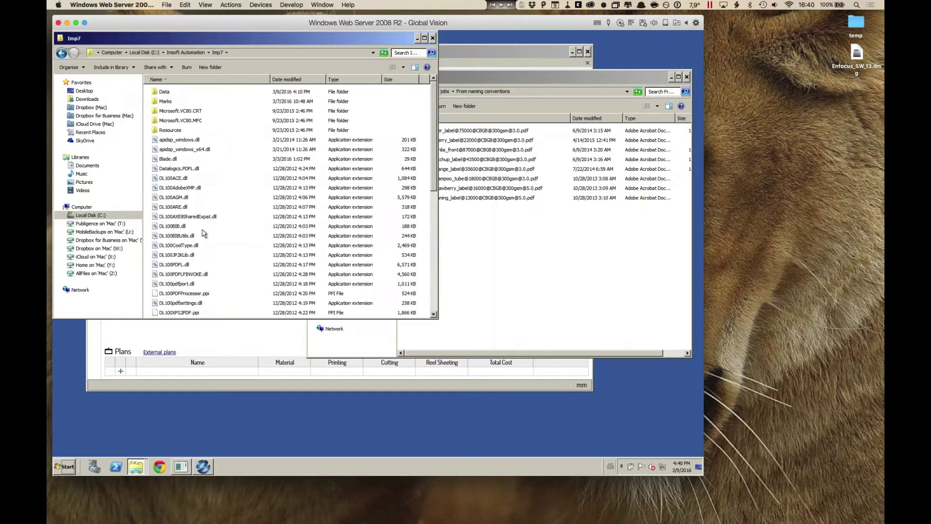
scroll(217, 237, down, 6)
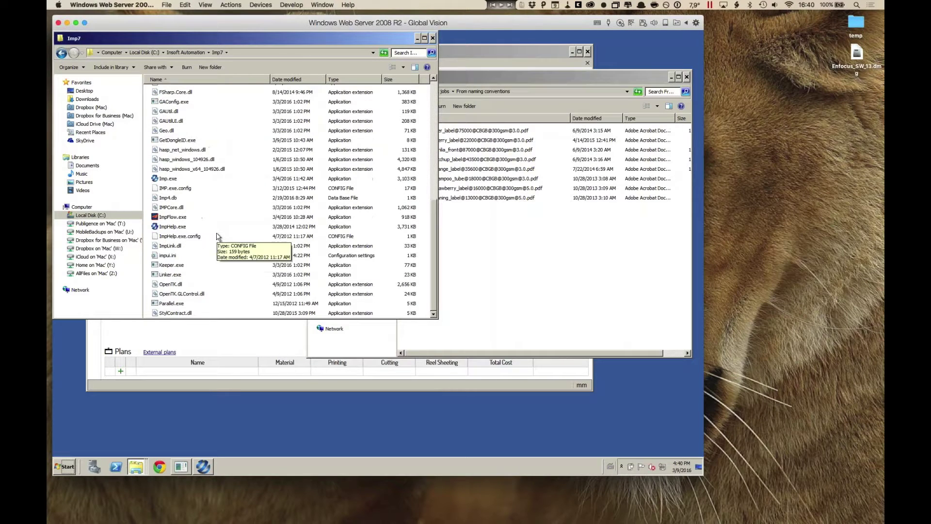
click(156, 256)
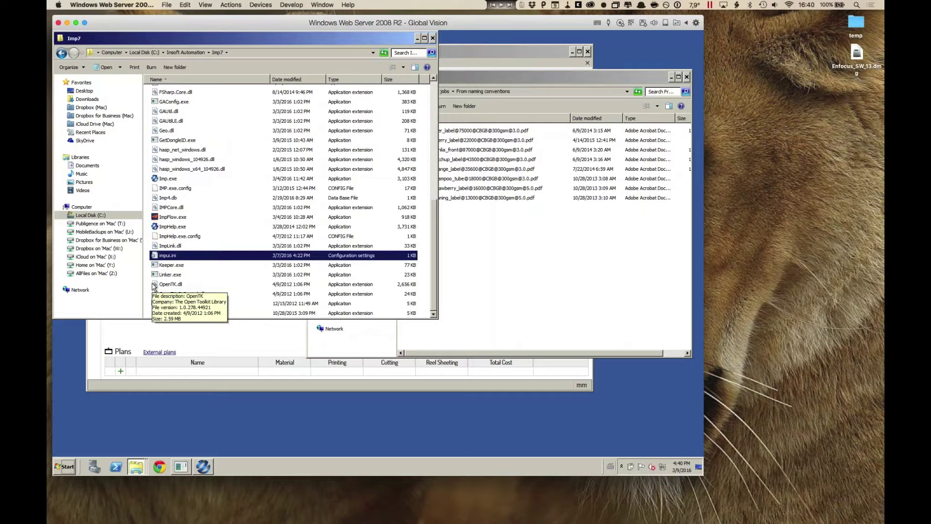
double_click(156, 257)
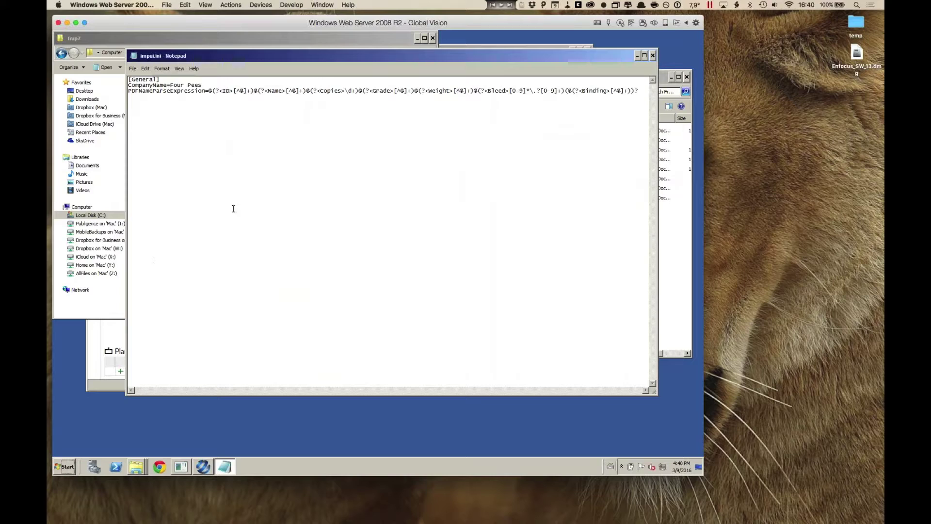
- Review the company name entry, copy the full PDFNameParseExpression value from impui.ini, and close the file
drag(201, 86, 121, 86)
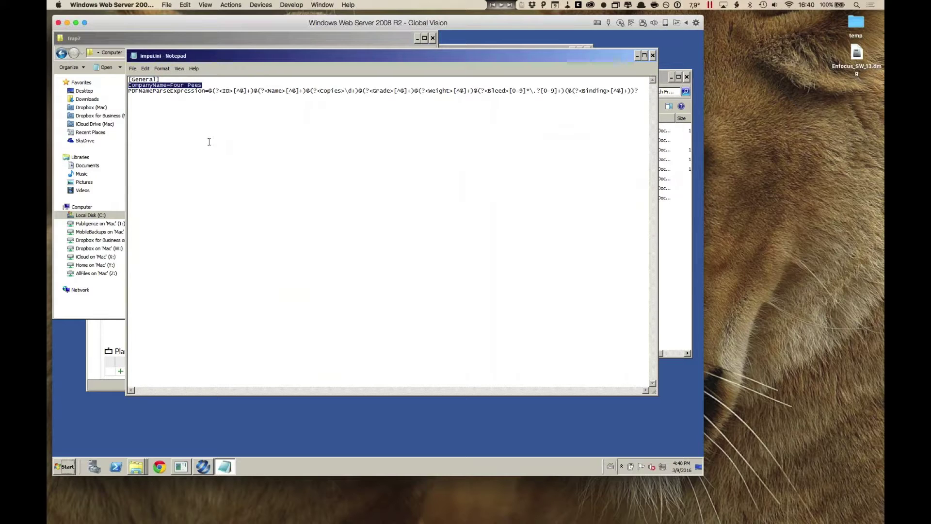
click(245, 119)
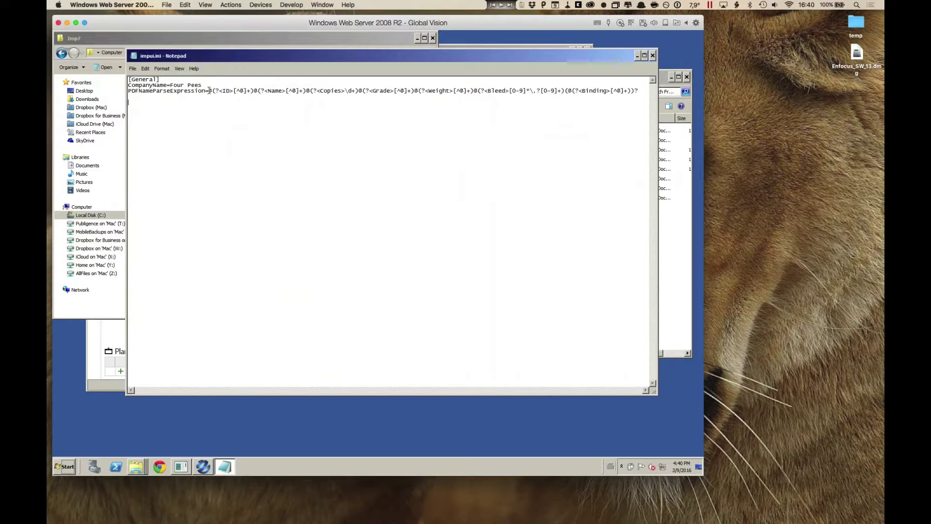
drag(209, 91, 630, 94)
right_click(611, 91)
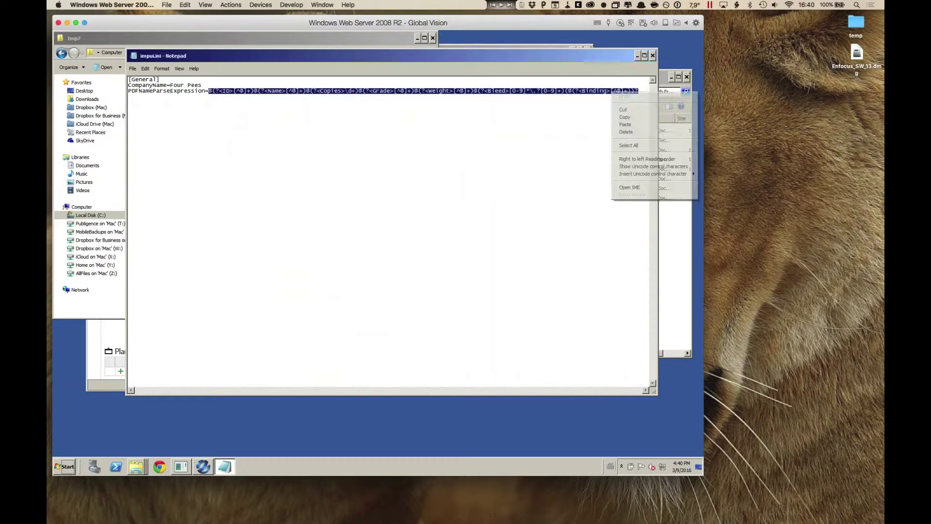
click(622, 119)
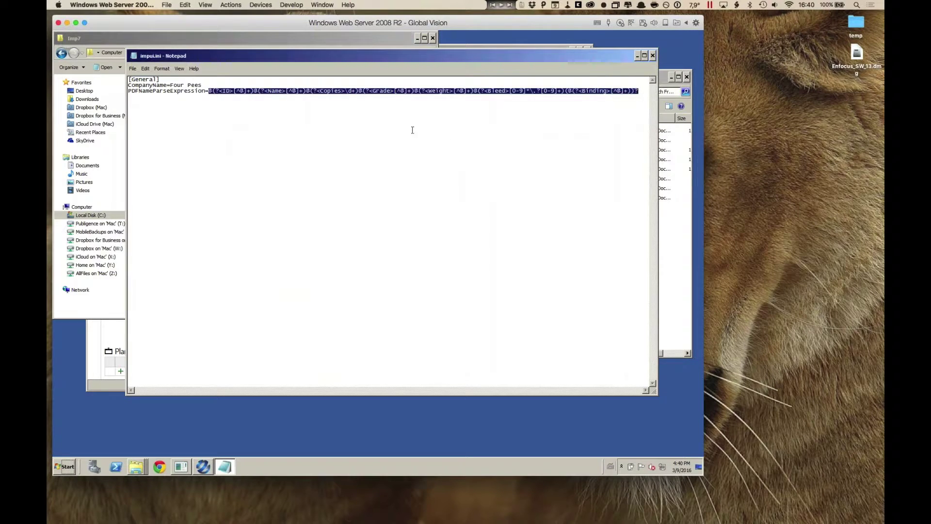
click(419, 130)
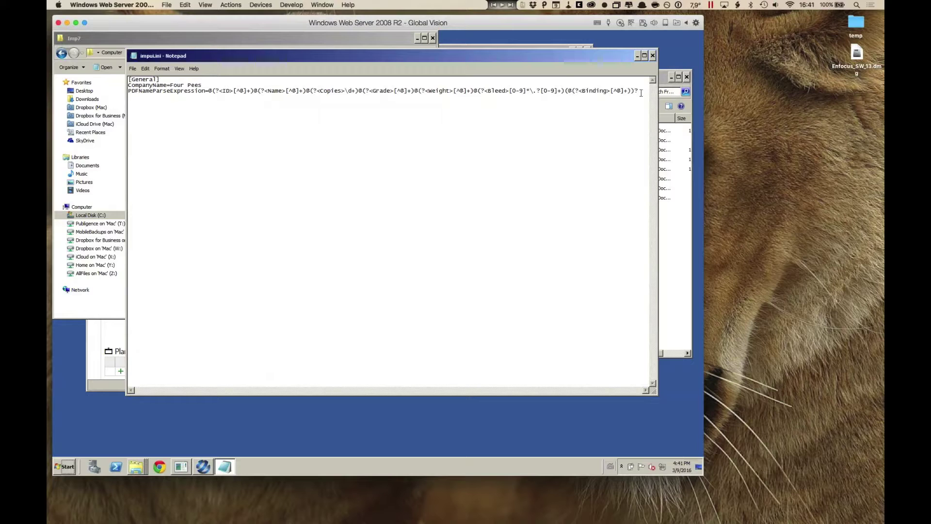
click(653, 55)
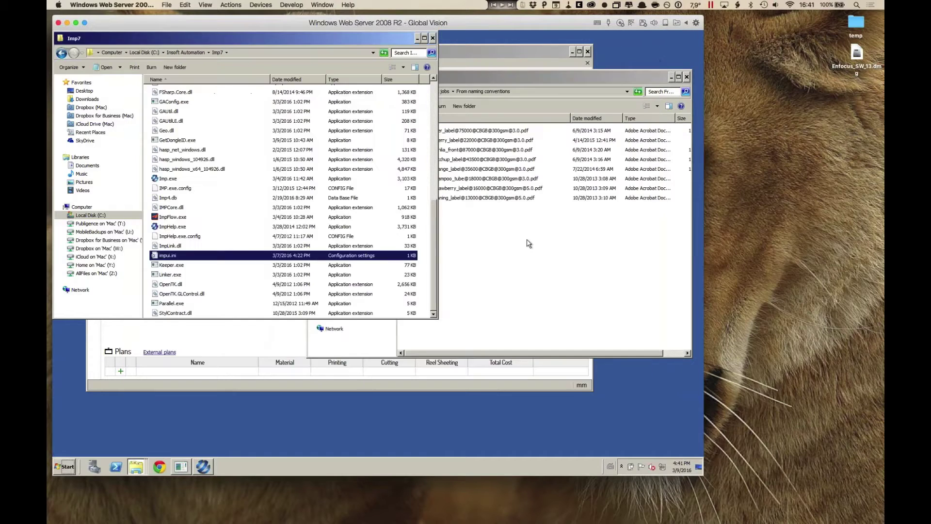
- Switch to the regex101 page in Safari and paste the copied expression as the regular expression
key(super+Tab)
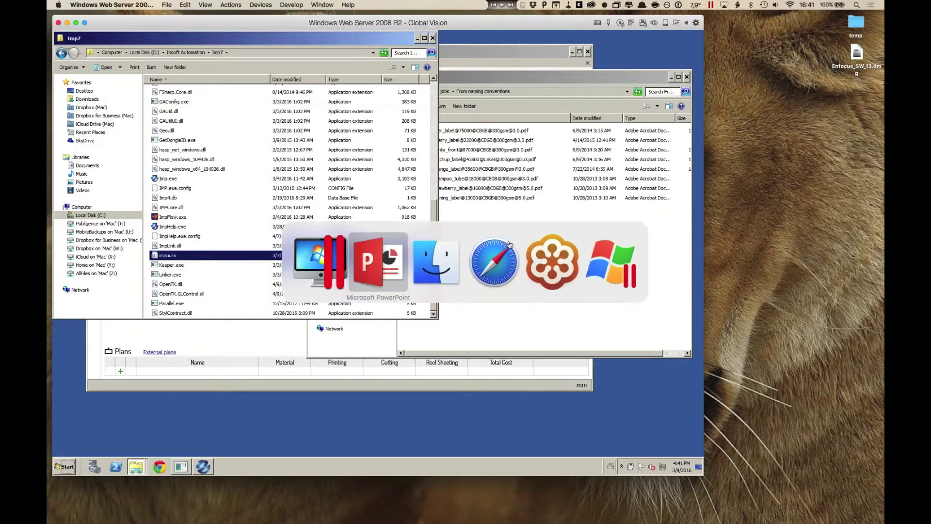
click(487, 262)
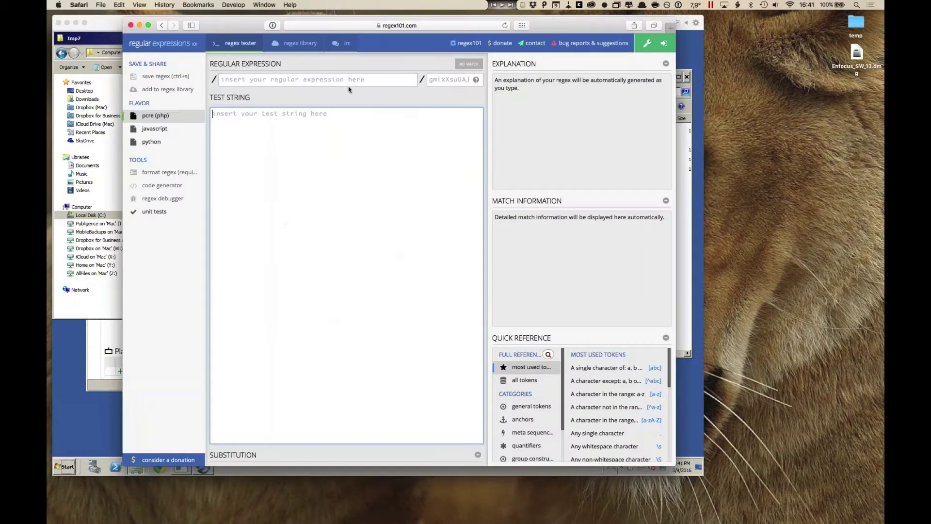
click(331, 80)
right_click(306, 79)
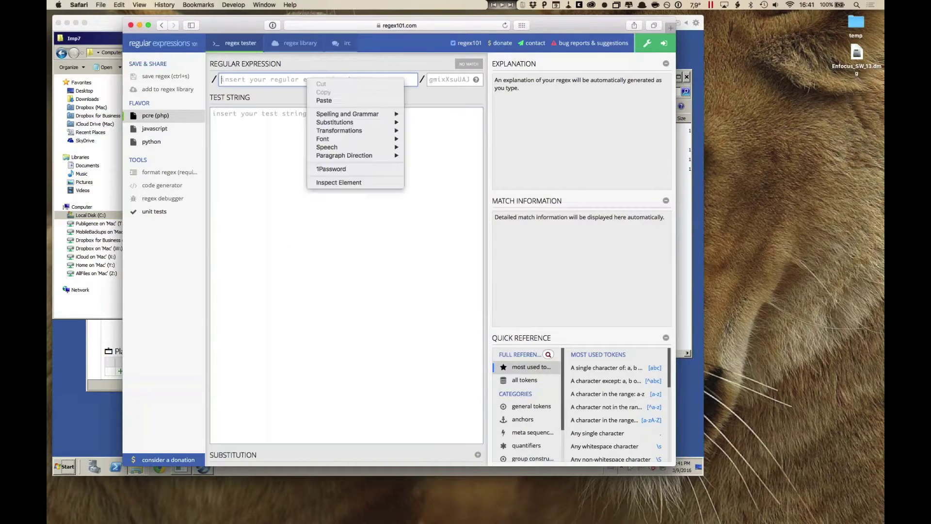
click(324, 101)
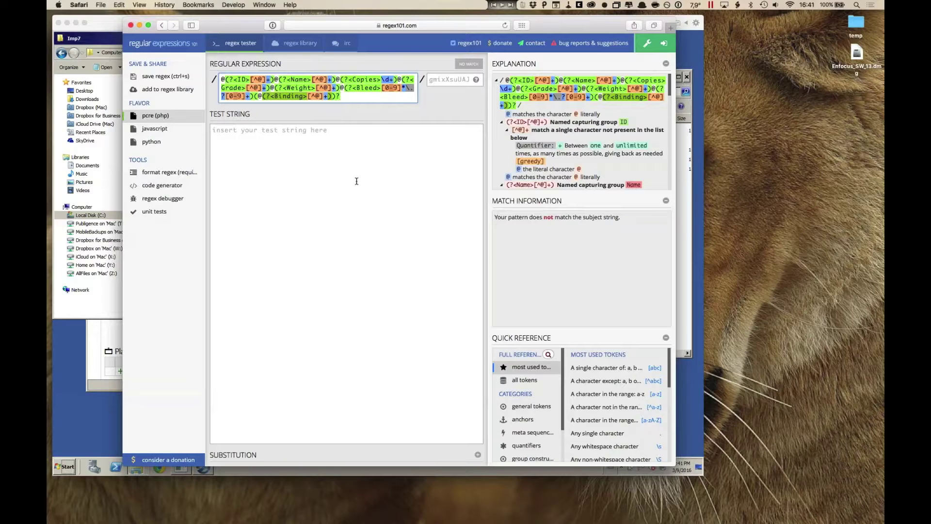
- Copy the Cherry_label PDF's file name without its extension and paste it into regex101 as the test string
click(681, 264)
click(495, 143)
click(494, 142)
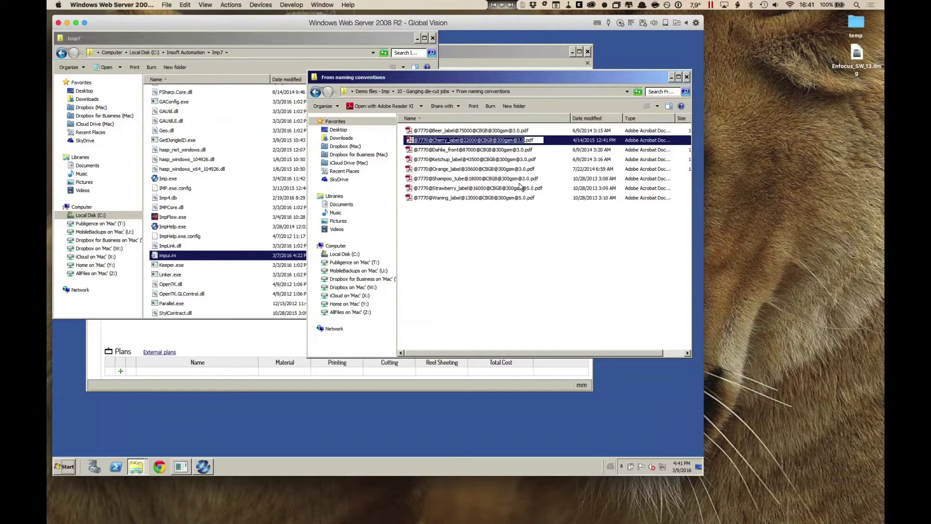
key(super+Tab)
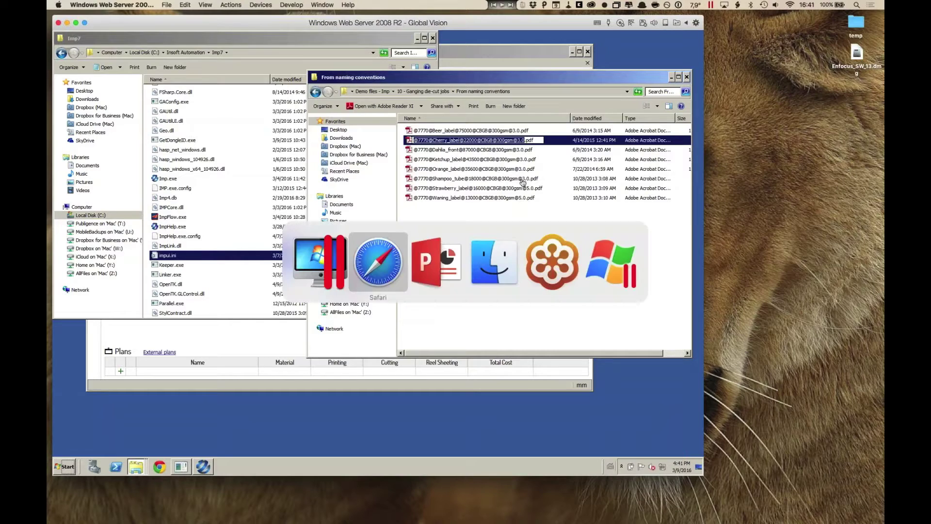
click(386, 274)
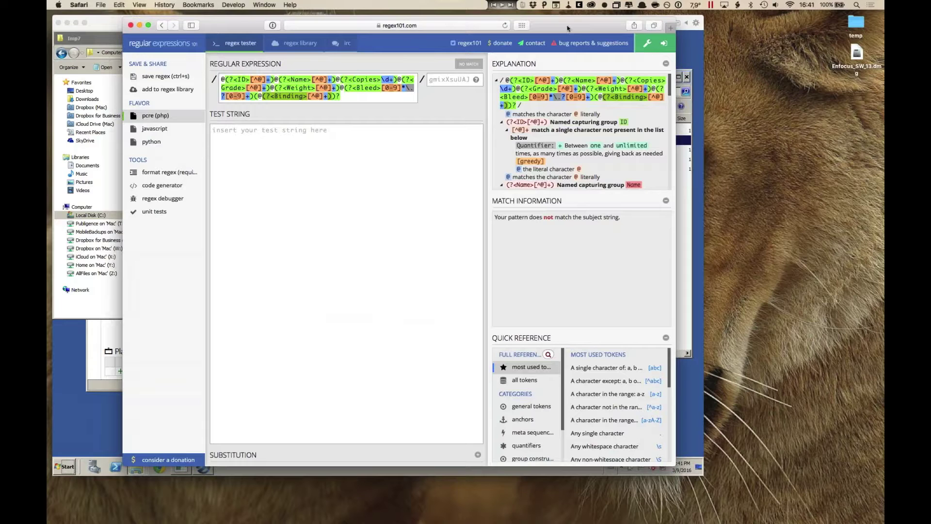
drag(568, 25, 572, 18)
click(347, 125)
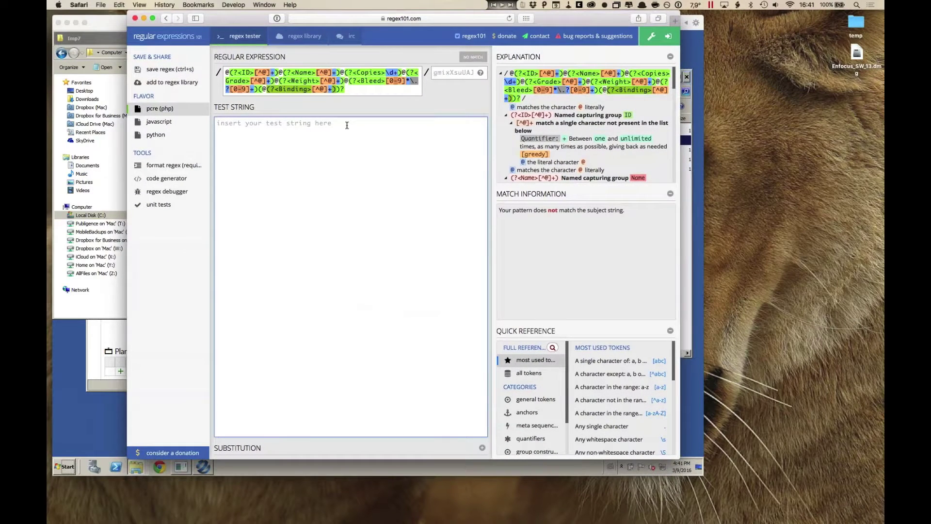
key(super+v)
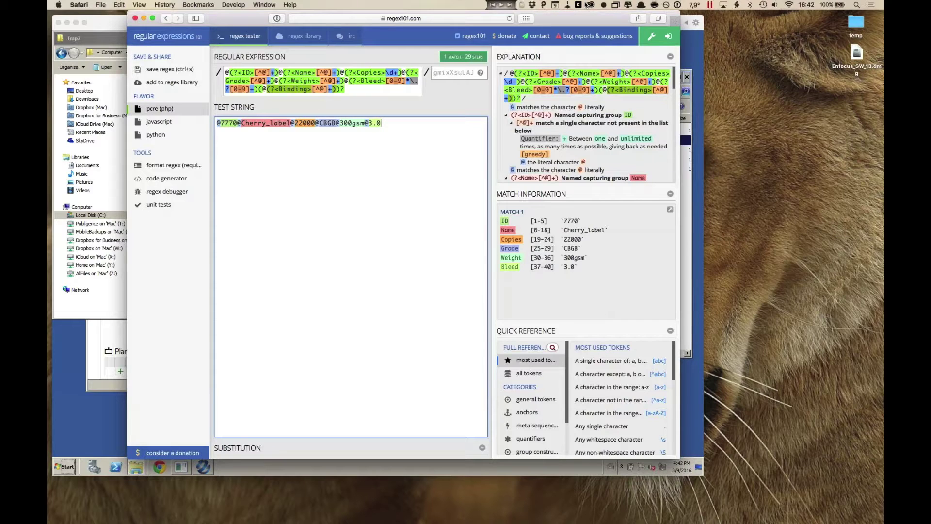
- Hide Safari and close the Imp7 folder window
key(super+h)
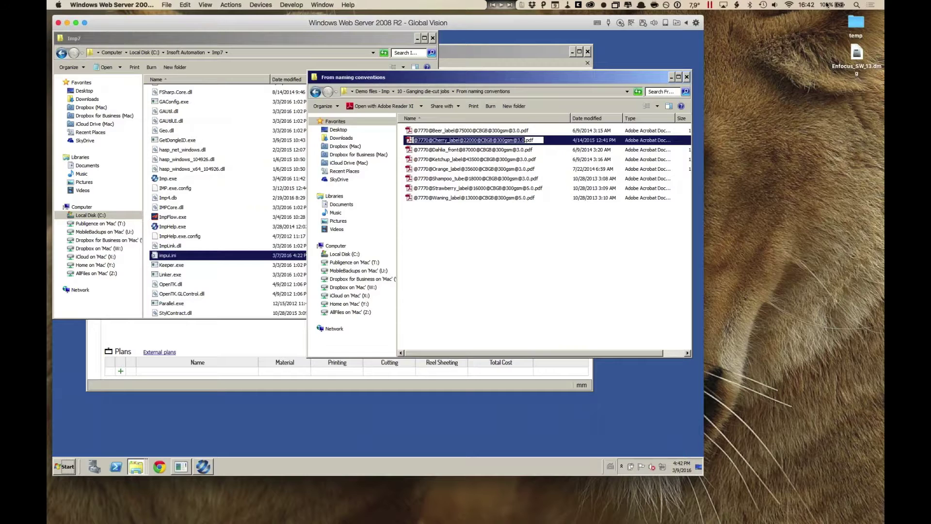
click(380, 42)
drag(380, 45, 385, 49)
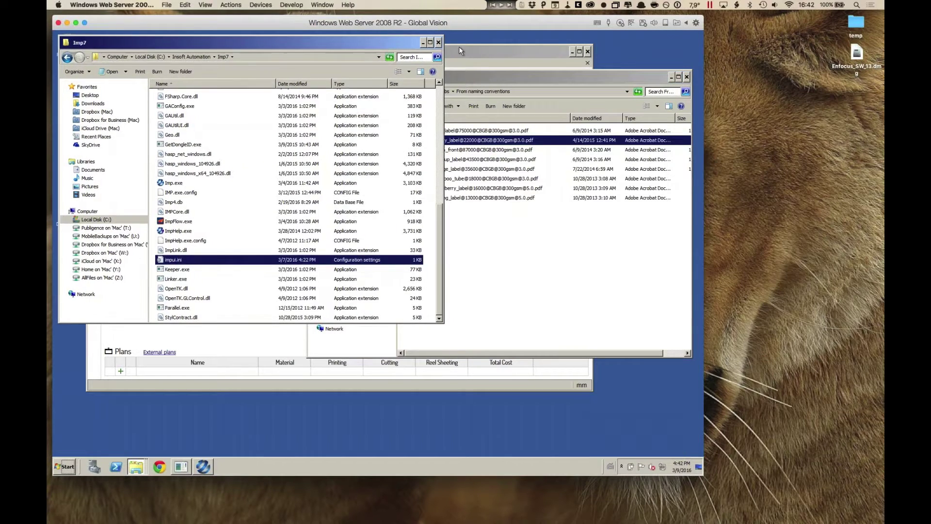
click(438, 43)
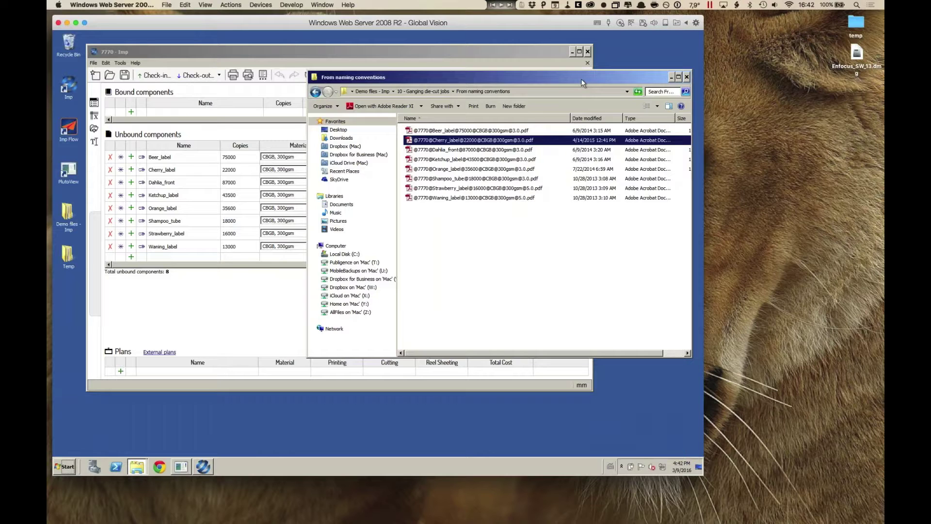
- Launch PlutoView to open the PDF Name Expression Builder, and minimise the "From naming conventions" folder and Imp windows behind it
click(72, 173)
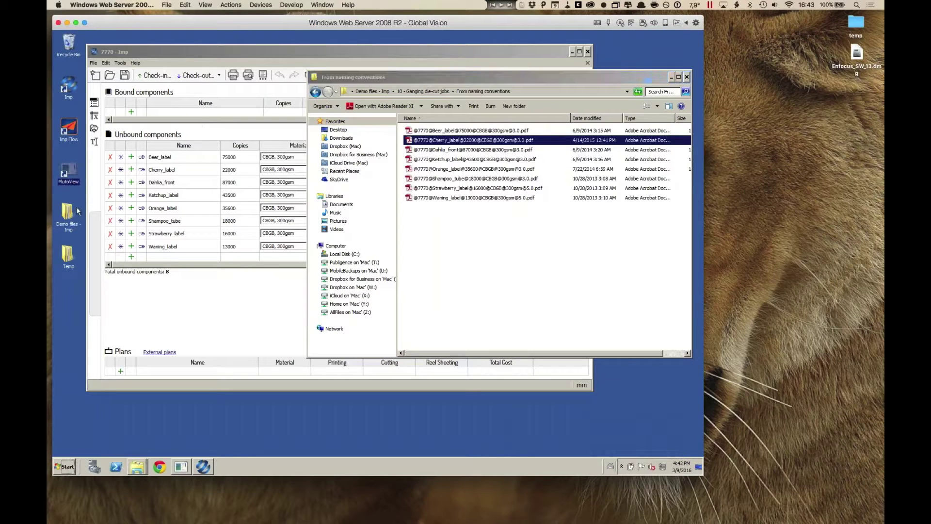
double_click(70, 175)
drag(160, 51, 419, 44)
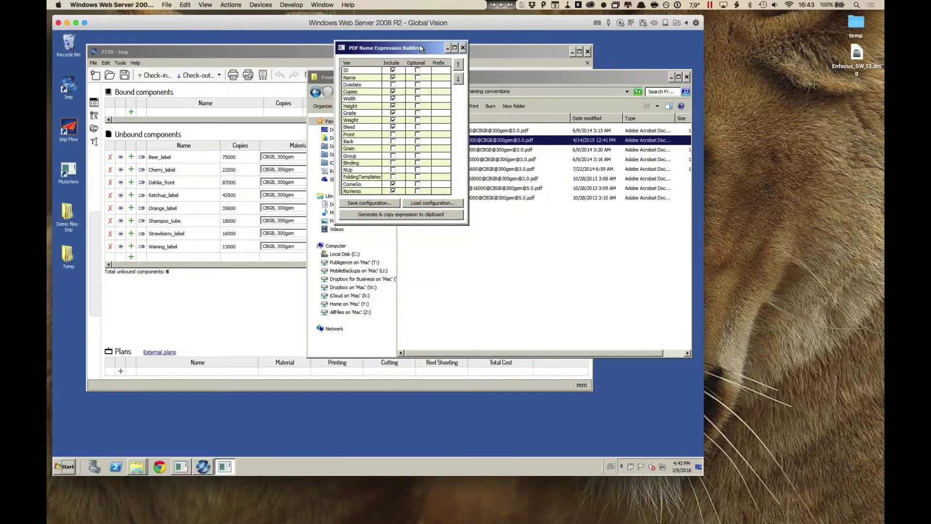
click(671, 77)
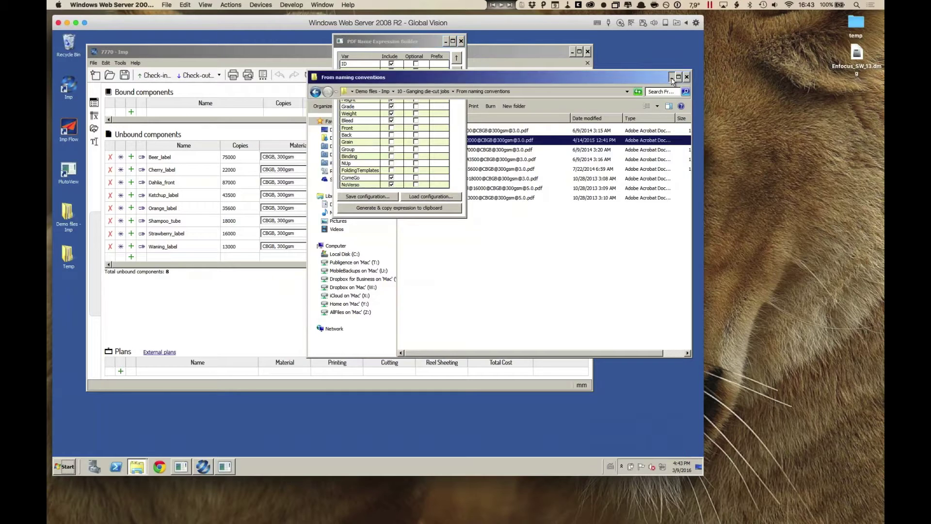
click(571, 53)
drag(417, 43, 399, 63)
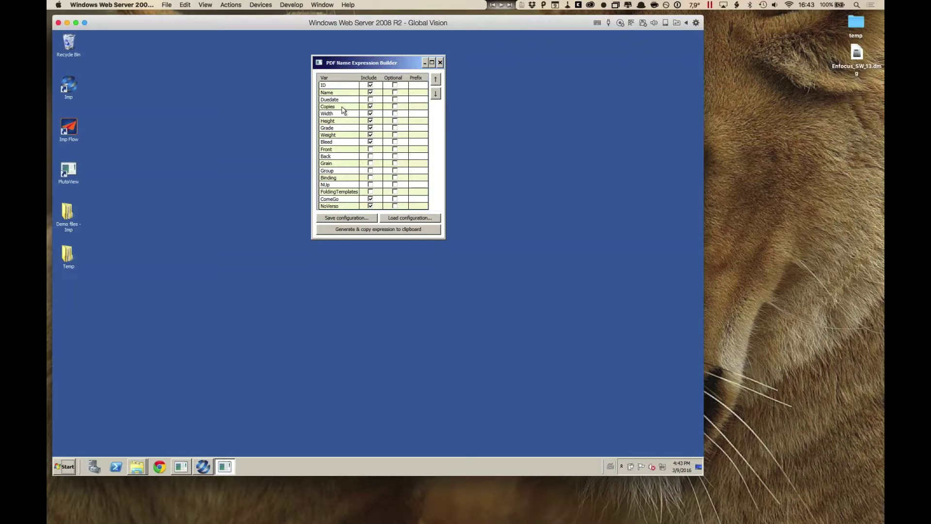
- Exclude Width, Height, ComeGo and NoVerso from the name expression and include Binding, keeping Grade, Weight and Bleed included
click(370, 113)
click(371, 121)
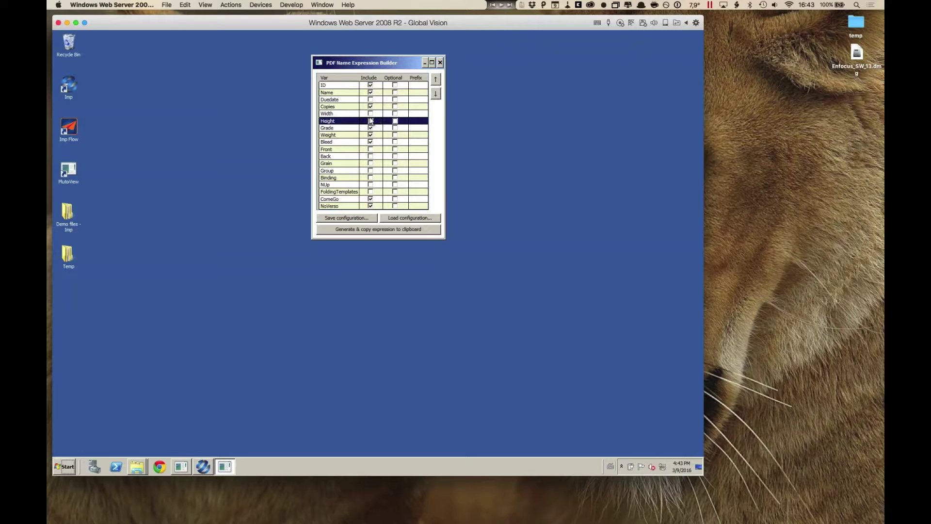
click(359, 129)
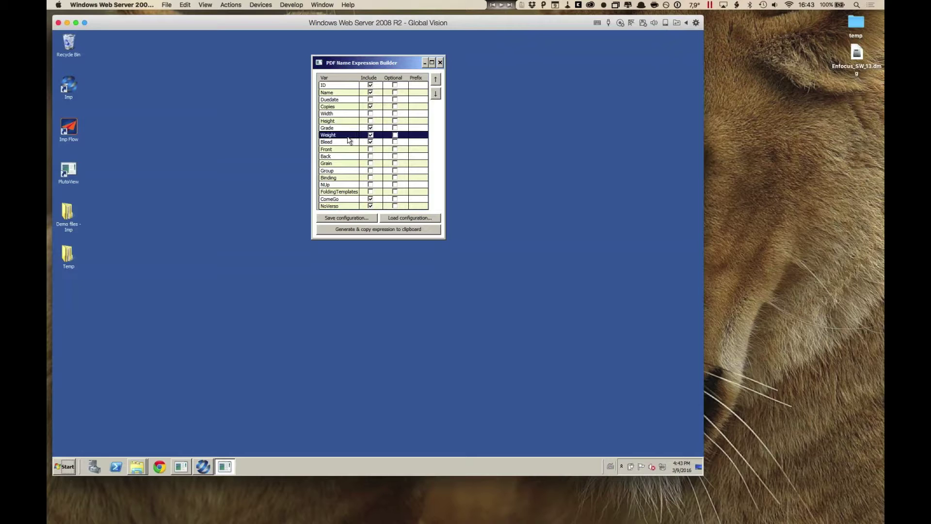
click(350, 142)
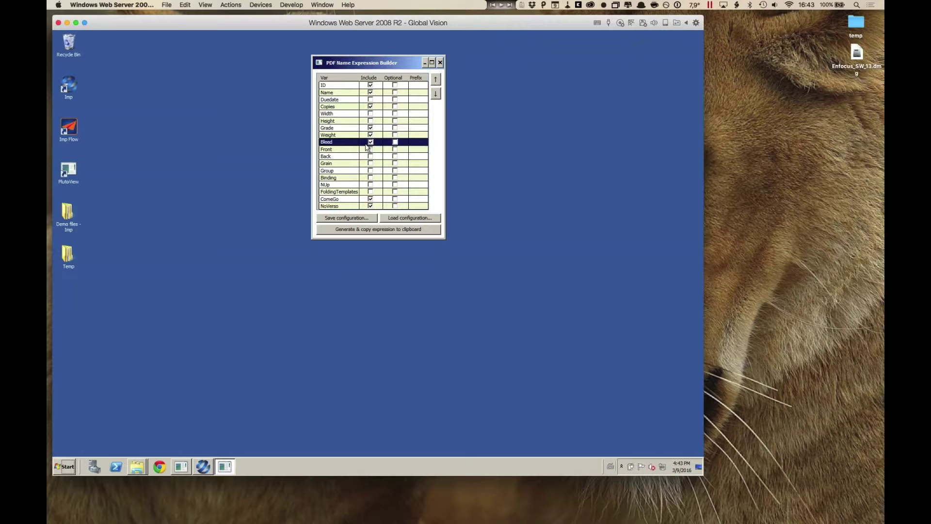
click(371, 200)
click(370, 206)
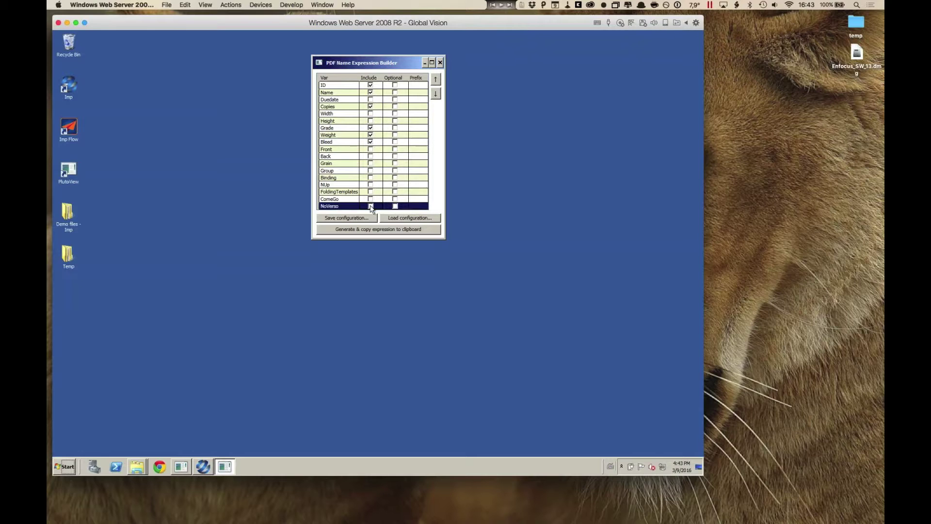
click(370, 178)
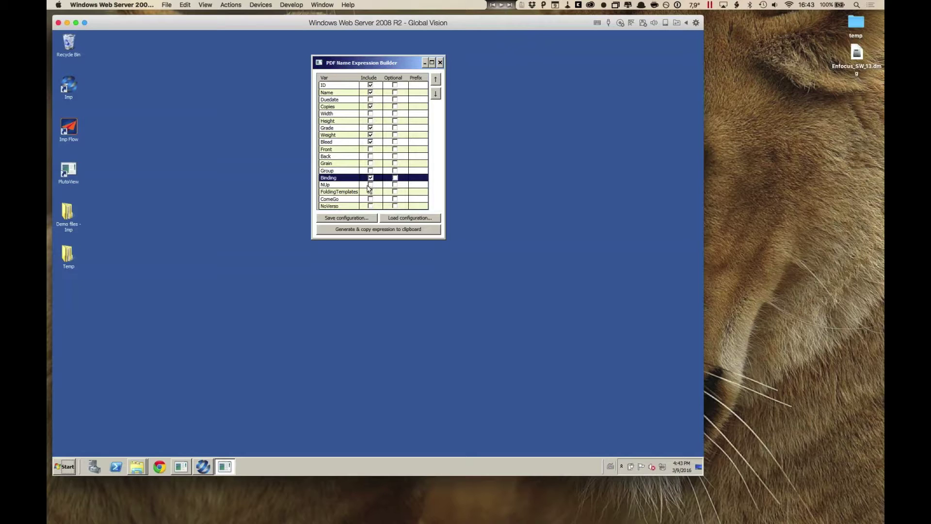
- Keep Binding included in the name expression and mark it as optional
click(370, 179)
click(395, 178)
drag(394, 64, 388, 51)
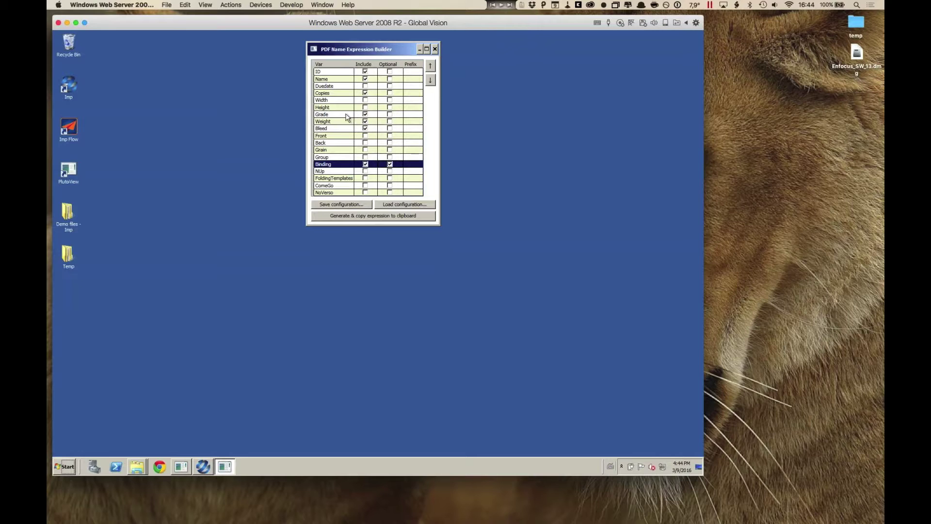
- Move ID below Name in the variable order and copy the generated expression to the clipboard
click(345, 72)
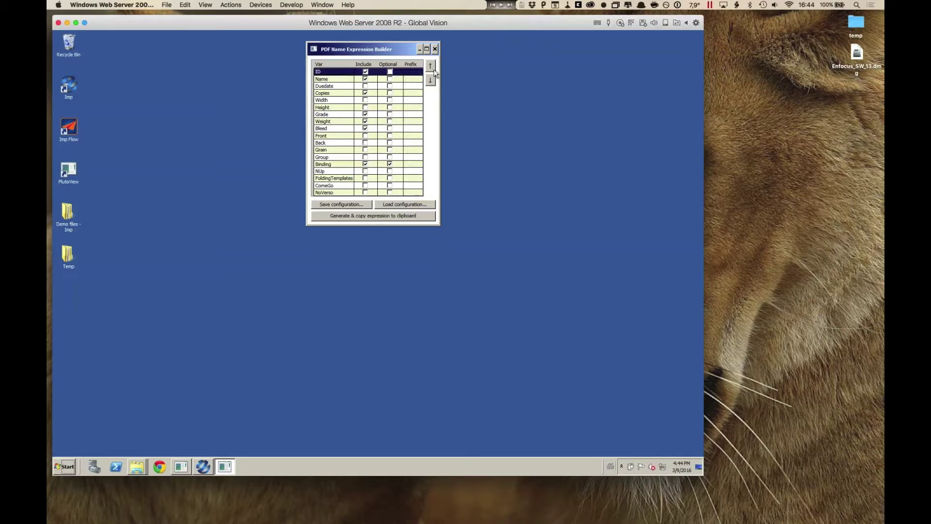
click(430, 80)
click(342, 73)
click(399, 218)
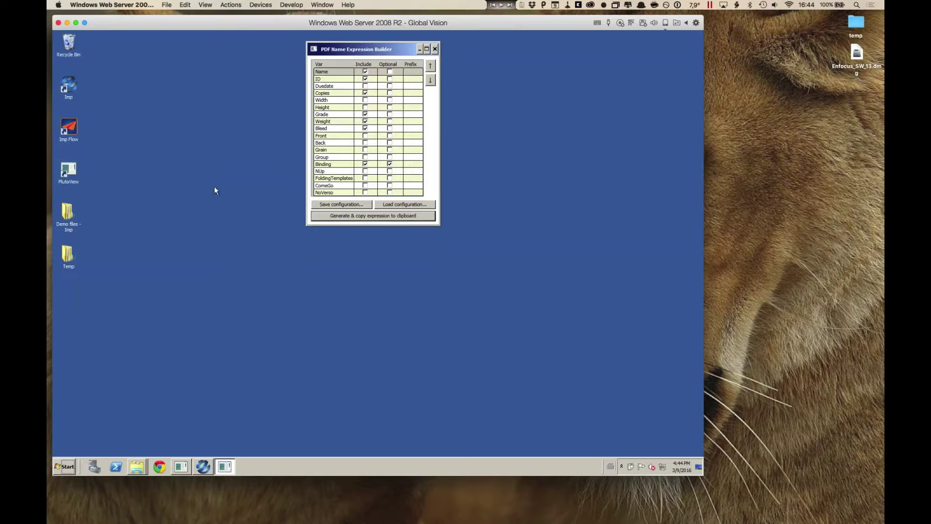
- Switch to regex101 in Safari and replace the old regular expression with the newly generated one
key(super+Tab)
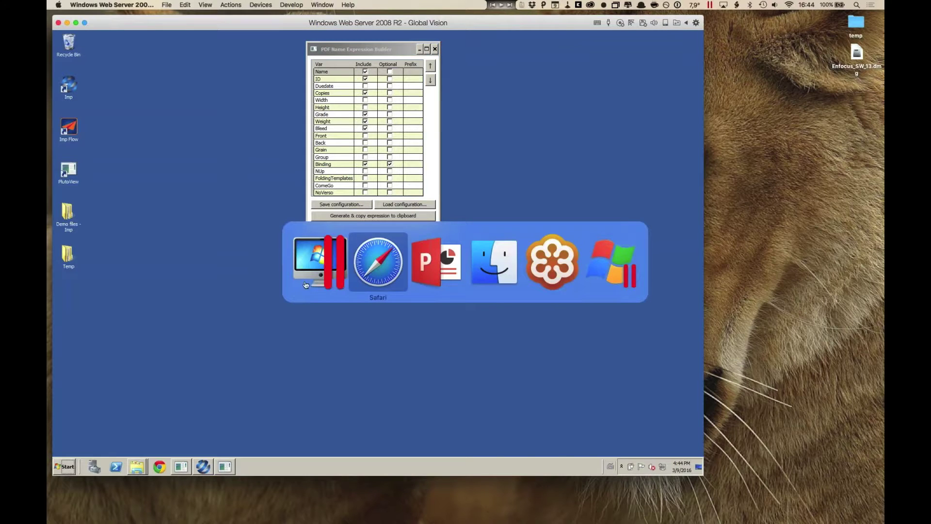
click(386, 257)
click(349, 90)
key(super+a)
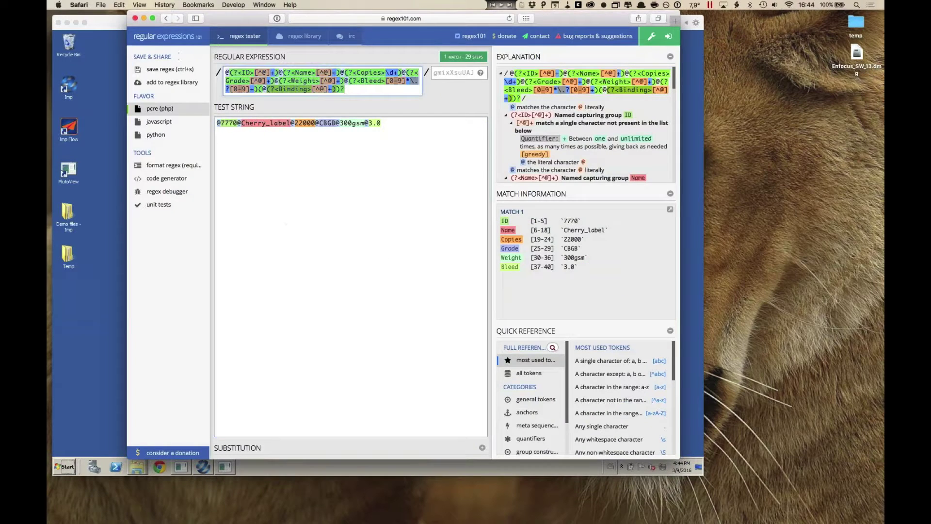
key(BackSpace)
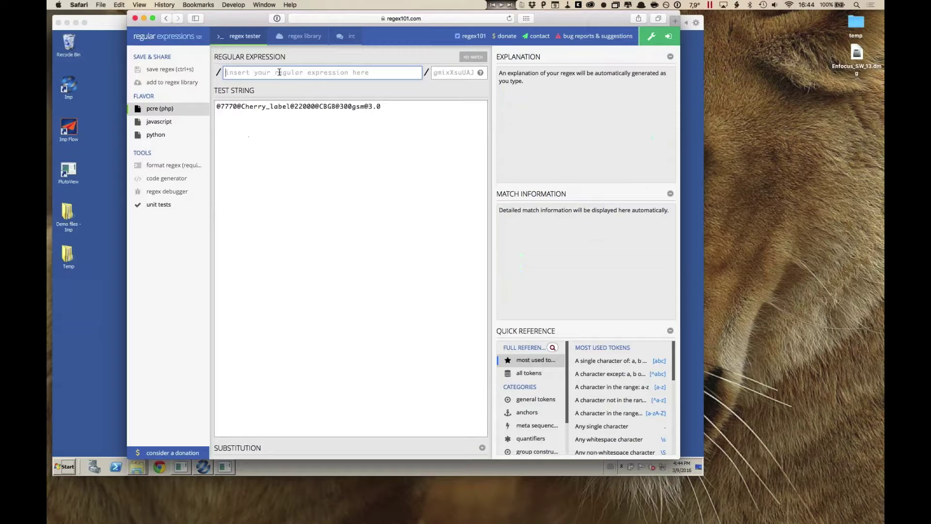
right_click(280, 72)
click(297, 93)
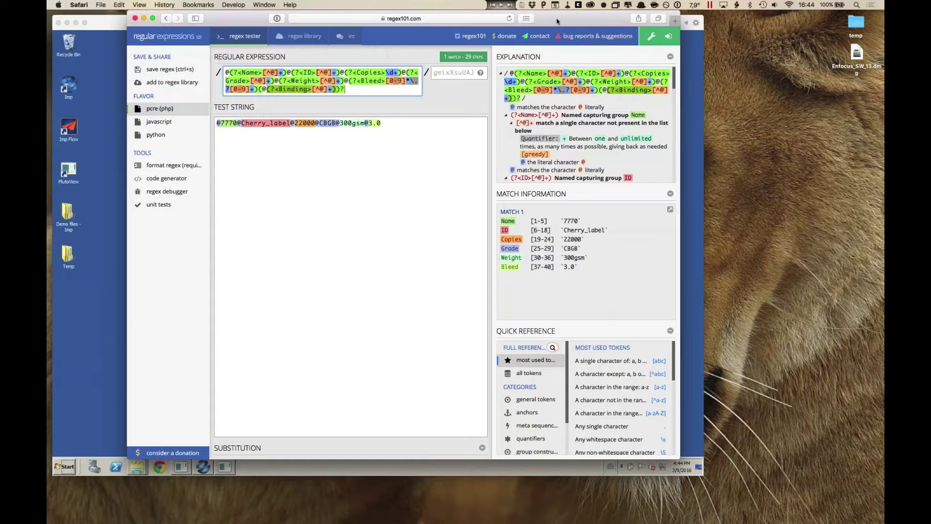
- Return to the Windows server, generate and copy the name expression again, and close the PDF Name Expression Builder
key(super+Tab)
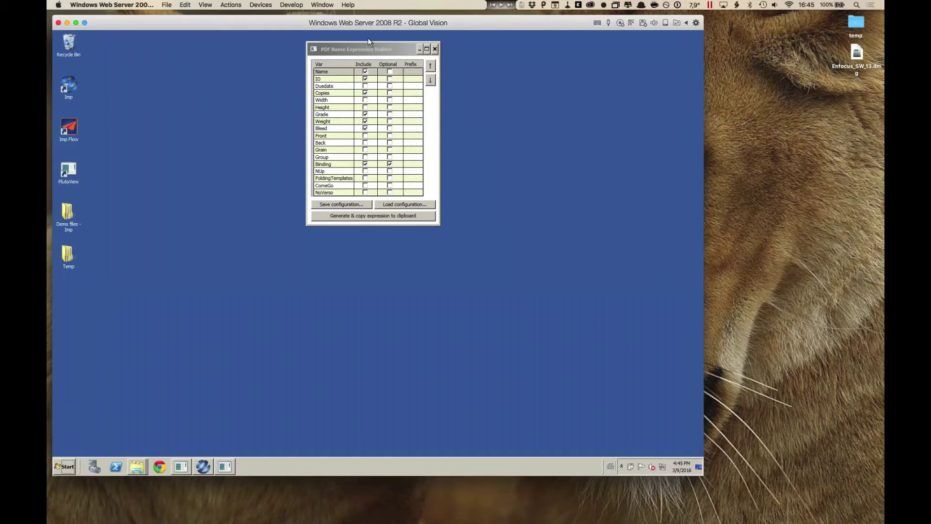
click(360, 51)
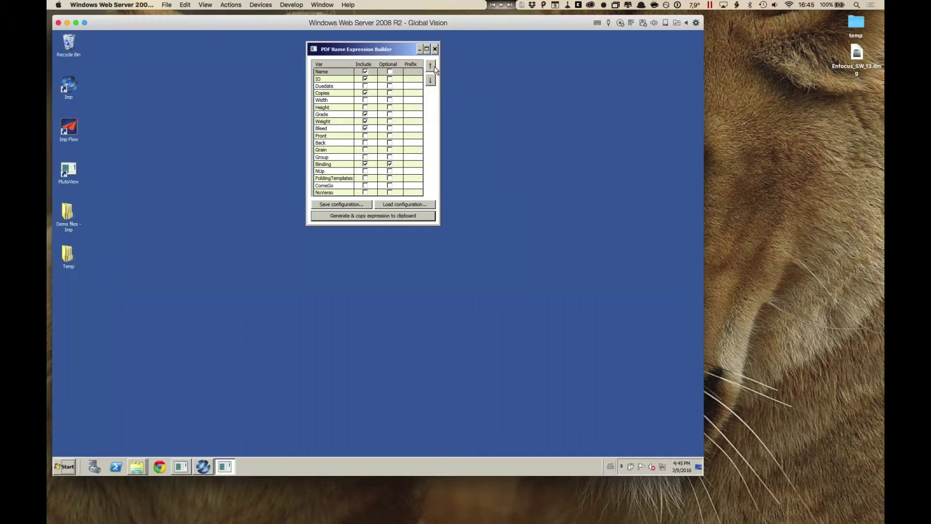
click(385, 218)
click(435, 49)
- Review the PDF names in the "From naming conventions" folder, go up to "Demo files - Imp", and close the folder window
mouse_move(137, 467)
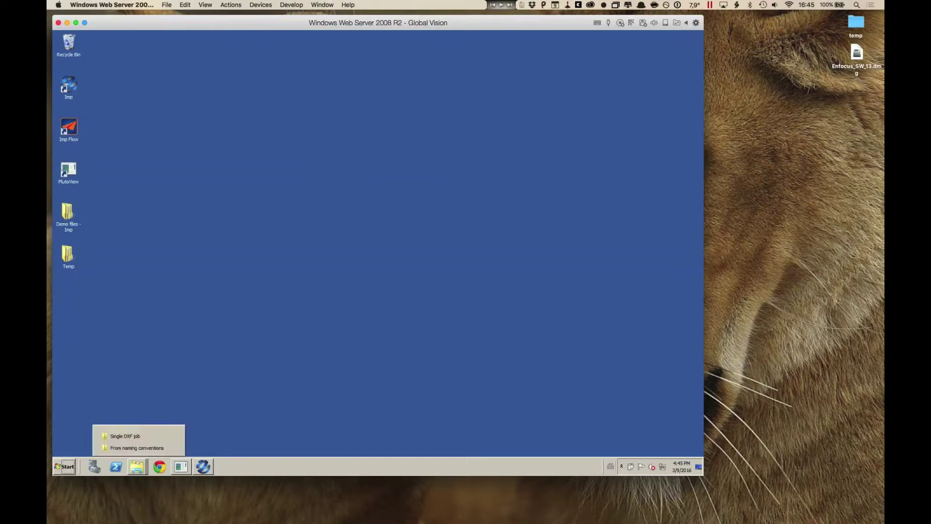
click(138, 449)
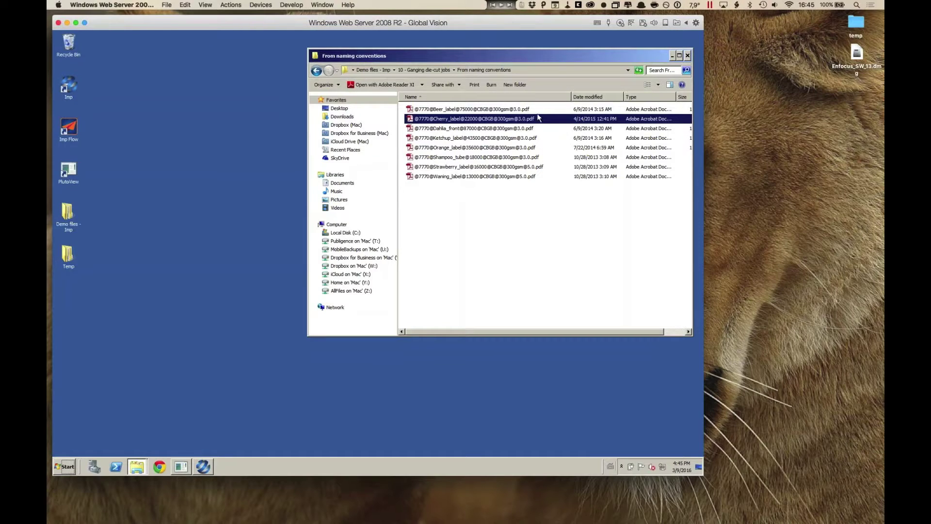
click(470, 224)
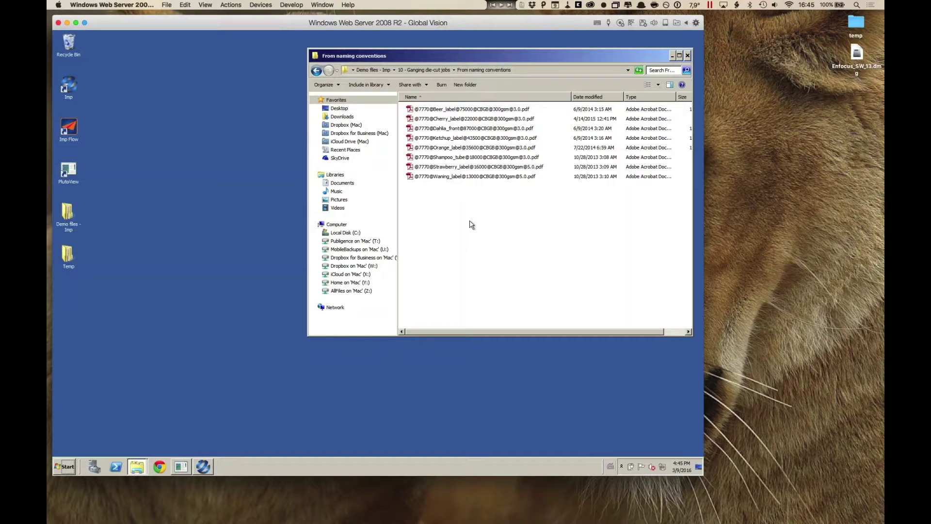
click(380, 71)
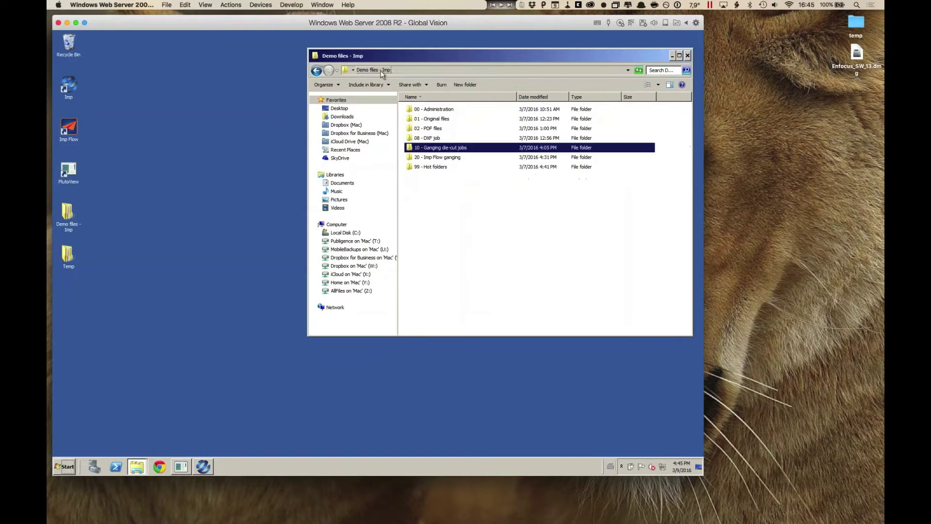
double_click(454, 161)
click(688, 55)
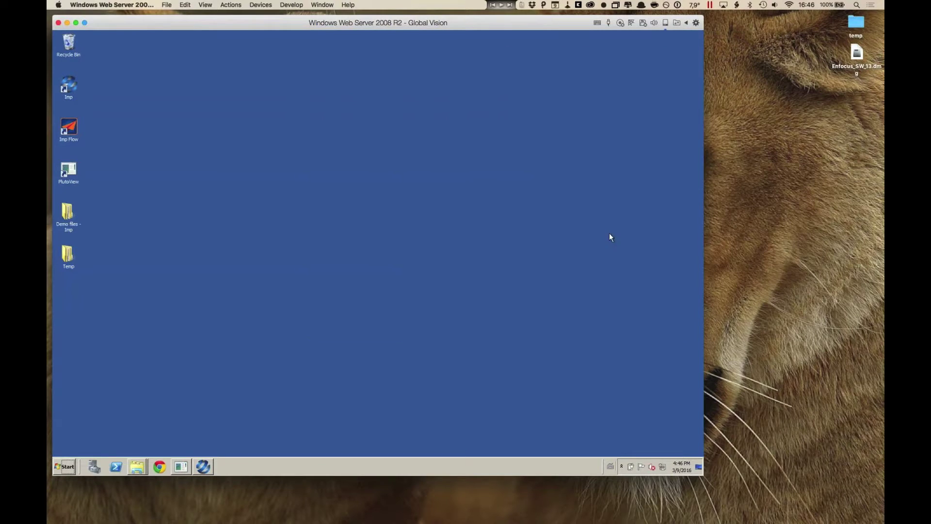
- Bring Imp back to the front and close the 7770 product
click(205, 468)
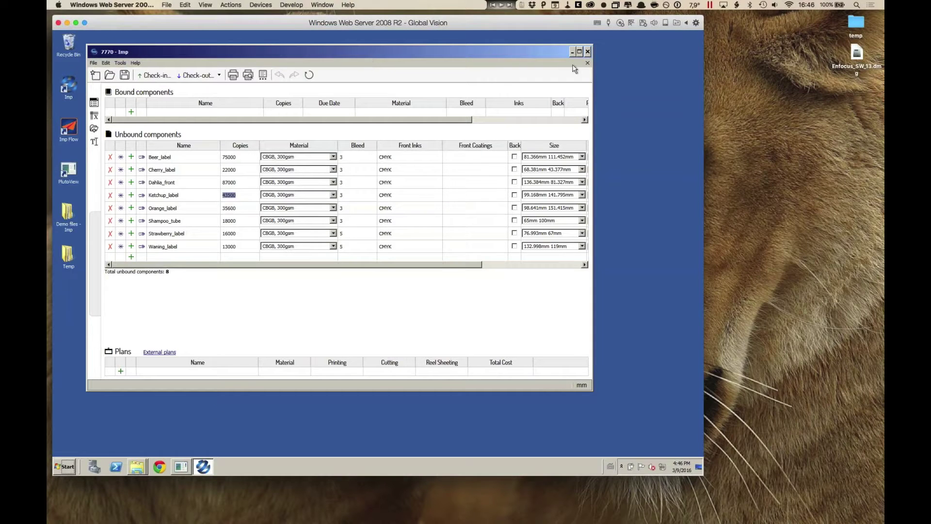
click(588, 63)
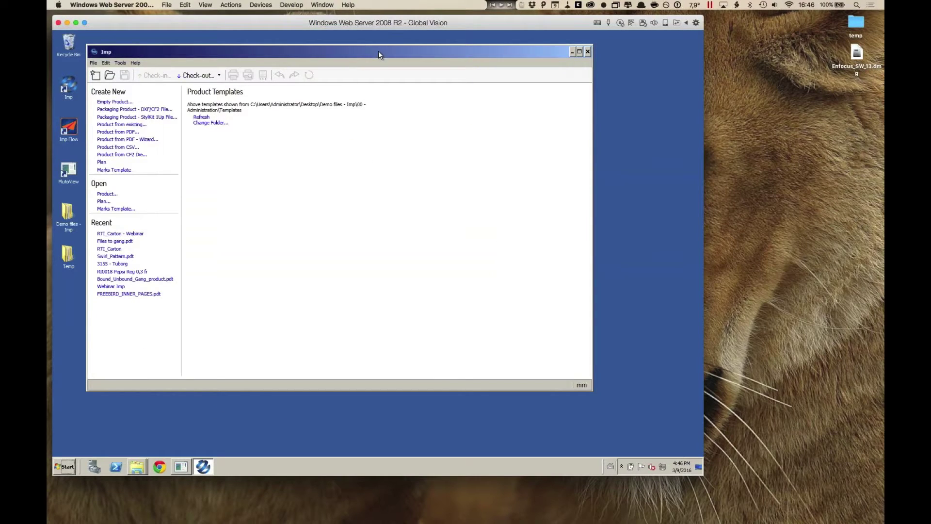
drag(378, 51, 381, 46)
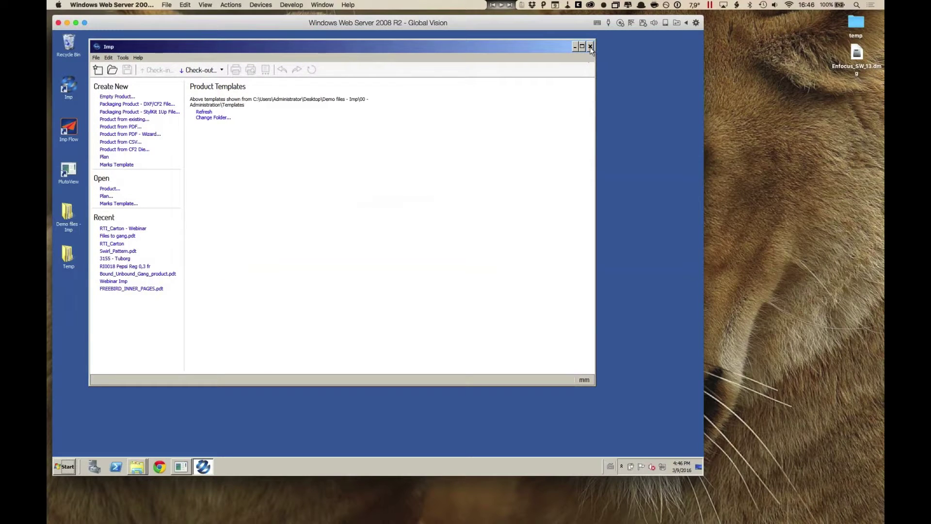
- Launch Imp Flow and minimise the Imp window behind it
double_click(73, 128)
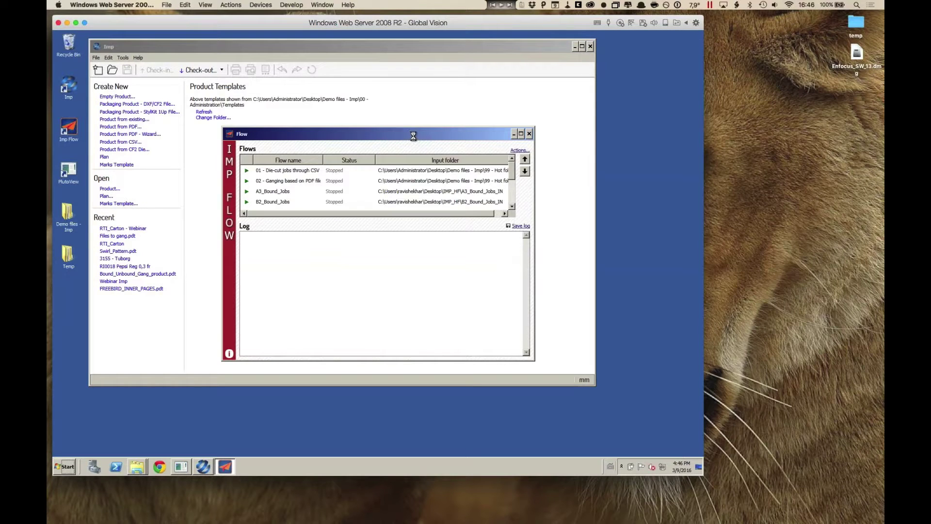
drag(413, 136, 531, 85)
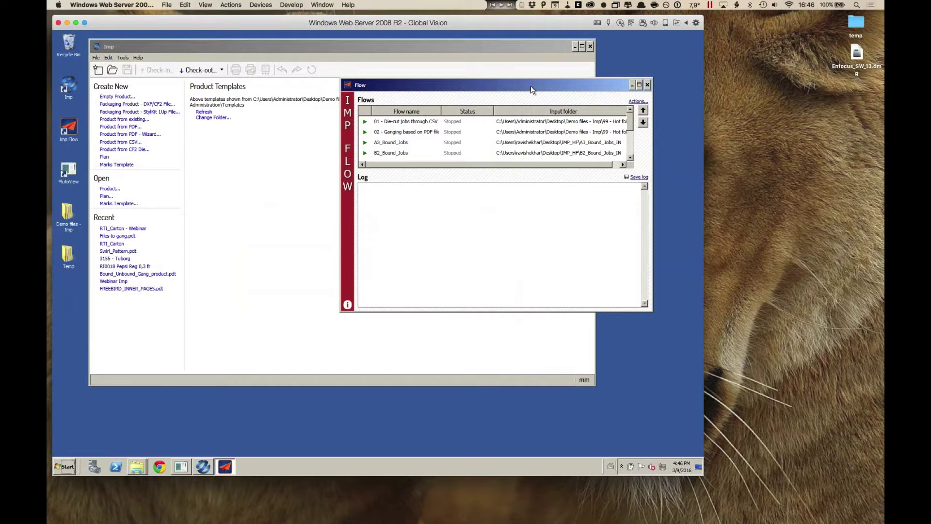
click(574, 46)
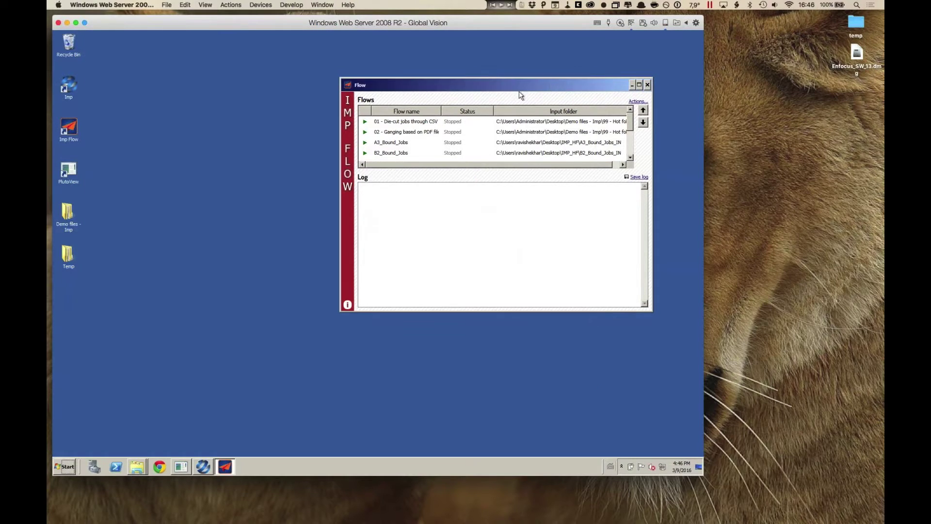
drag(546, 83, 319, 46)
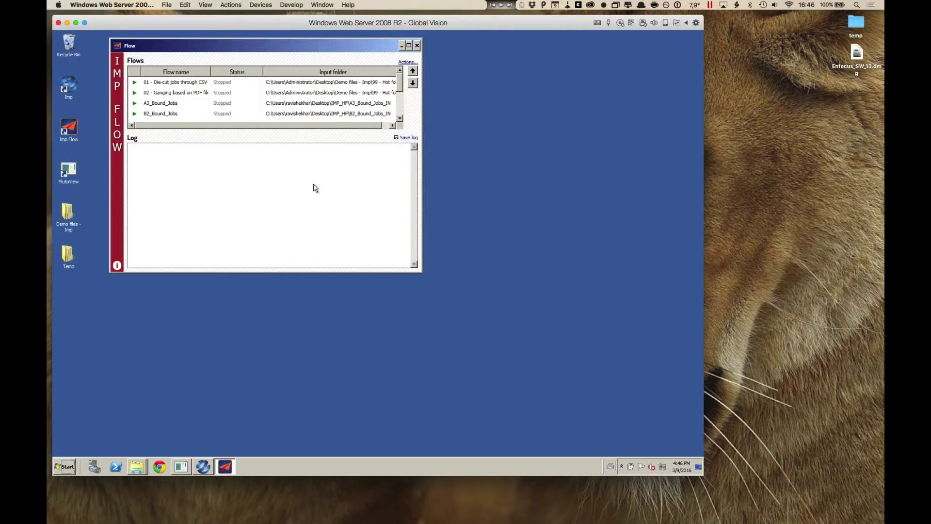
- Open the "01 - Die-cut jobs through CSV" folder inside "99 - Hot folders" and arrange its window beside the Flow window
click(84, 243)
double_click(68, 213)
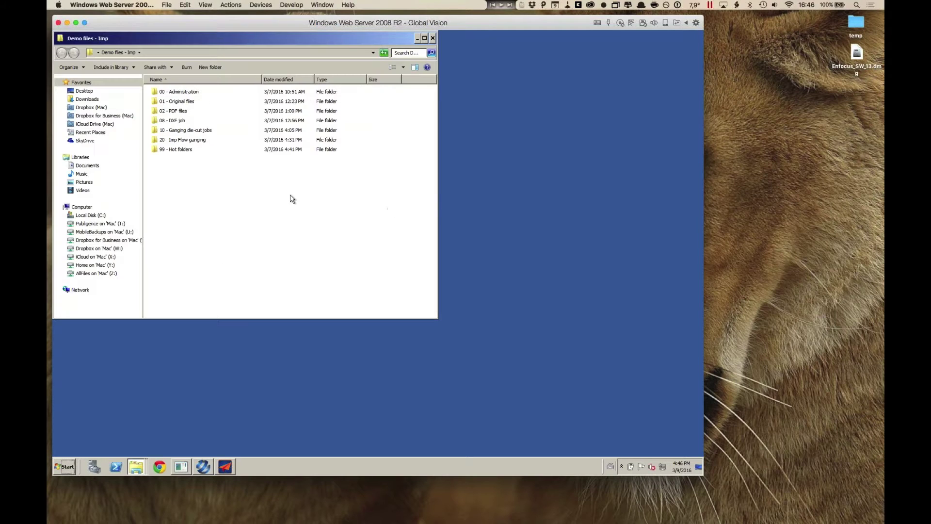
double_click(187, 151)
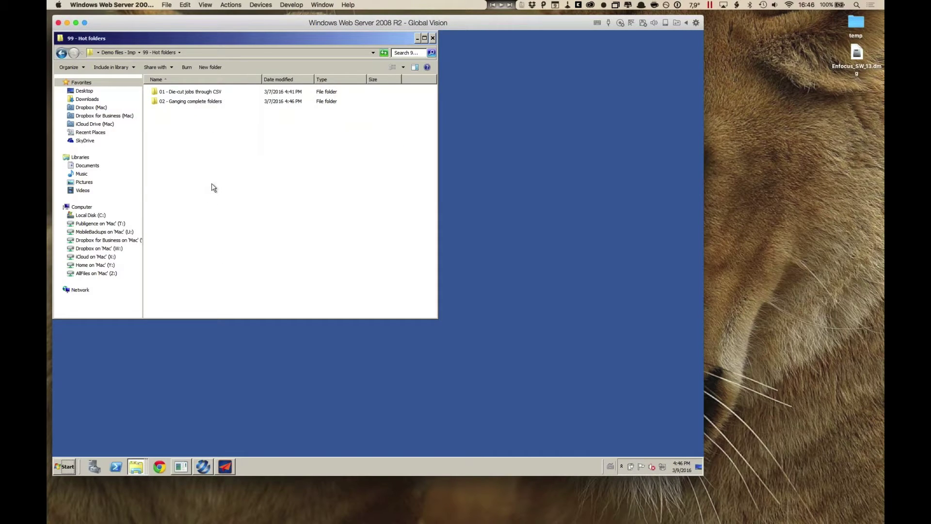
double_click(198, 93)
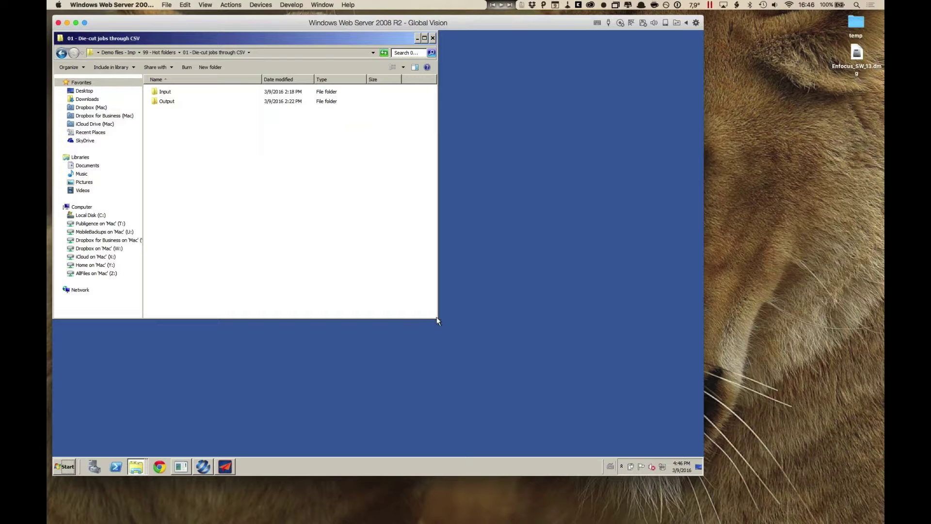
drag(438, 319, 420, 270)
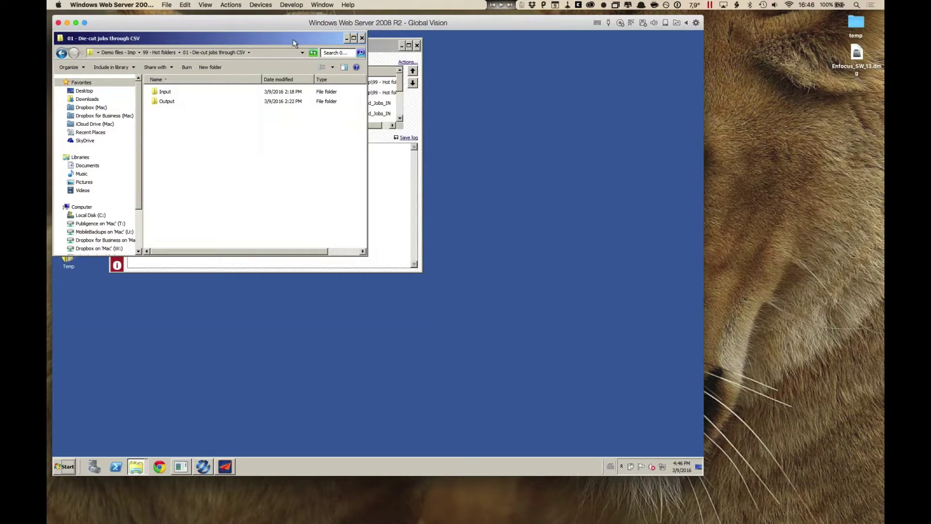
drag(444, 104, 611, 60)
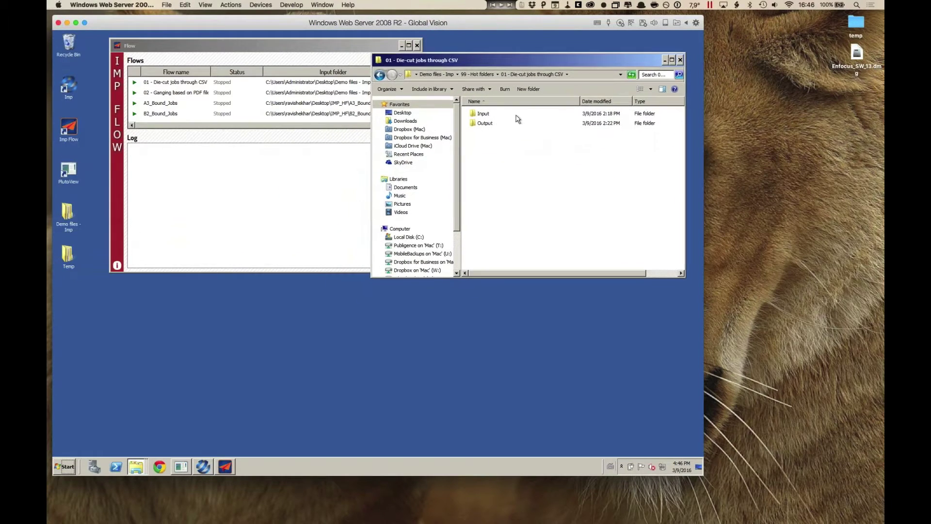
drag(225, 44, 187, 47)
- Open the "01 - Die-cut jobs through CSV" flow for editing and inspect its queue and output folder paths
click(299, 87)
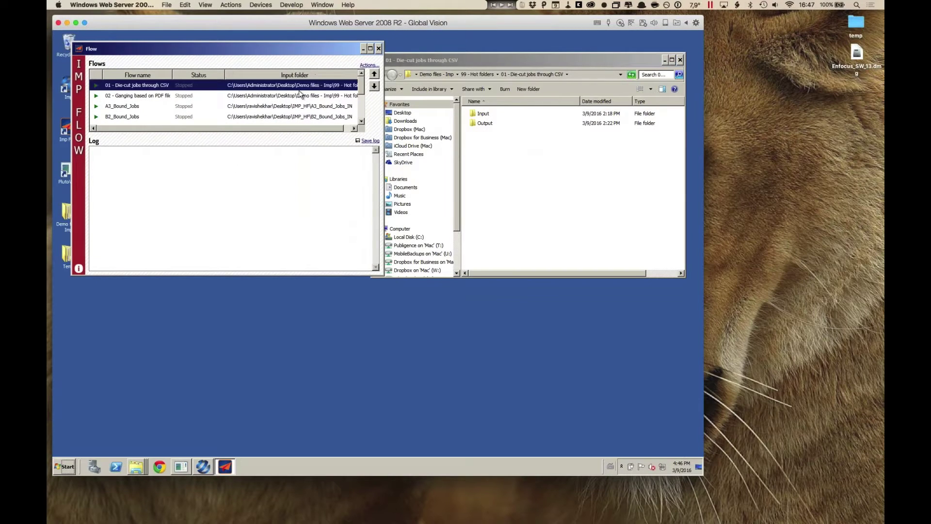
click(368, 65)
click(400, 97)
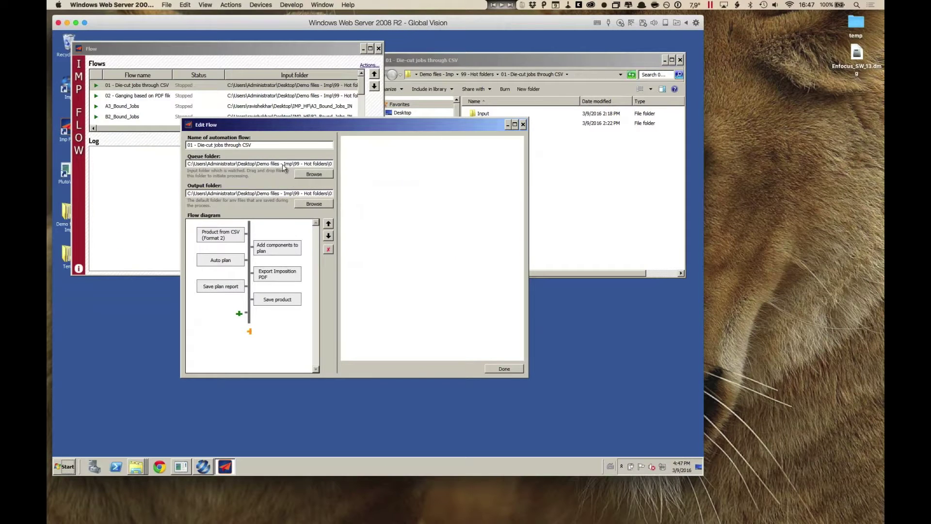
click(283, 165)
click(285, 193)
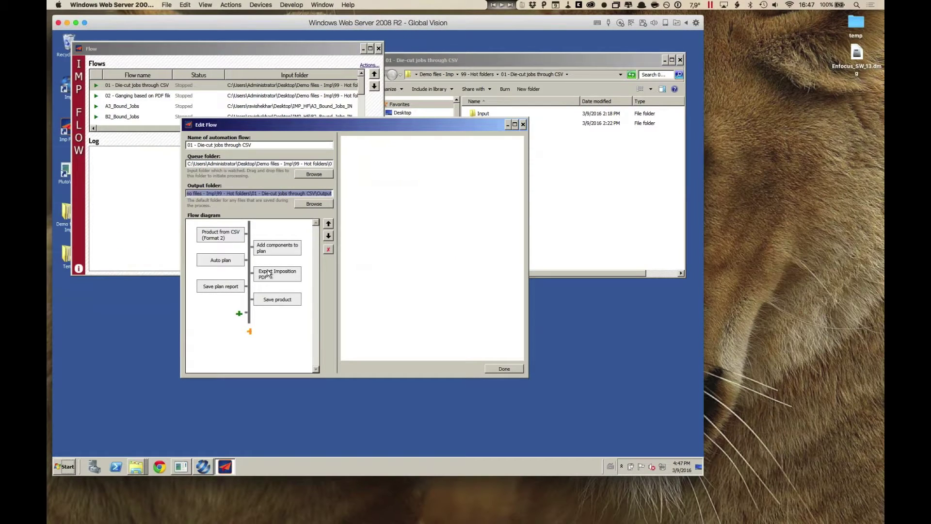
- Review the flow's "Product from CSV", "Add components to plan" and "Auto plan" settings, then close the flow editor
click(227, 238)
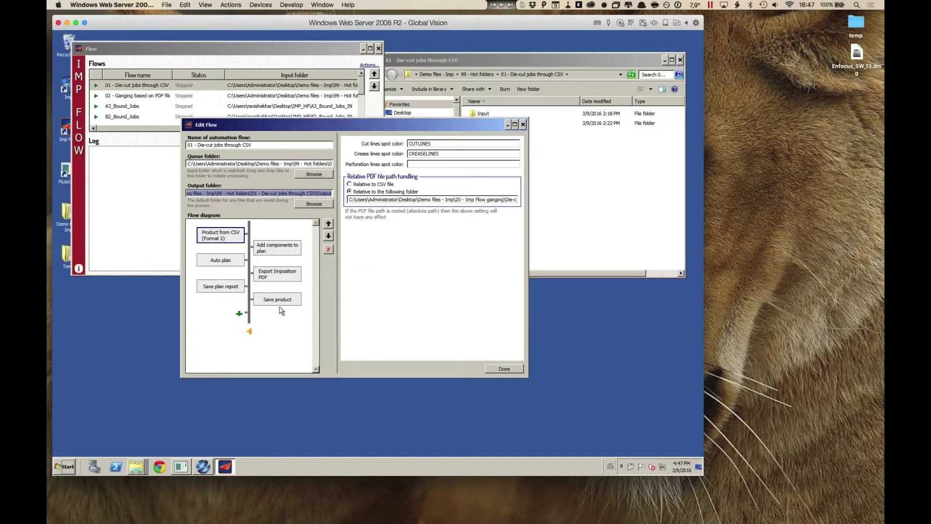
click(231, 238)
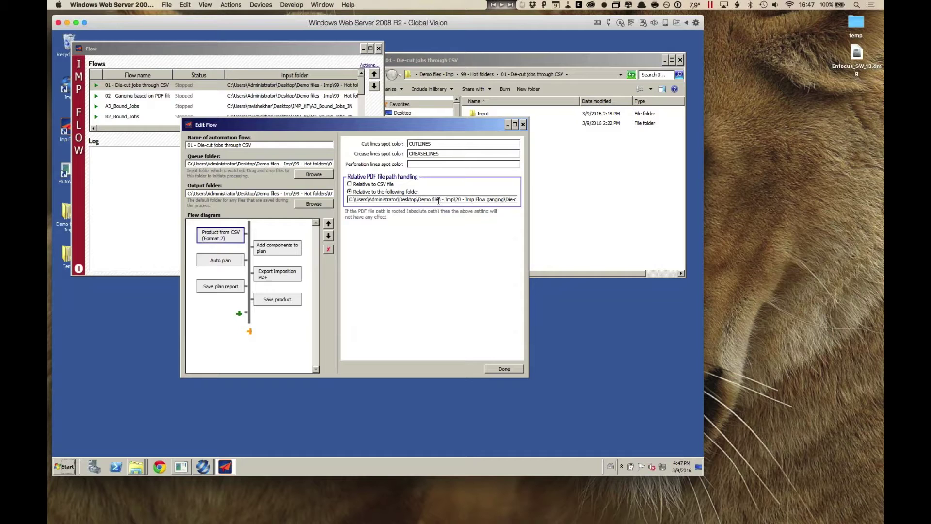
click(294, 249)
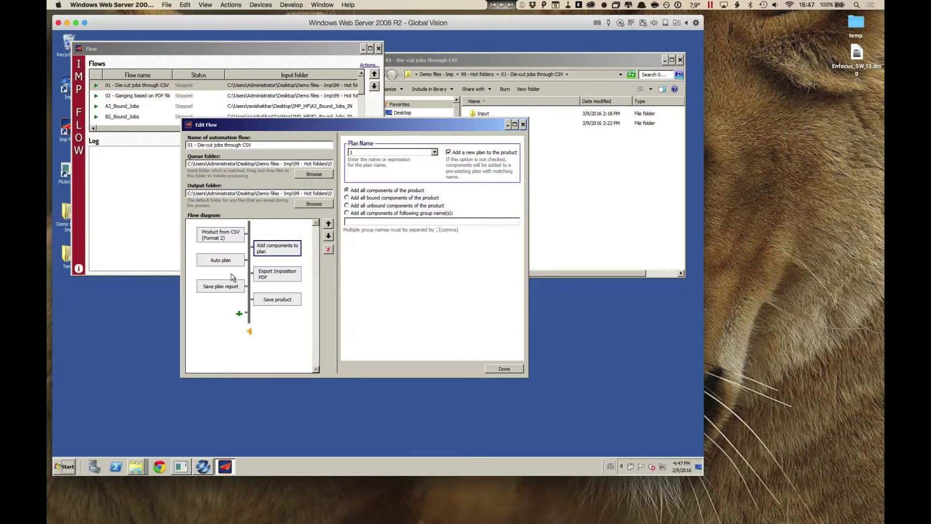
click(220, 260)
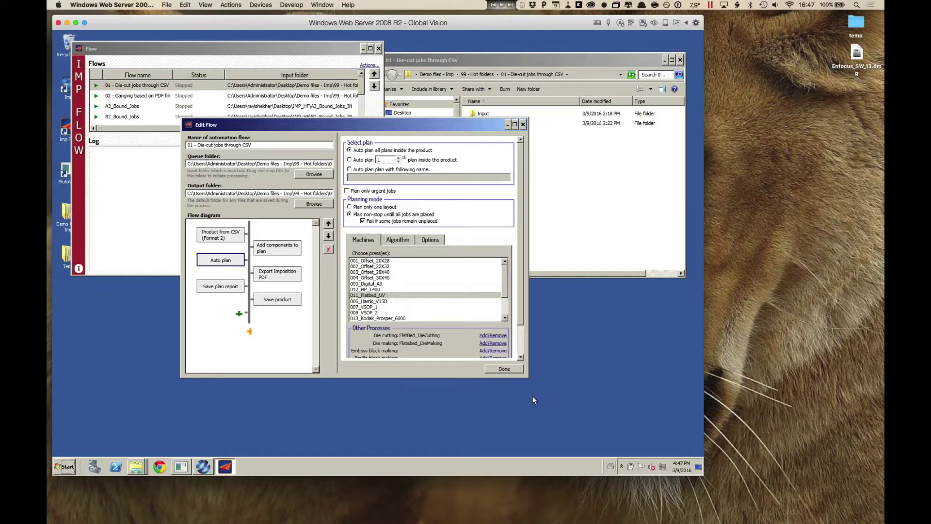
click(515, 370)
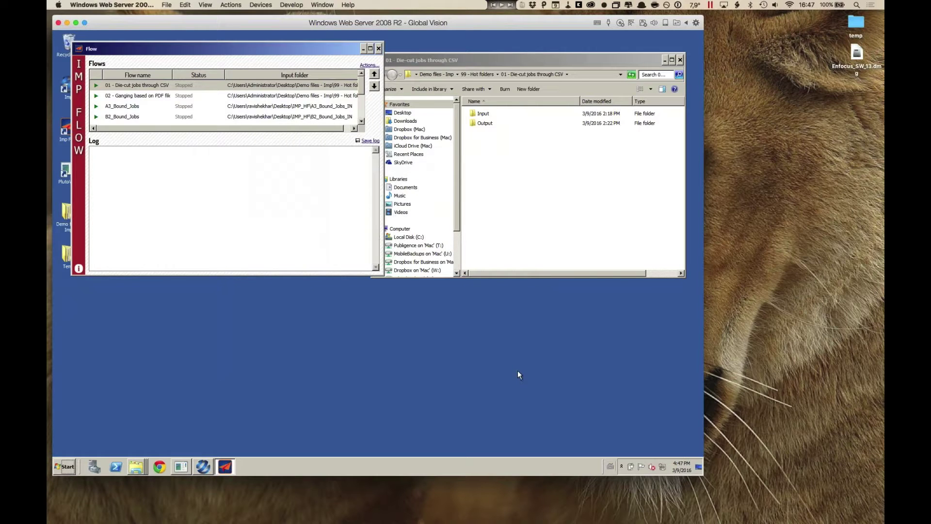
- Start the "01 - Die-cut jobs through CSV" flow and open the source folder "Die-cut jobs through CSV" inside "20 - Imp Flow ganging"
click(96, 86)
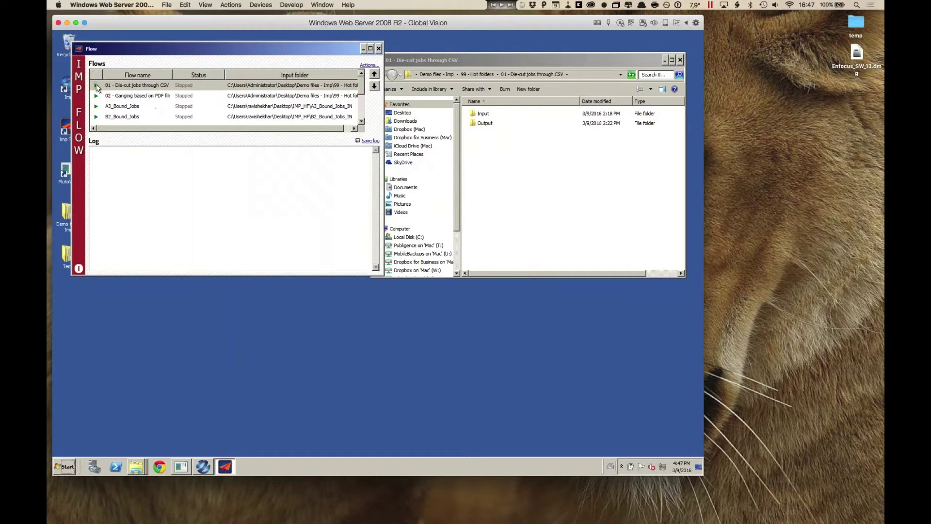
click(520, 184)
click(136, 467)
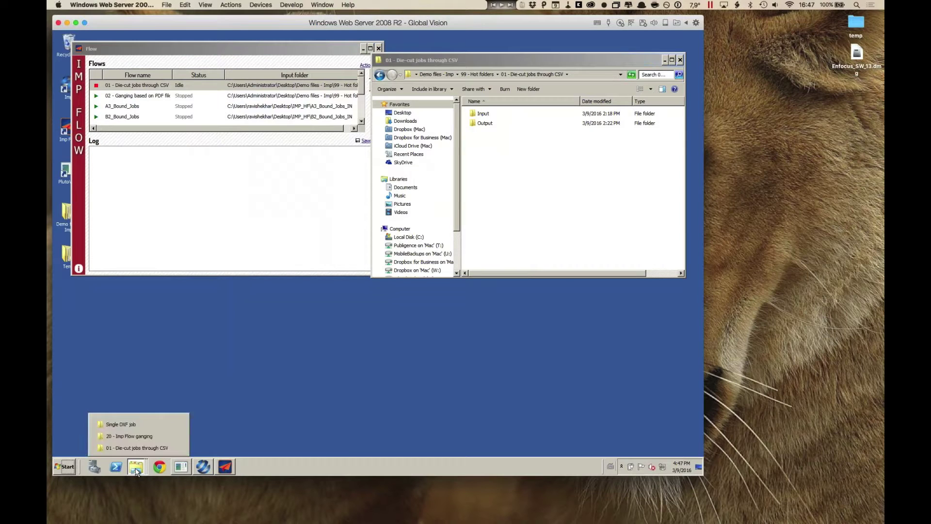
click(155, 437)
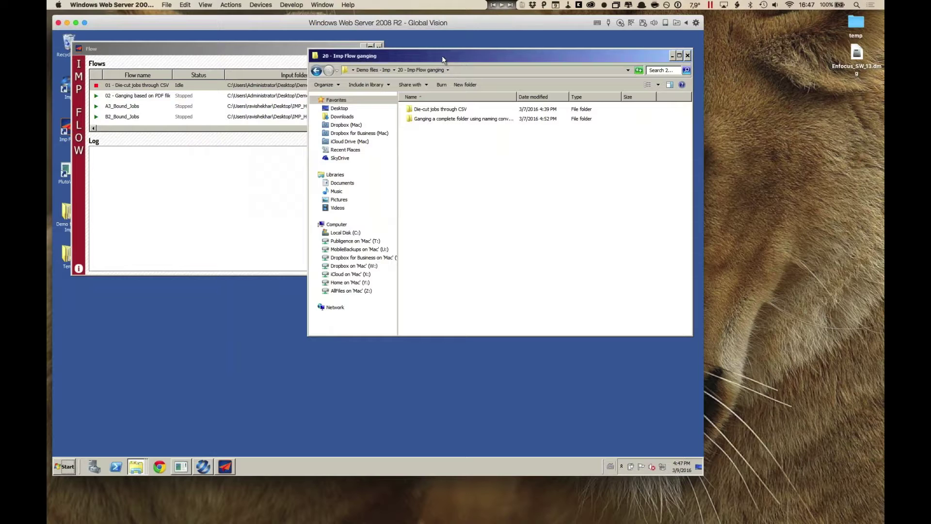
drag(442, 56, 220, 163)
double_click(238, 212)
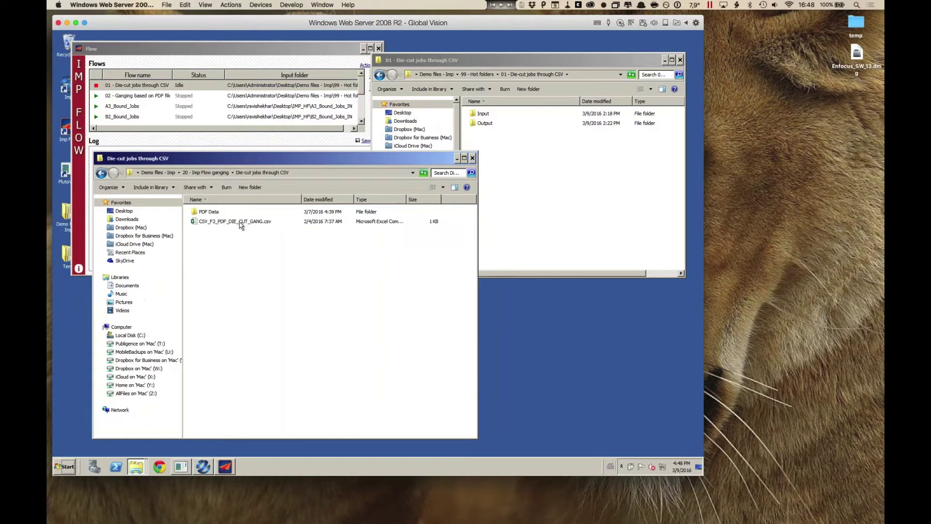
- Feed CSV_F2_PDF_DIE_CUT_GANG.csv into the hot folder's Input folder and follow the processing in the Flow log
click(193, 222)
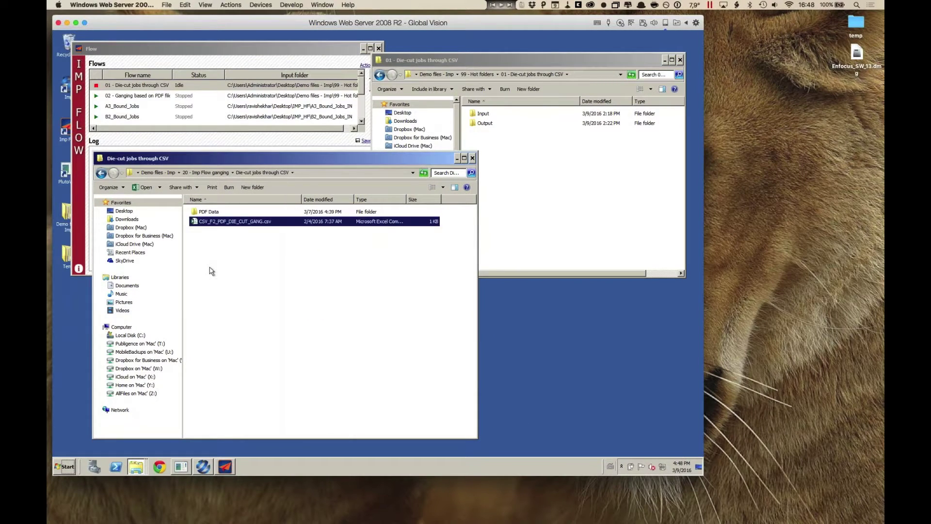
click(197, 213)
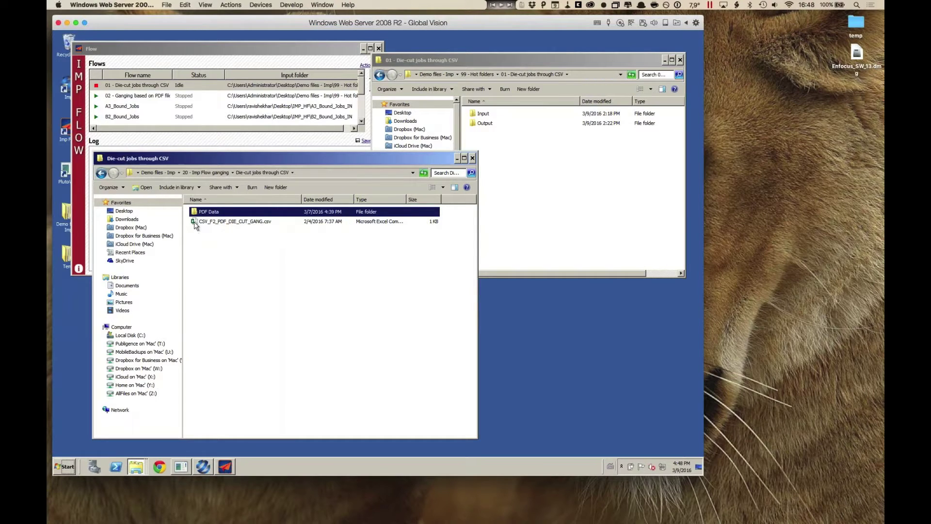
drag(195, 224, 517, 110)
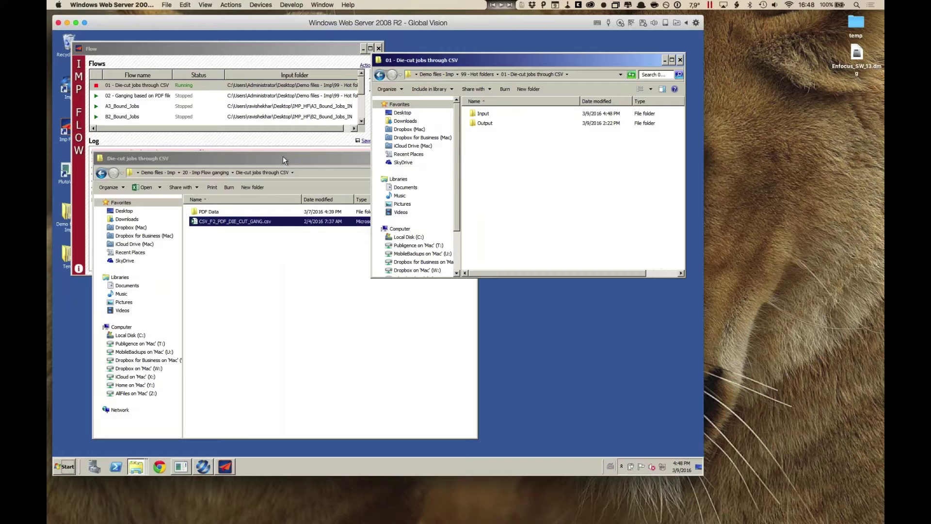
drag(286, 159, 416, 255)
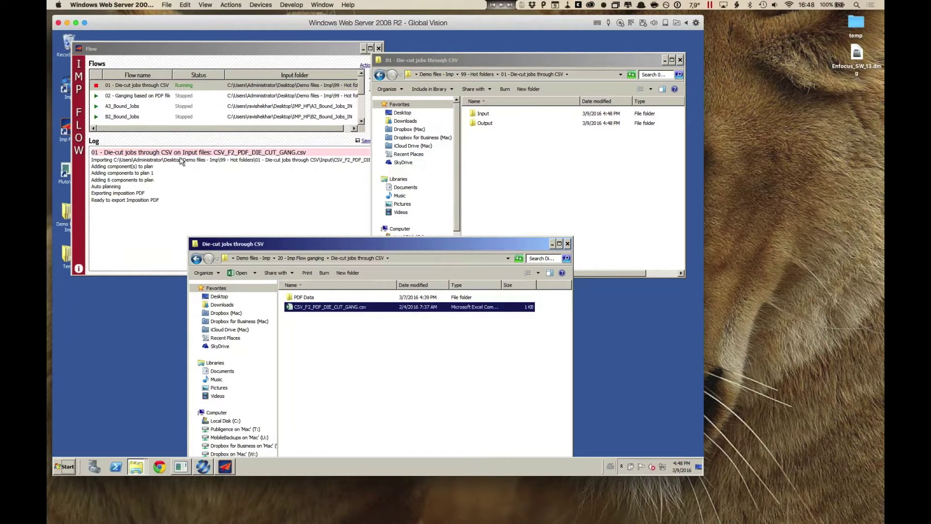
click(145, 185)
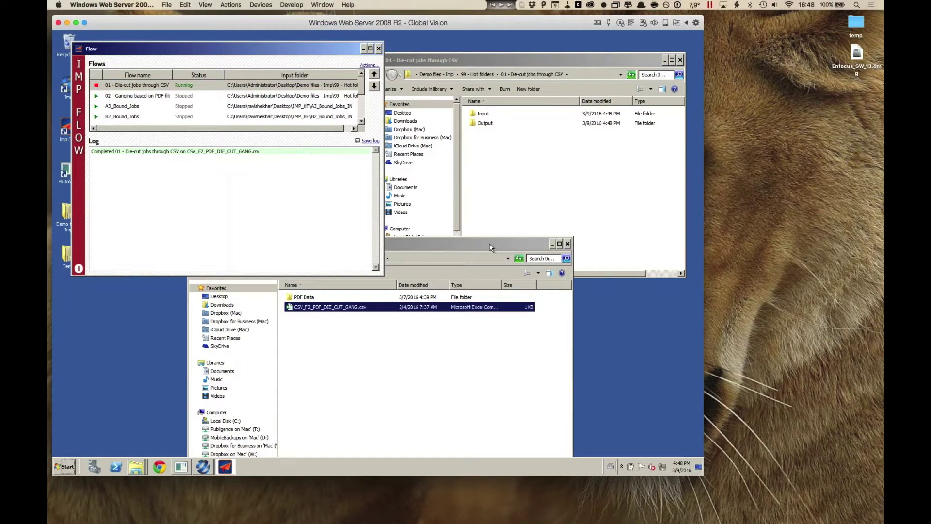
drag(489, 247, 416, 164)
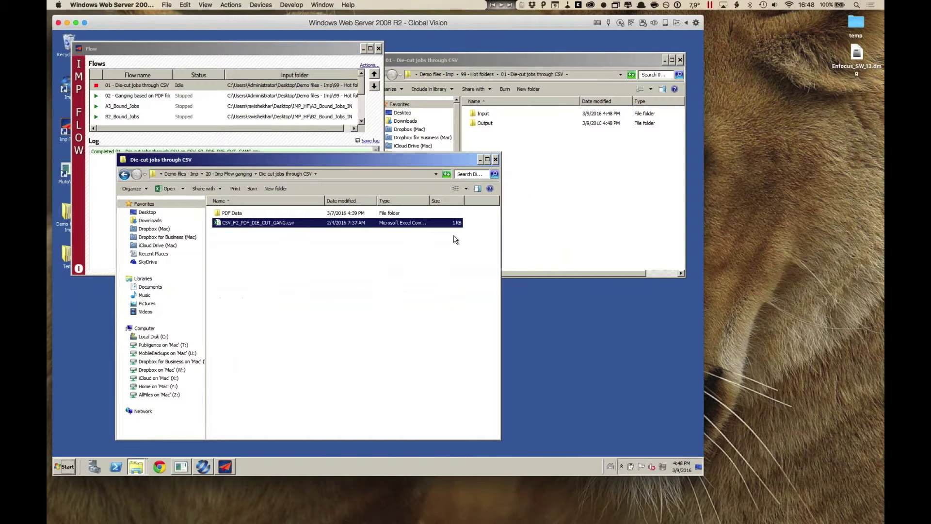
- Check the contents of the hot folder's Input and Output folders after processing
click(541, 159)
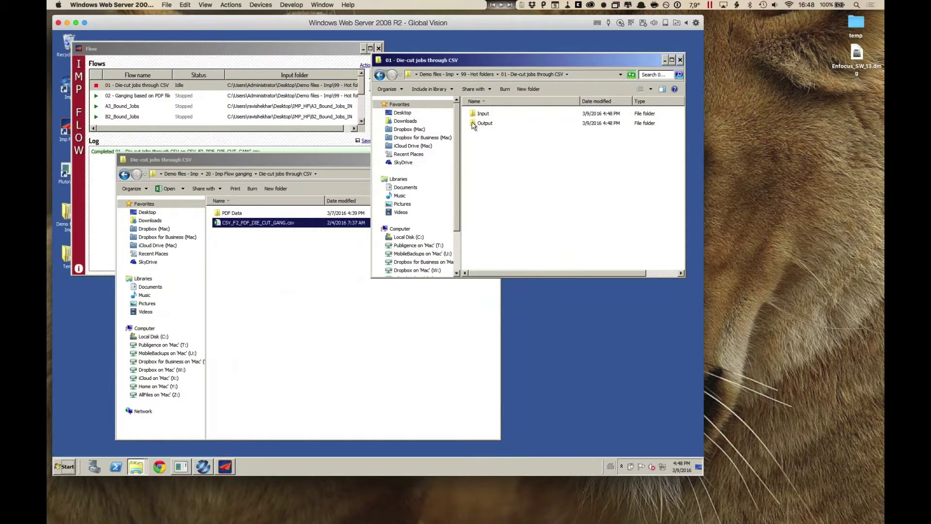
double_click(473, 117)
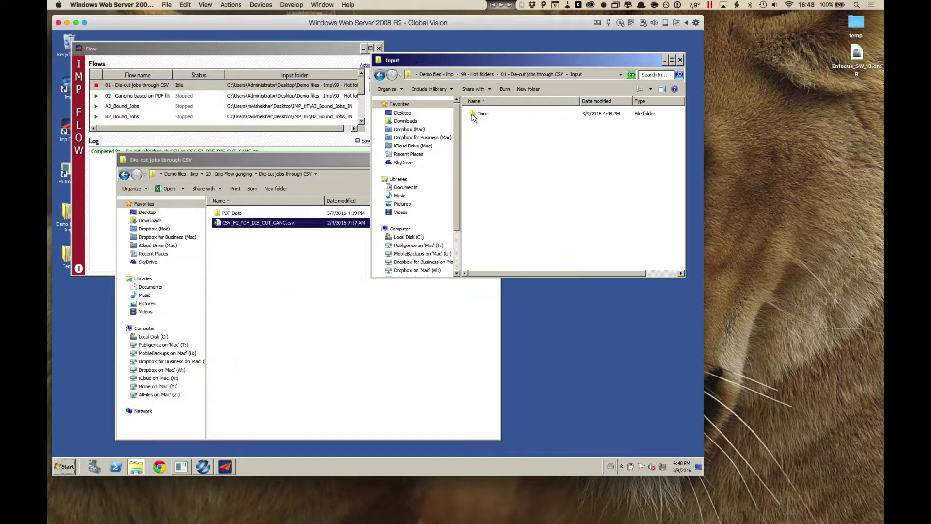
click(478, 114)
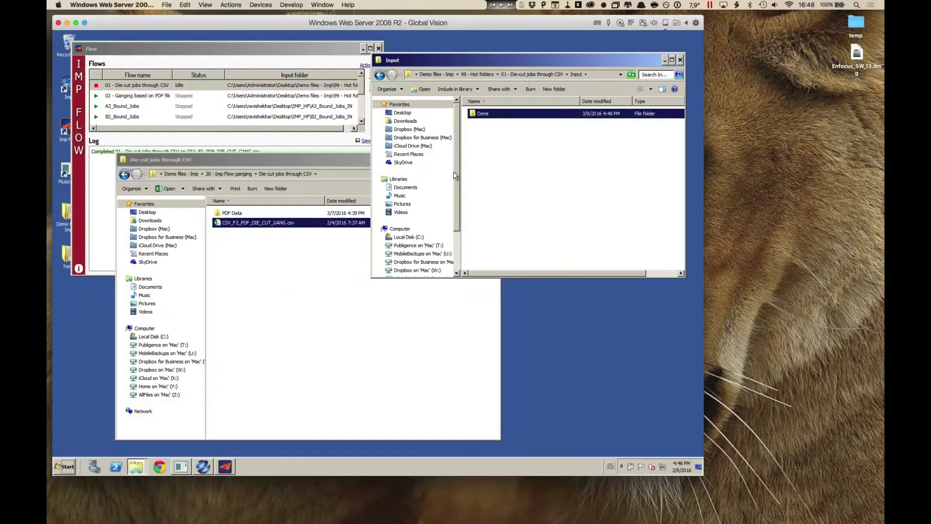
click(379, 75)
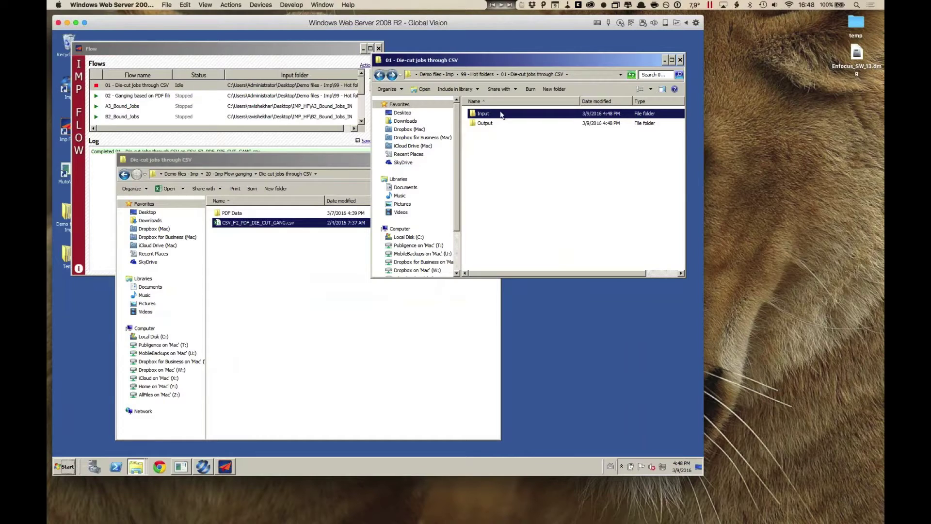
double_click(473, 124)
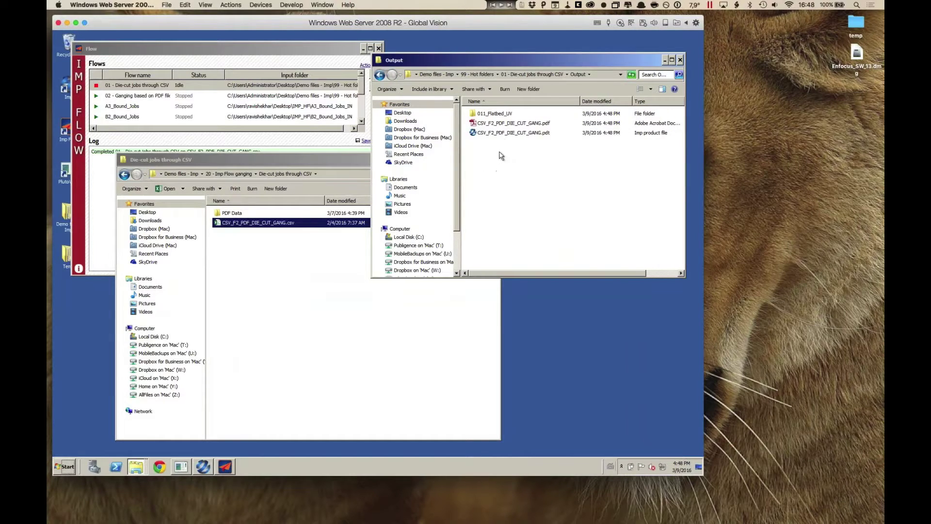
click(500, 132)
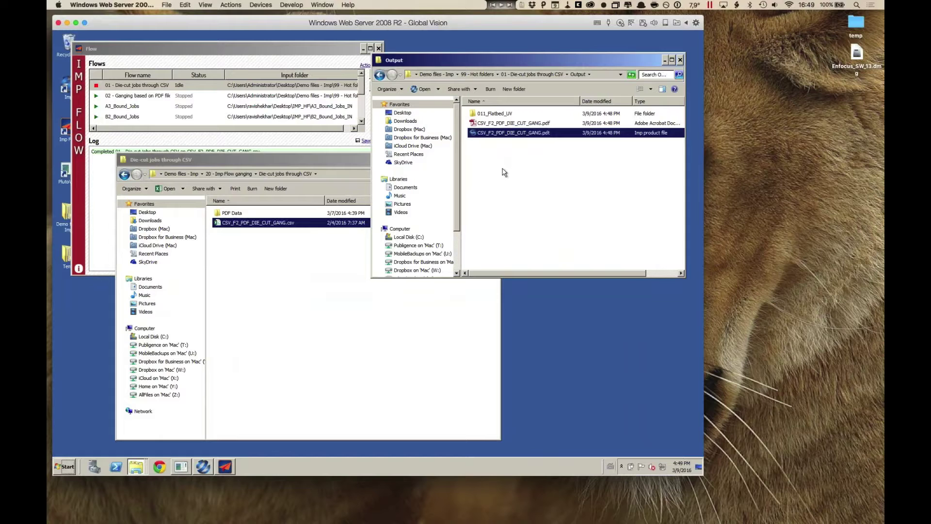
- Open CSV_F2_PDF_DIE_CUT_GANG.pdt in Imp, view the layout of plan 1, then close the product and minimise Imp
click(204, 467)
click(472, 135)
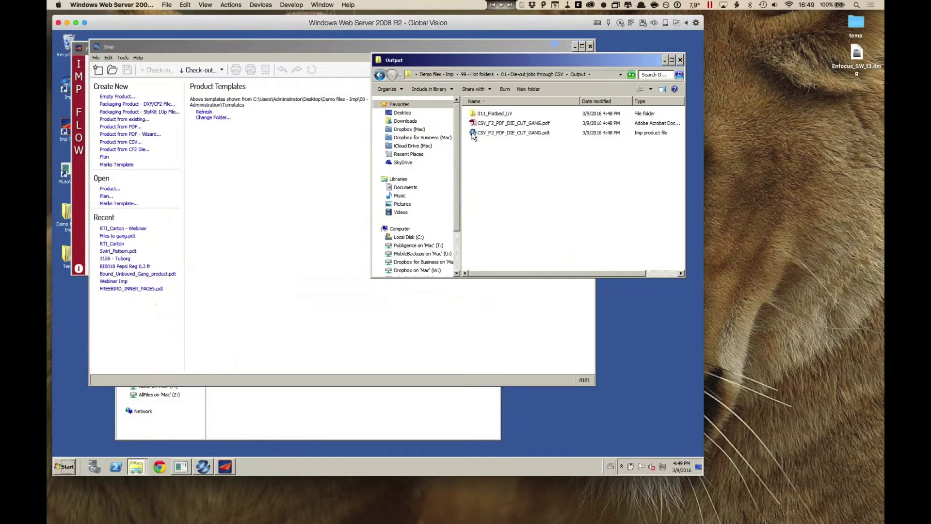
click(473, 135)
click(301, 177)
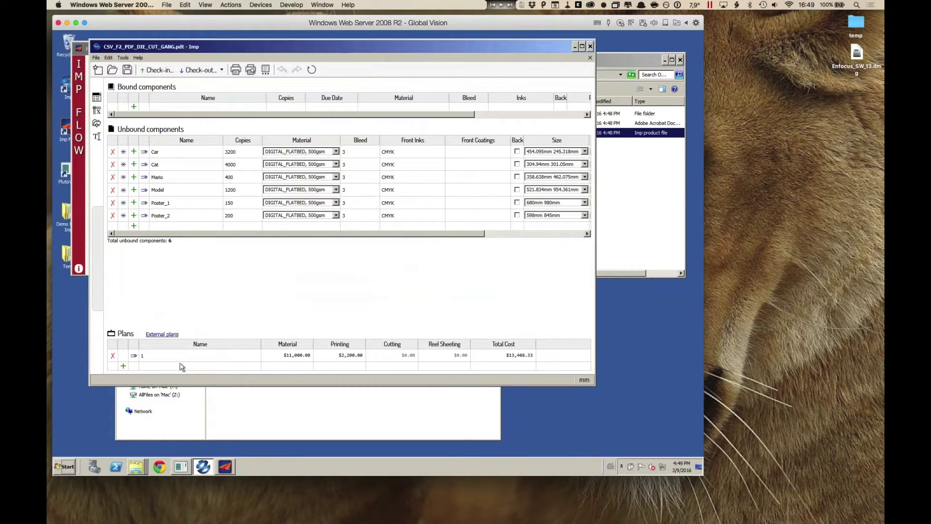
click(134, 355)
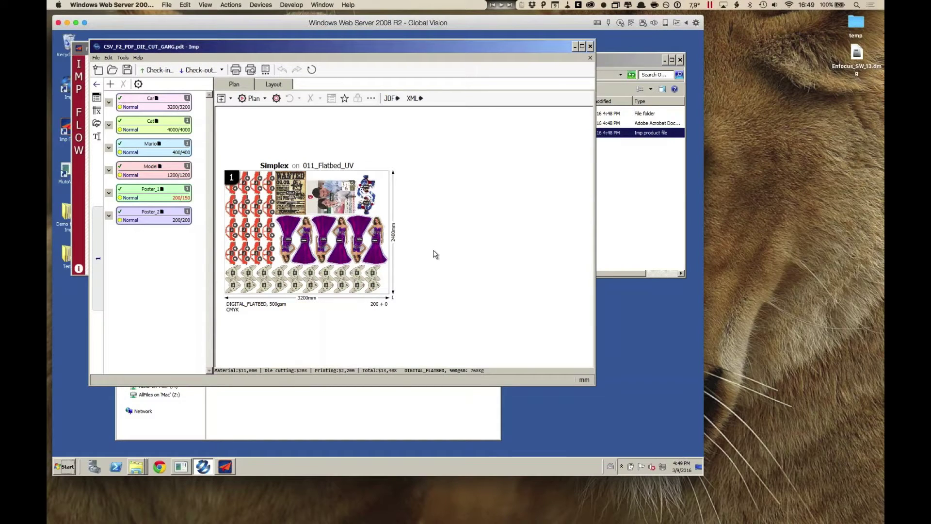
click(591, 58)
click(575, 47)
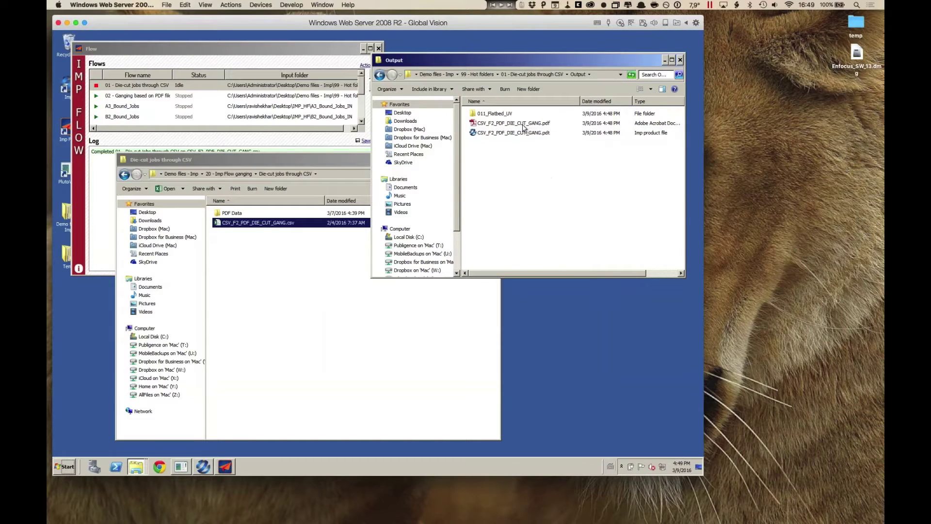
- View the imposition PDF in the "011_Flatbed_UV" output folder in Adobe Reader, then close it
click(521, 124)
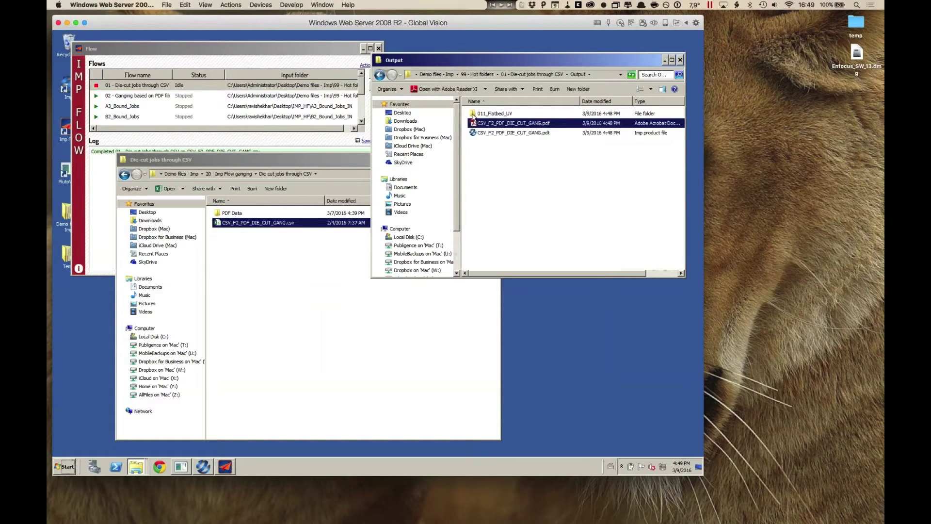
double_click(473, 117)
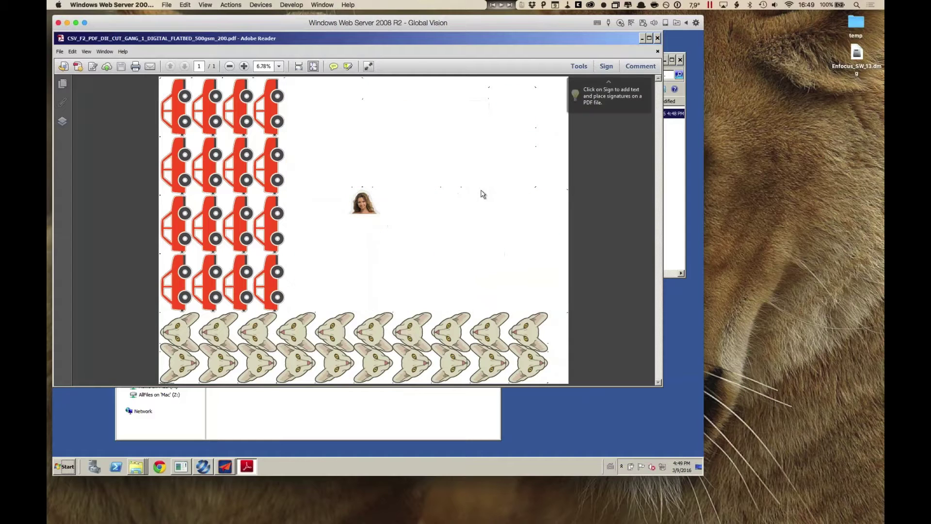
click(658, 38)
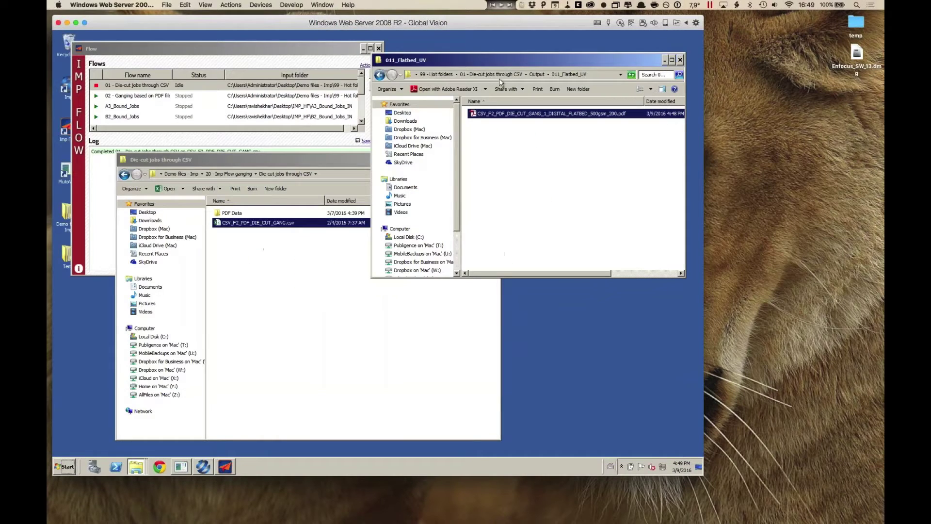
- Open the "02 - Ganging complete folders" hot folder and the source folder "Ganging a complete folder using naming conventions" in the two Explorer windows
click(537, 74)
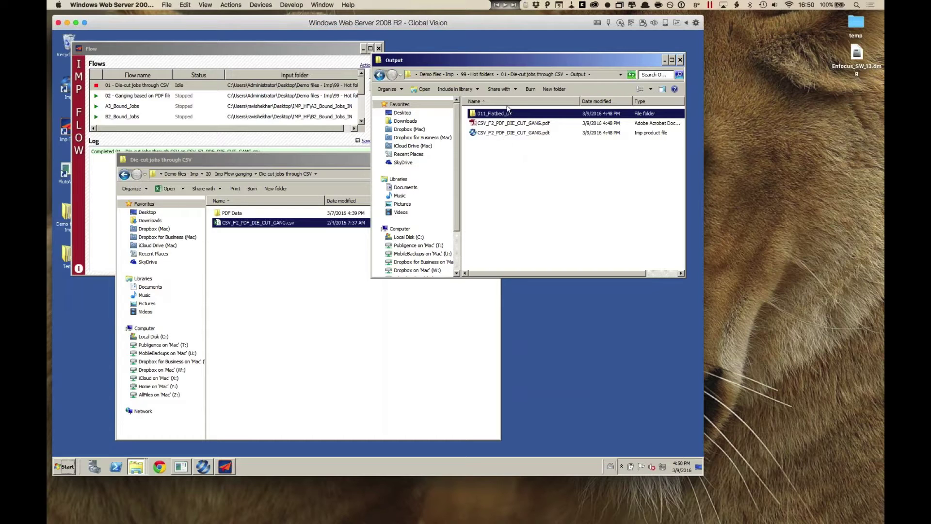
click(495, 75)
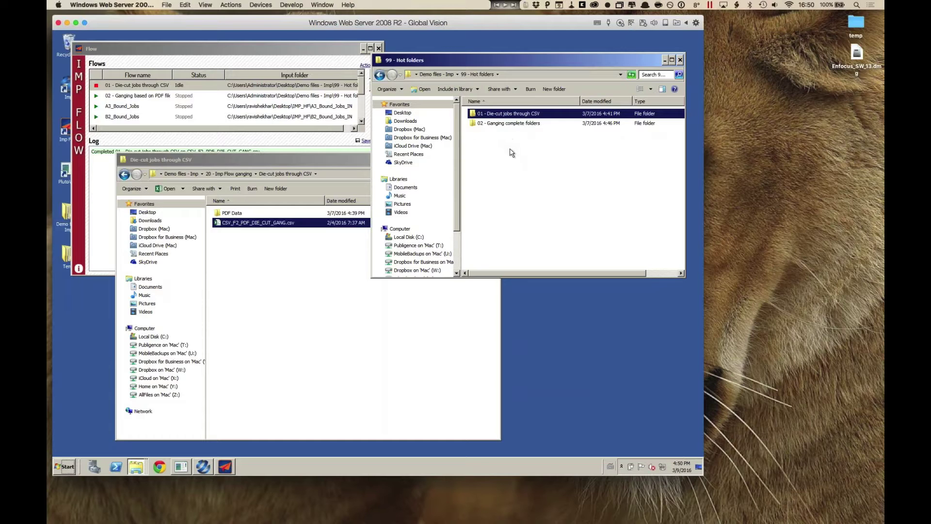
double_click(473, 124)
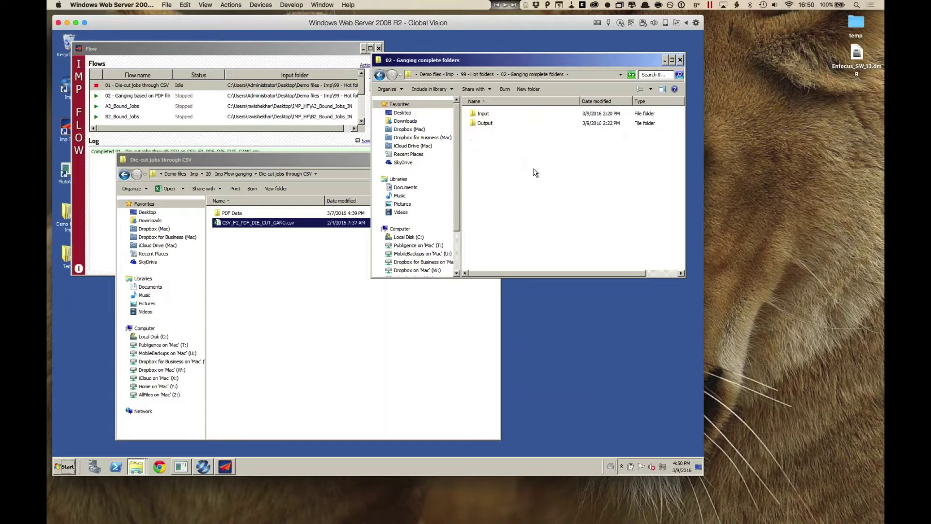
click(279, 224)
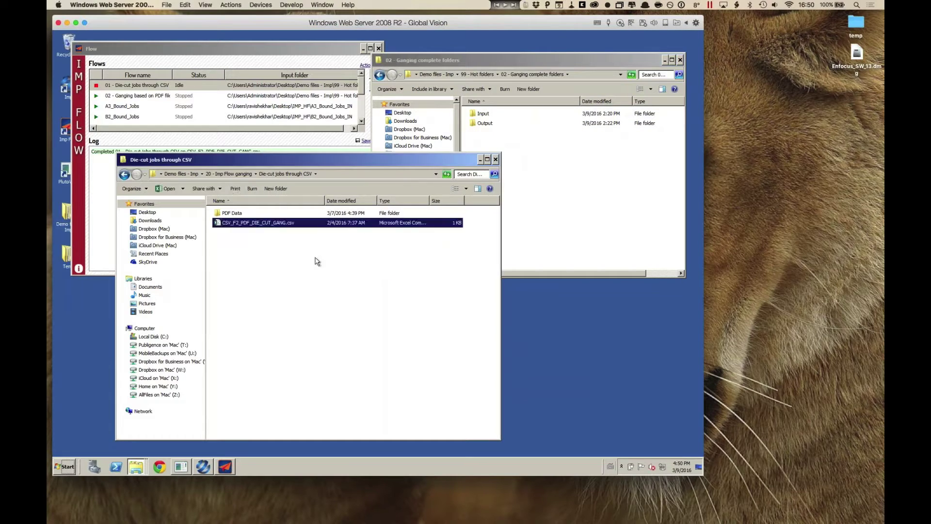
click(366, 270)
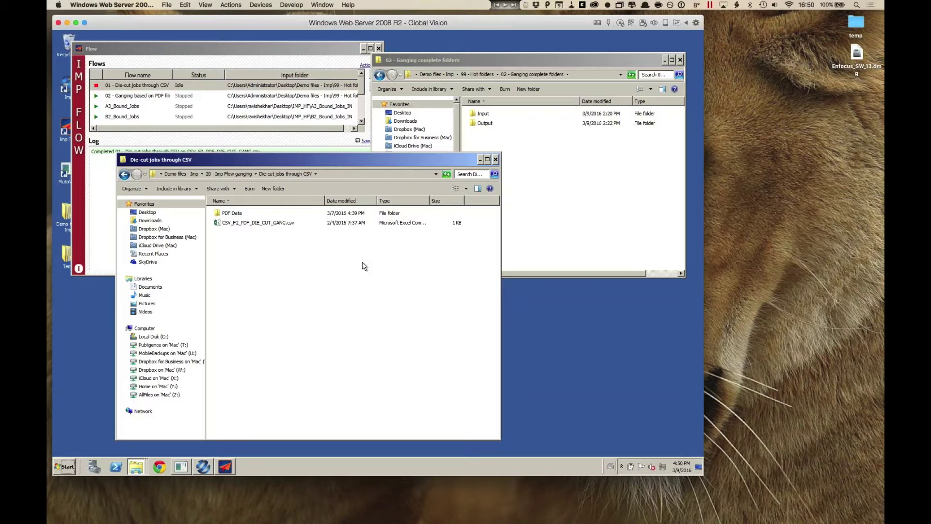
click(238, 173)
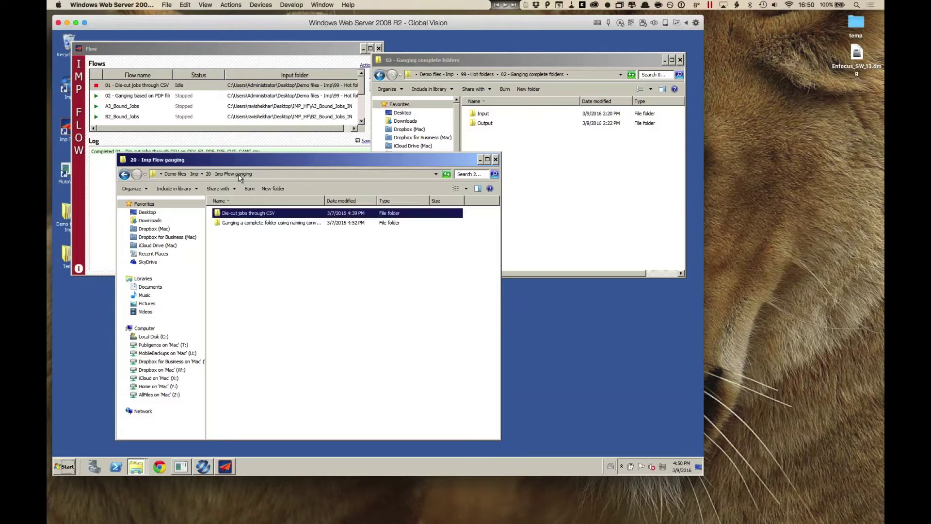
double_click(246, 223)
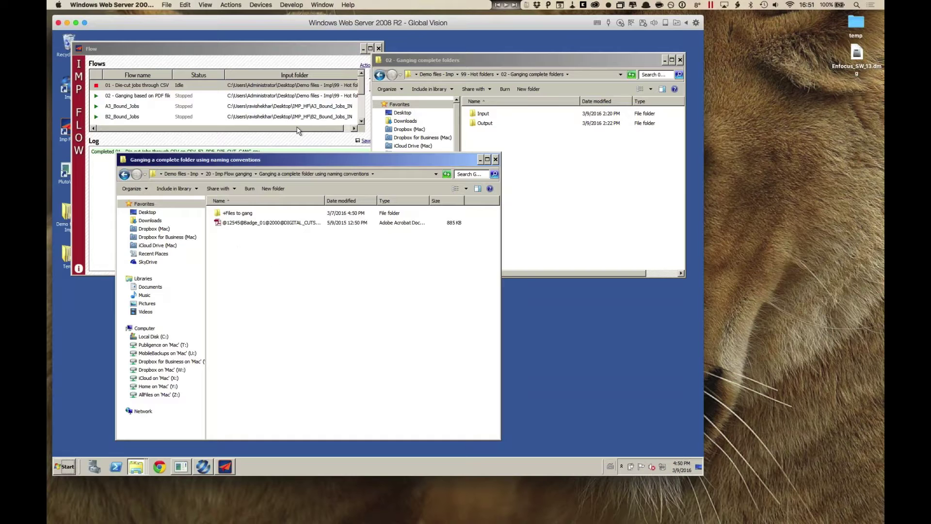
- Stop the "01 - Die-cut jobs through CSV" flow and open "02 - Ganging based on PDF files" for editing at its "Product from PDF" settings
click(286, 144)
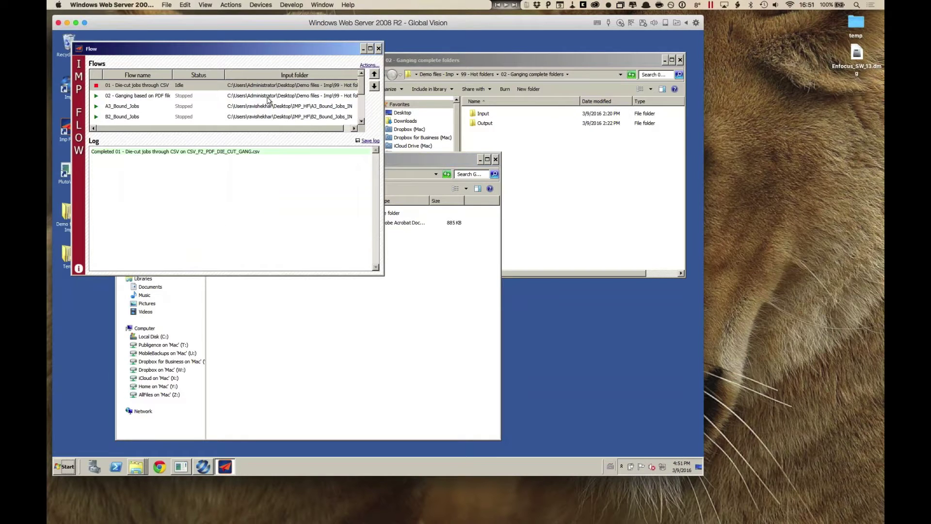
click(96, 86)
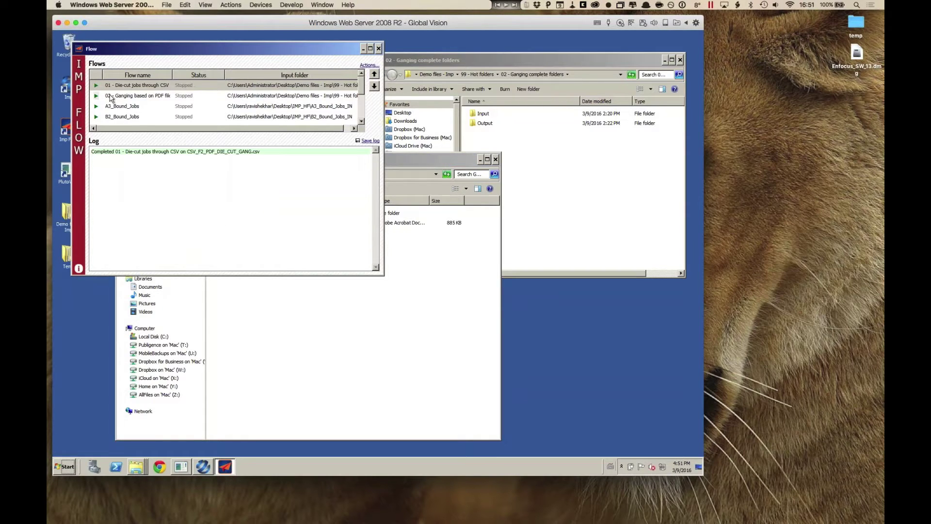
click(249, 96)
click(369, 65)
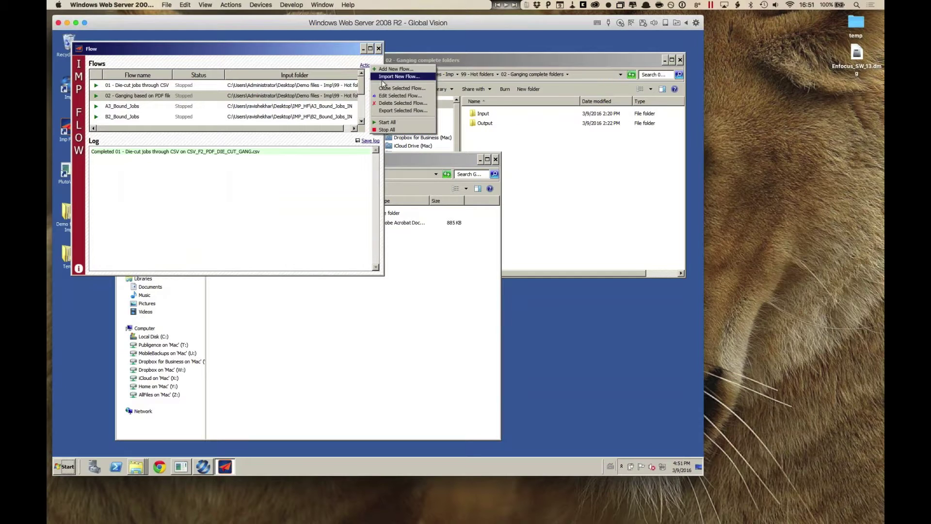
click(386, 97)
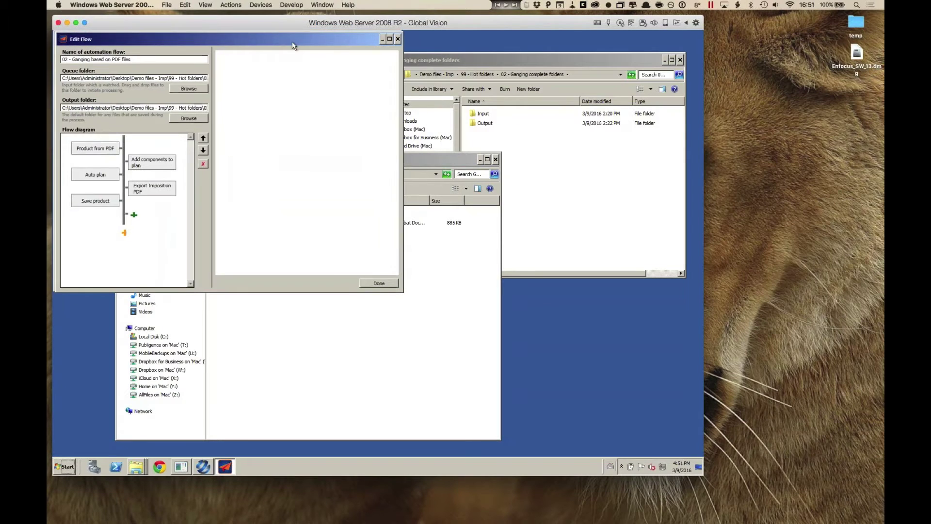
drag(281, 40, 342, 44)
click(153, 155)
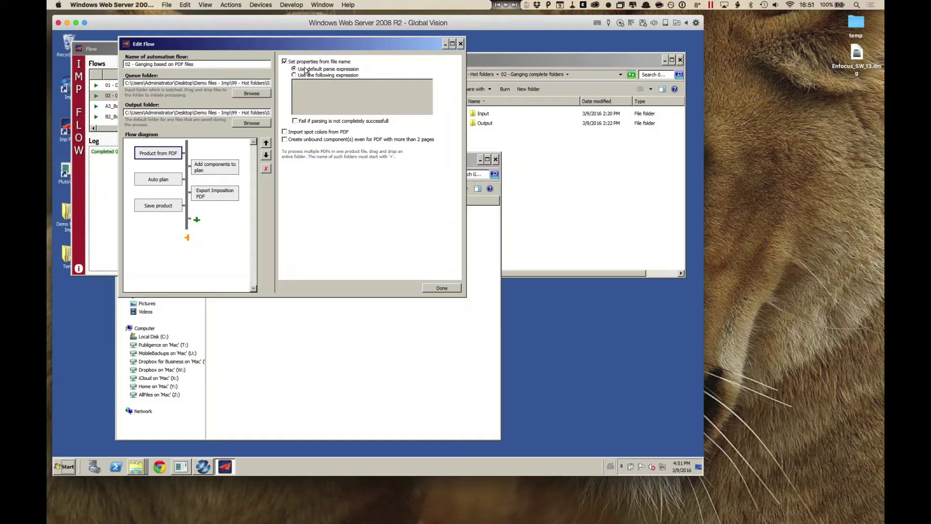
- Review the file-name expression option and each processing step's settings in the "02 - Ganging based on PDF files" flow, then close the flow editor
click(345, 75)
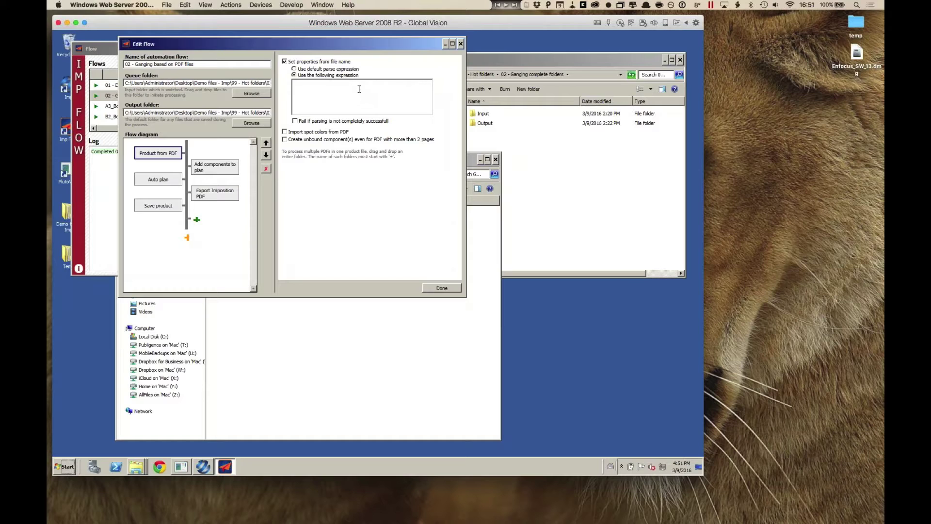
click(299, 70)
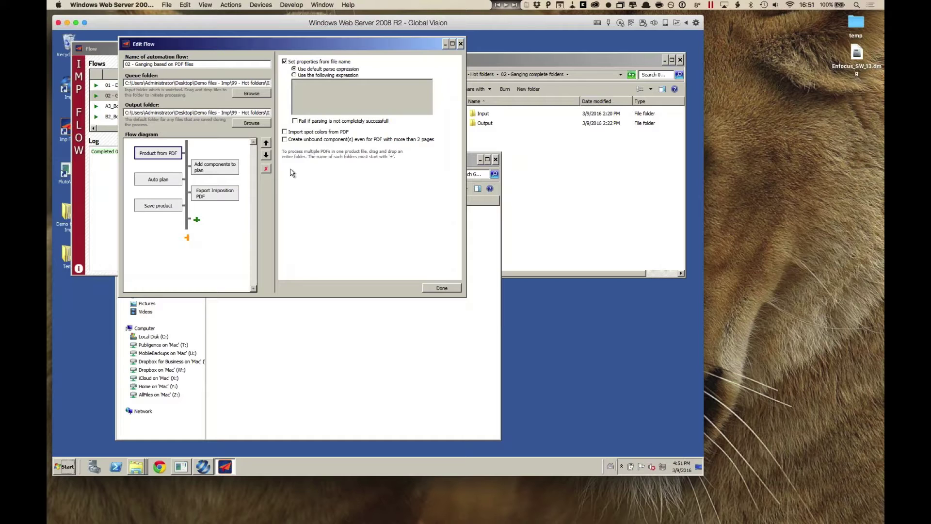
click(210, 170)
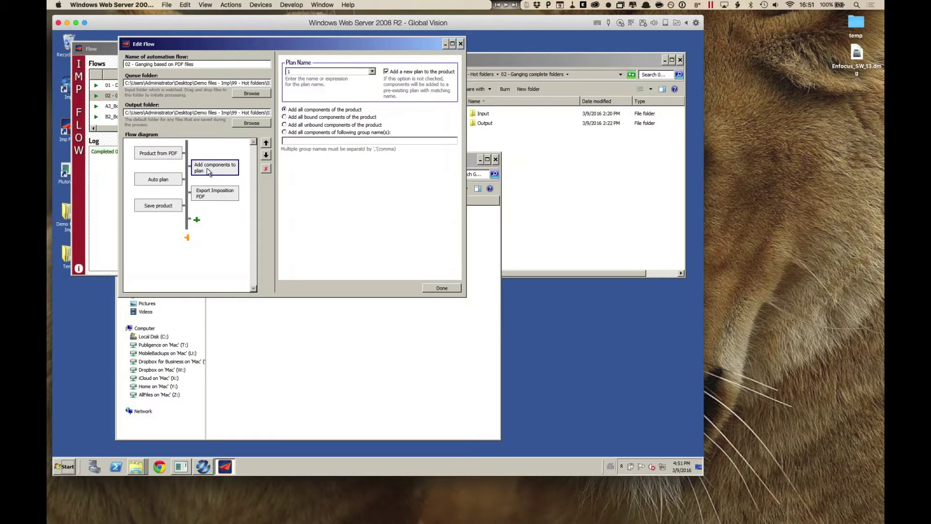
click(176, 182)
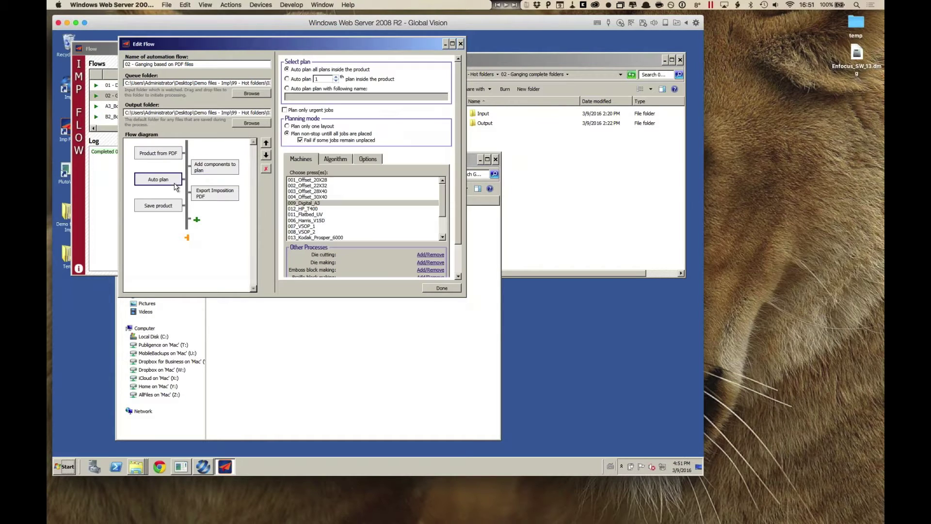
click(223, 198)
click(167, 206)
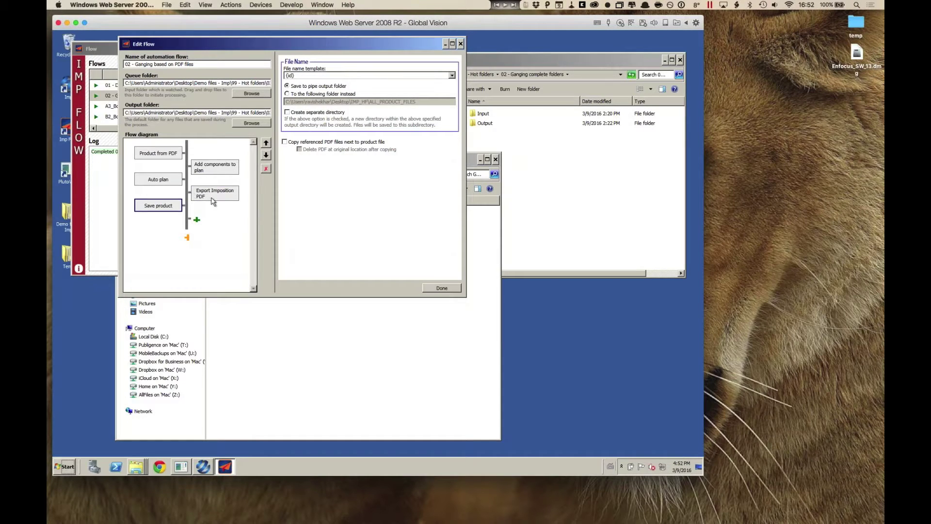
click(461, 44)
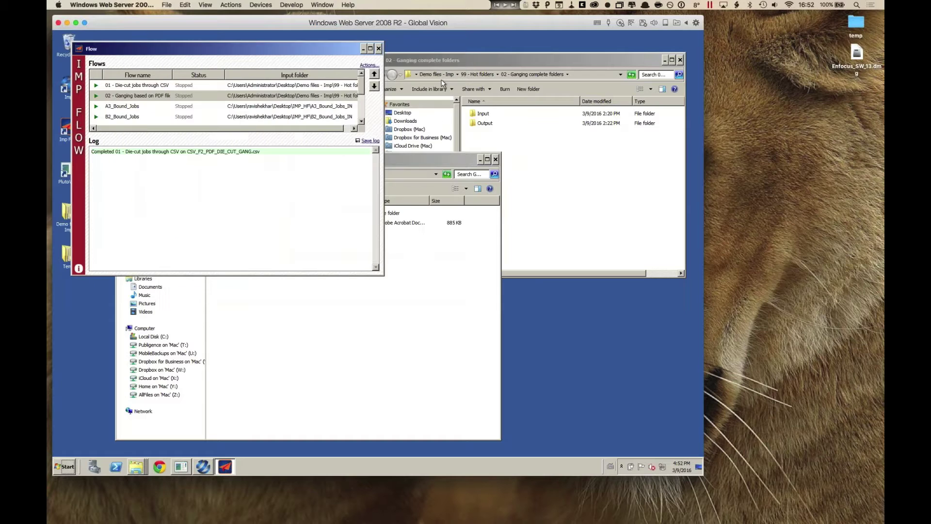
- Start the "02 - Ganging based on PDF files" flow and drop the Badge_01 PDF into the hot folder's Input folder
click(96, 95)
click(517, 155)
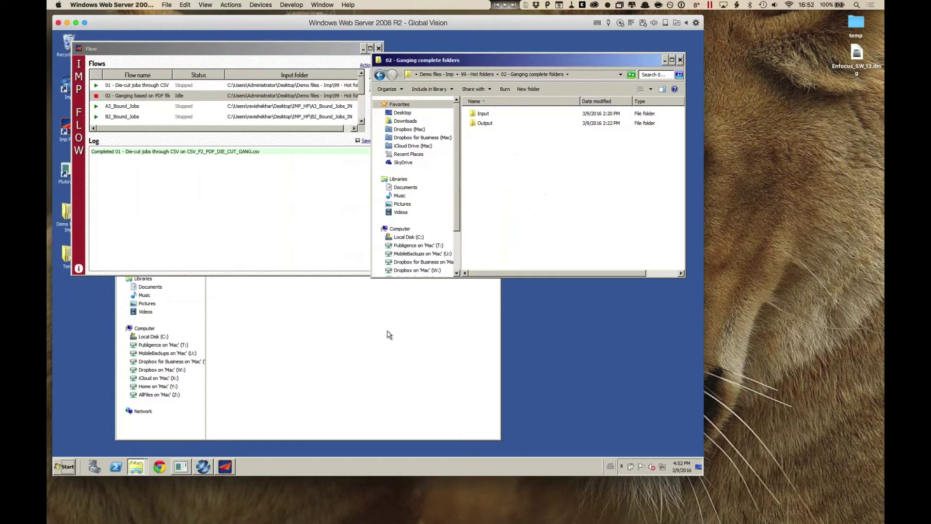
click(388, 335)
click(220, 223)
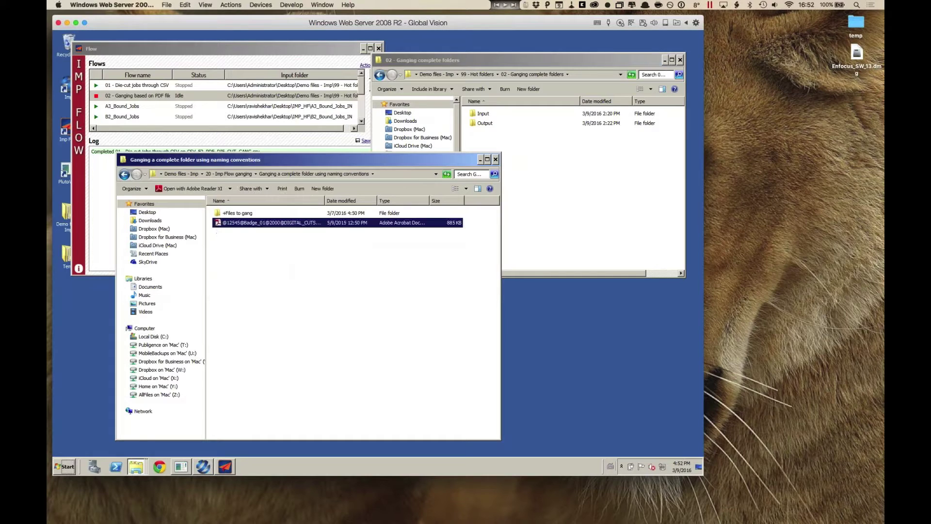
drag(552, 218, 538, 125)
drag(483, 116, 483, 116)
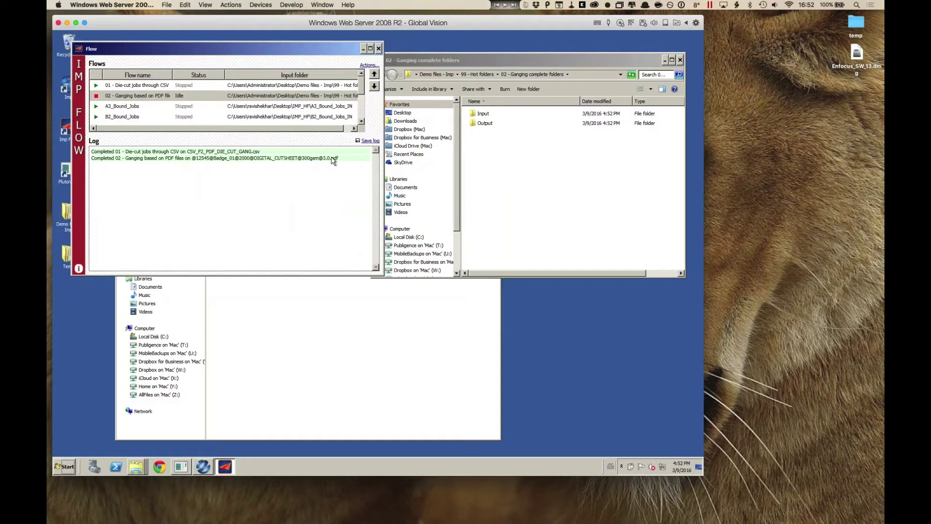
- View the imposition PDF in the "009_Digital_A3" subfolder of Output in Adobe Reader, then close Adobe Reader
click(502, 158)
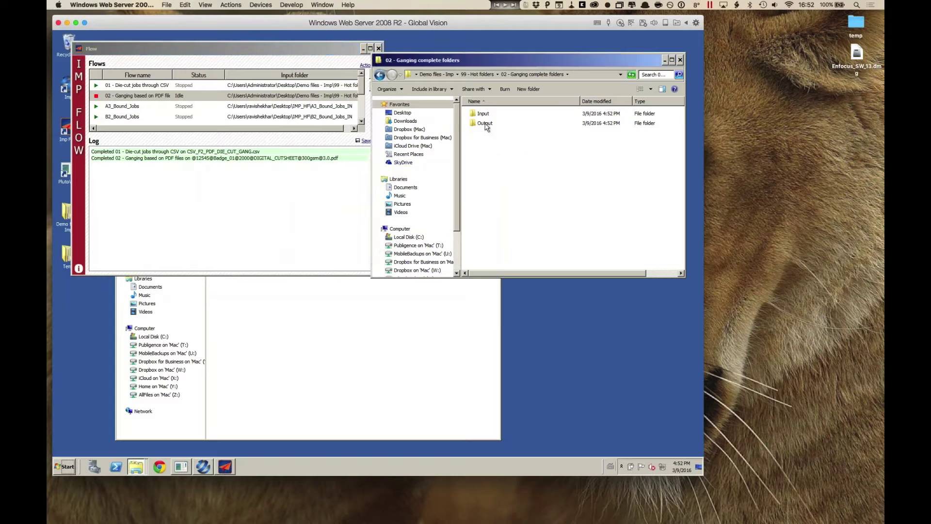
double_click(478, 124)
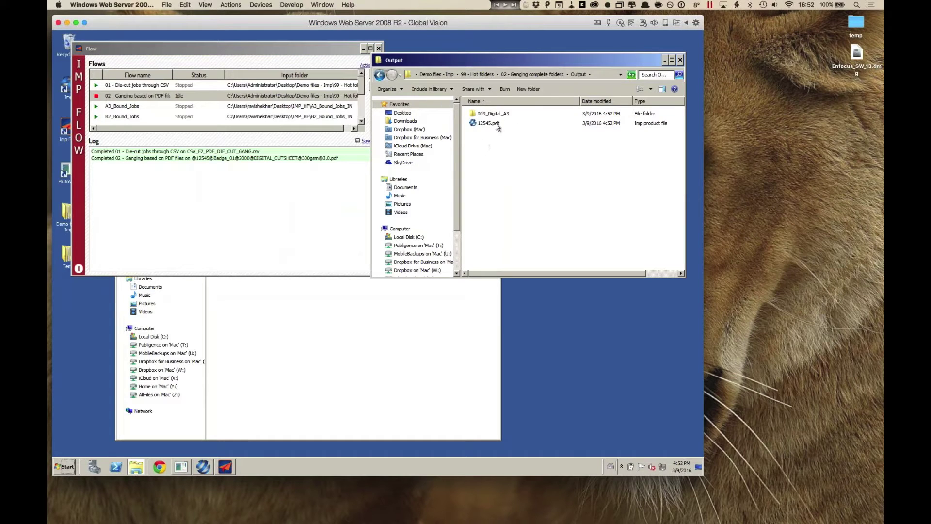
click(476, 116)
double_click(476, 115)
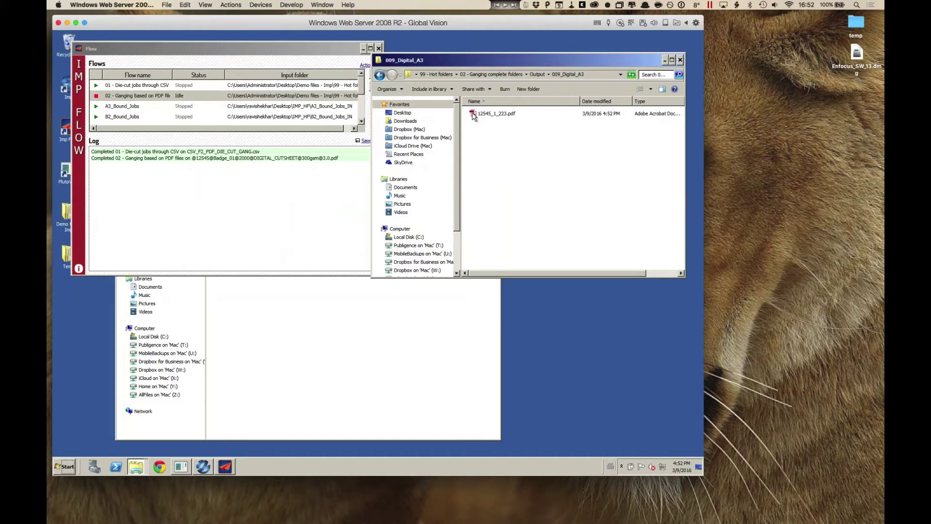
double_click(477, 115)
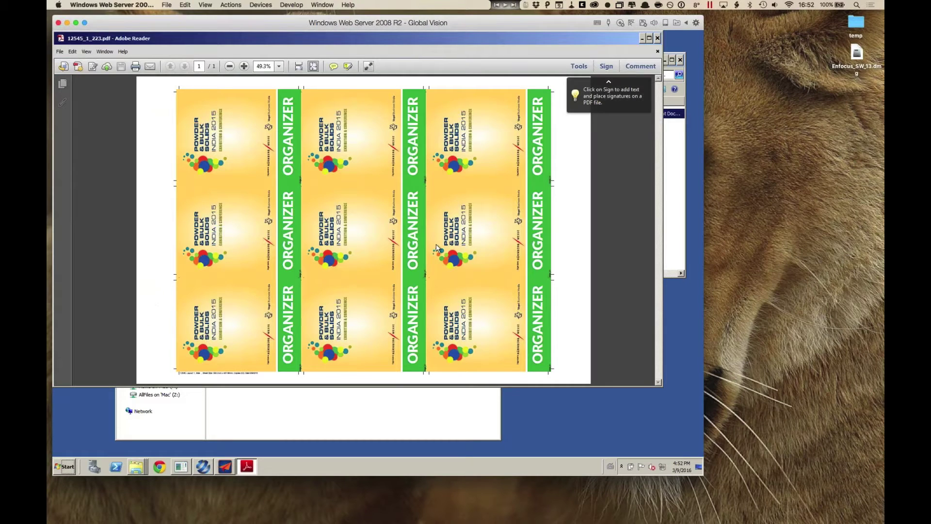
click(658, 51)
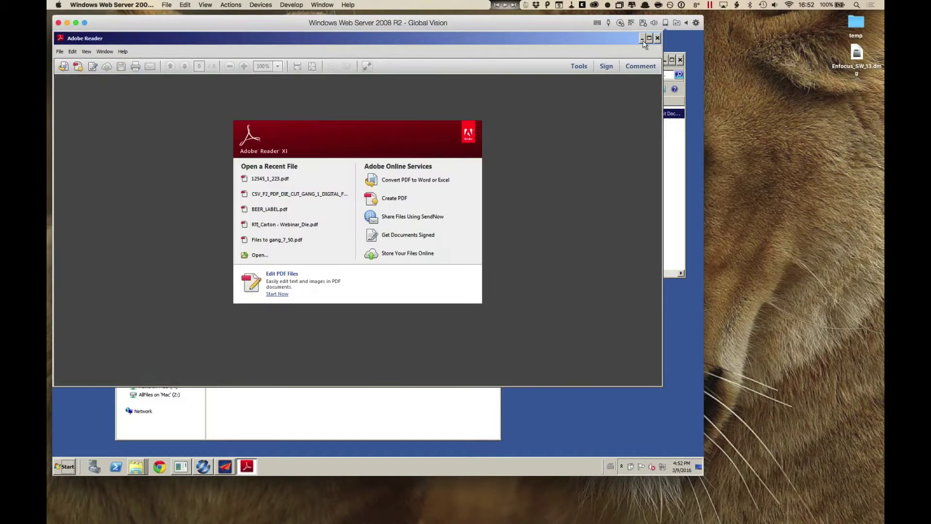
click(657, 38)
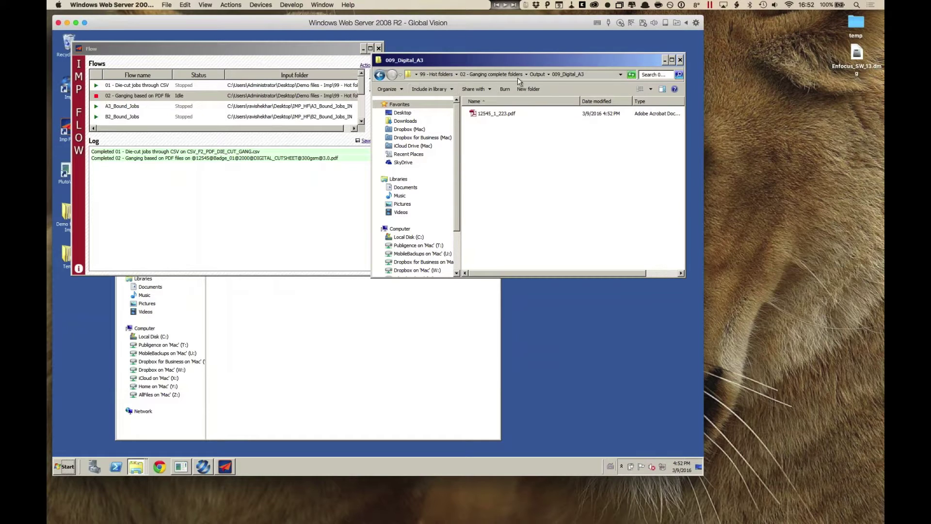
- Go back to the Output folder and open the product file 12545.pdt in Imp
click(536, 74)
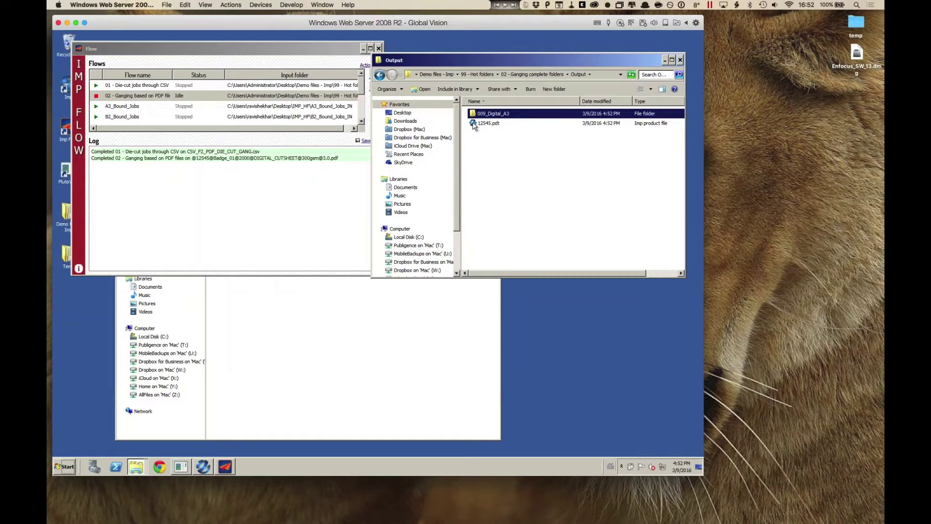
click(204, 469)
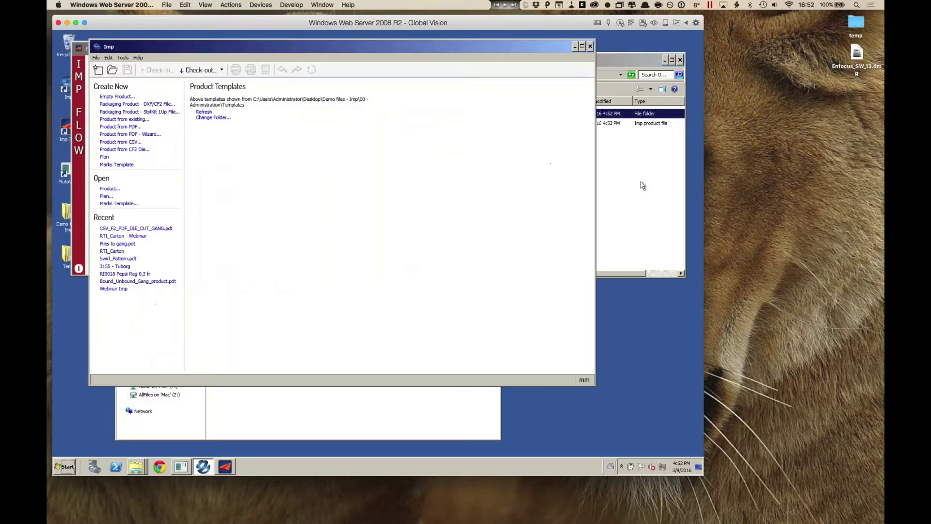
click(641, 187)
double_click(473, 124)
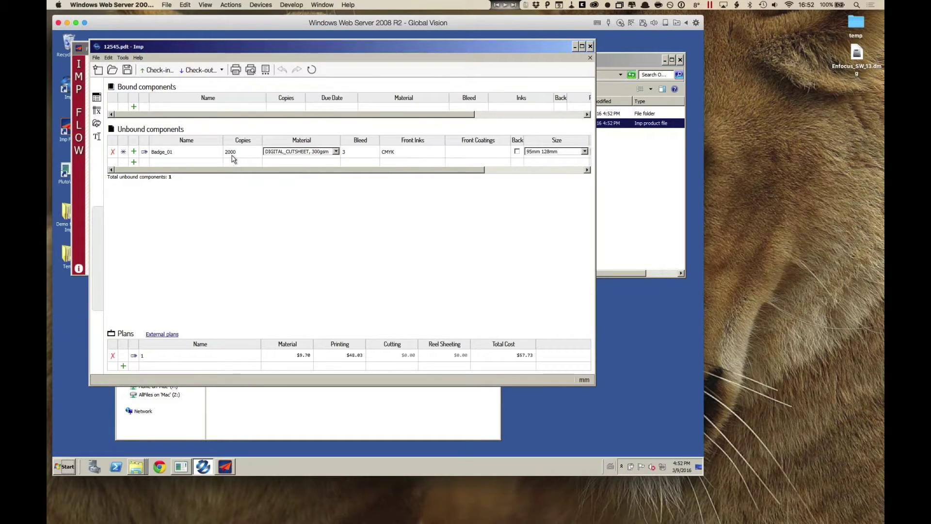
- Move the Imp window below the source folder and widen its Name column to compare the full PDF file name with the Badge_01 component
drag(507, 44, 569, 159)
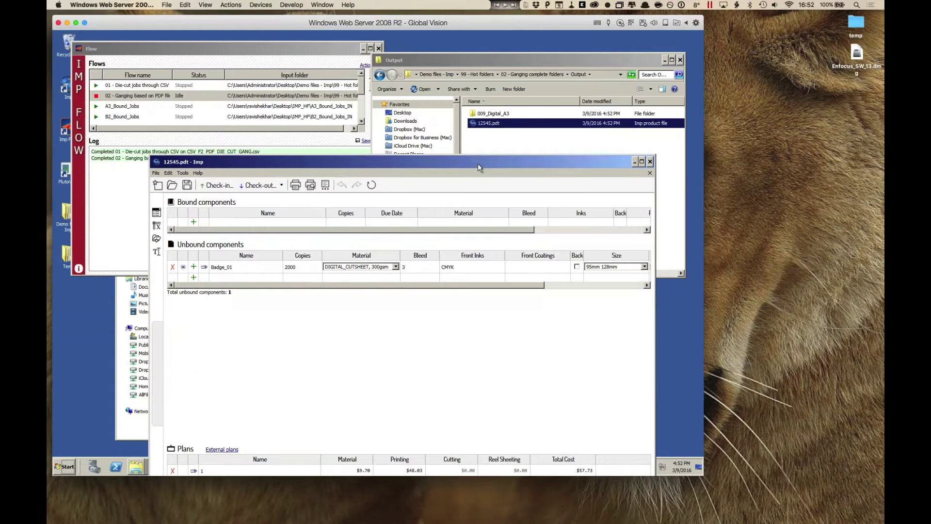
drag(478, 164, 471, 337)
click(414, 304)
drag(531, 334, 508, 232)
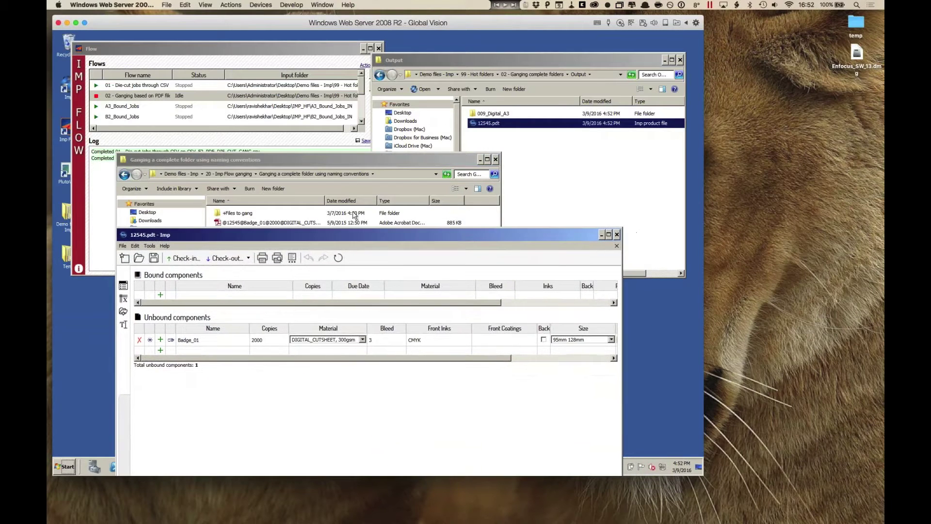
drag(326, 200, 390, 200)
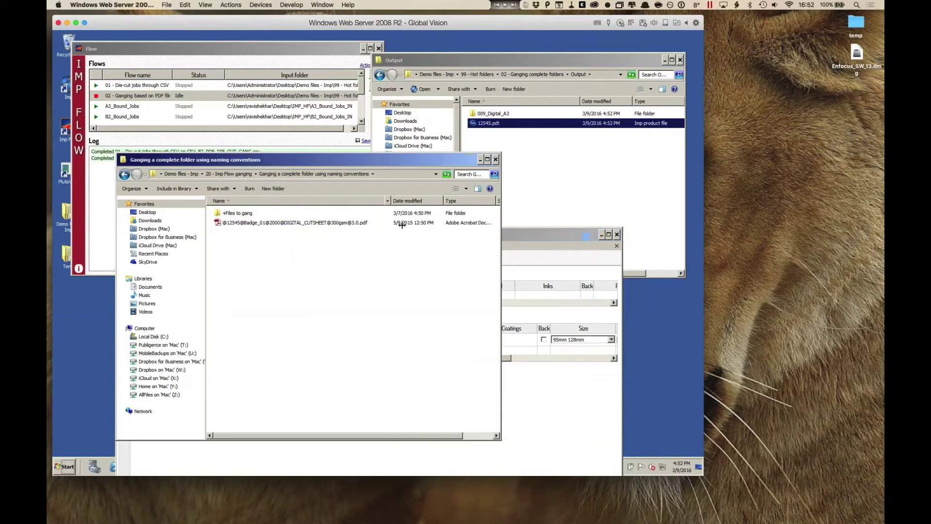
click(590, 441)
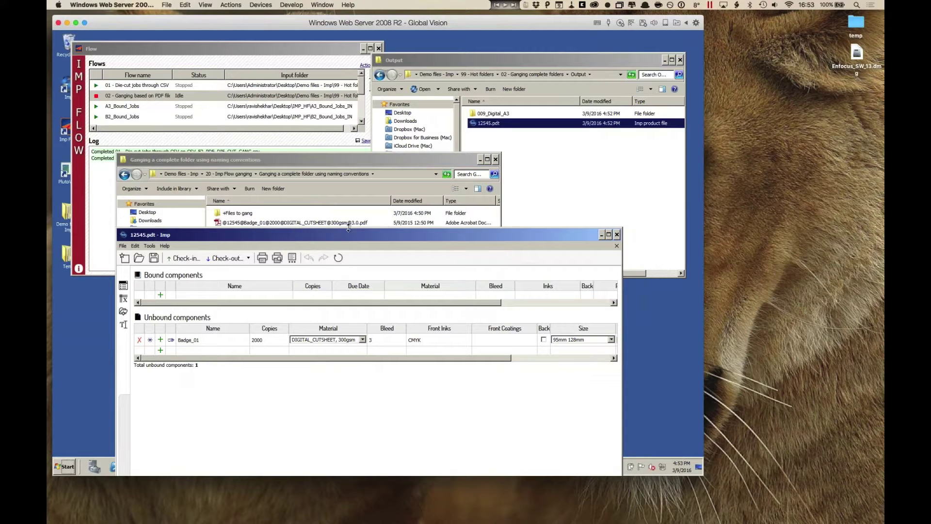
- Check the Flow log, view the badge imposition PDF from "009_Digital_A3" once more, and close it
click(333, 49)
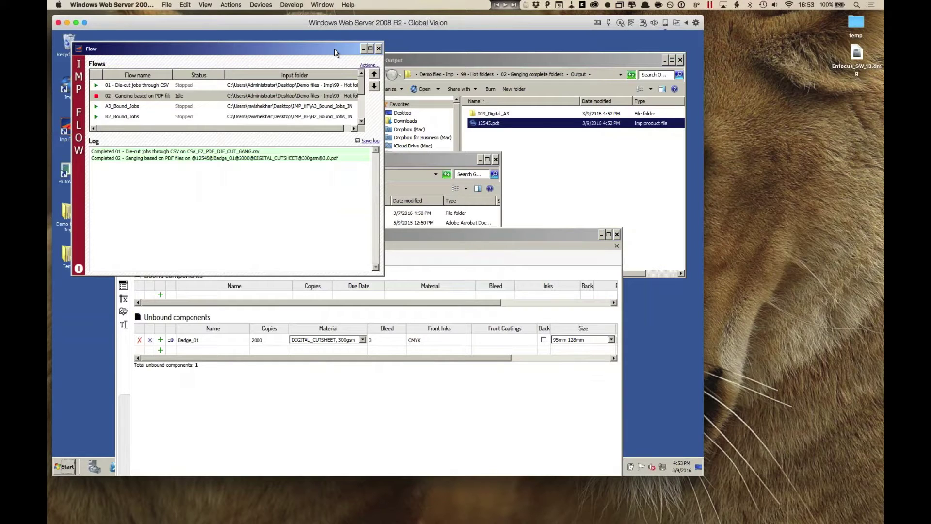
click(544, 146)
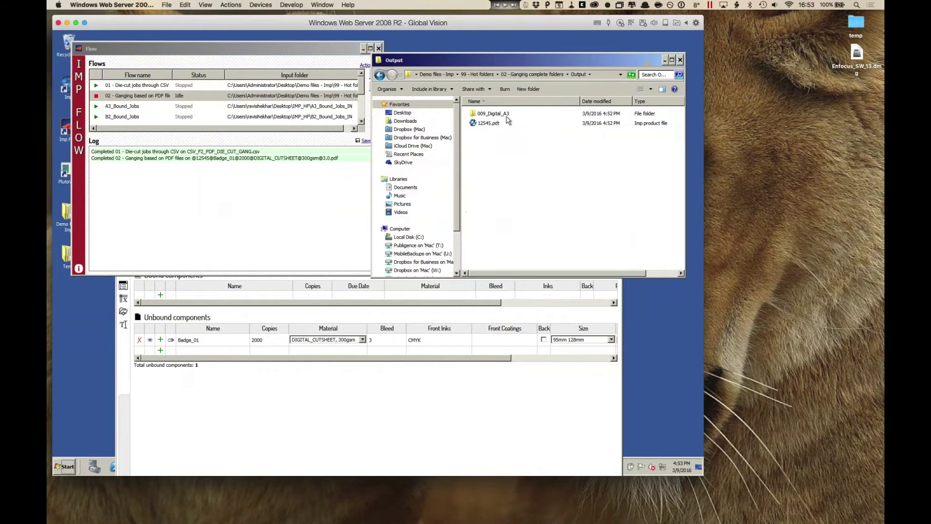
double_click(507, 116)
double_click(511, 114)
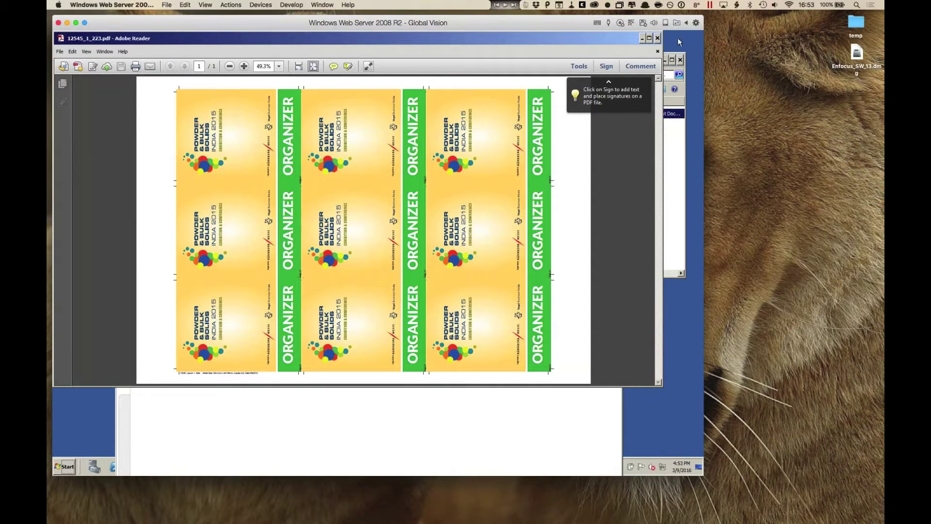
click(657, 38)
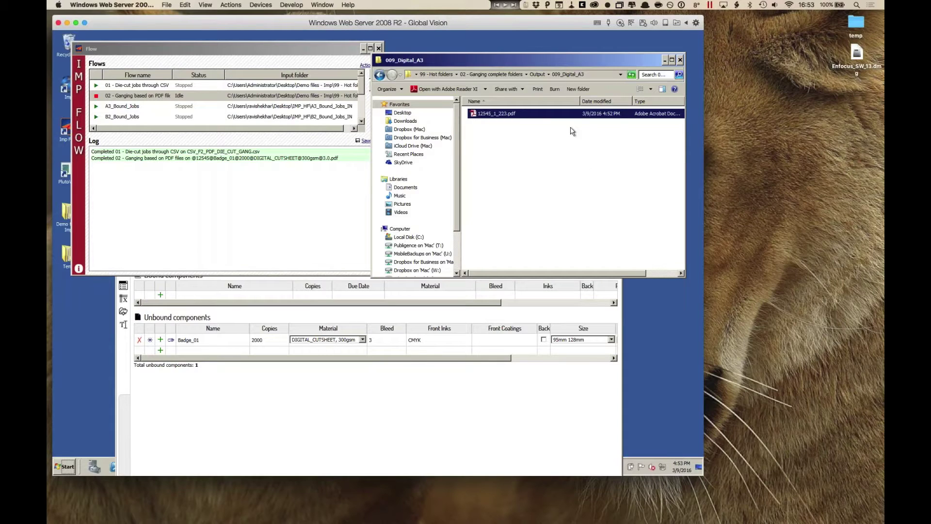
- Return to the "02 - Ganging complete folders" folder, close the 12545.pdt product and minimise Imp
click(499, 74)
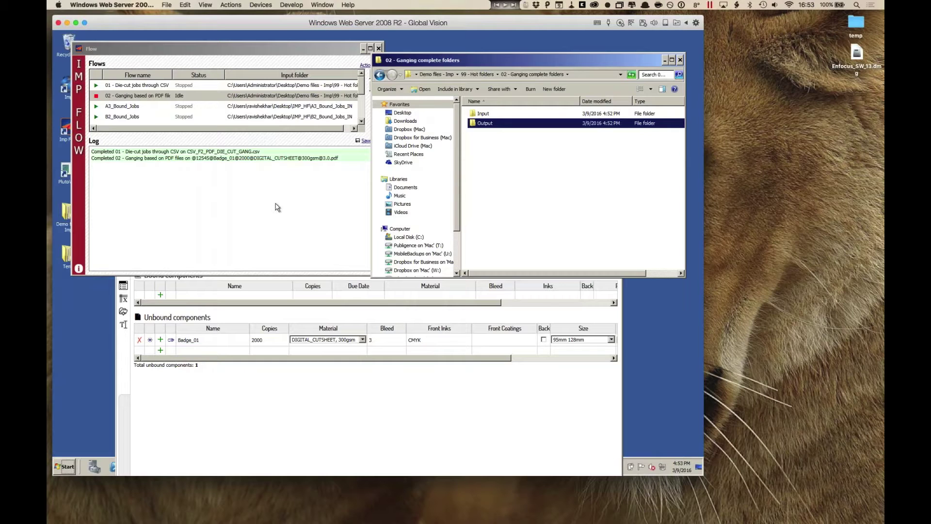
click(372, 462)
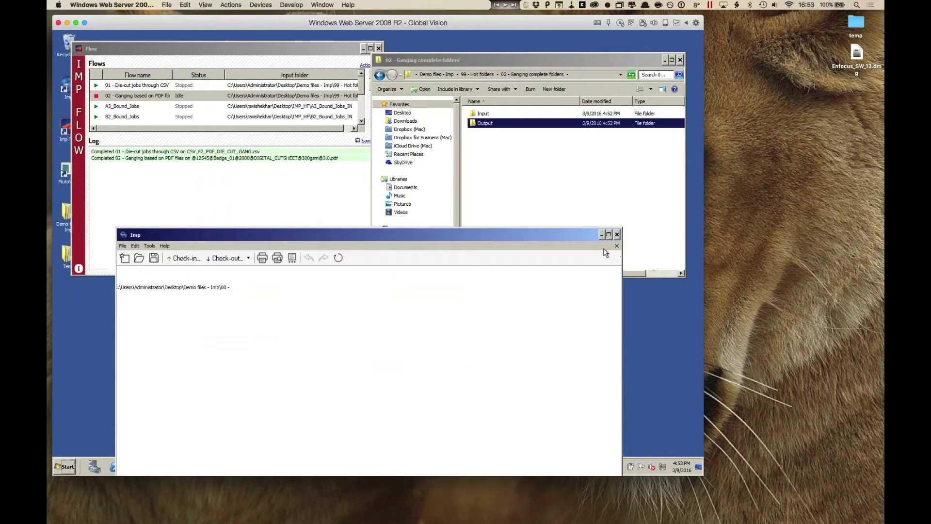
click(602, 235)
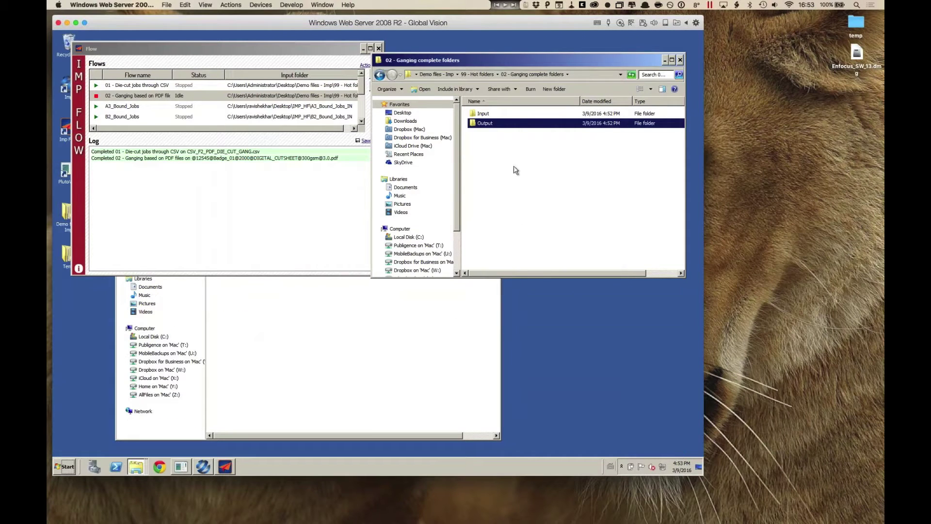
- Drop the whole "+Files to gang" folder into the Input folder of "02 - Ganging complete folders"
click(489, 116)
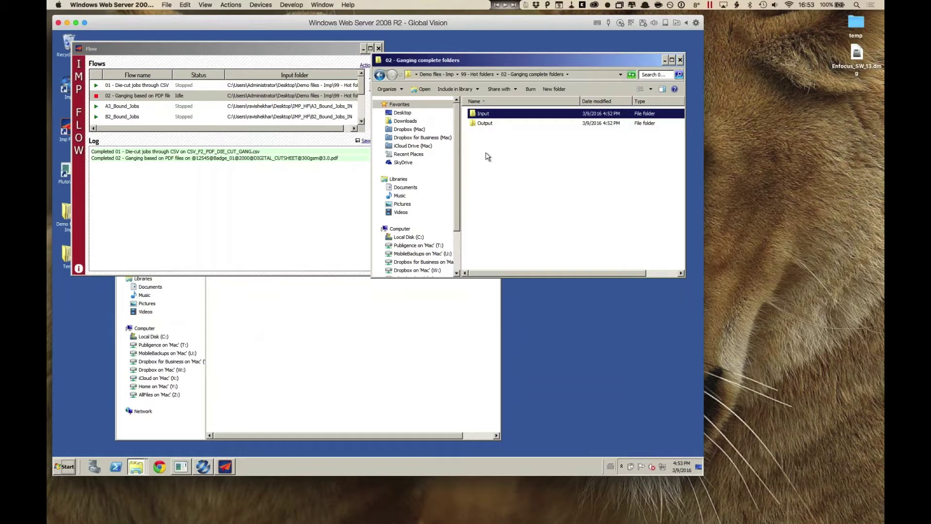
click(316, 299)
click(238, 213)
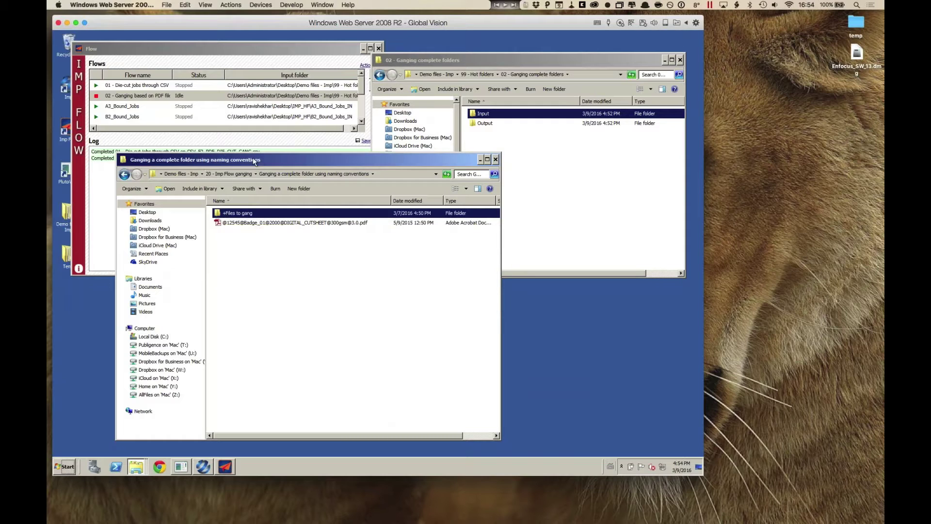
drag(253, 159, 245, 168)
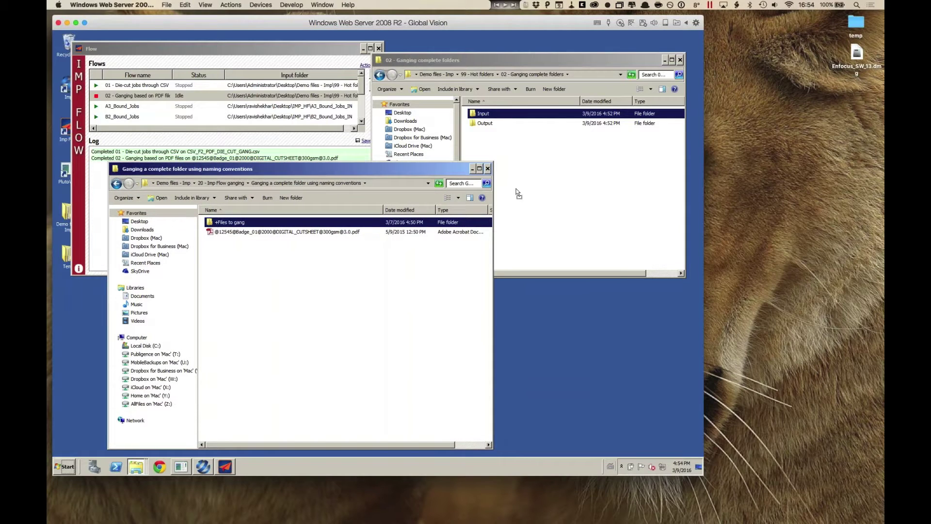
click(484, 117)
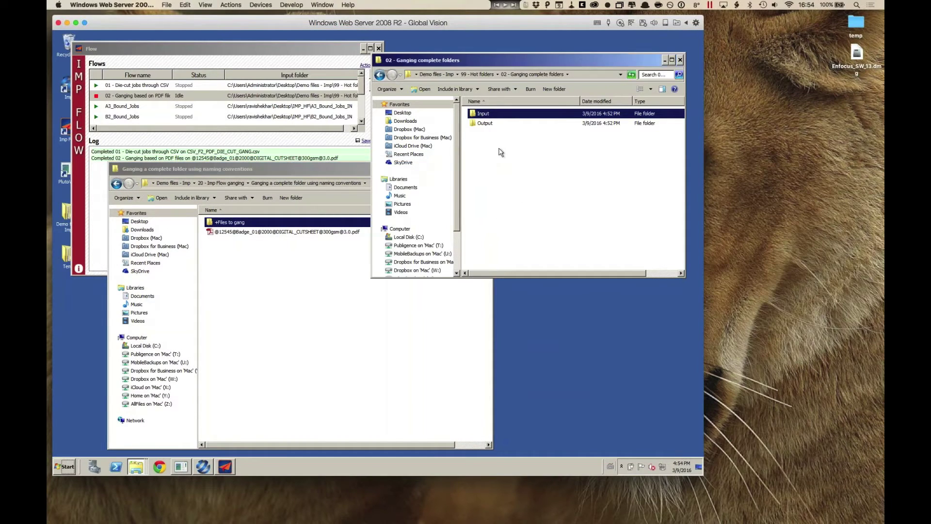
- Check the Flow log for the "+Files to gang" job and open the hot folder's Output folder
click(277, 153)
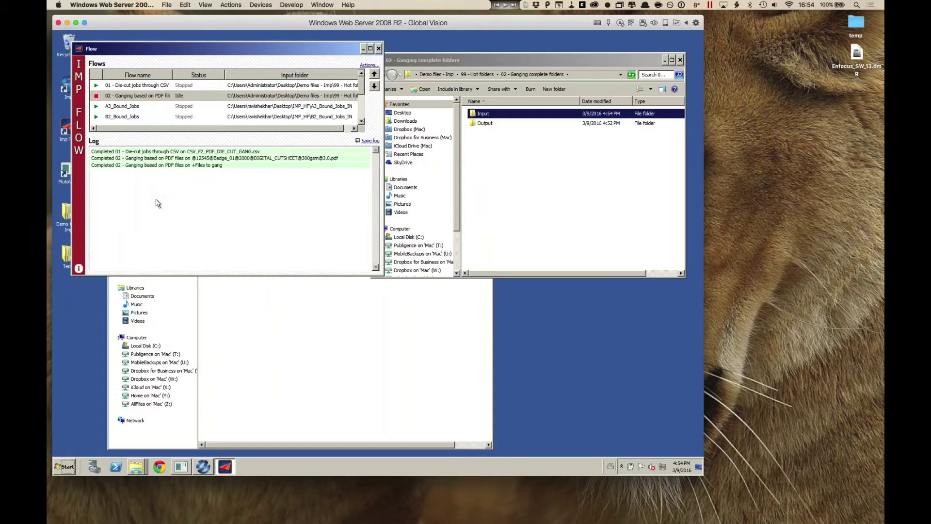
click(505, 183)
double_click(485, 123)
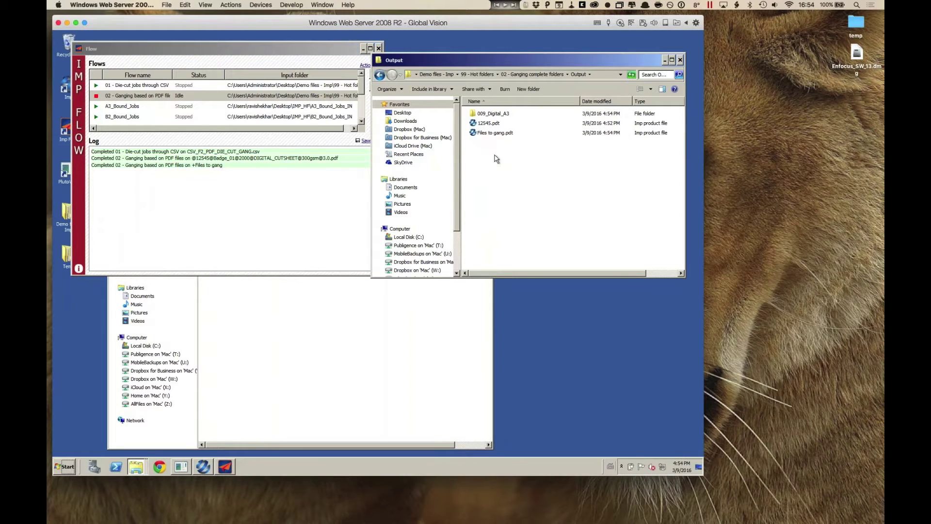
- Open the "009_Digital_A3" output folder, view the "Files to gang_1_100.pdf" imposition and close it
double_click(491, 115)
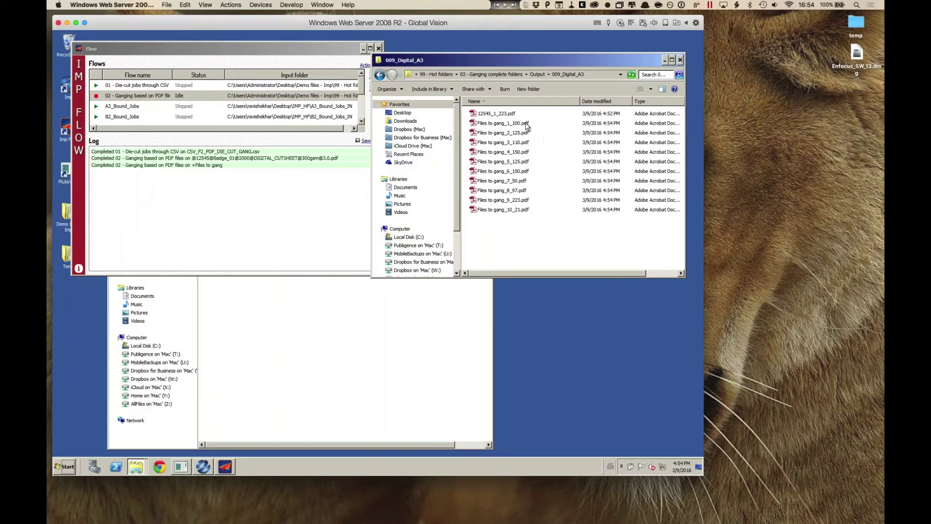
click(543, 123)
drag(543, 121, 474, 132)
double_click(475, 133)
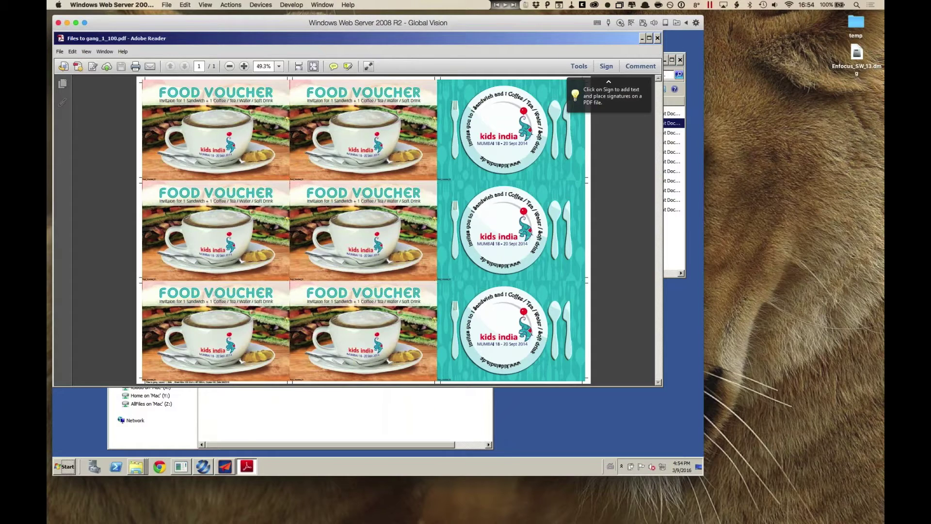
click(658, 52)
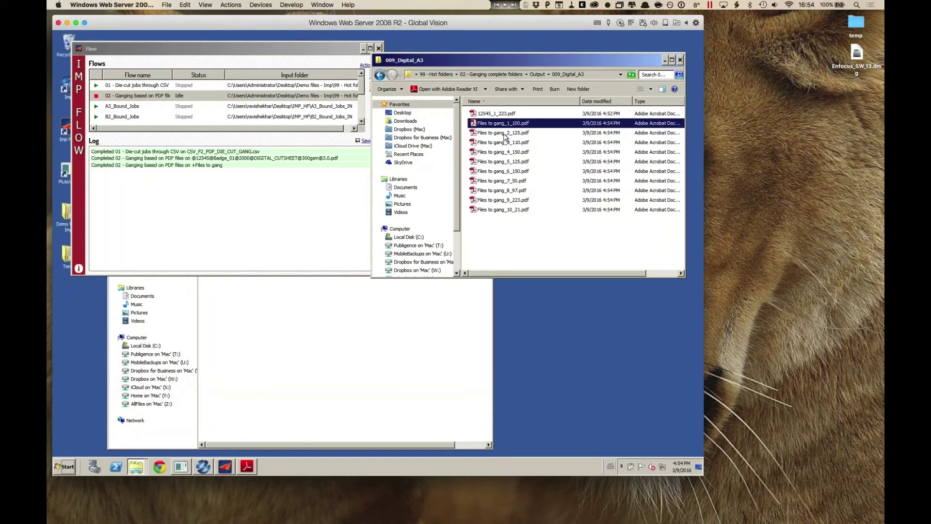
- View the "Files to gang_2_125.pdf" and "Files to gang_3_110.pdf" impositions and close both documents
double_click(504, 135)
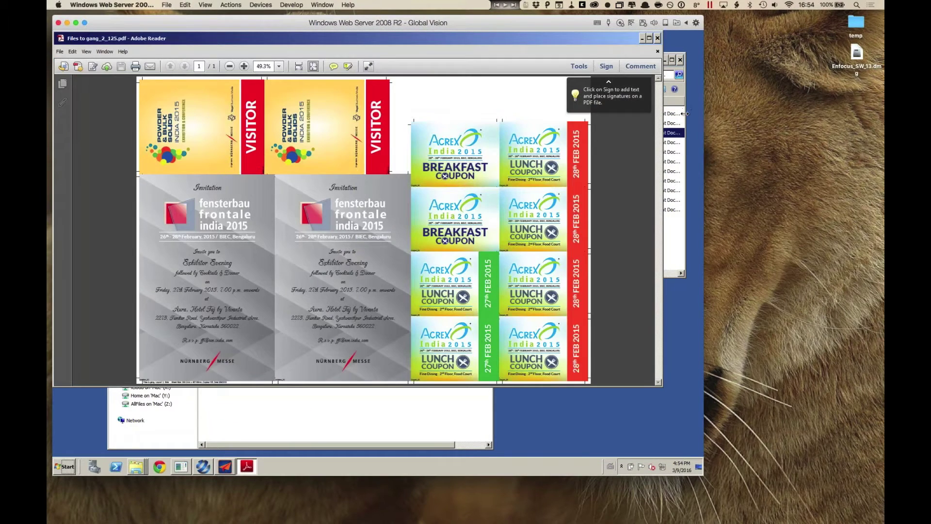
click(685, 113)
double_click(518, 143)
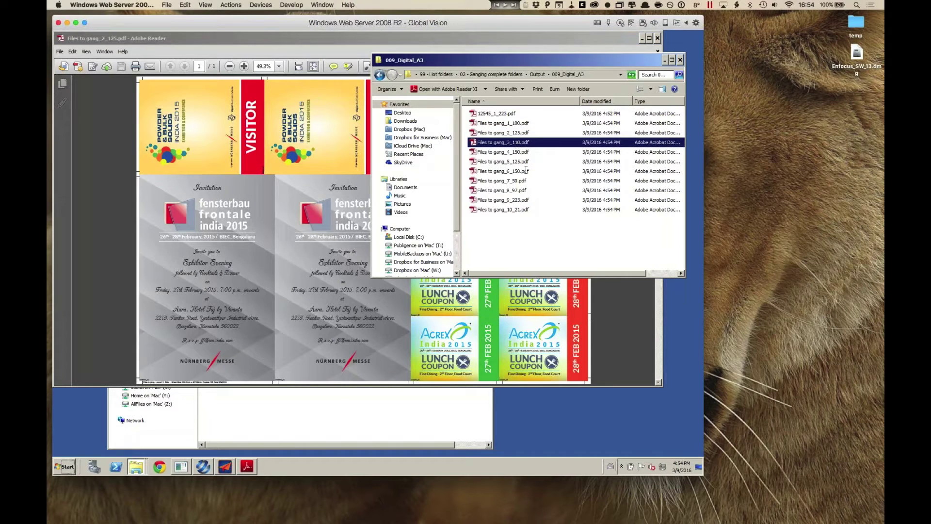
drag(678, 222, 650, 150)
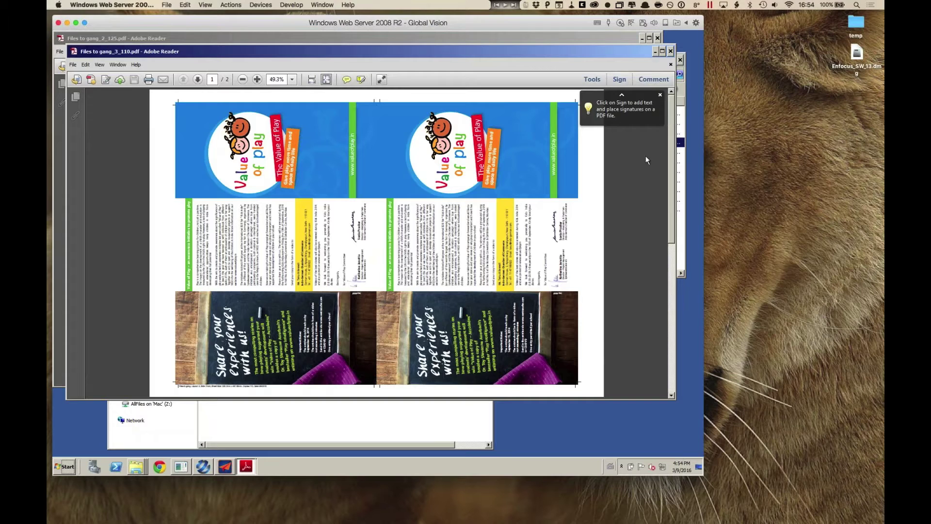
click(670, 66)
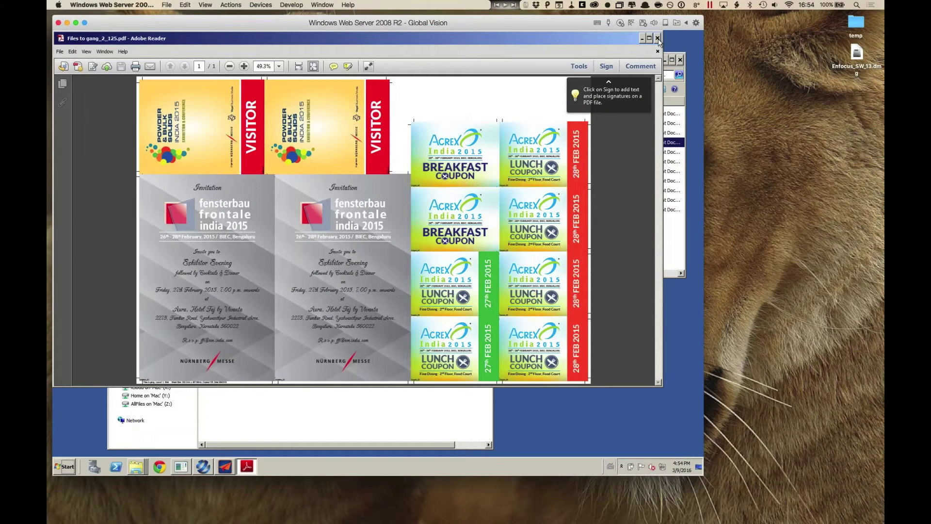
click(658, 51)
- Stop the "02 - Ganging based on PDF files" flow in Imp Flow
click(272, 200)
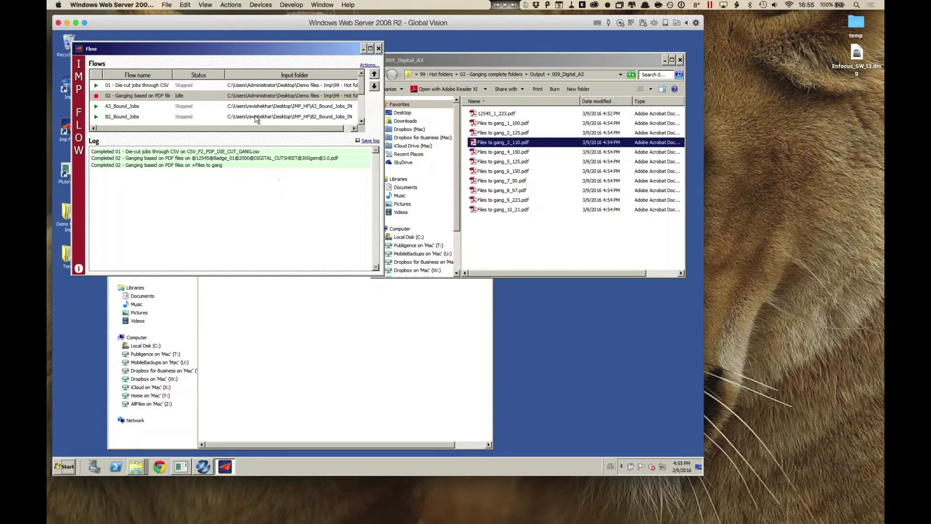
click(95, 96)
- Return to the "Ganging a complete folder using naming conventions" folder and open its "+Files to gang" subfolder
click(278, 318)
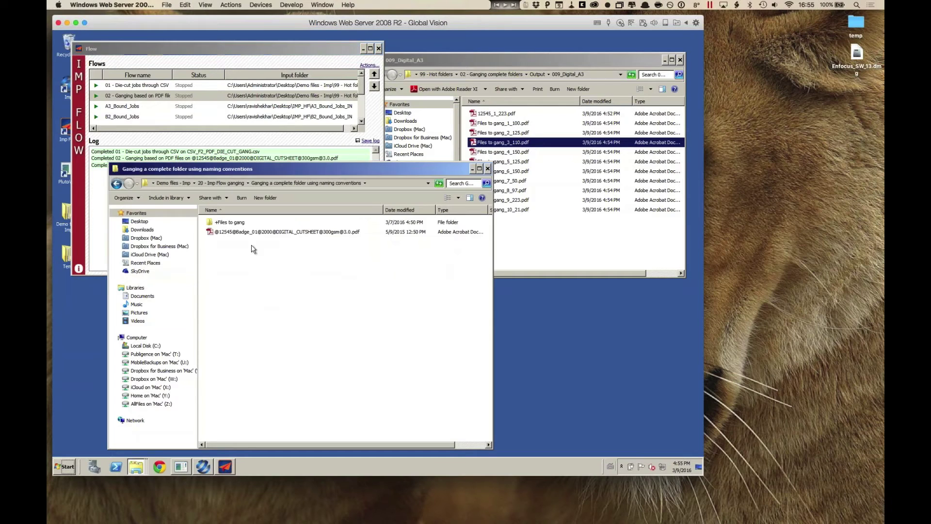
click(215, 224)
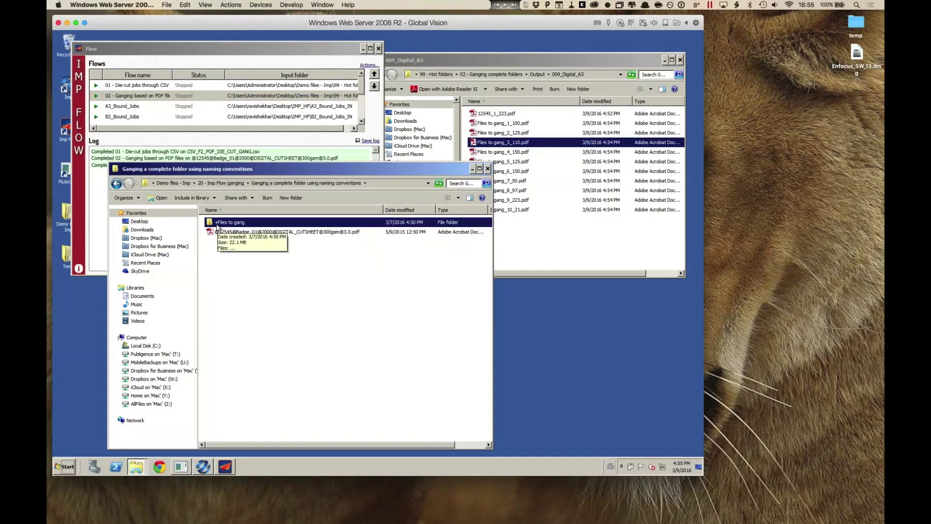
double_click(215, 225)
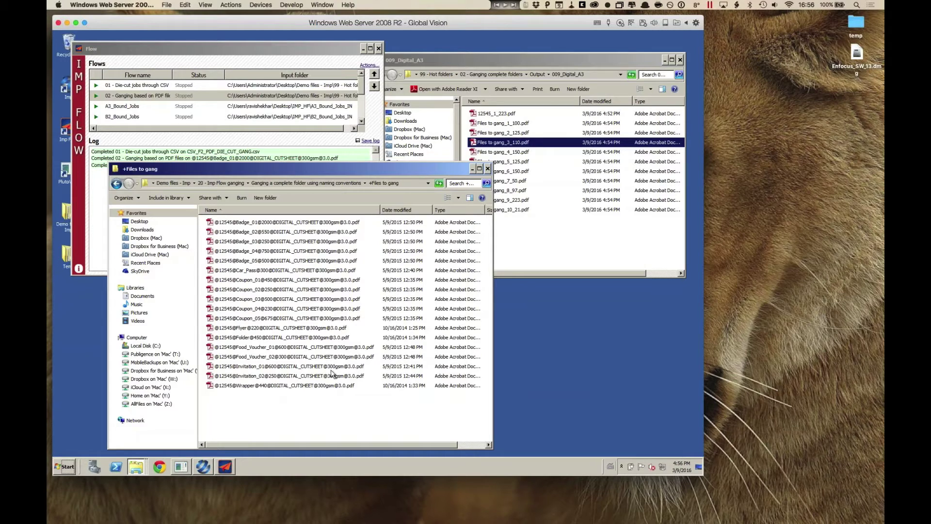
- Rename the Coupon_03 PDF so that the last value in its file name is 5.0, and return to the Flow window
click(350, 300)
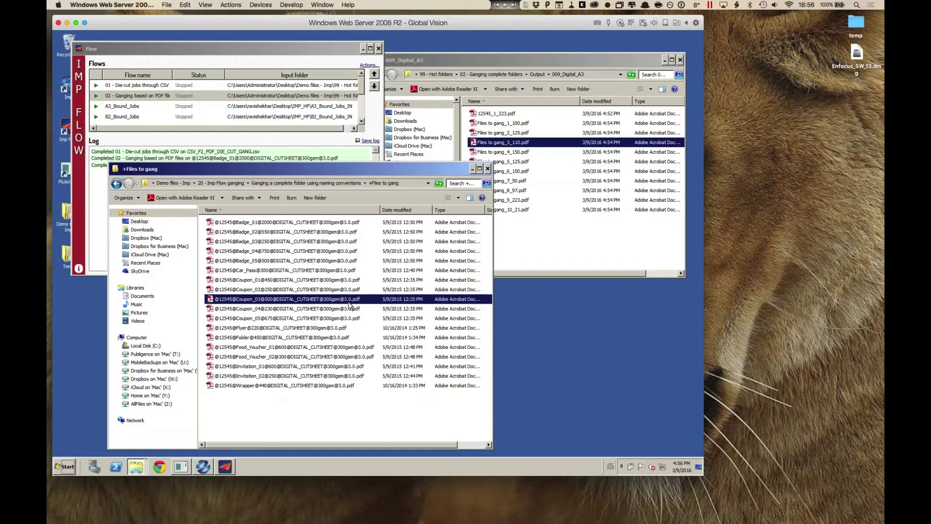
click(350, 302)
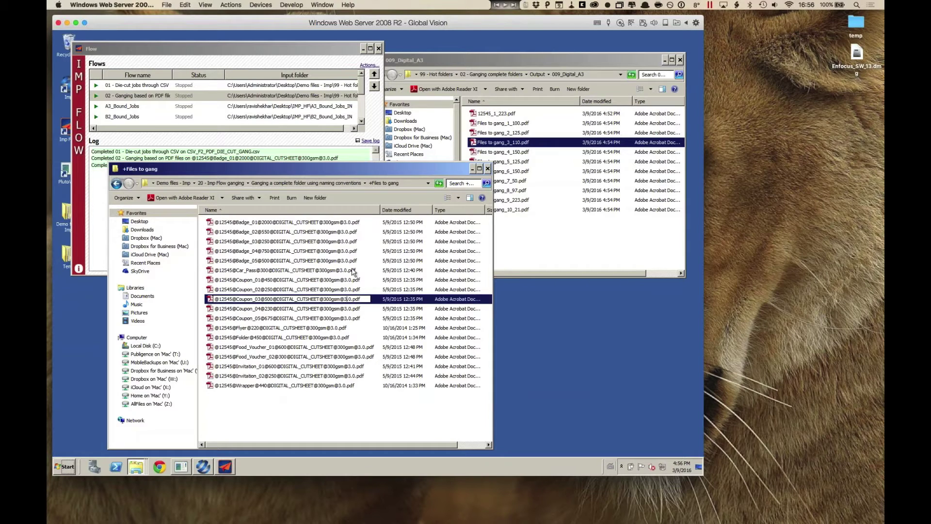
key(BackSpace)
text(5)
key(Return)
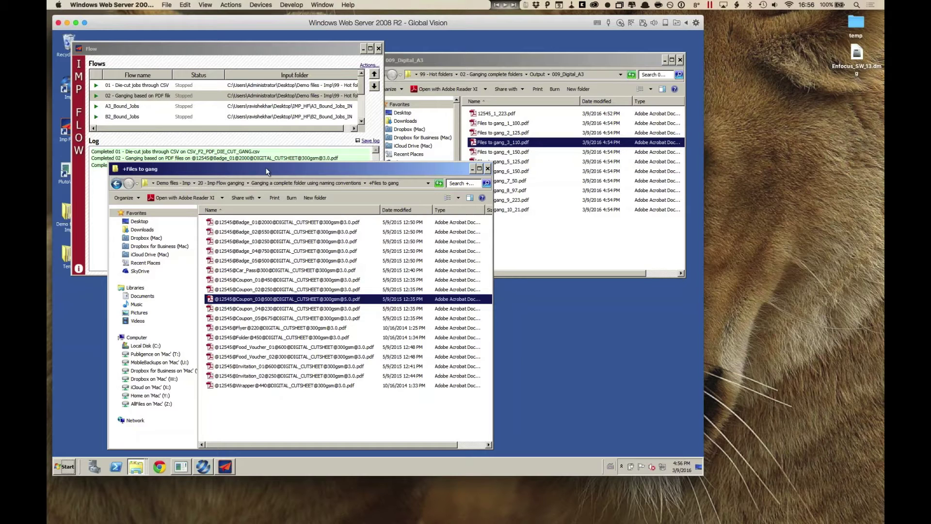
click(267, 97)
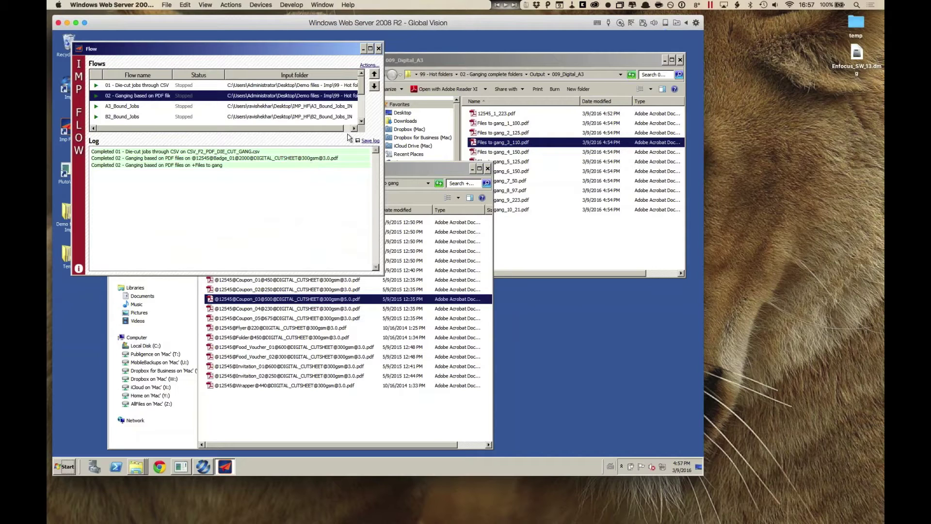
- Switch to the "Imp - irregular jobs" presentation in PowerPoint, enlarge its window and show the Summary slide 16
key(super+Tab)
key(super+Tab)
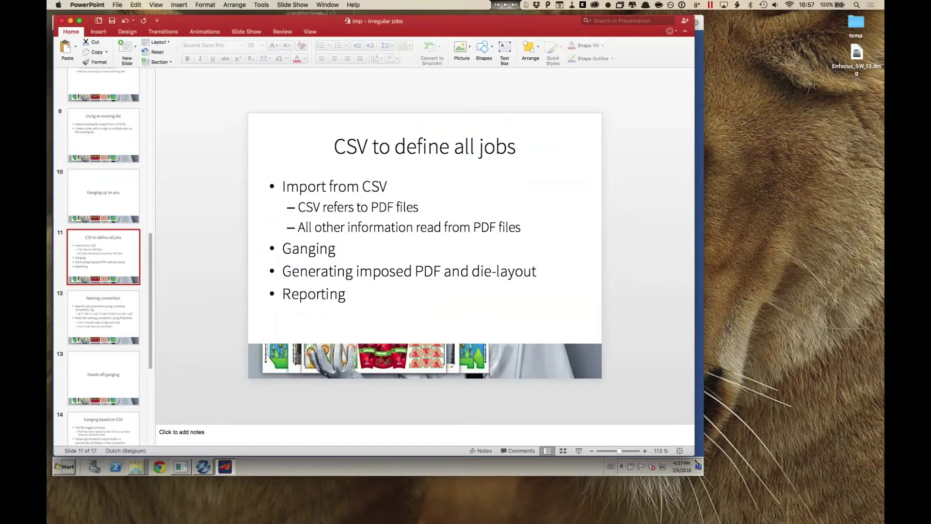
drag(697, 463, 737, 510)
scroll(111, 411, down, 5)
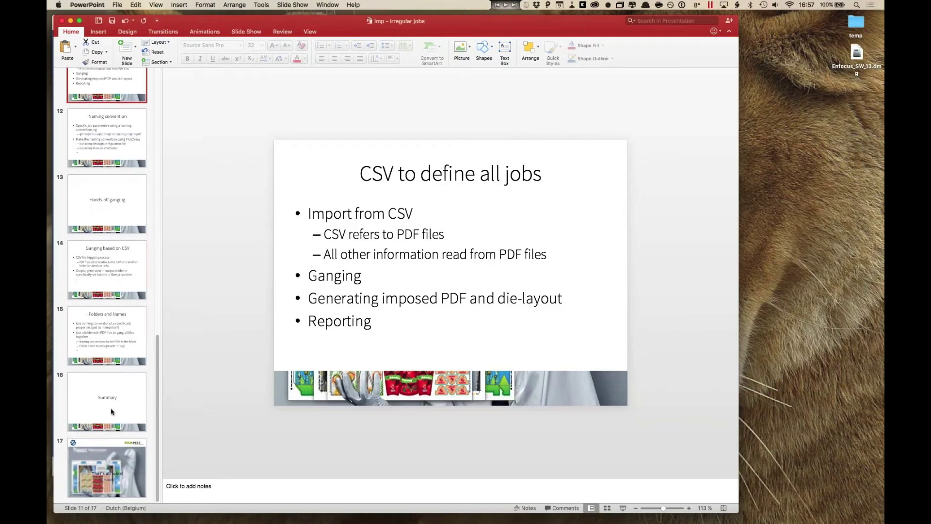
click(110, 412)
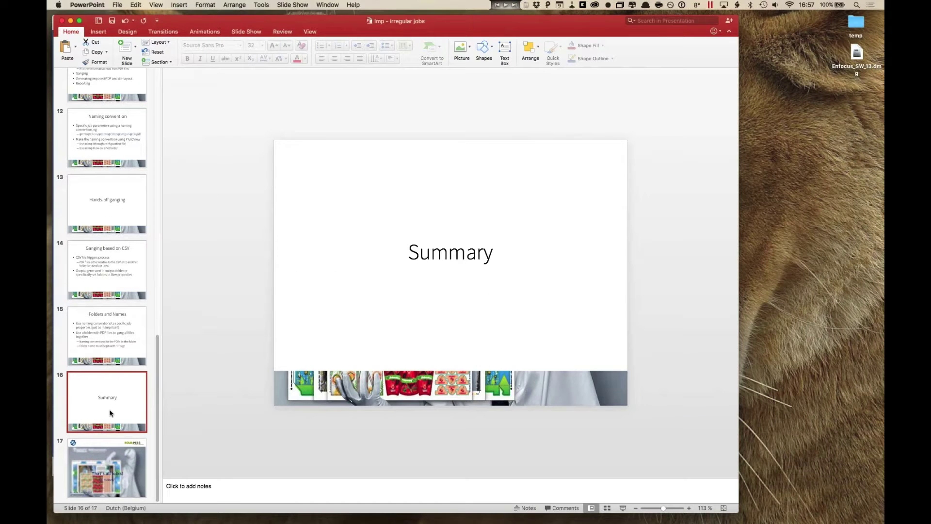